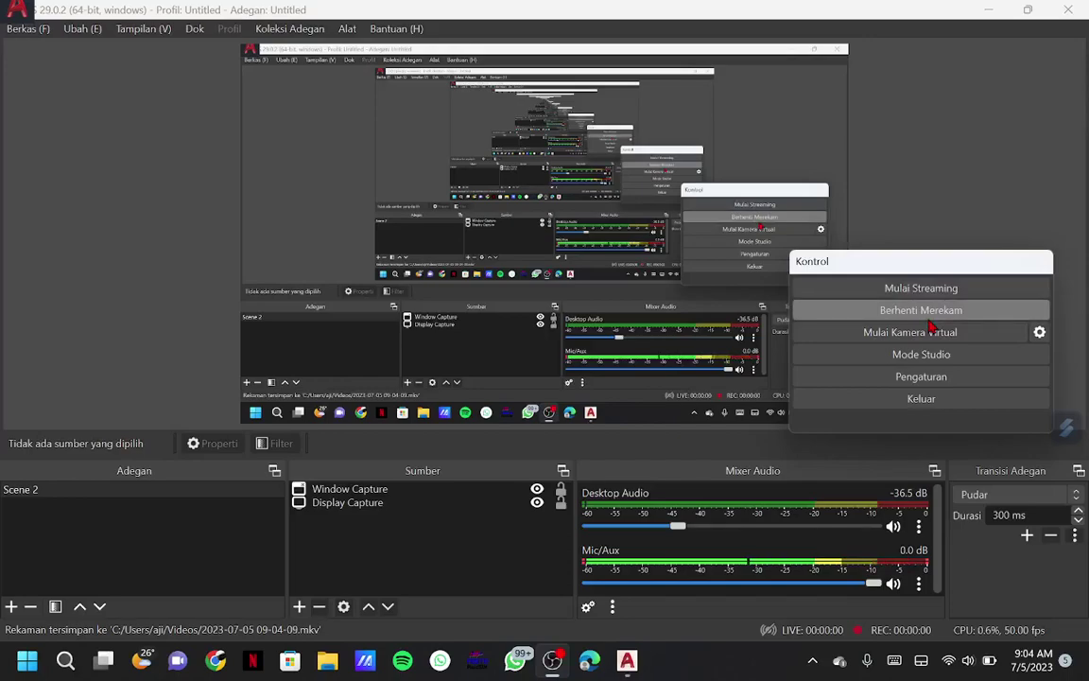
Minimize OBS Studio so the empty AutoCAD Drawing1 is visible
click(990, 11)
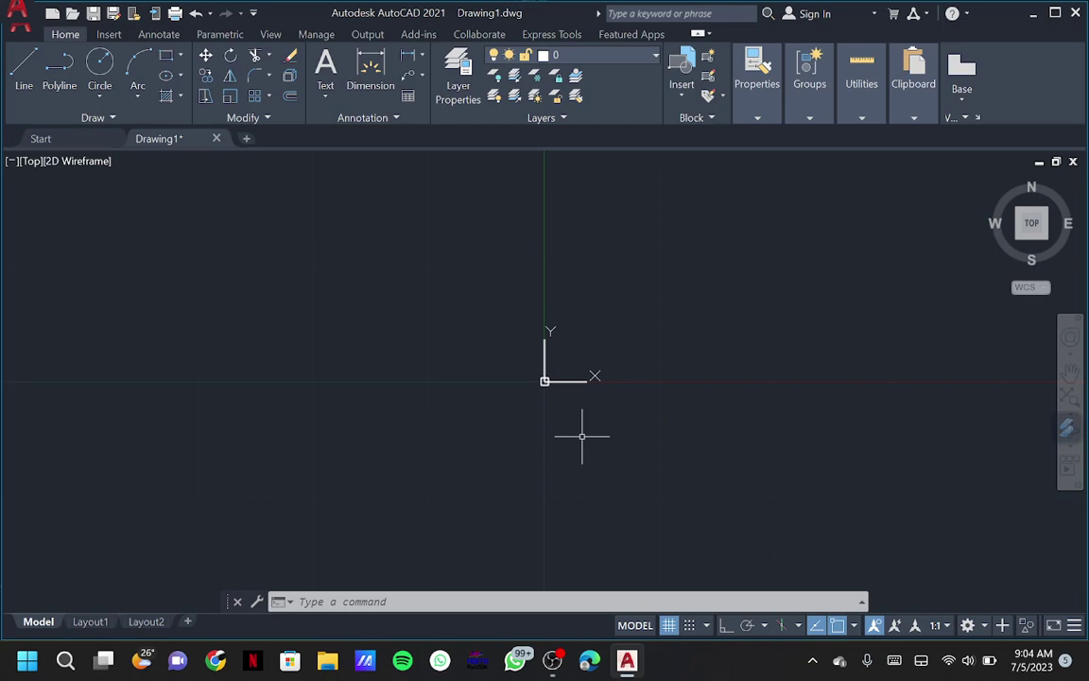
Close Help and start a line at 0,0 with Ortho on, drawing the 60-unit leg downward
key(F1)
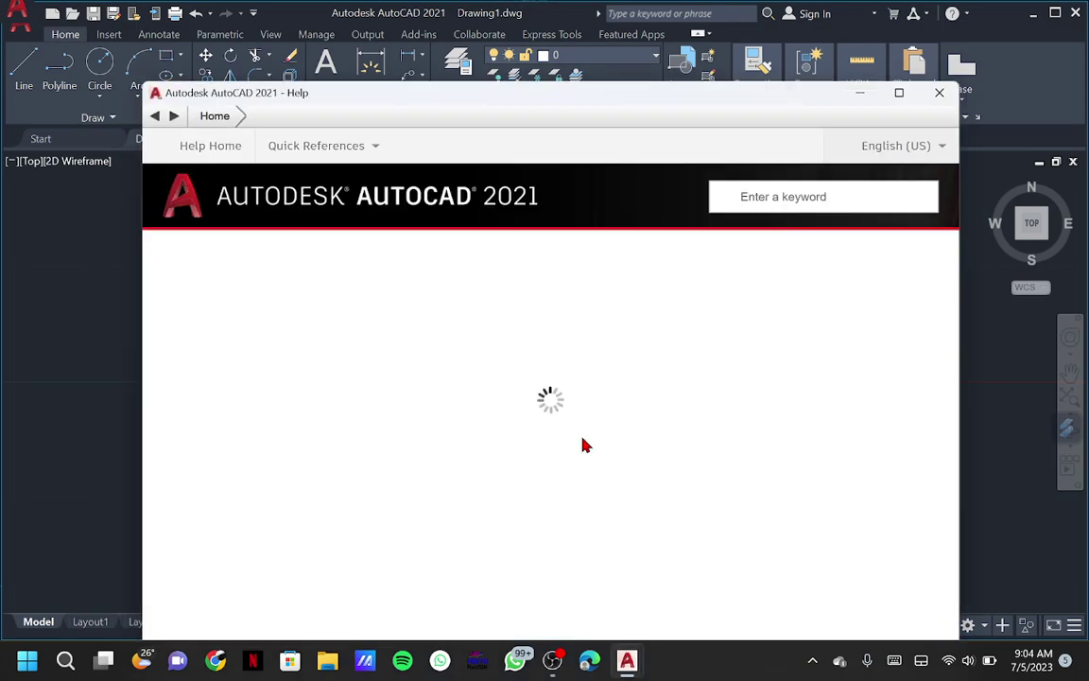
click(866, 99)
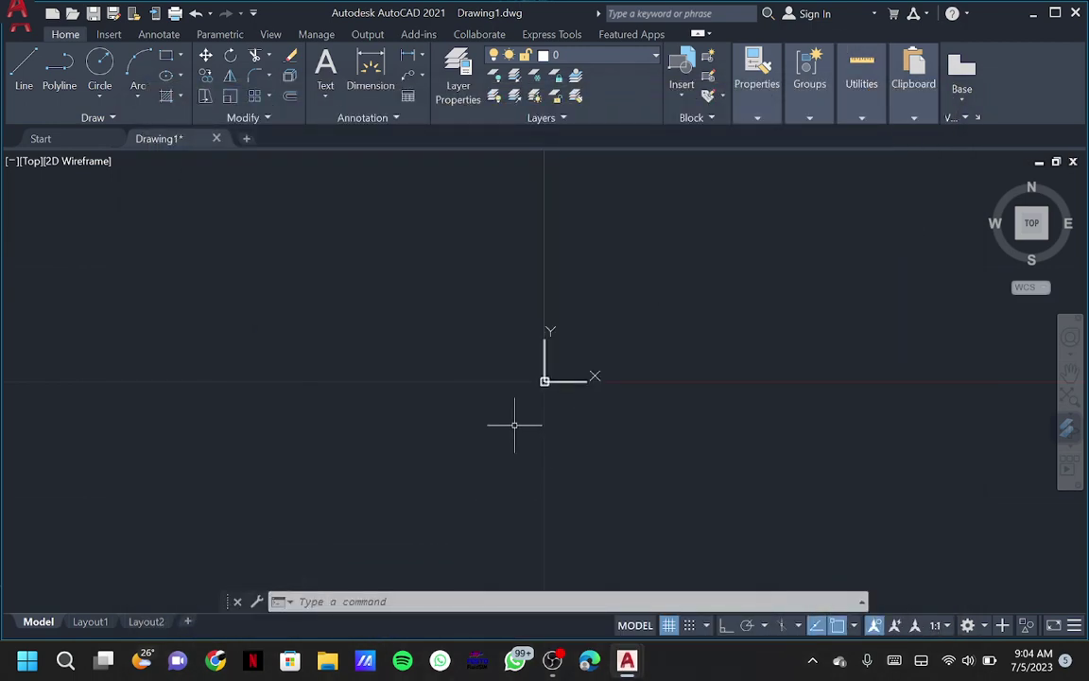
text(l)
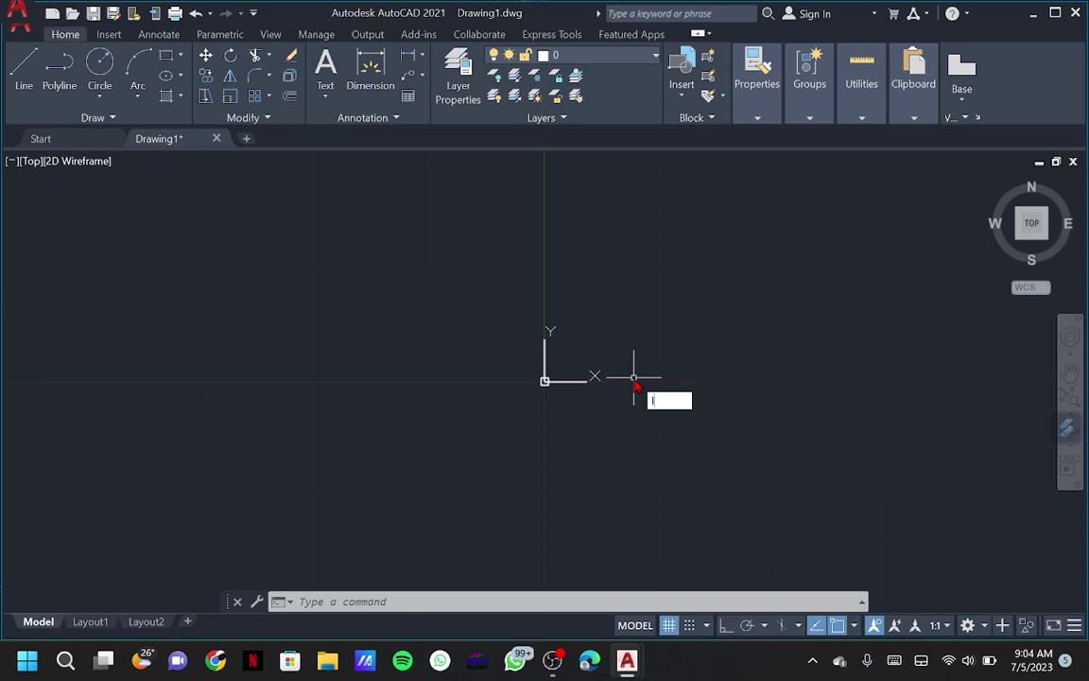
key(Return)
text(0,0)
key(Return)
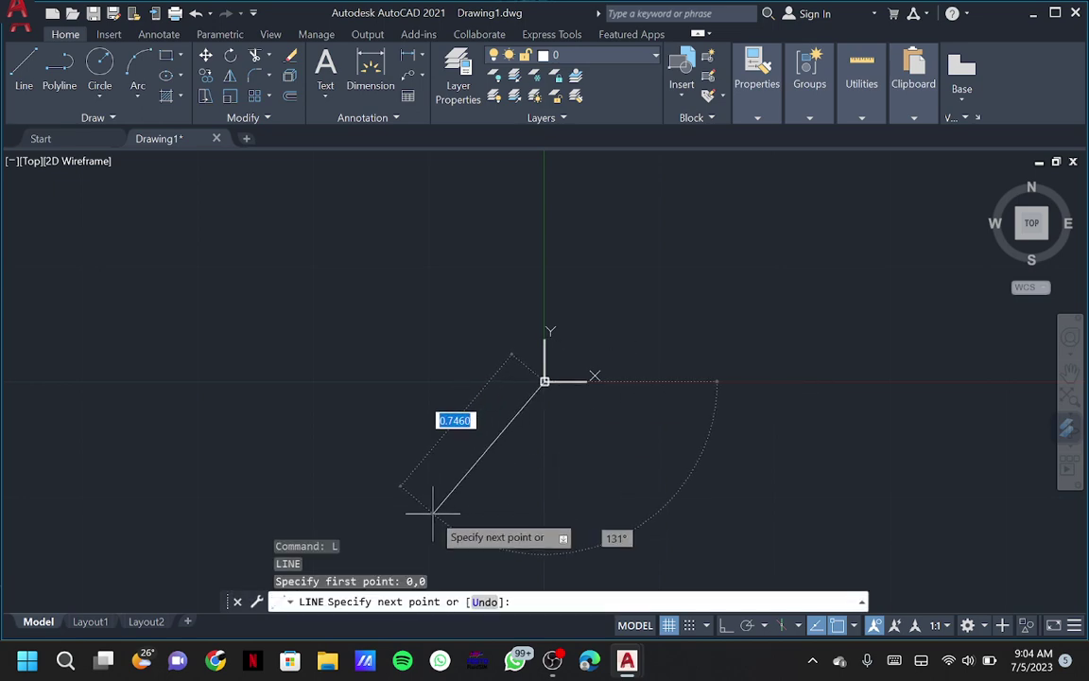
click(726, 627)
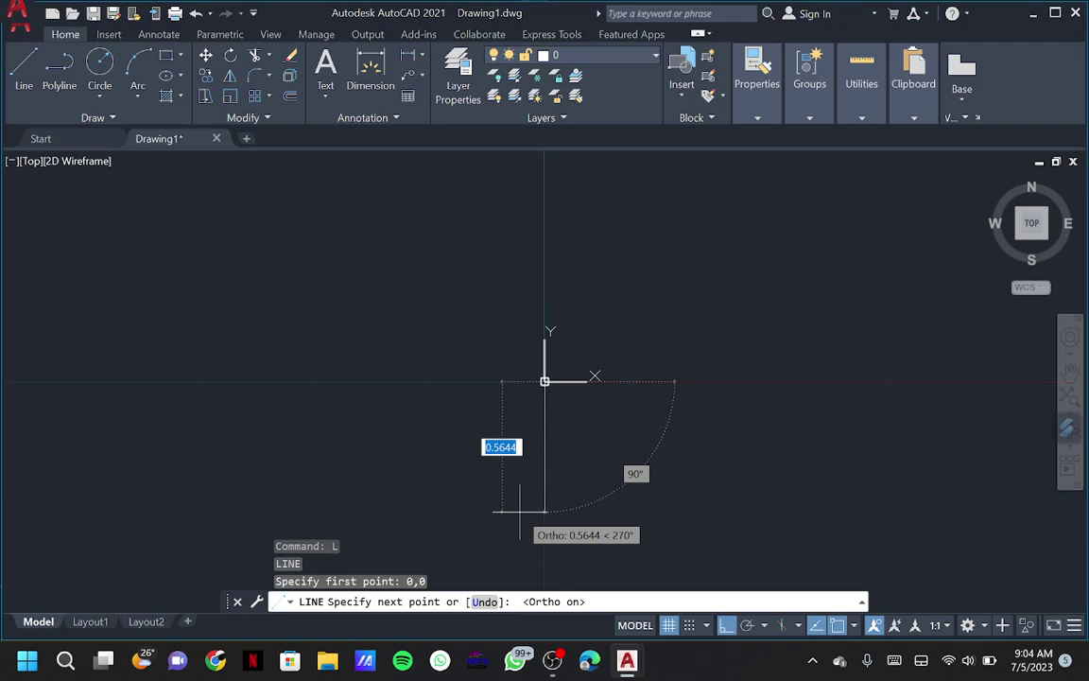
text(60)
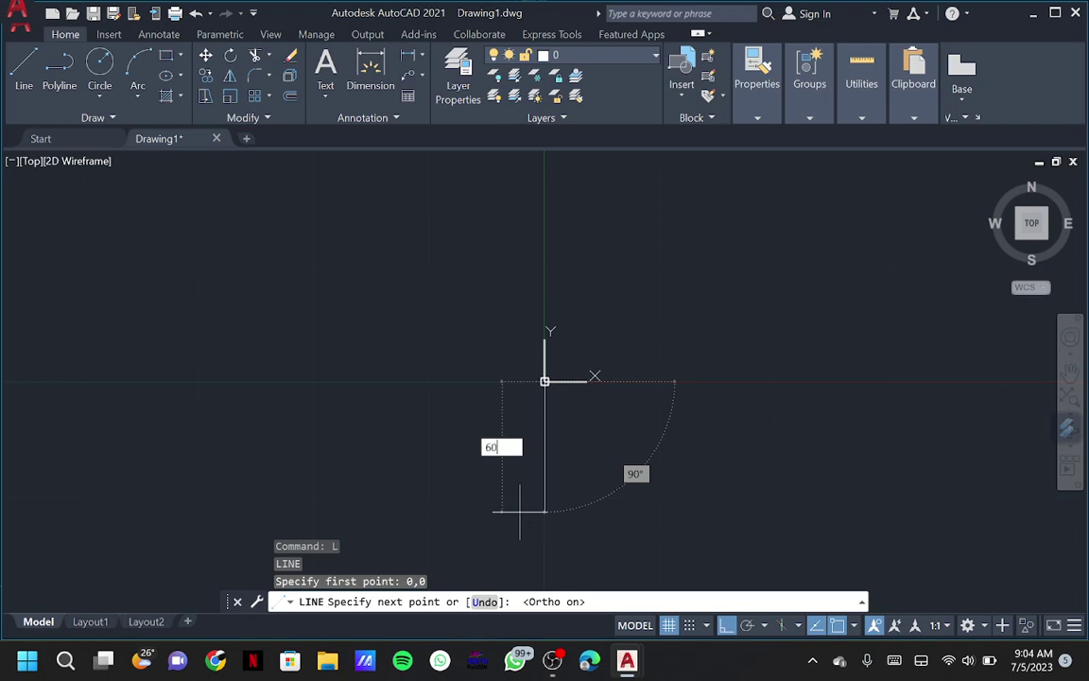
key(Return)
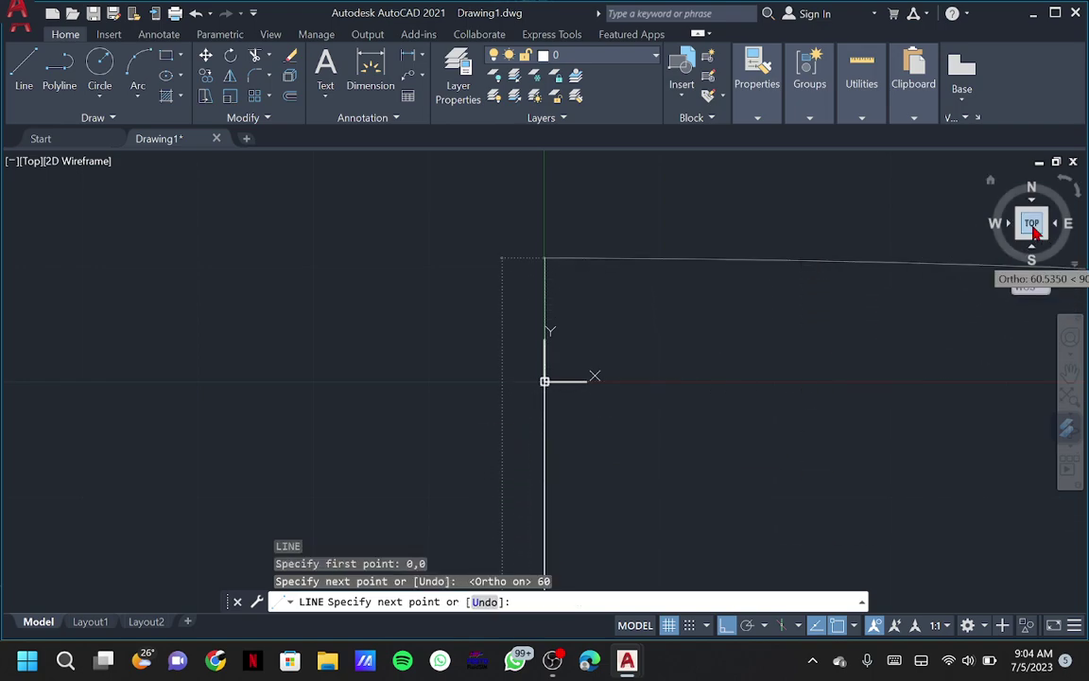
click(1031, 223)
scroll(666, 392, down, 4)
scroll(666, 392, down, 1)
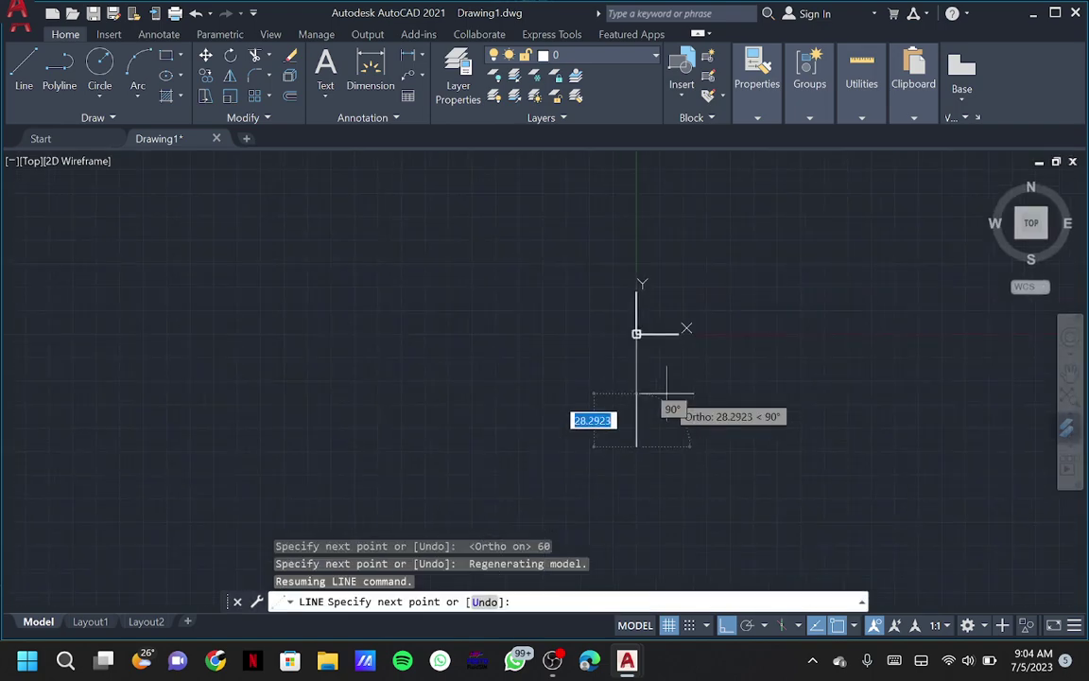
Continue the outline with the 5, 55, 95 and 25-unit edges
text(5)
key(Return)
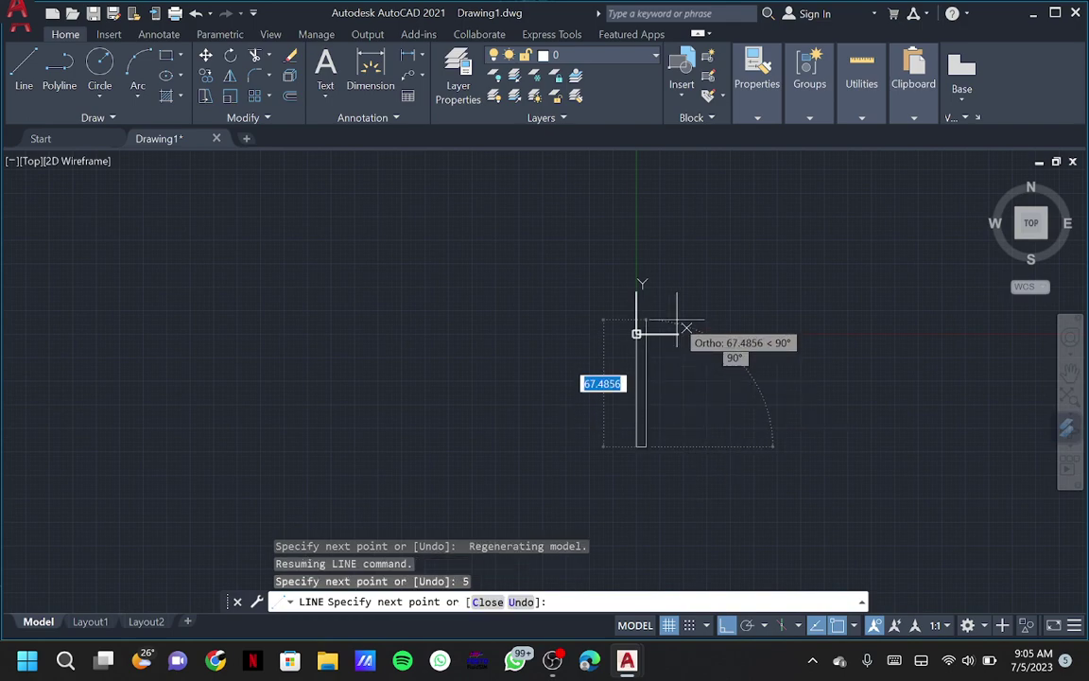
text(45)
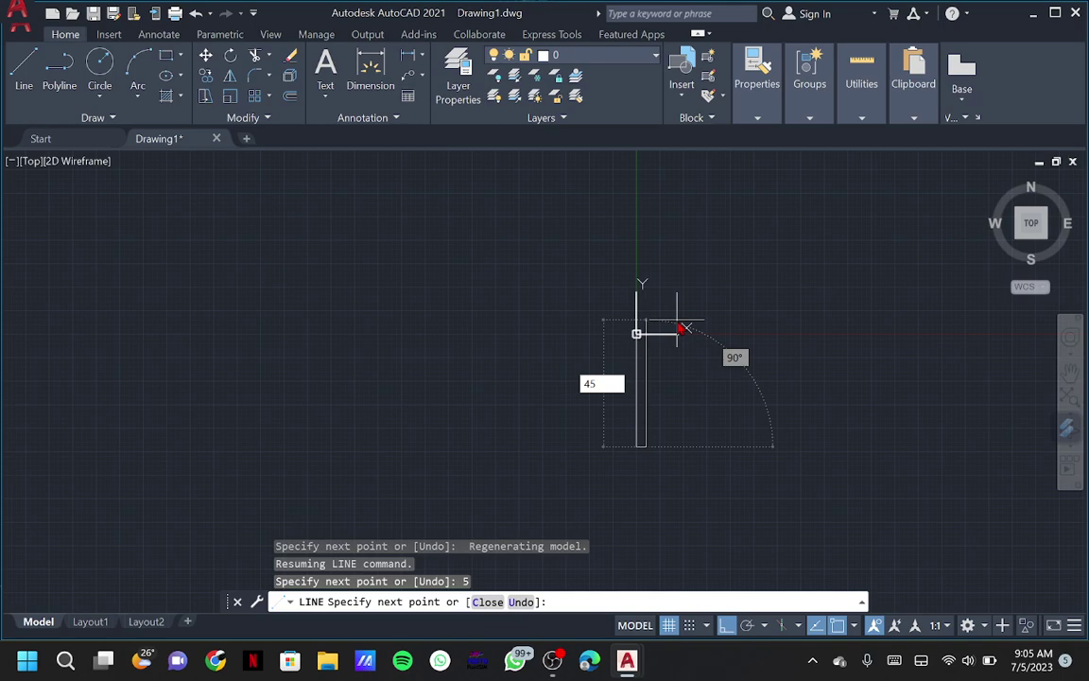
text(55)
key(Return)
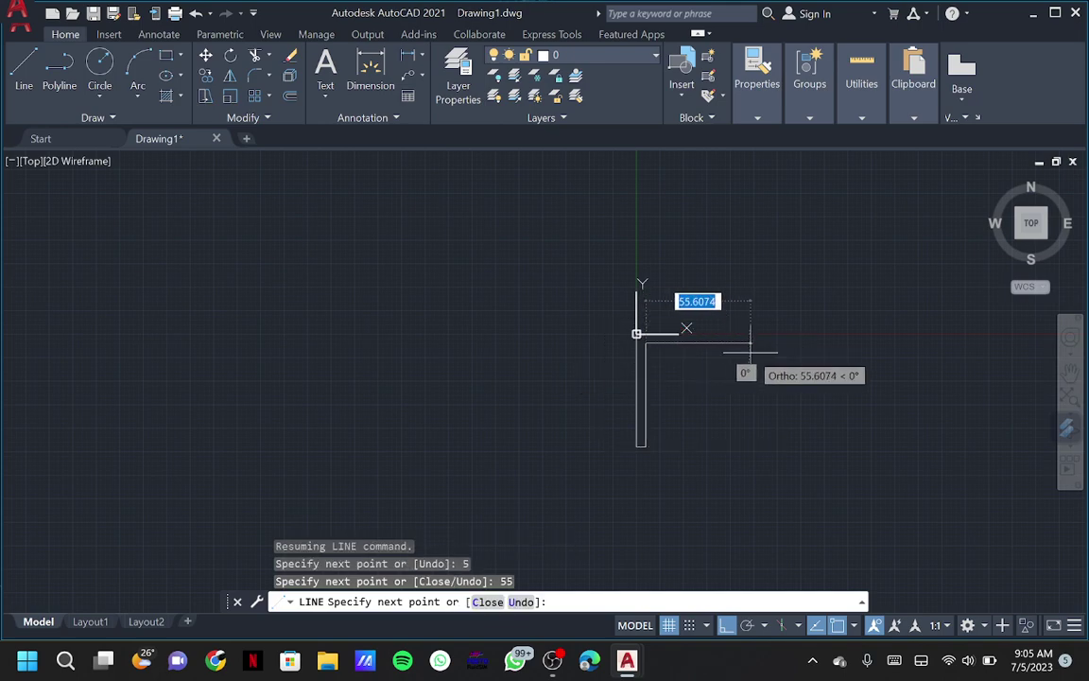
text(95)
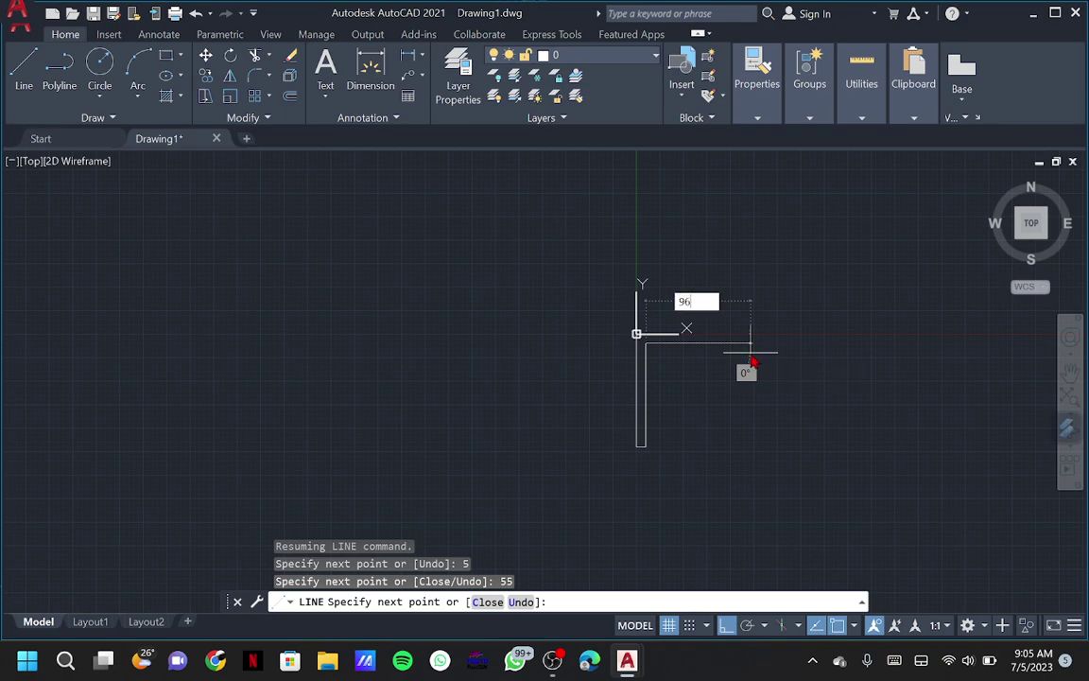
key(Return)
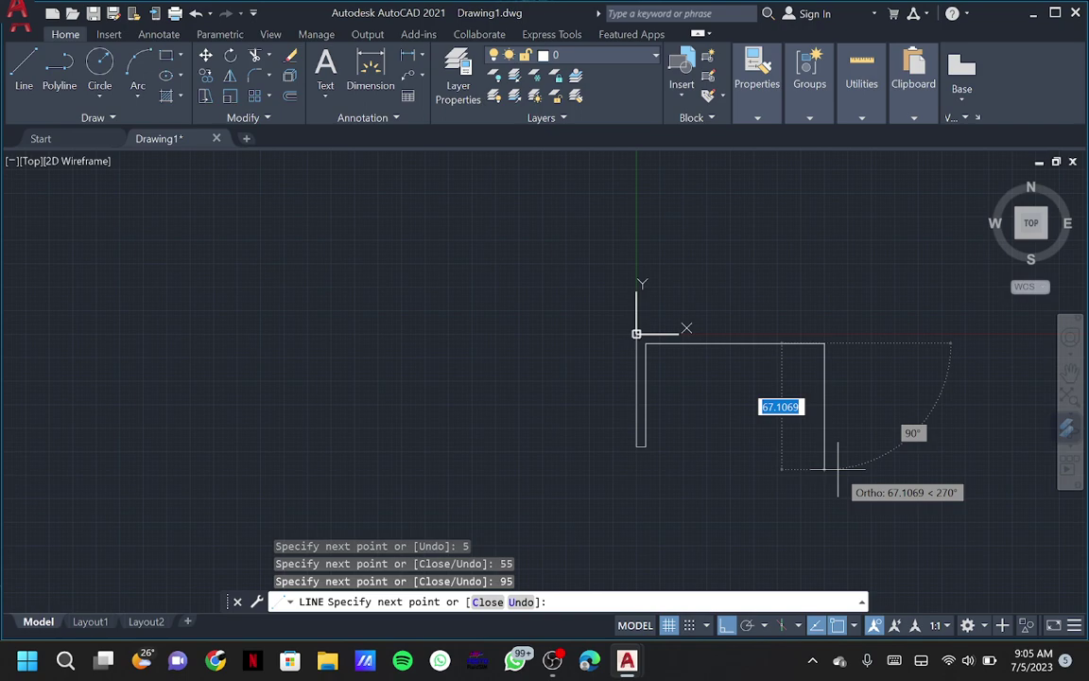
text(30)
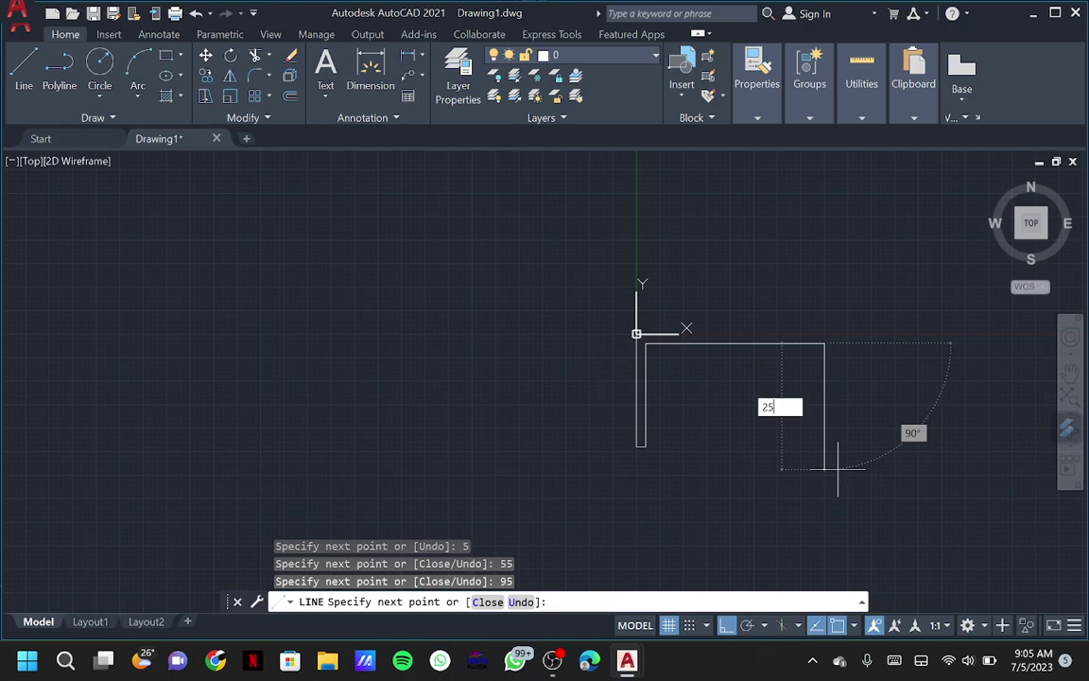
key(Return)
key(Return)
key(Return)
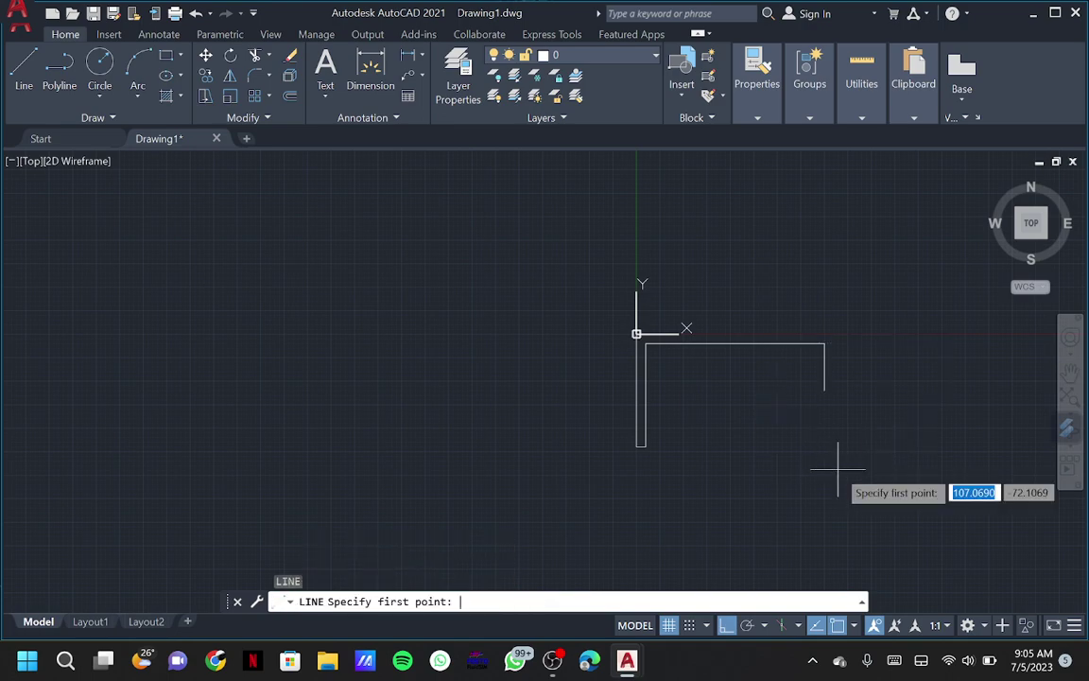
key(Escape)
key(Return)
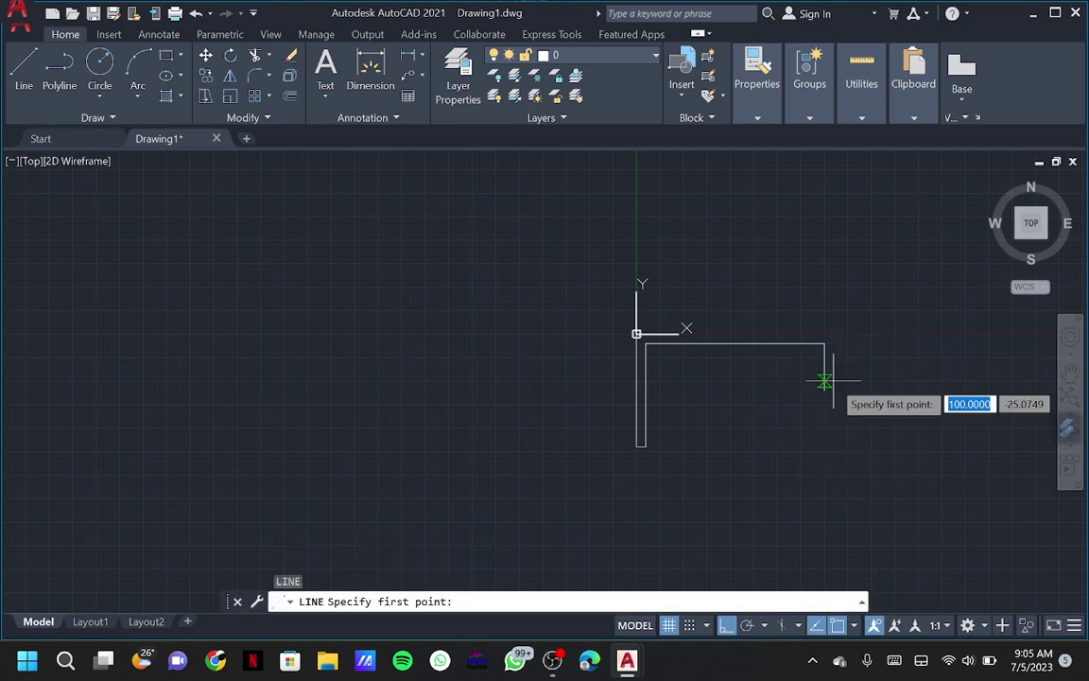
Draw a second line of 5 and 30 units from the lip, closing the outline at the origin
click(825, 390)
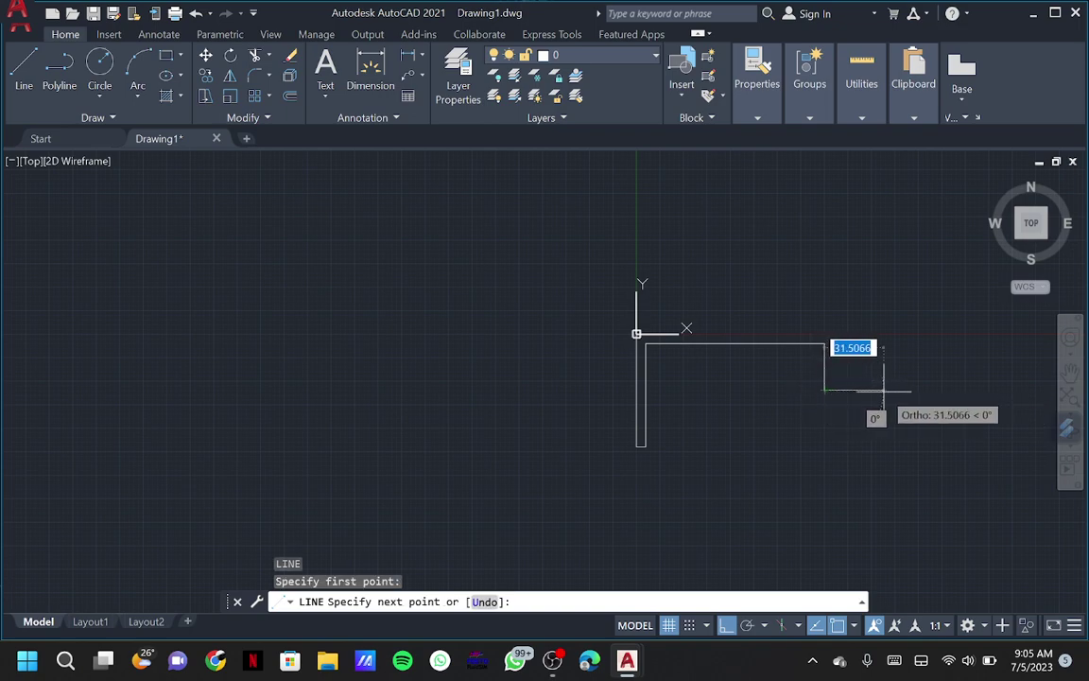
text(5)
key(Return)
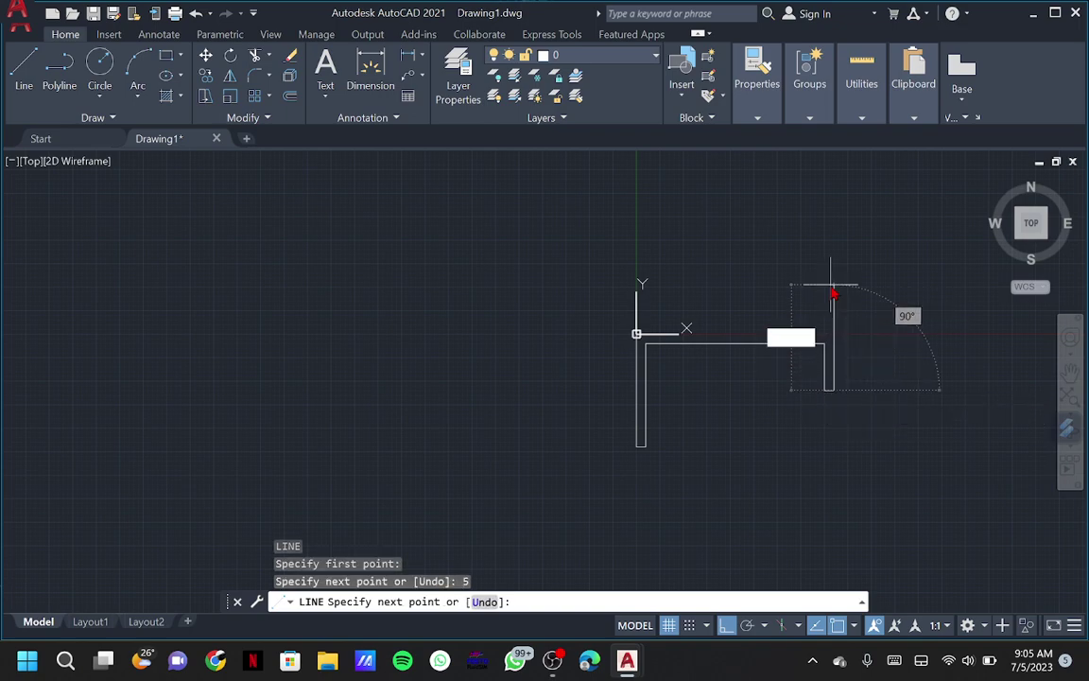
text(30)
key(Return)
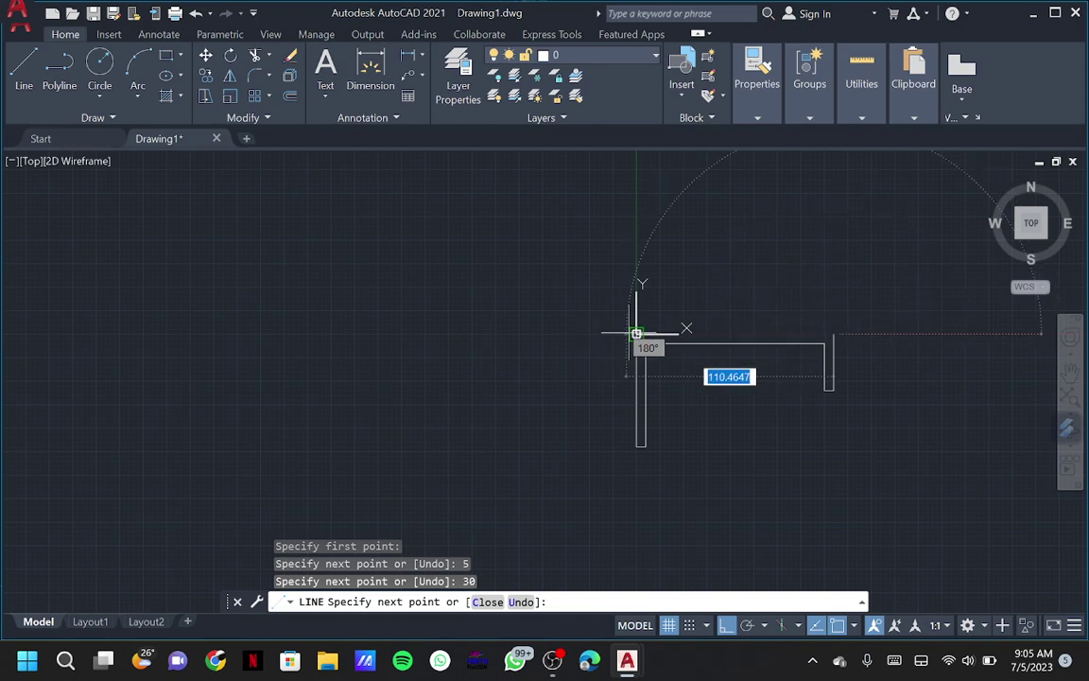
click(637, 333)
key(Escape)
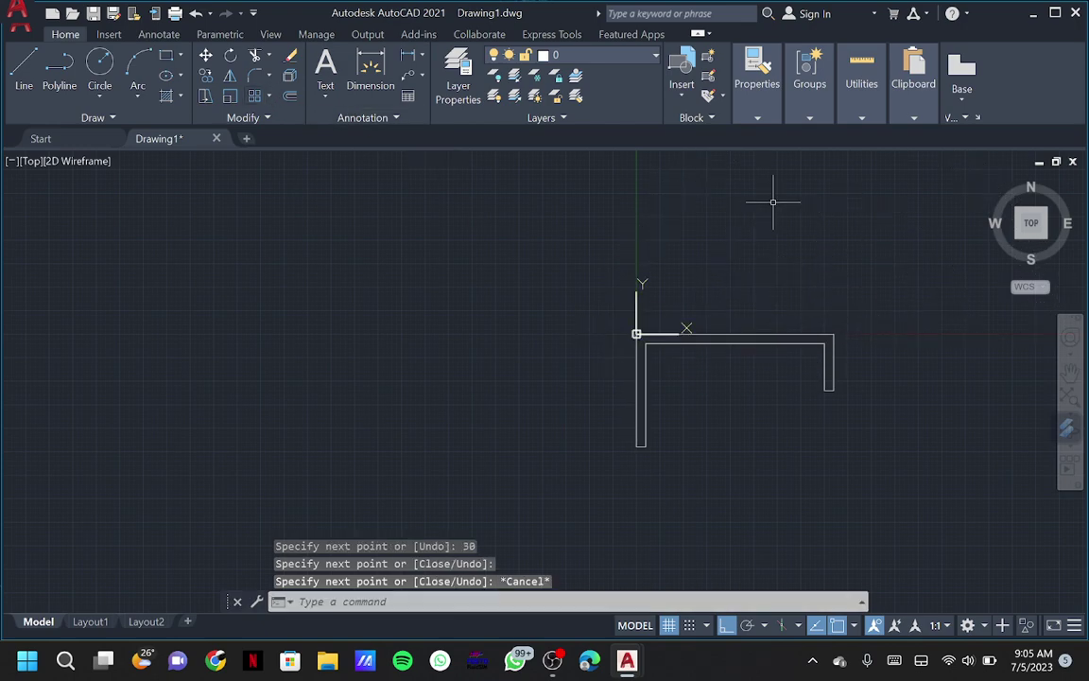
mouse_move(1022, 241)
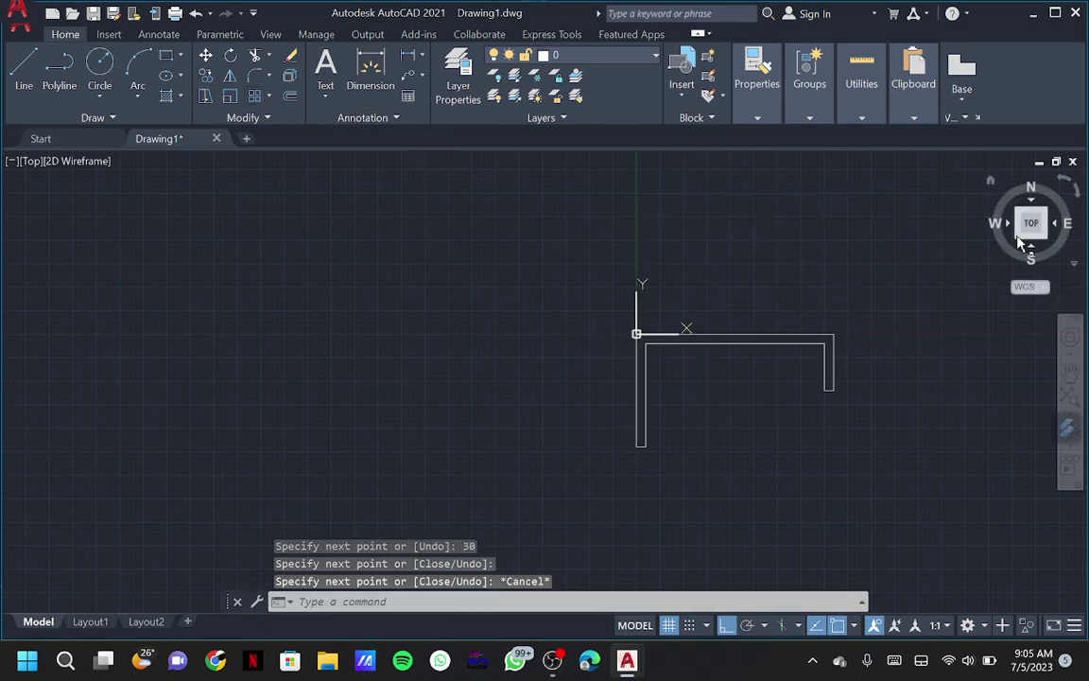
Switch to SW Isometric and press-pull the bracket outline 60 units into a solid
click(1019, 237)
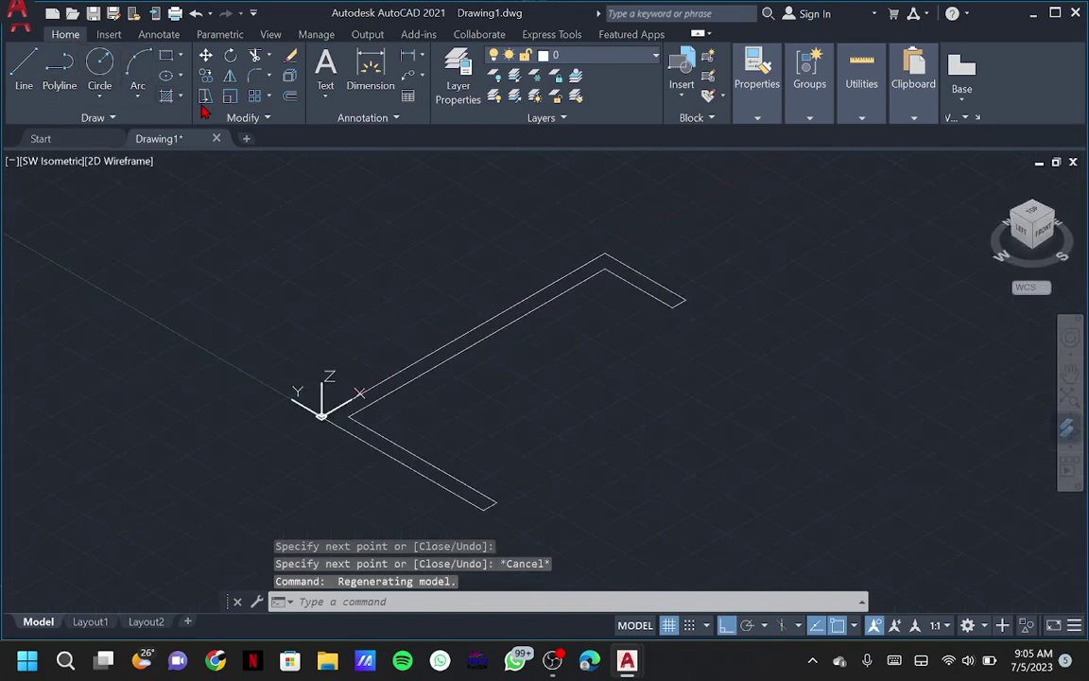
text(pres)
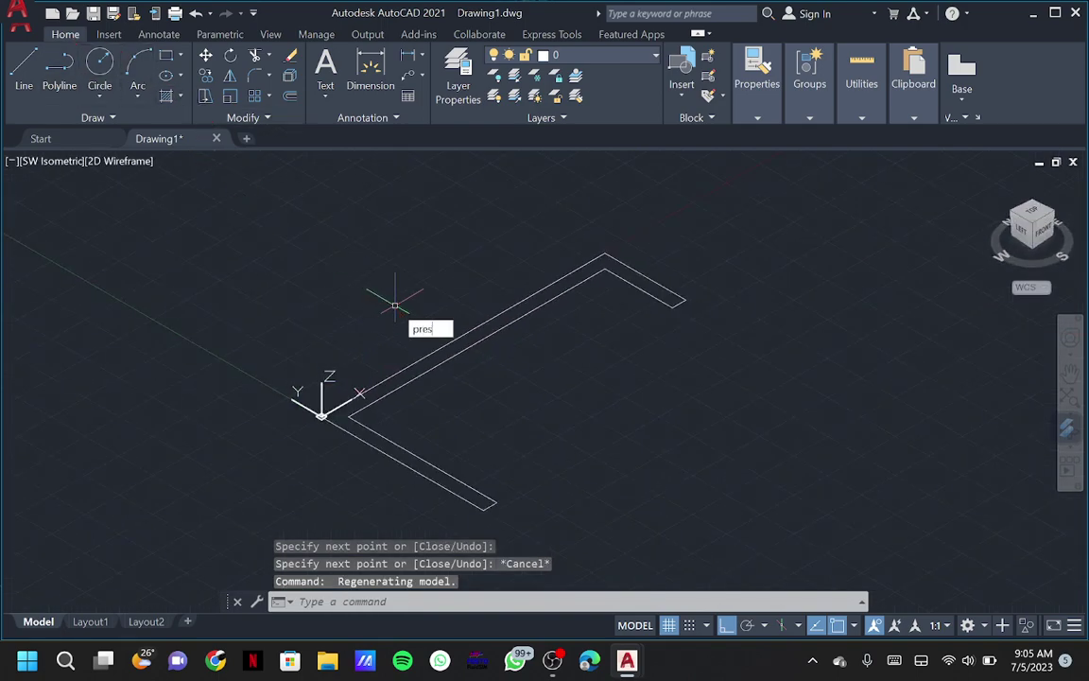
text(pull)
key(Return)
click(454, 357)
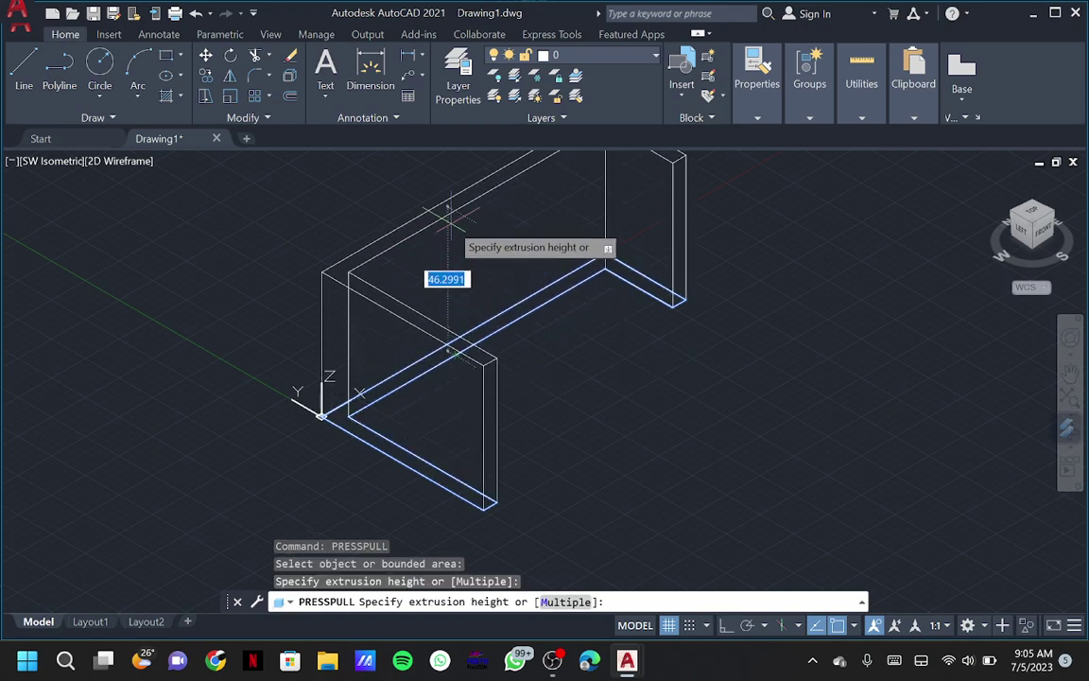
text(60)
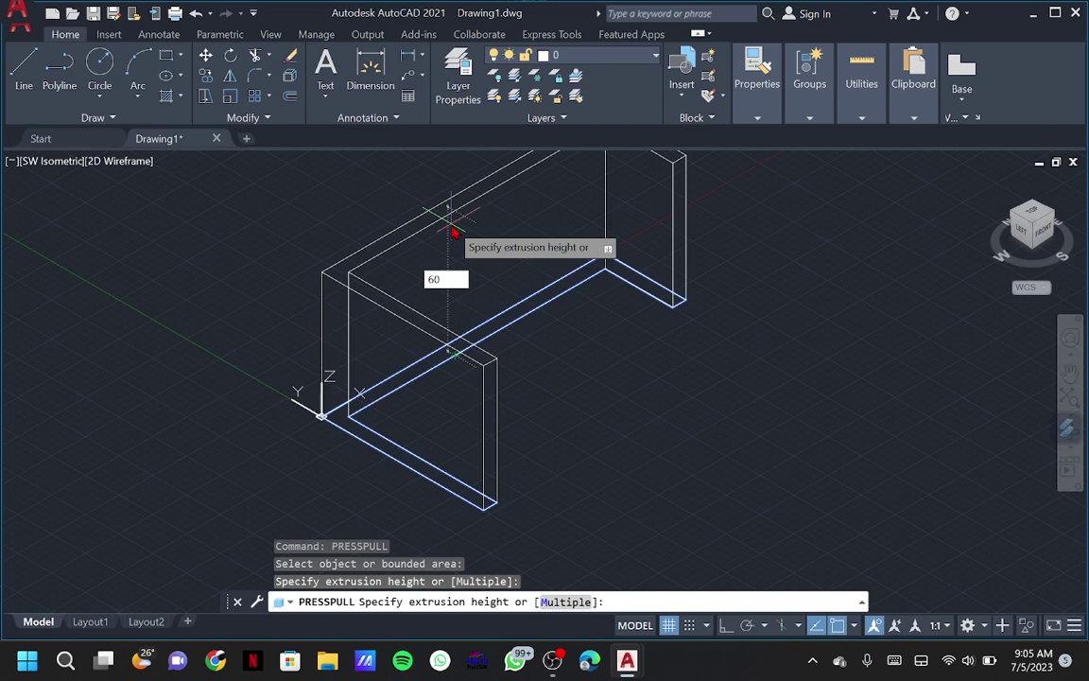
key(Return)
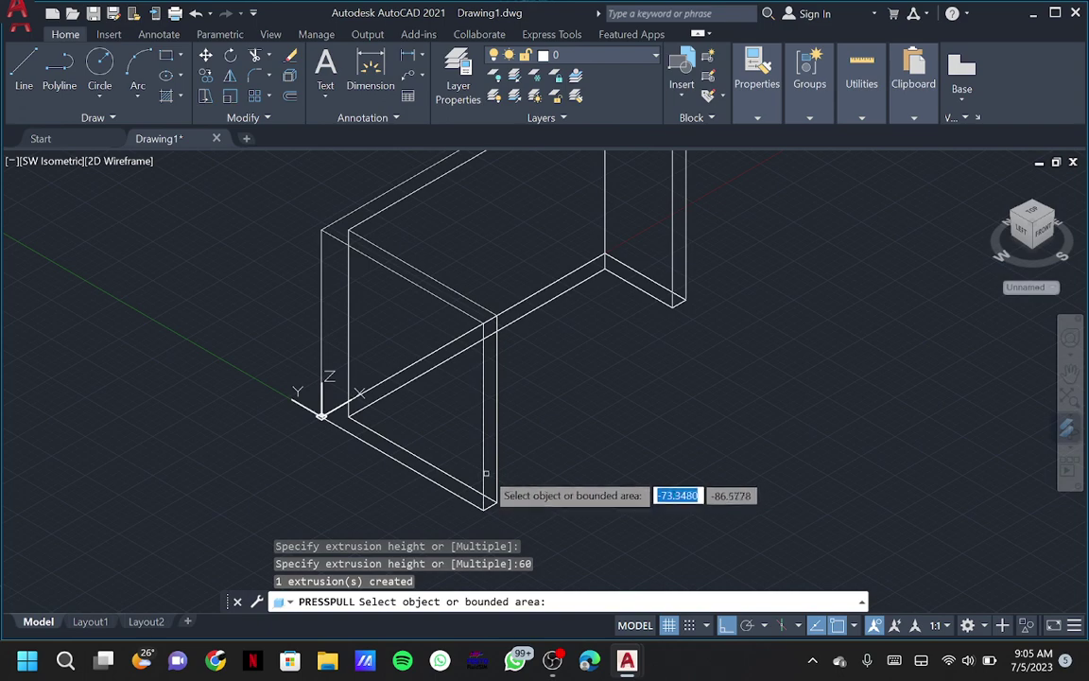
Press-pull the upright wall's end face back 10 units
click(490, 414)
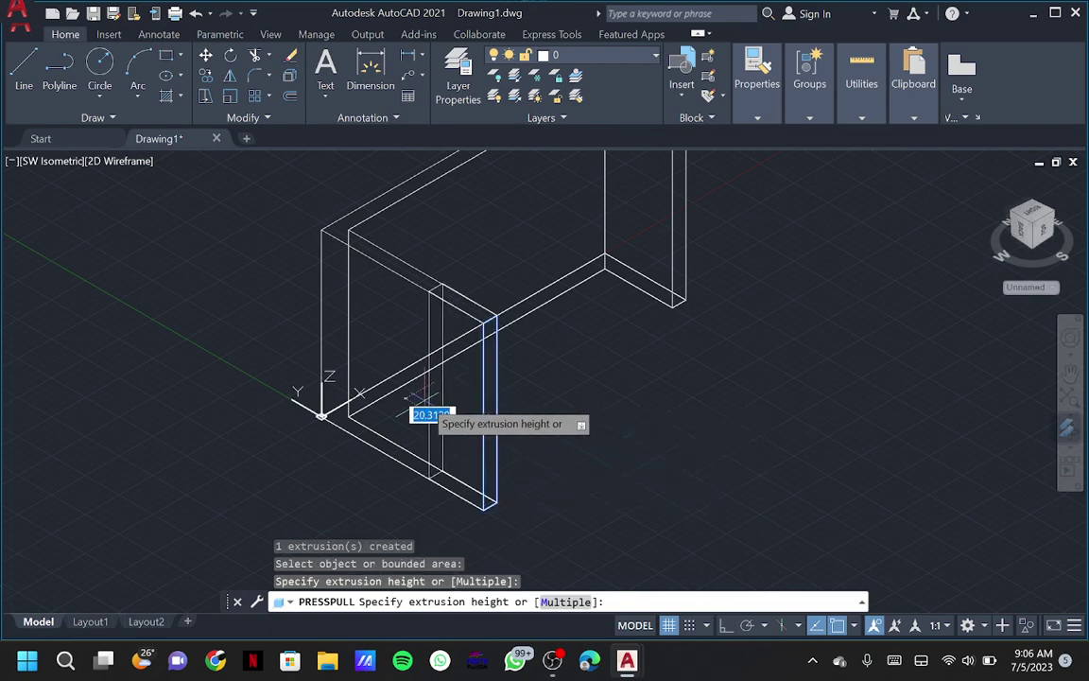
text(10)
key(Return)
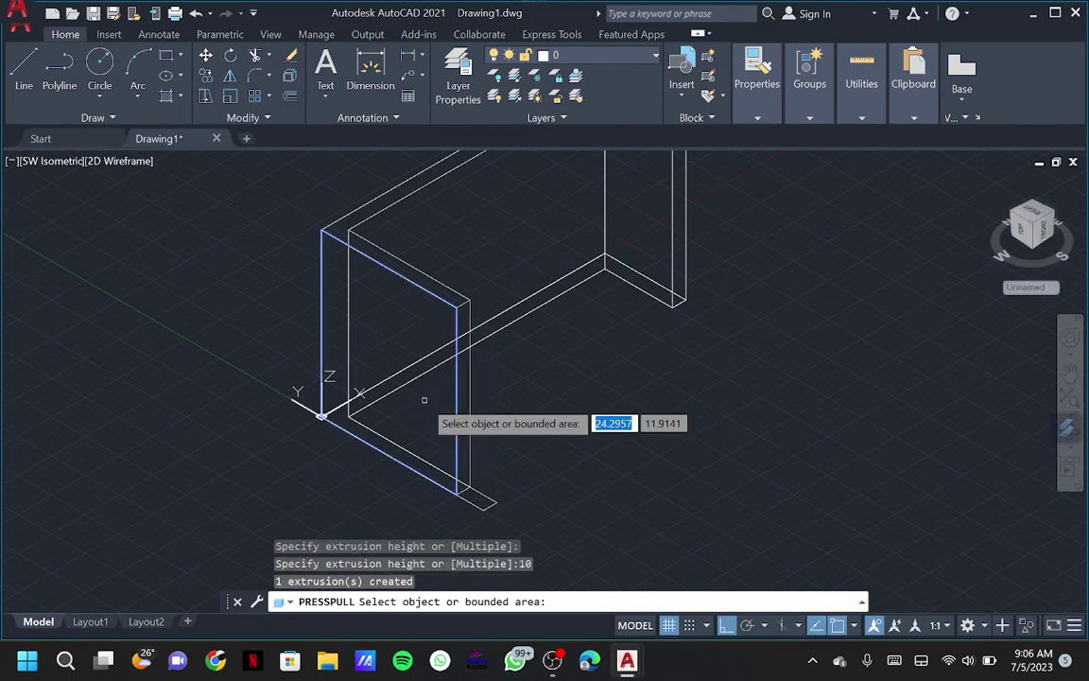
key(Return)
mouse_move(491, 477)
mouse_down()
mouse_move(504, 509)
mouse_move(494, 511)
mouse_up()
key(Escape)
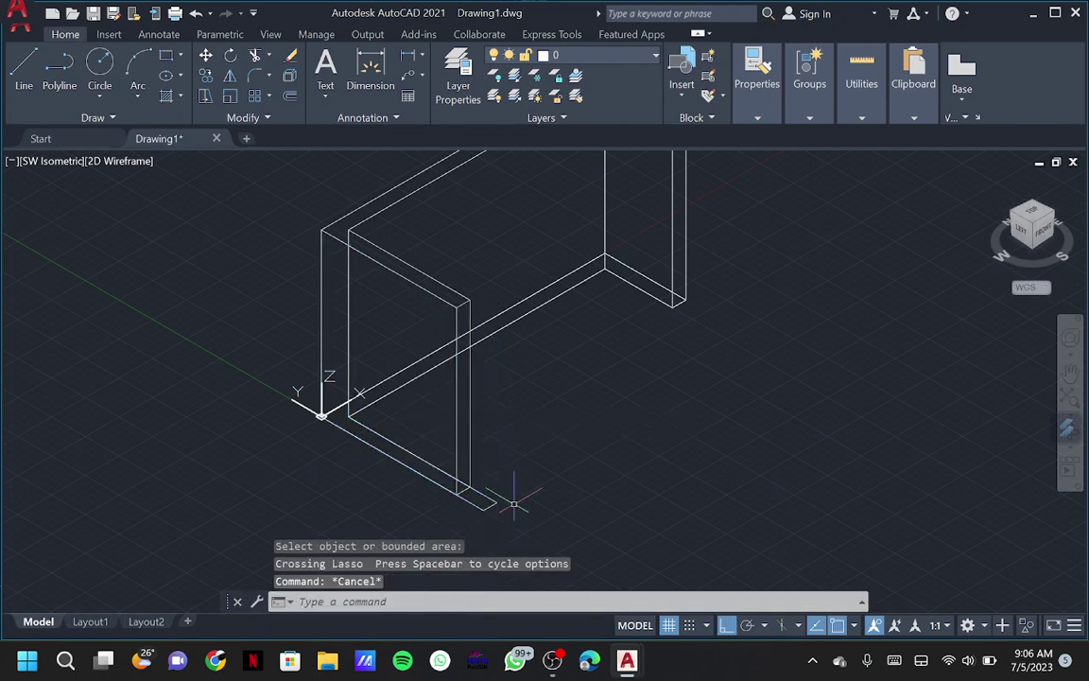
scroll(566, 454, down, 2)
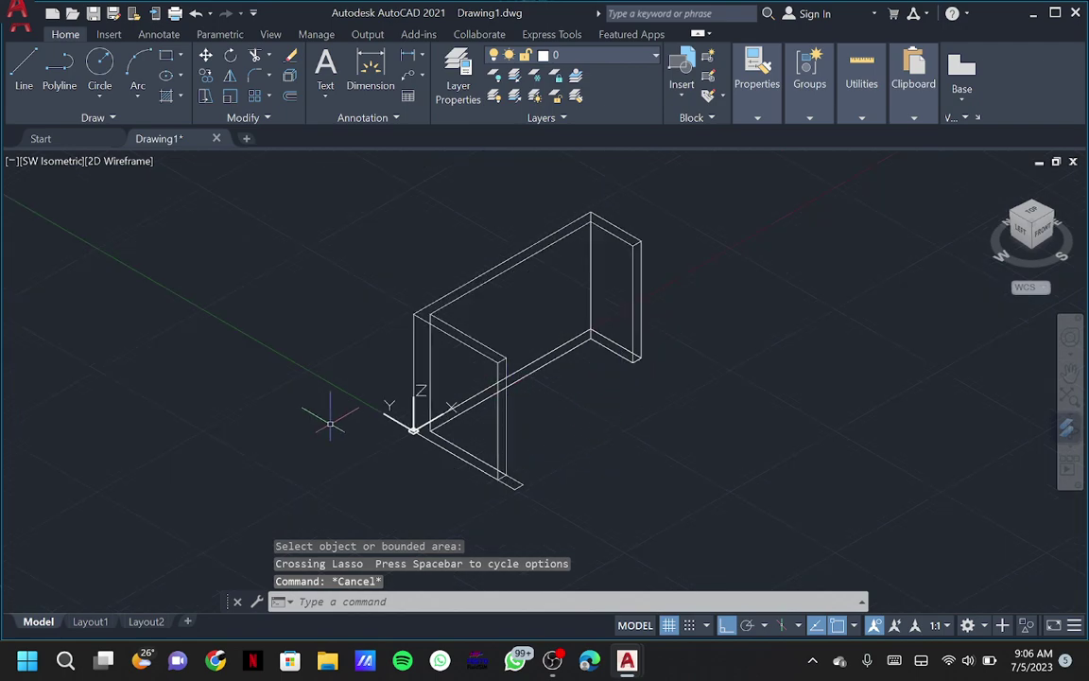
Reorient the UCS Z axis along the plate and draw a circle centred on its corner
click(395, 418)
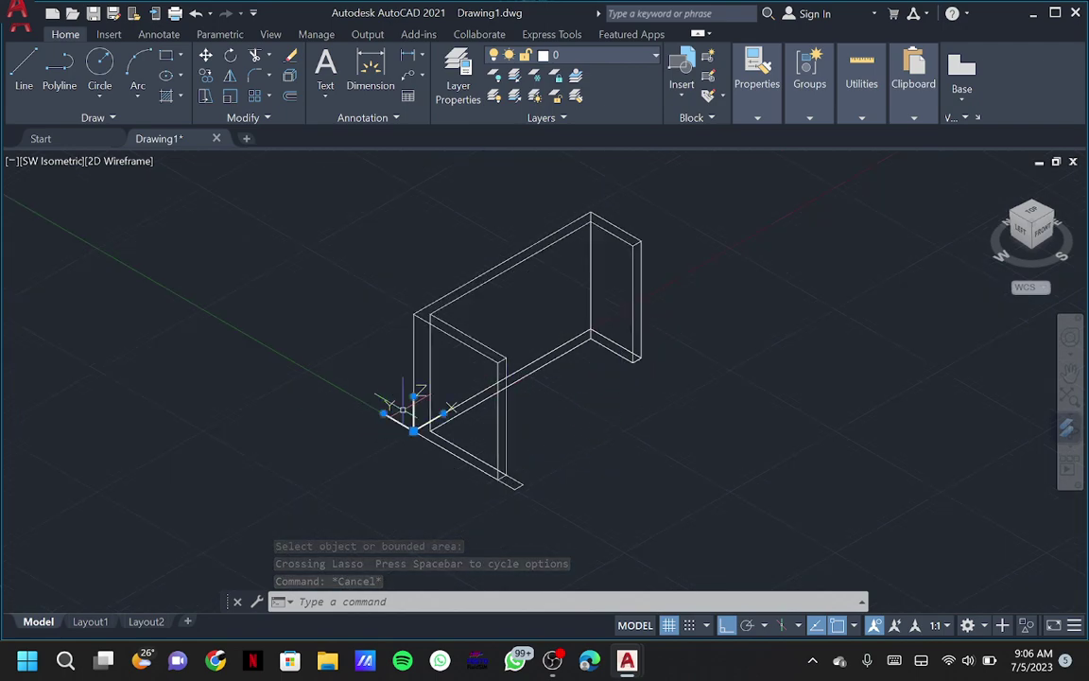
click(414, 396)
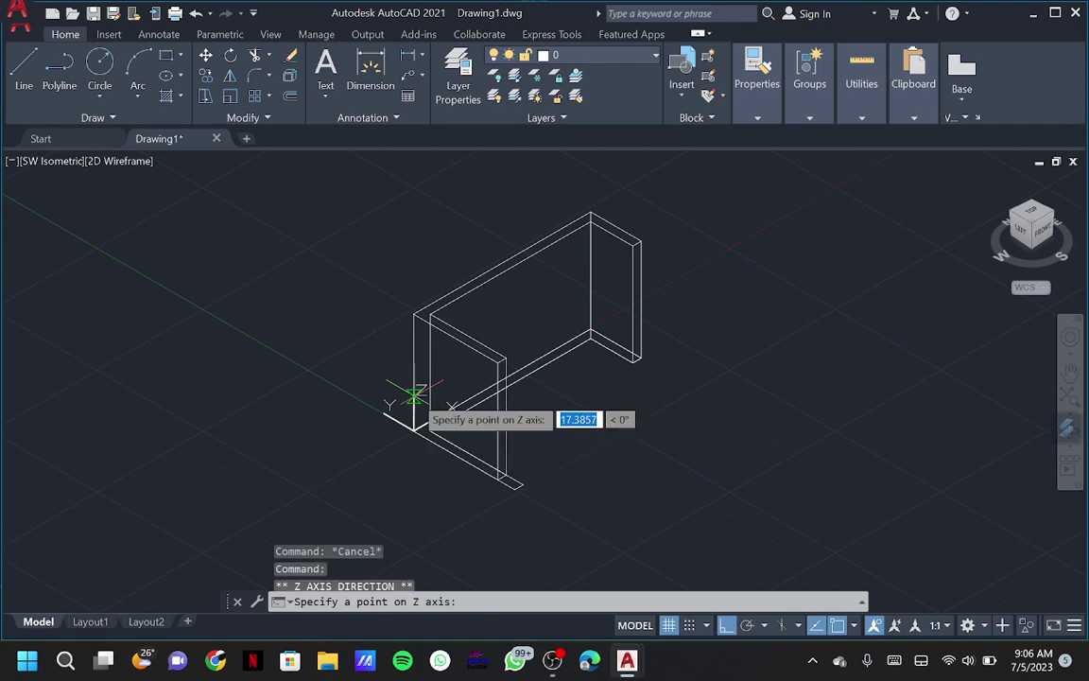
click(350, 463)
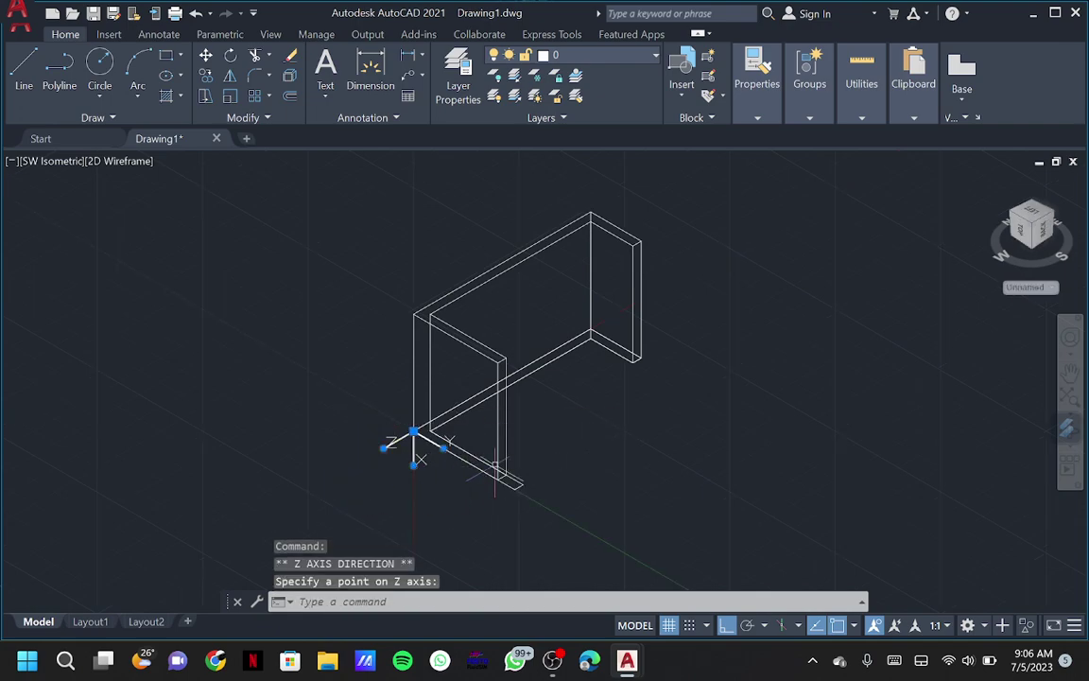
text(c)
key(Return)
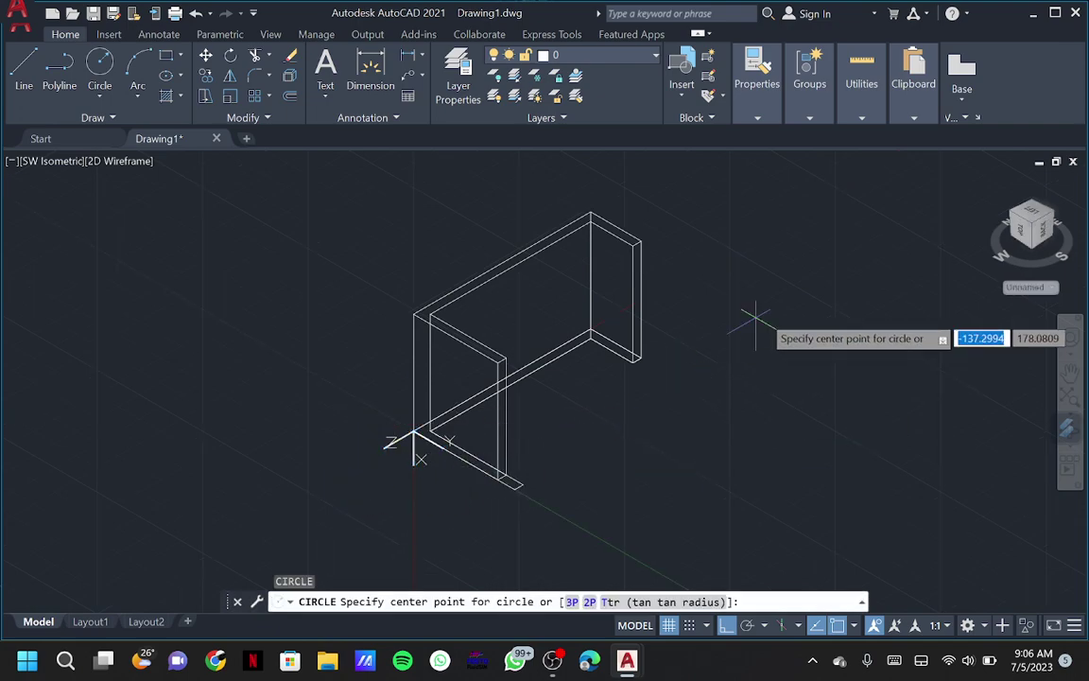
click(632, 304)
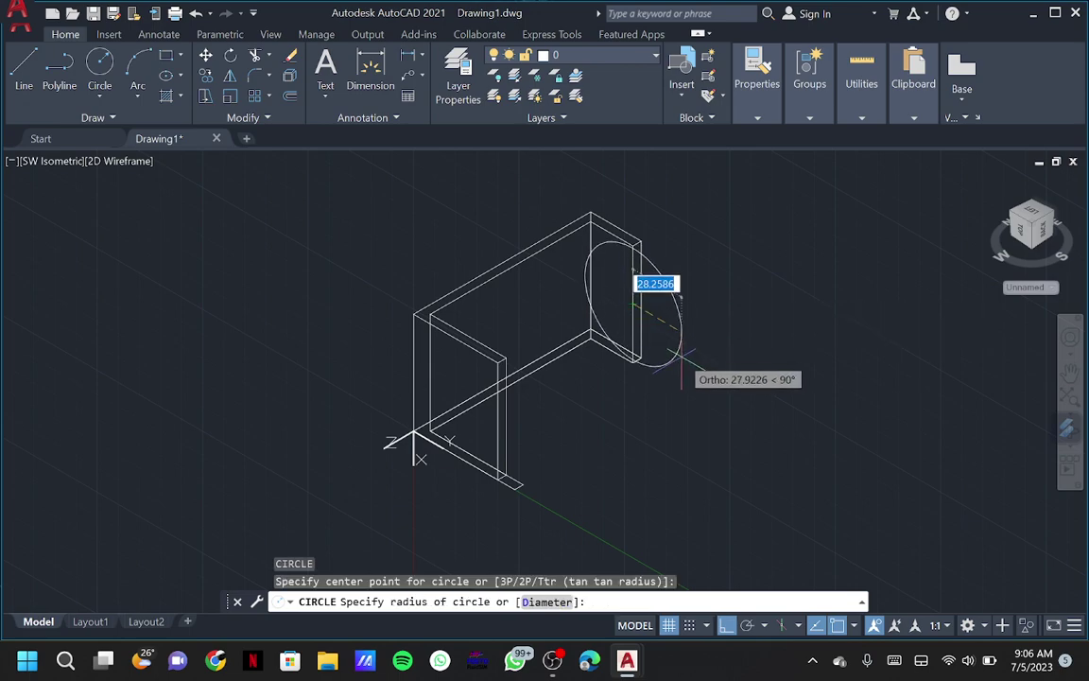
click(633, 362)
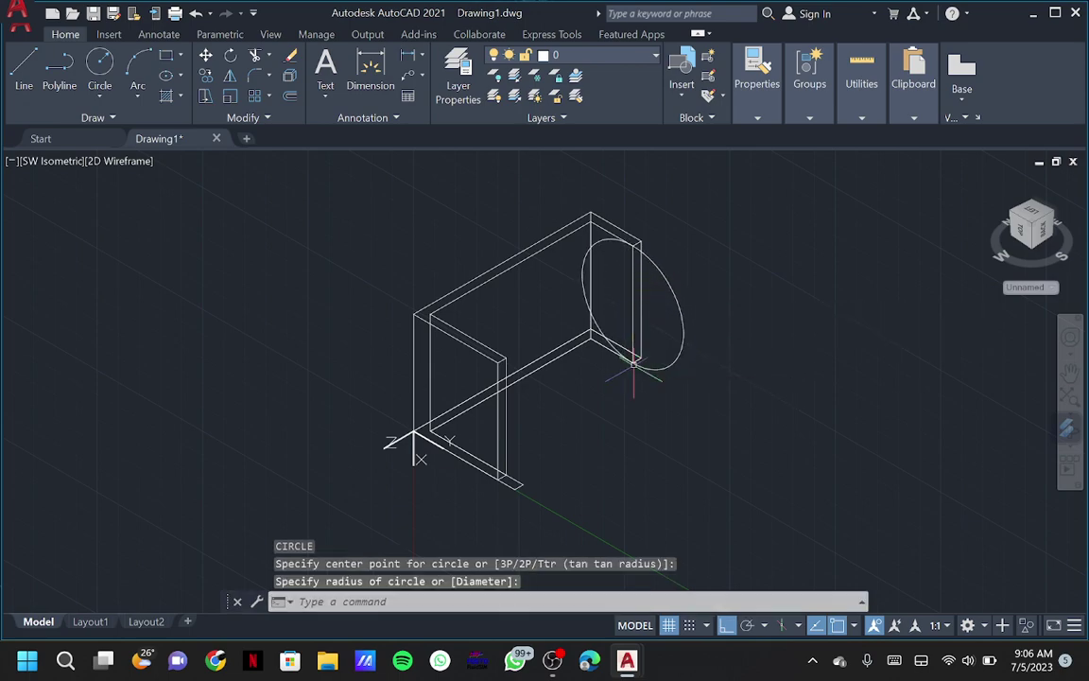
key(Escape)
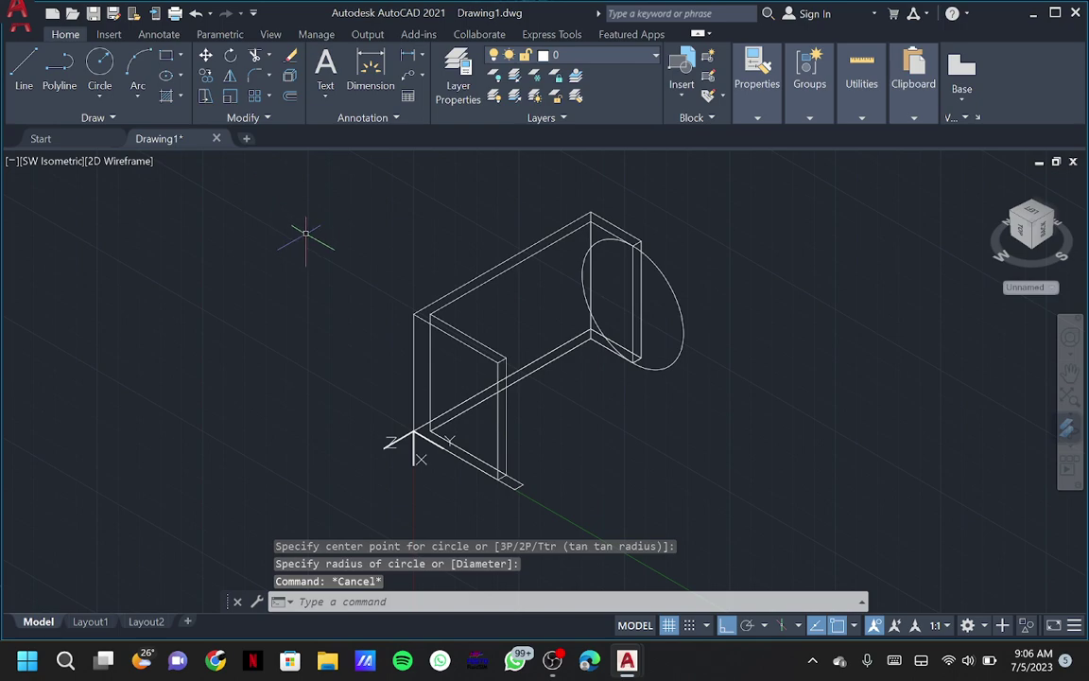
Press-pull the circle 20 units into a disc
key(ctrl+shift+e)
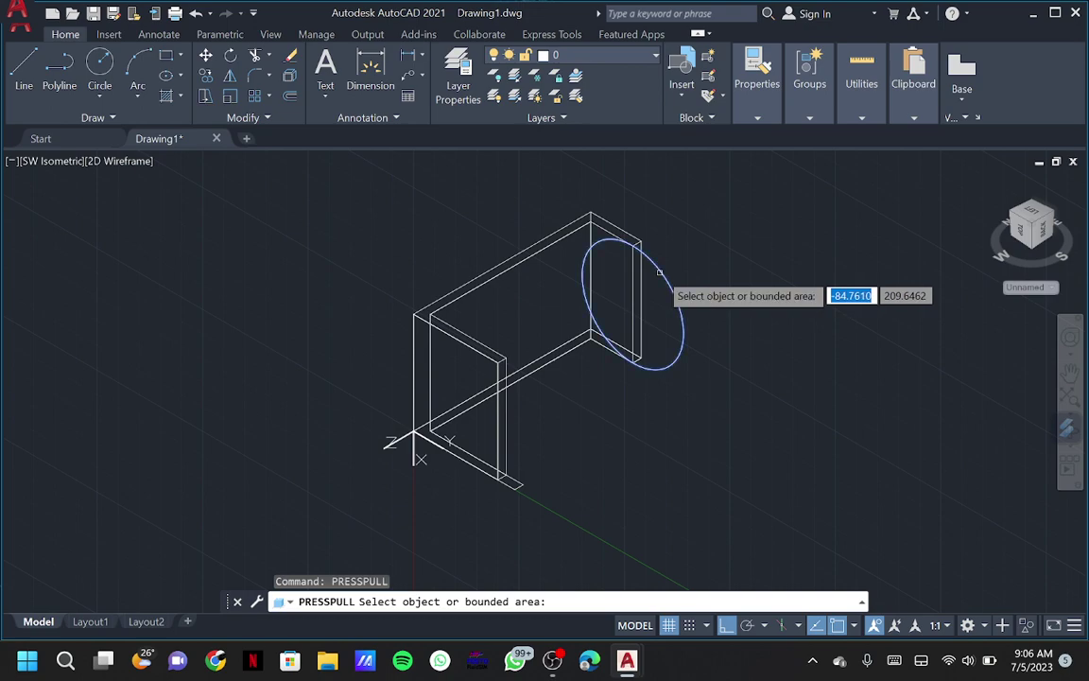
click(659, 273)
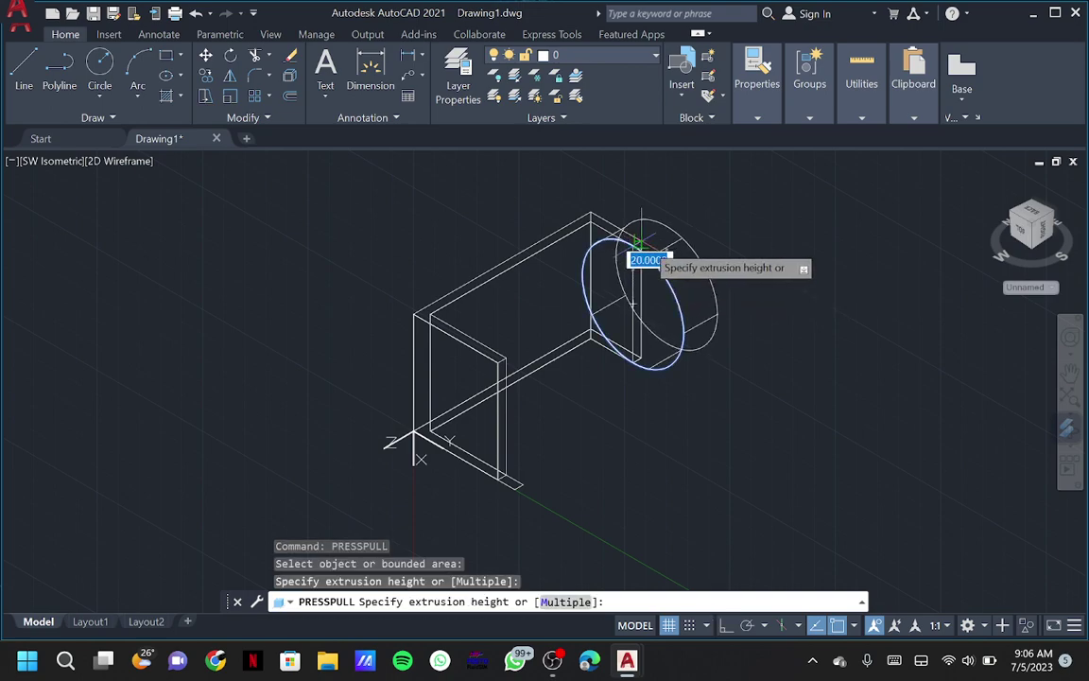
scroll(638, 244, up, 4)
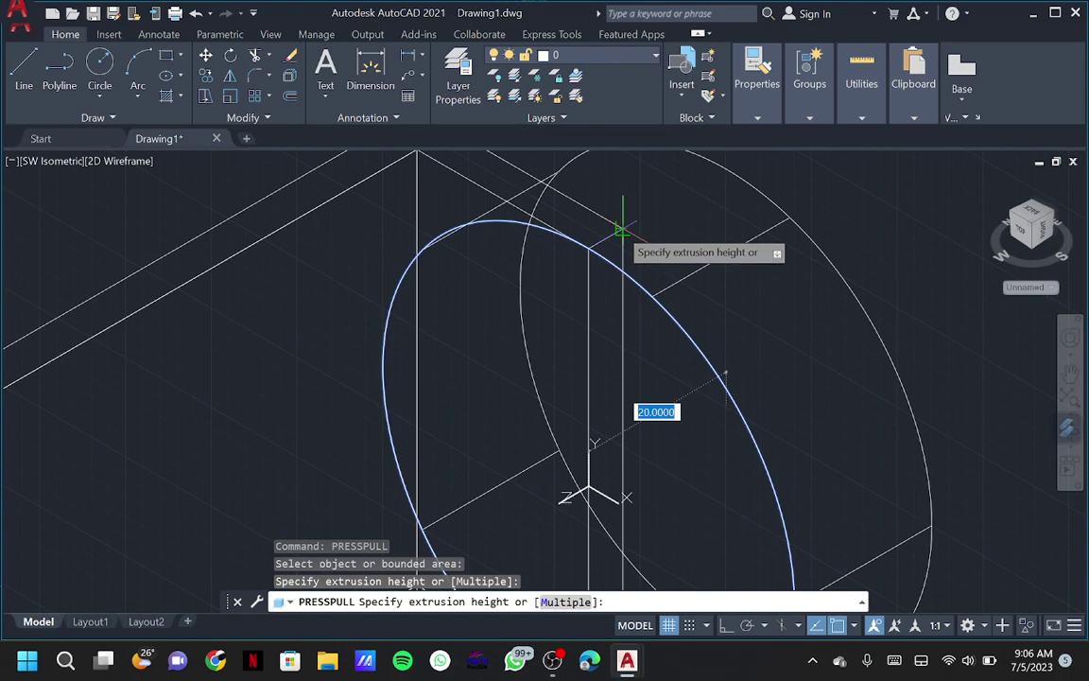
click(621, 229)
key(Return)
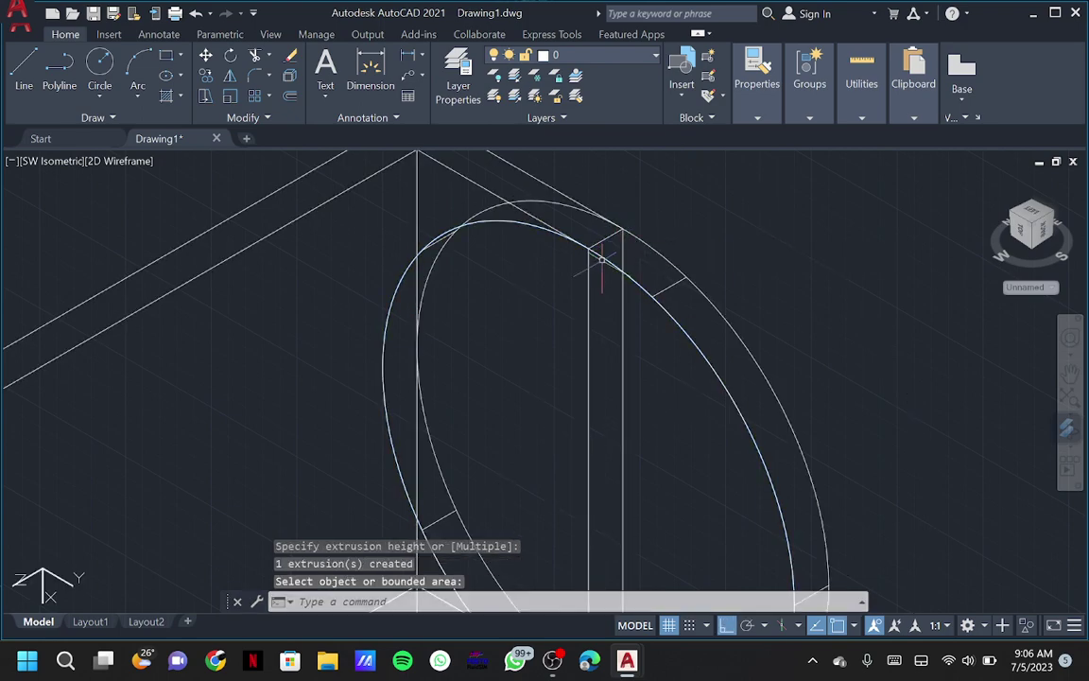
Union the bracket solid and the disc into one solid
text(union)
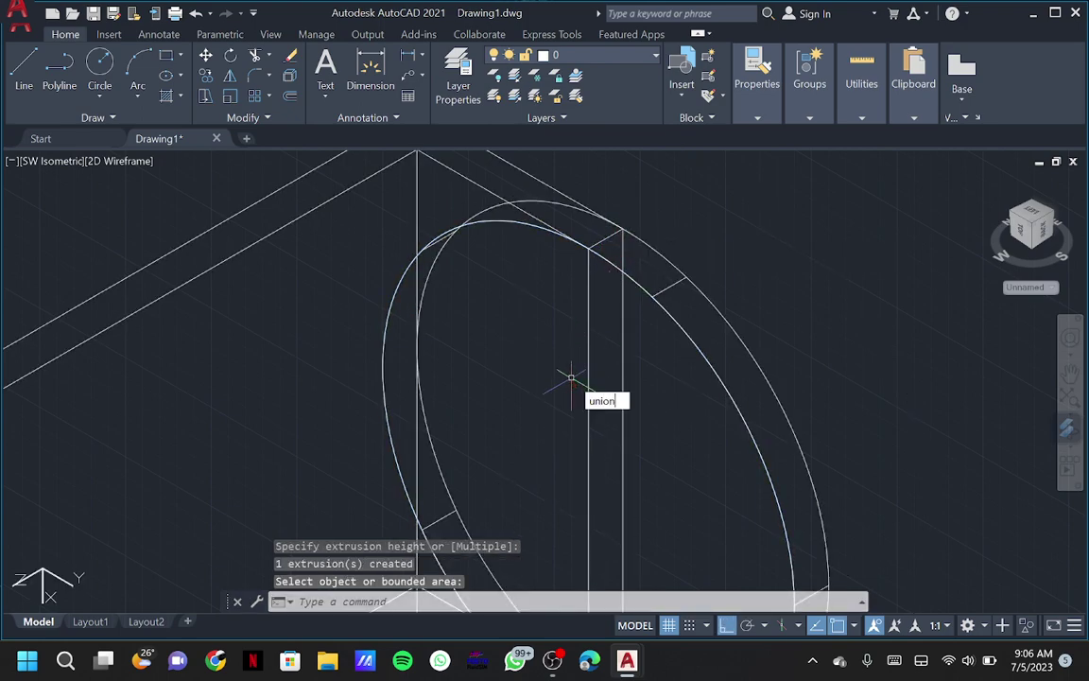
key(Return)
click(588, 381)
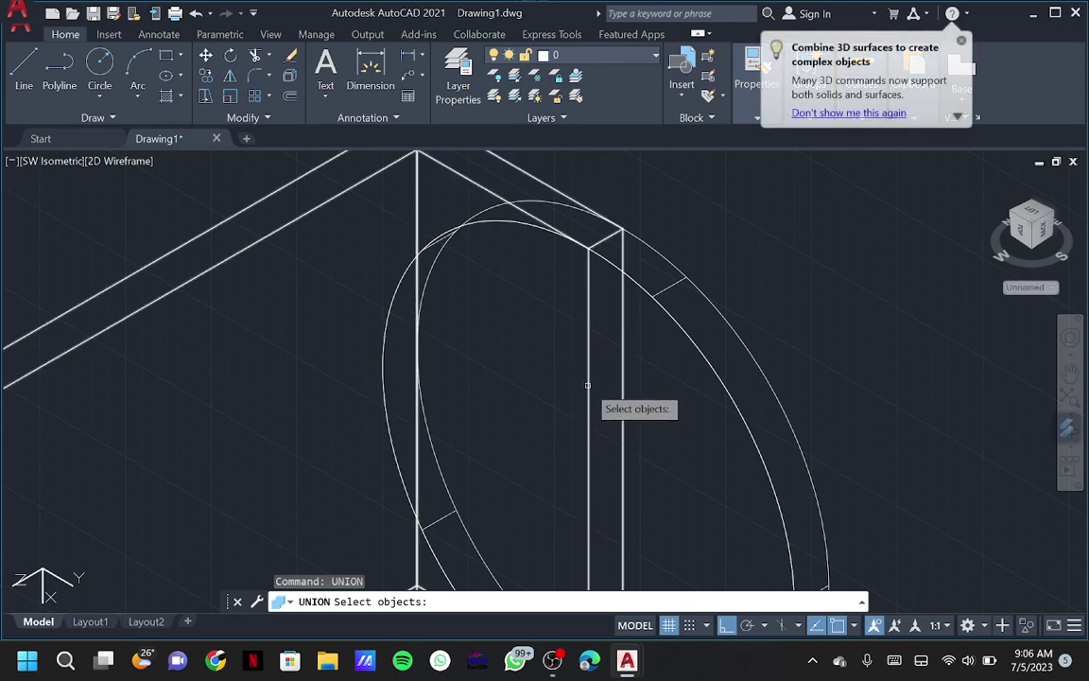
click(642, 287)
key(Return)
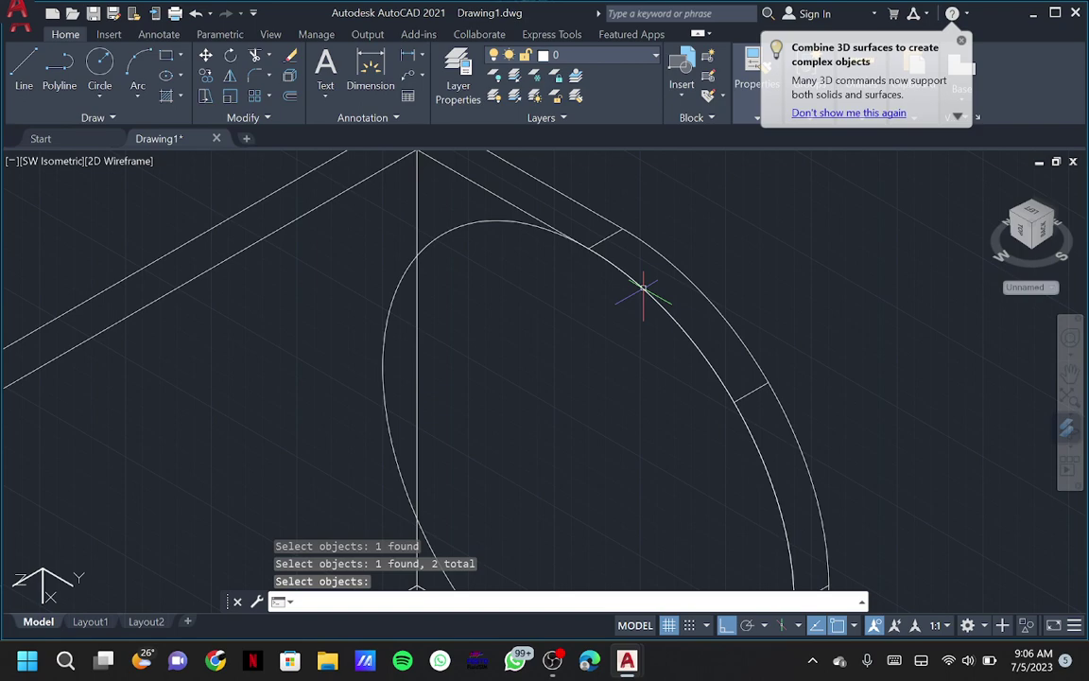
key(Return)
Delete the leftover circle edge from the flange
click(508, 223)
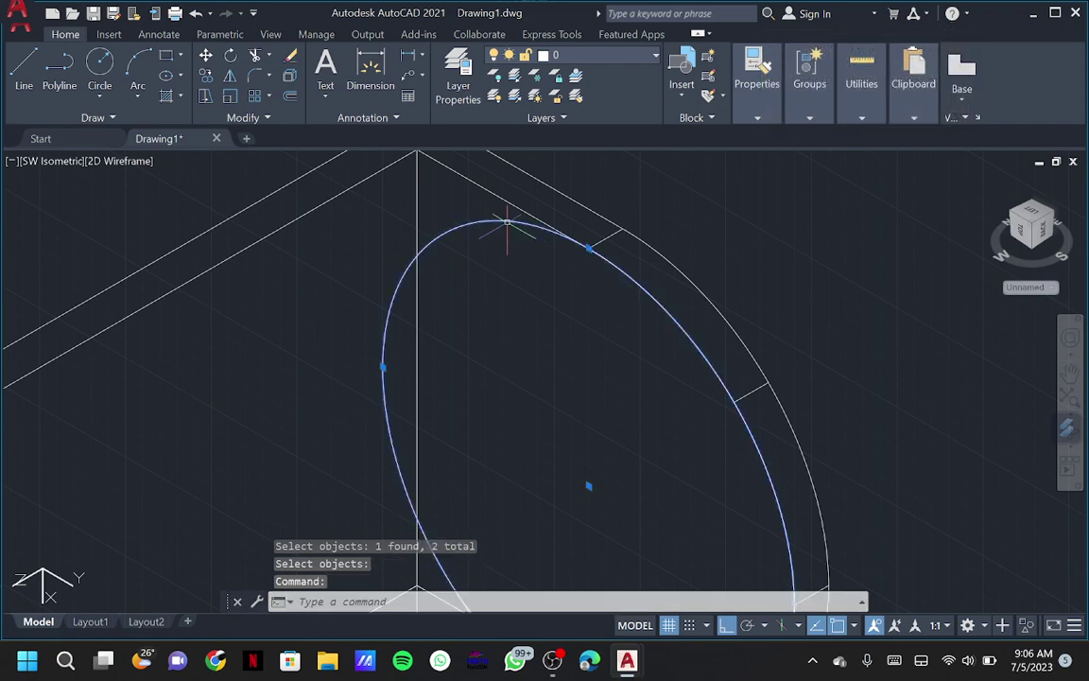
key(Delete)
scroll(507, 223, down, 4)
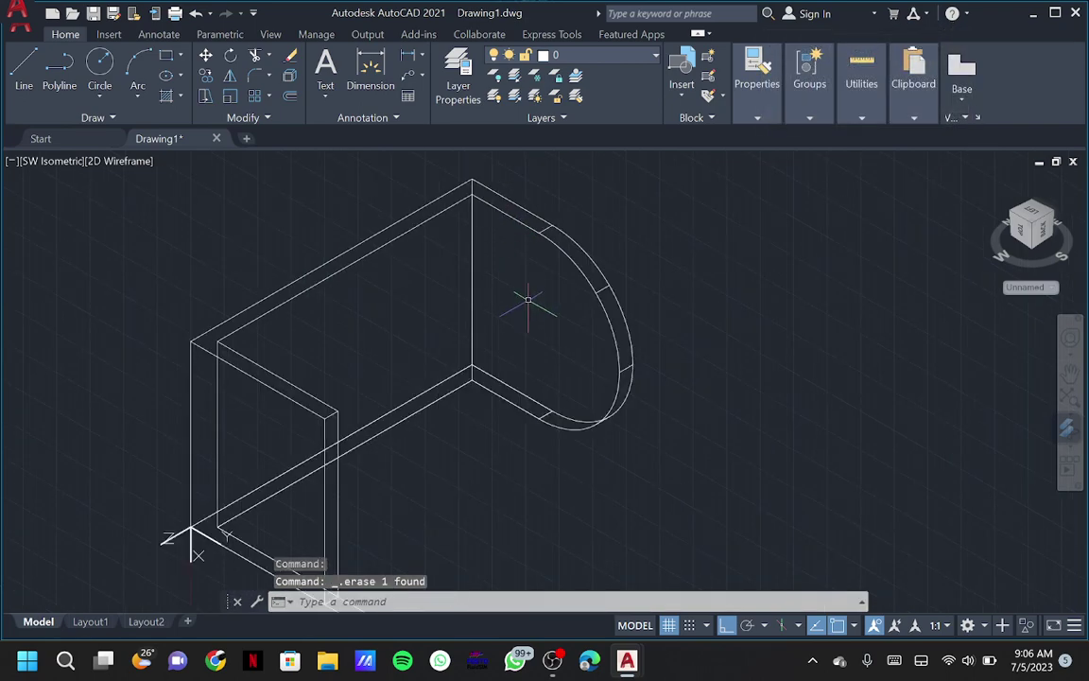
text(c)
key(Return)
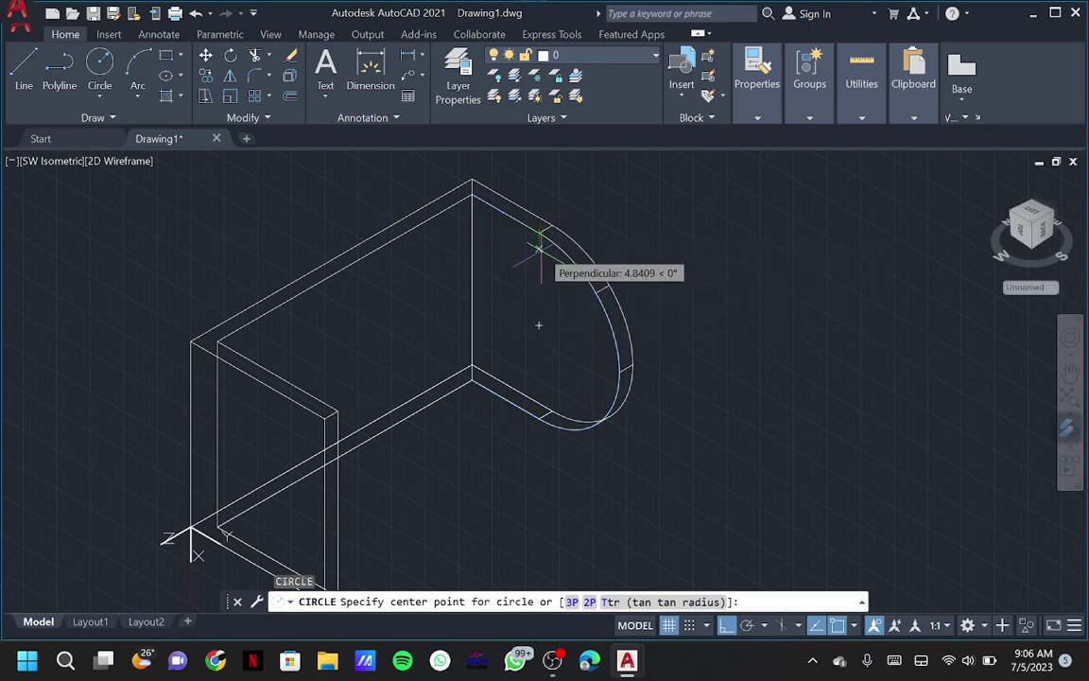
key(Escape)
Draw a guide line from the flange's bottom edge up to its centre
text(l)
key(Return)
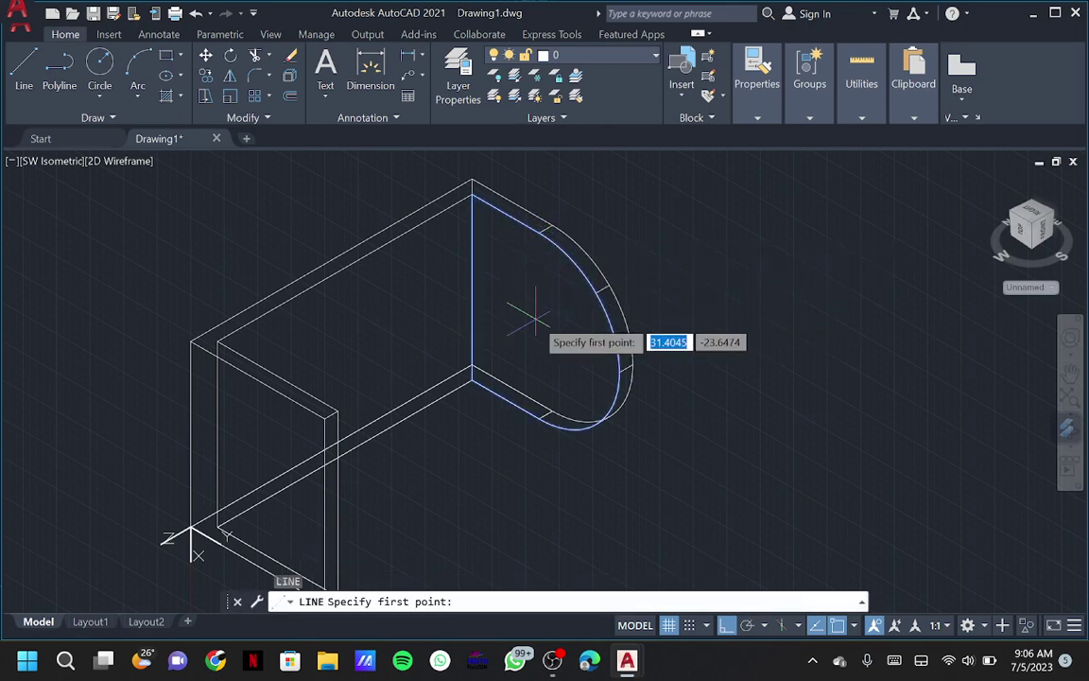
click(539, 416)
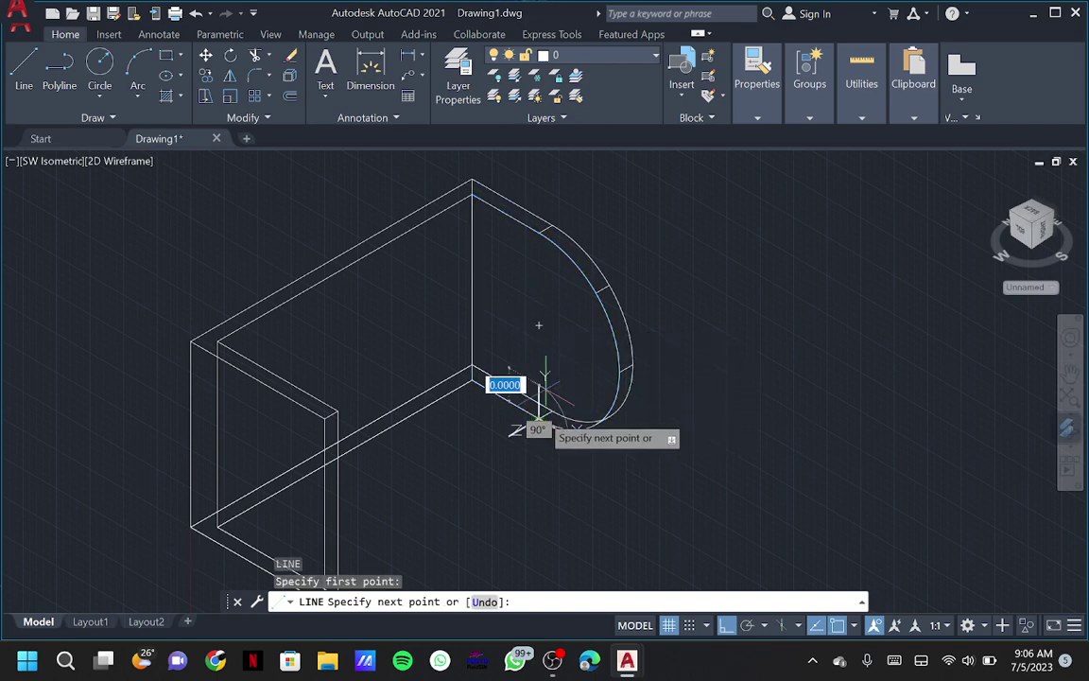
click(539, 326)
key(Escape)
Draw concentric circles of radius 10 and 20 at the guide line's top end
text(c)
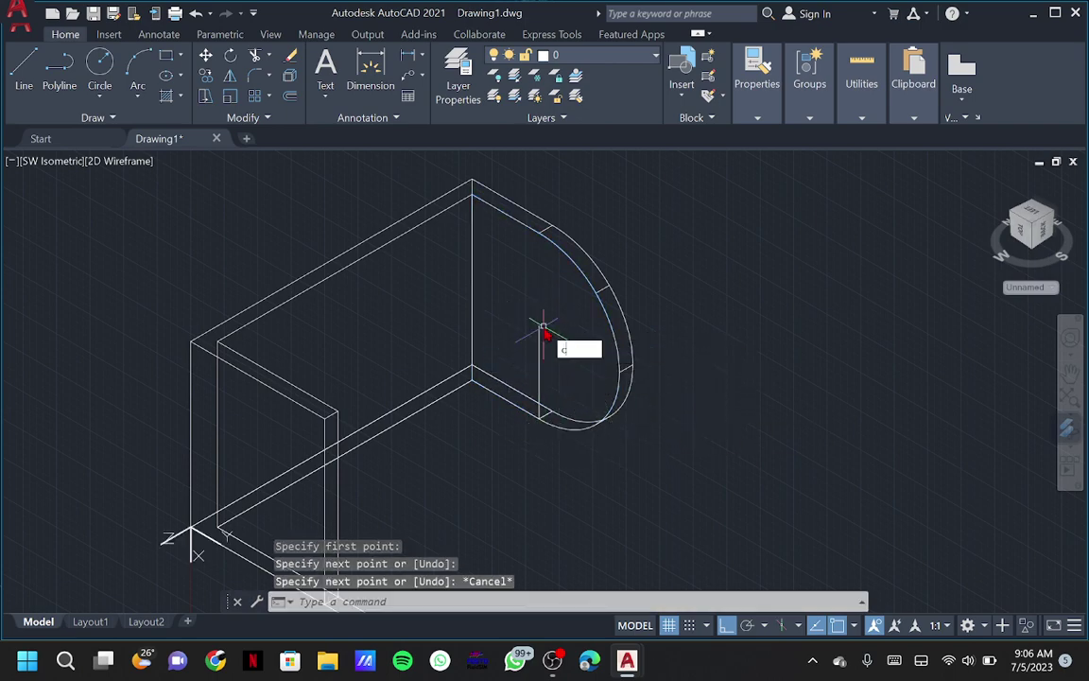
key(Return)
click(540, 326)
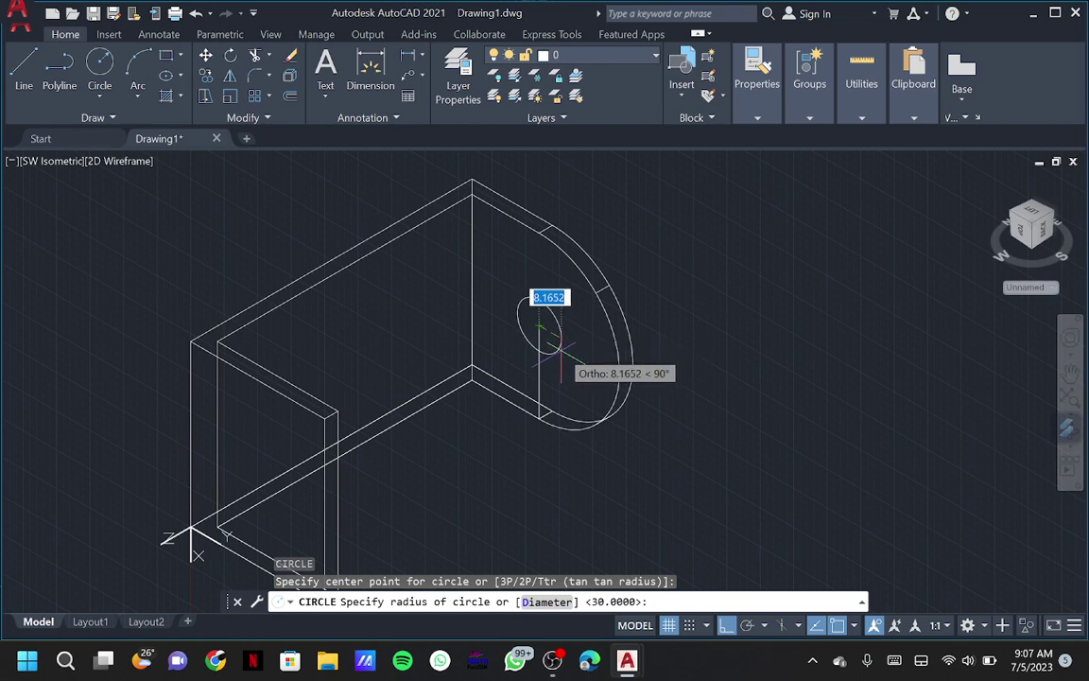
text(10)
key(Return)
text(c)
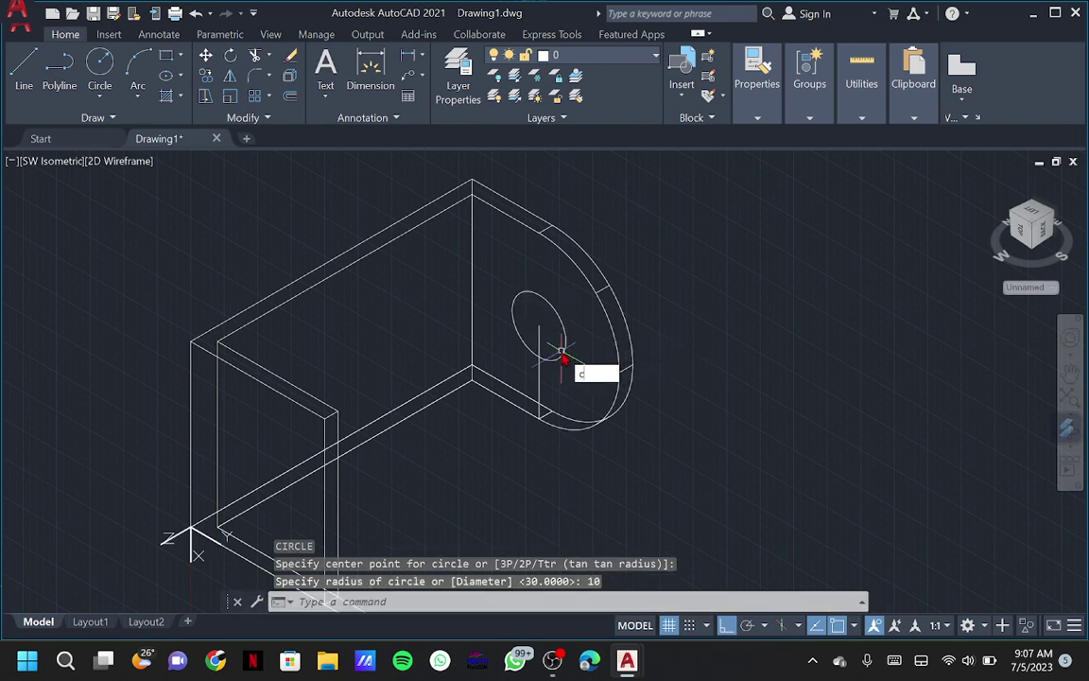
key(Return)
click(539, 326)
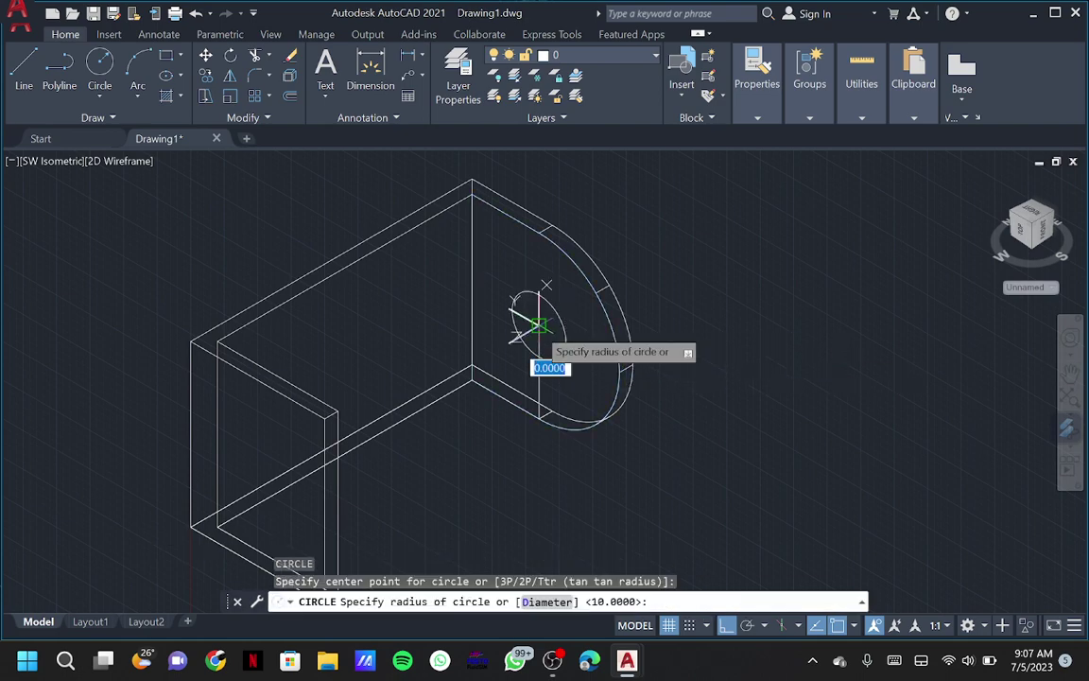
text(20)
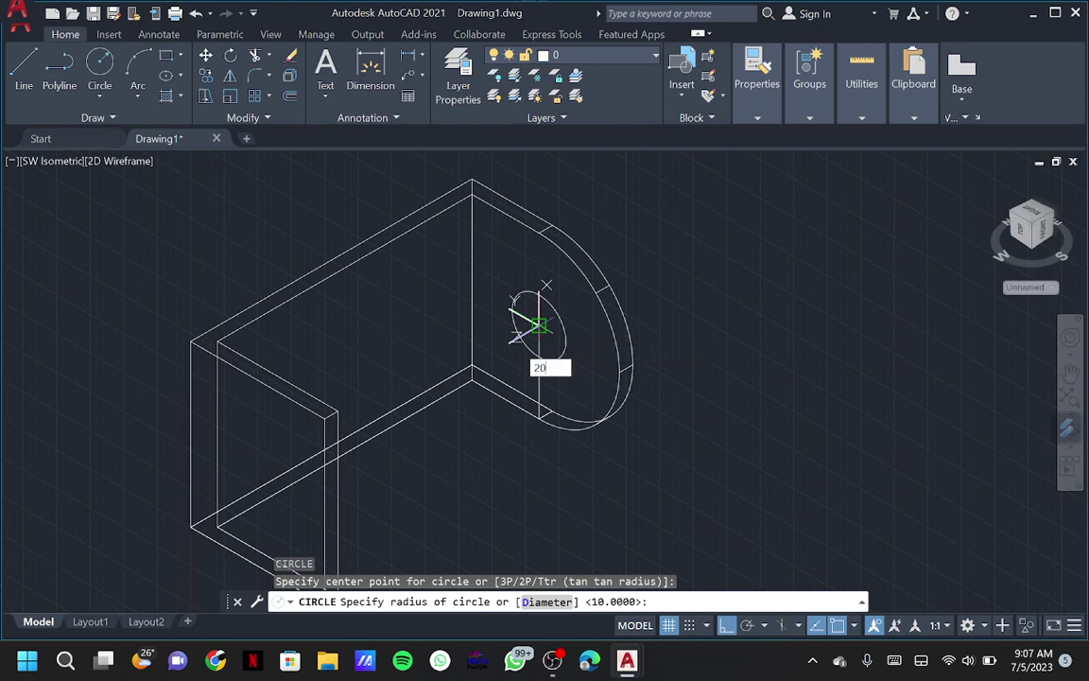
key(Return)
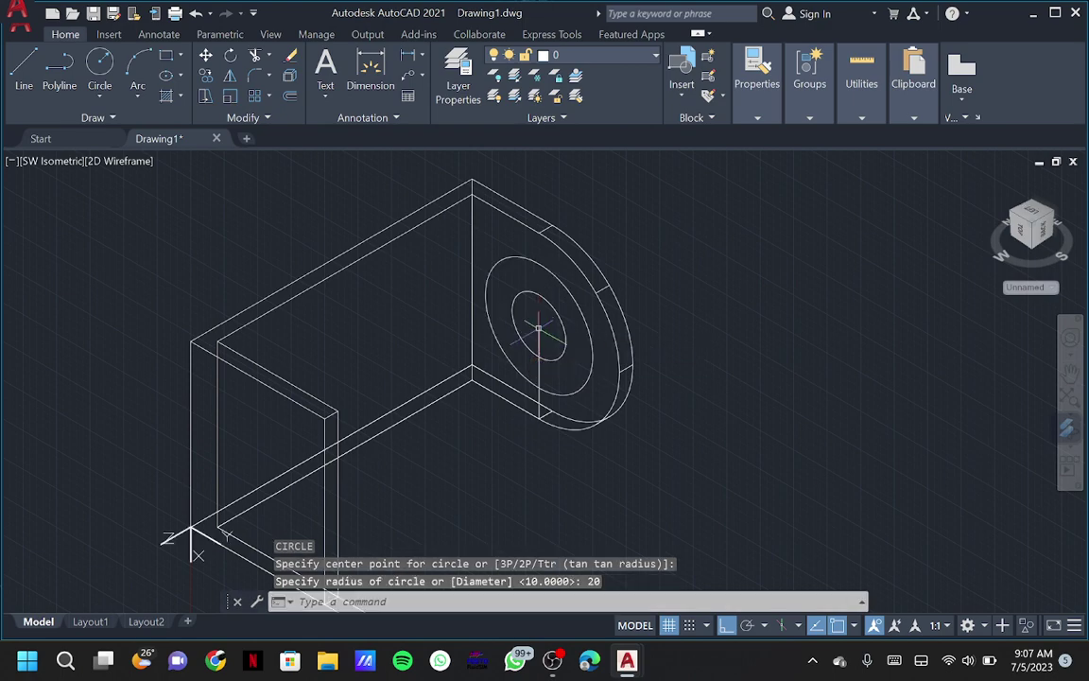
Draw a 2.8-radius bolt-hole circle on the top of the radius-20 circle
key(Return)
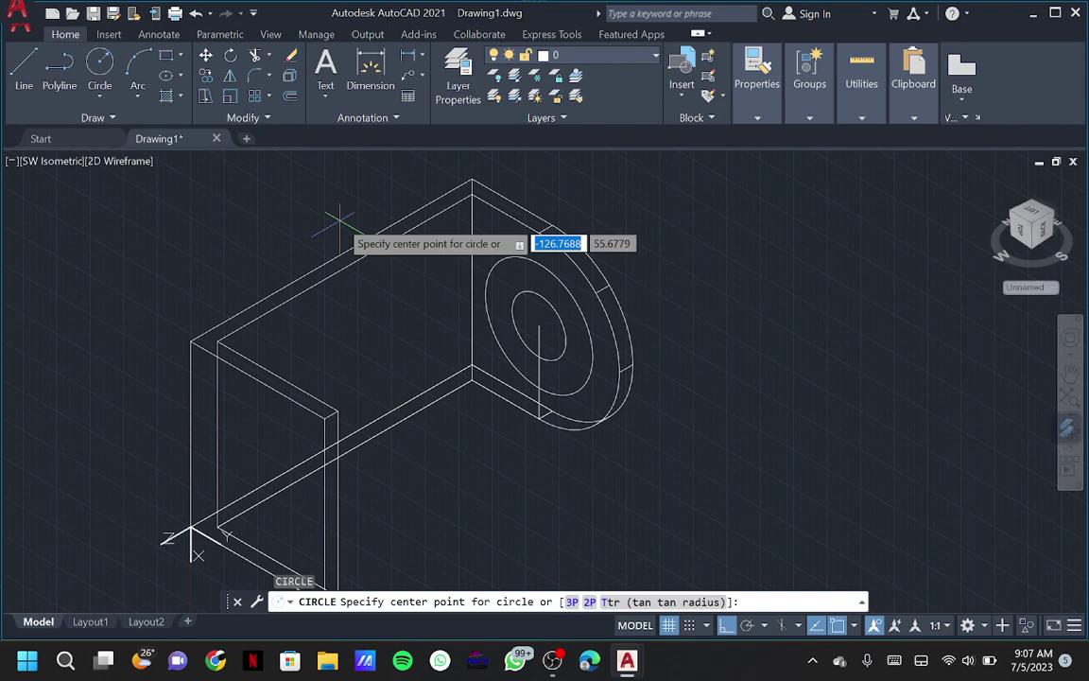
click(539, 263)
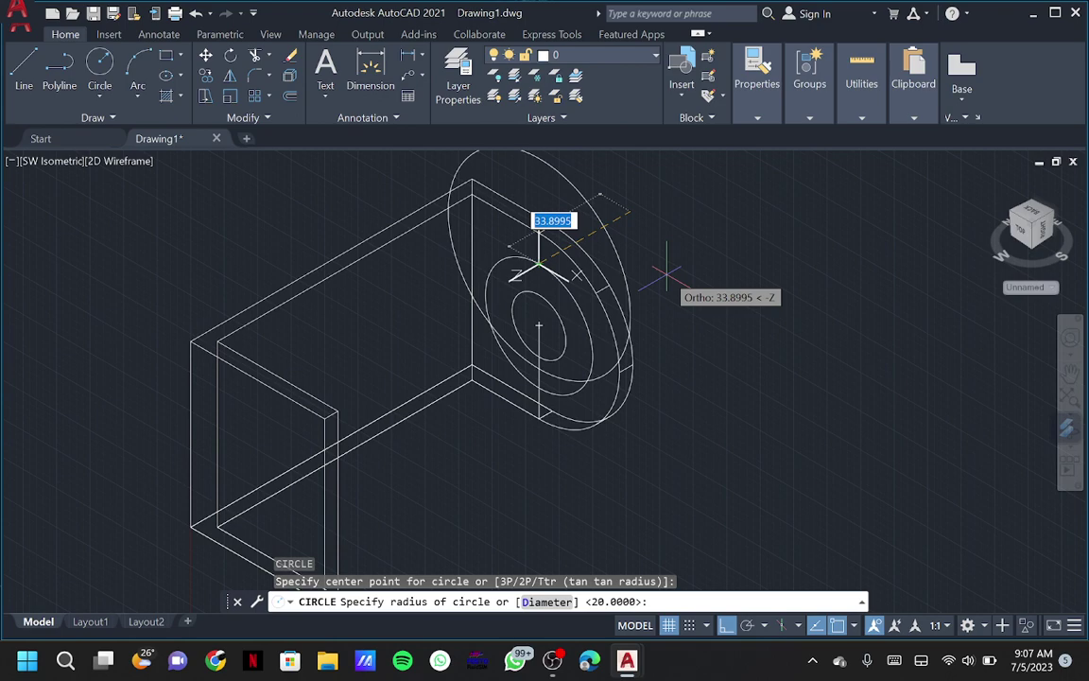
text(2.8)
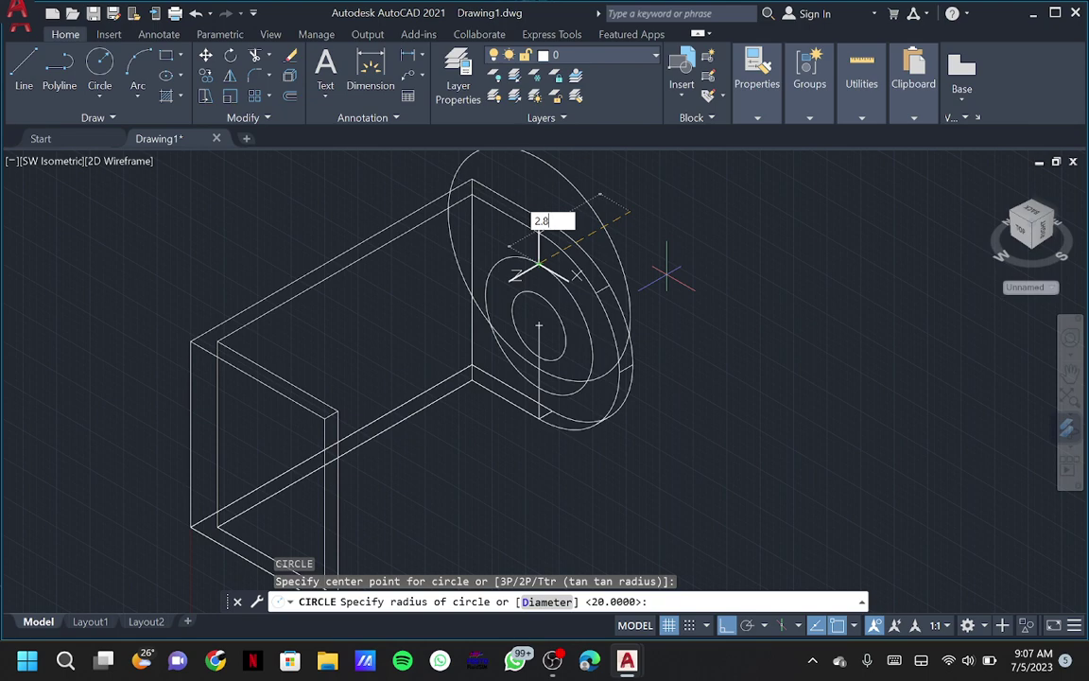
key(Return)
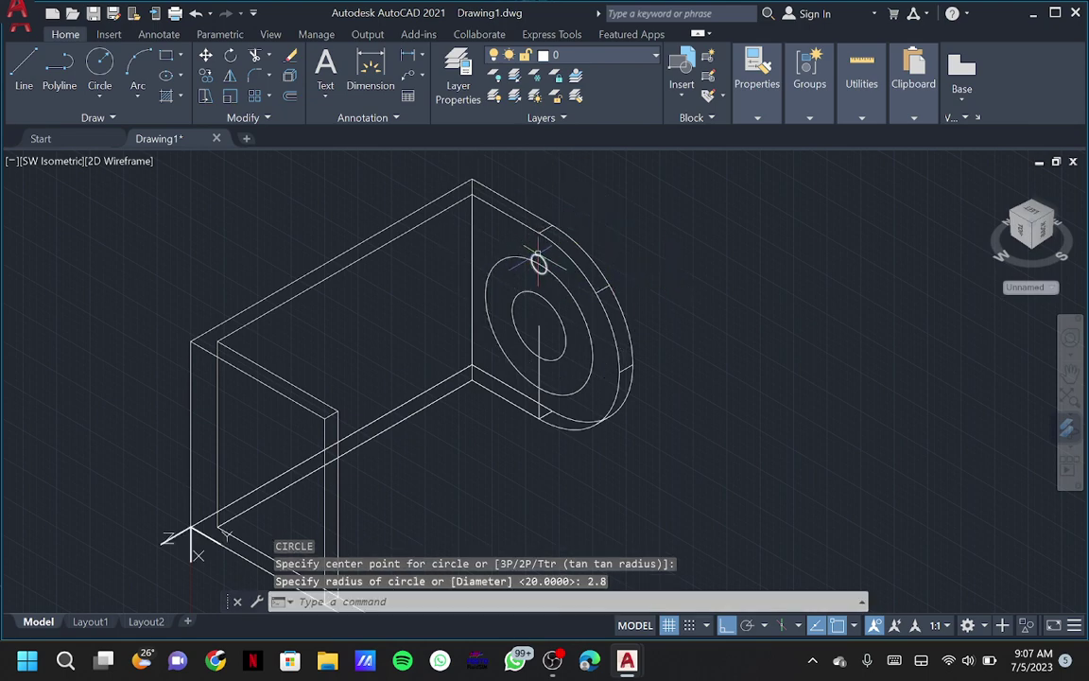
text(a)
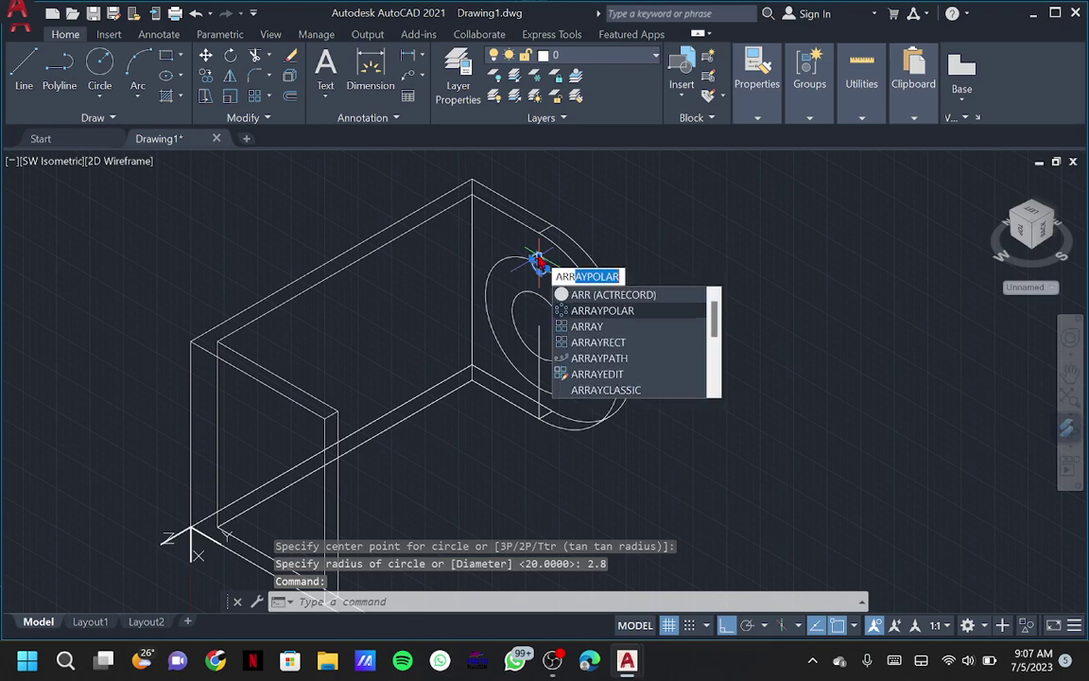
Polar-array the bolt-hole circle into 4 holes around the flange centre
key(Return)
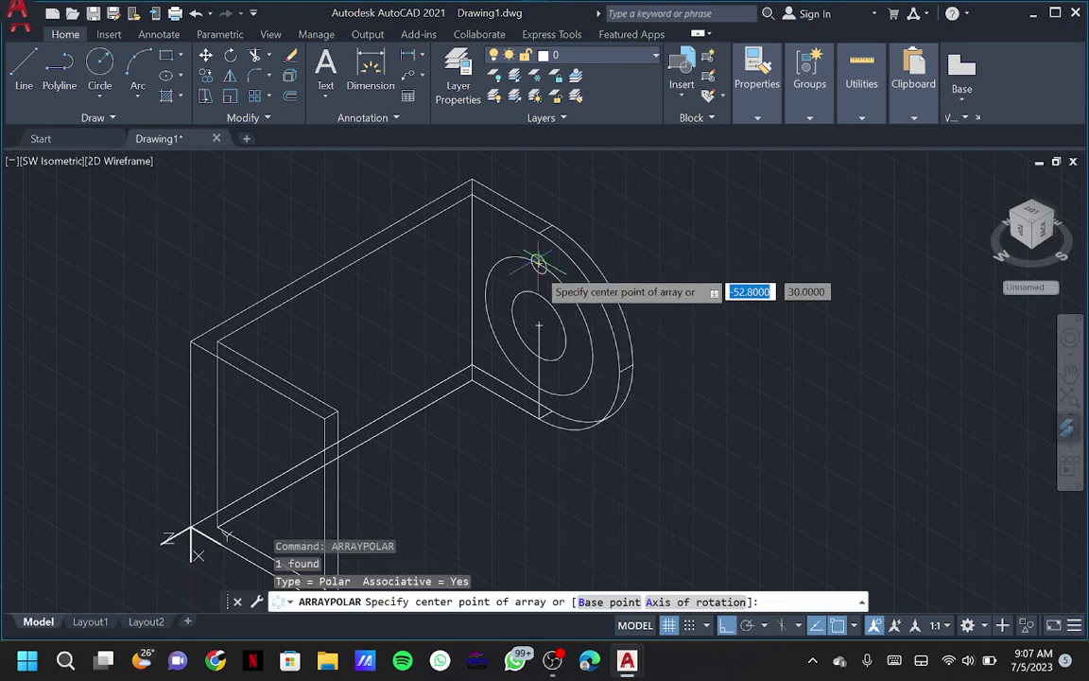
click(538, 325)
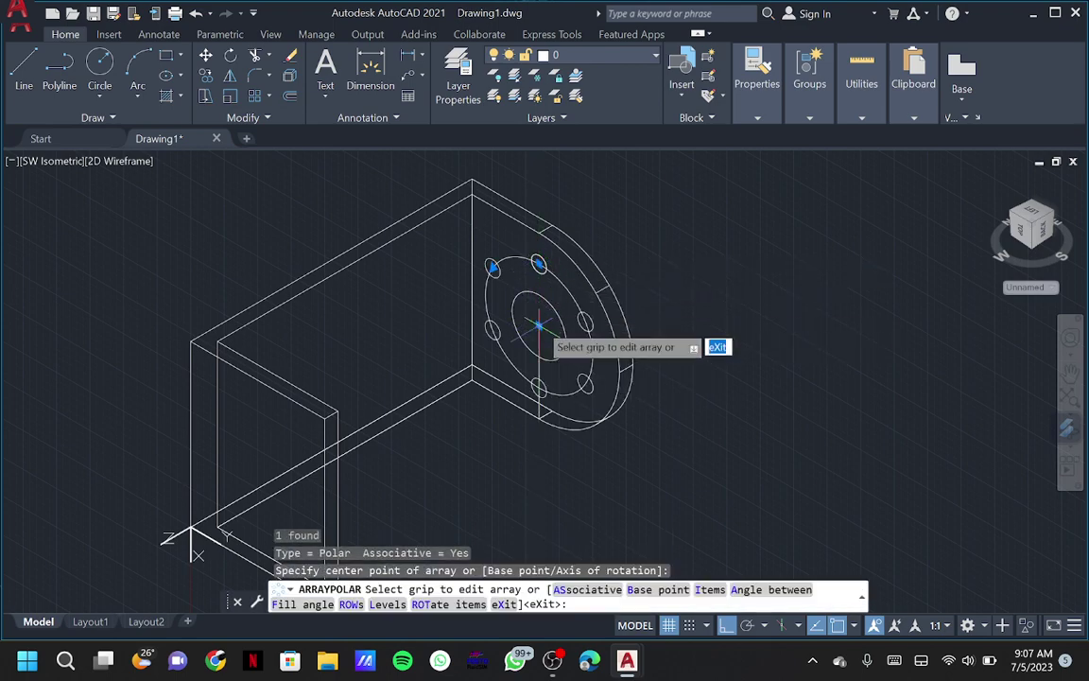
click(222, 58)
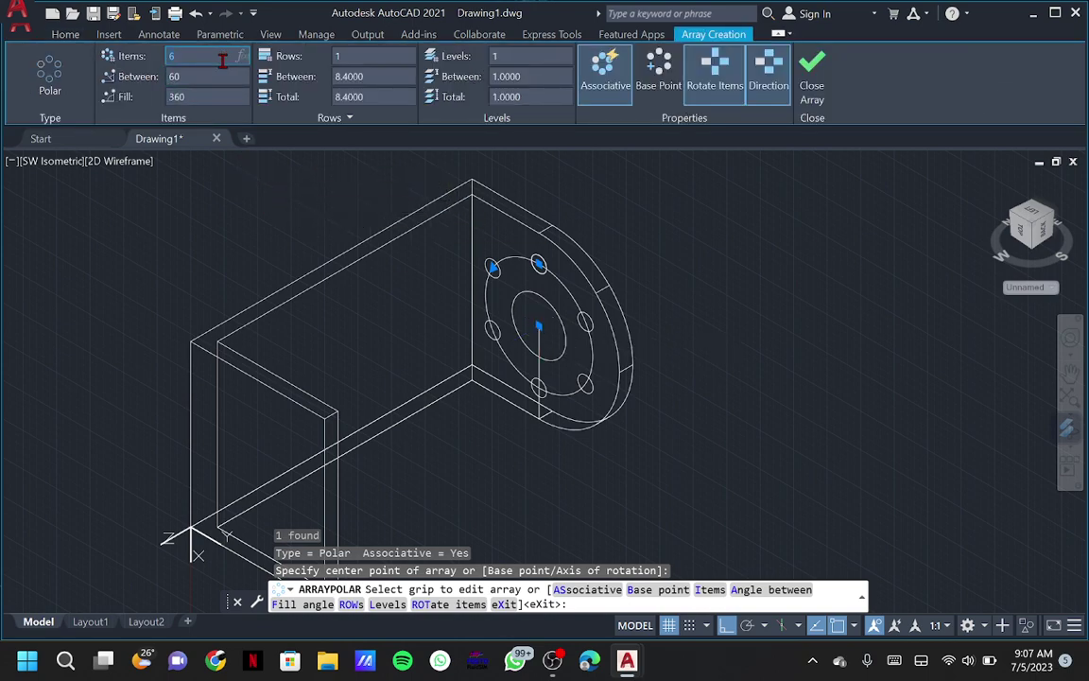
key(Return)
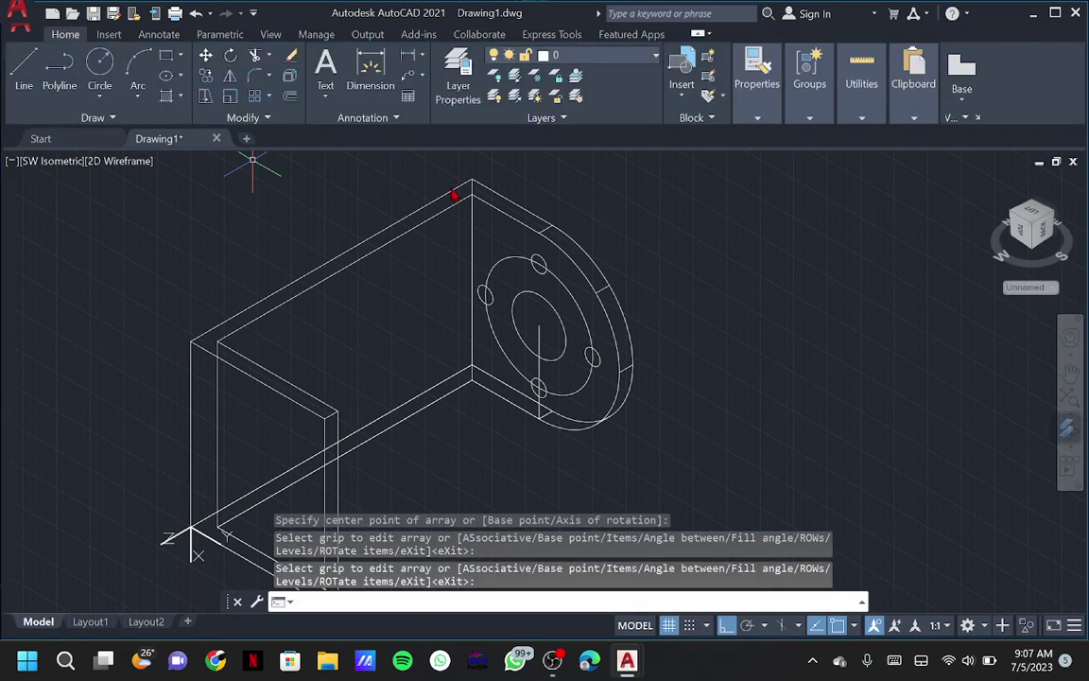
key(Return)
Rotate the four-hole array 45° about the flange centre and delete the 20-radius layout circle
click(538, 263)
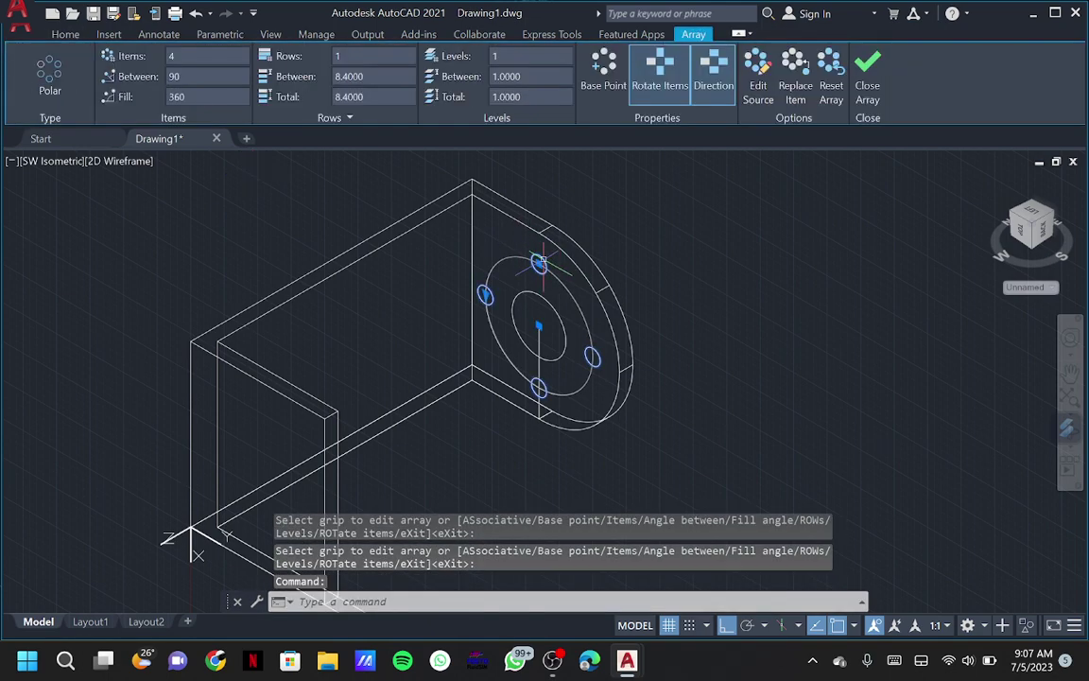
text(R)
key(BackSpace)
text(o)
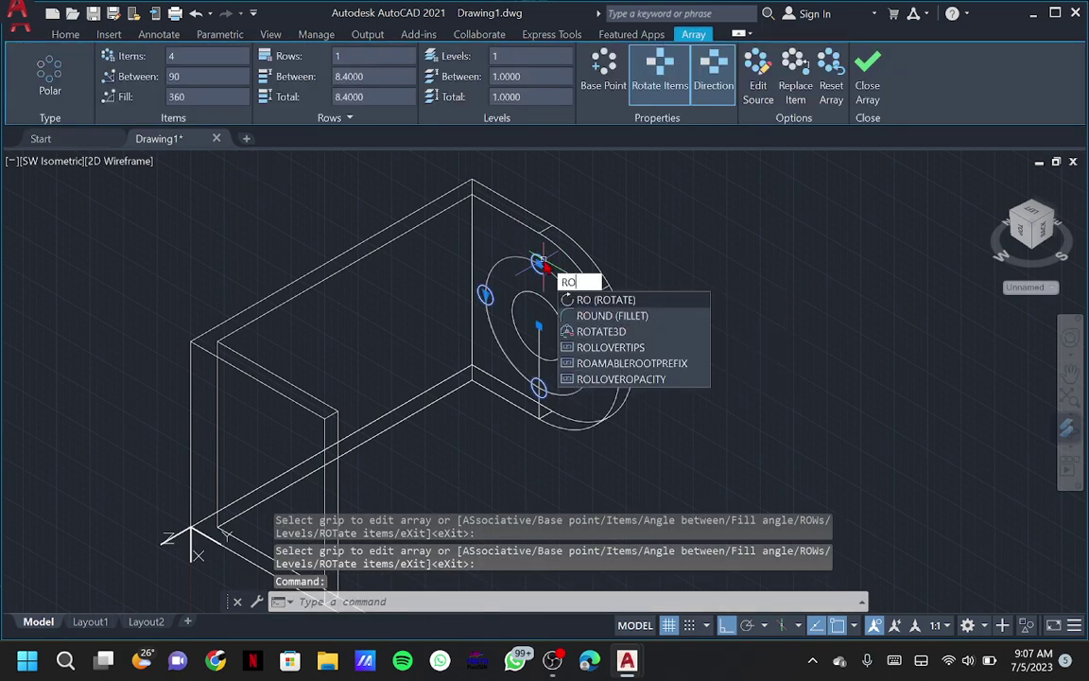
key(Return)
click(539, 326)
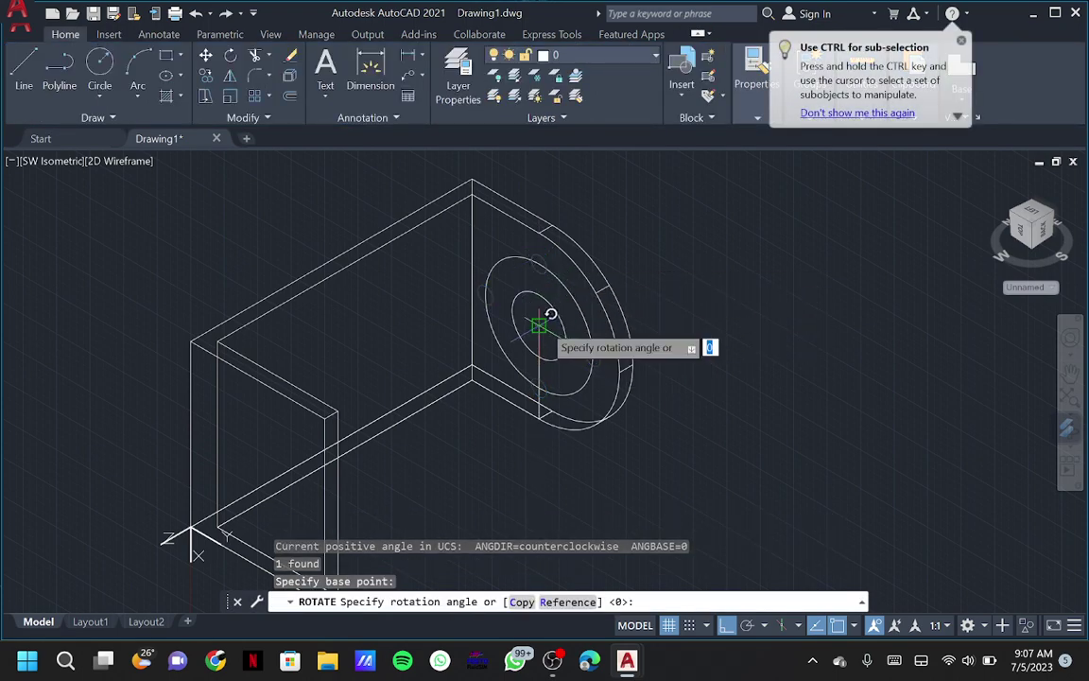
text(45)
key(Return)
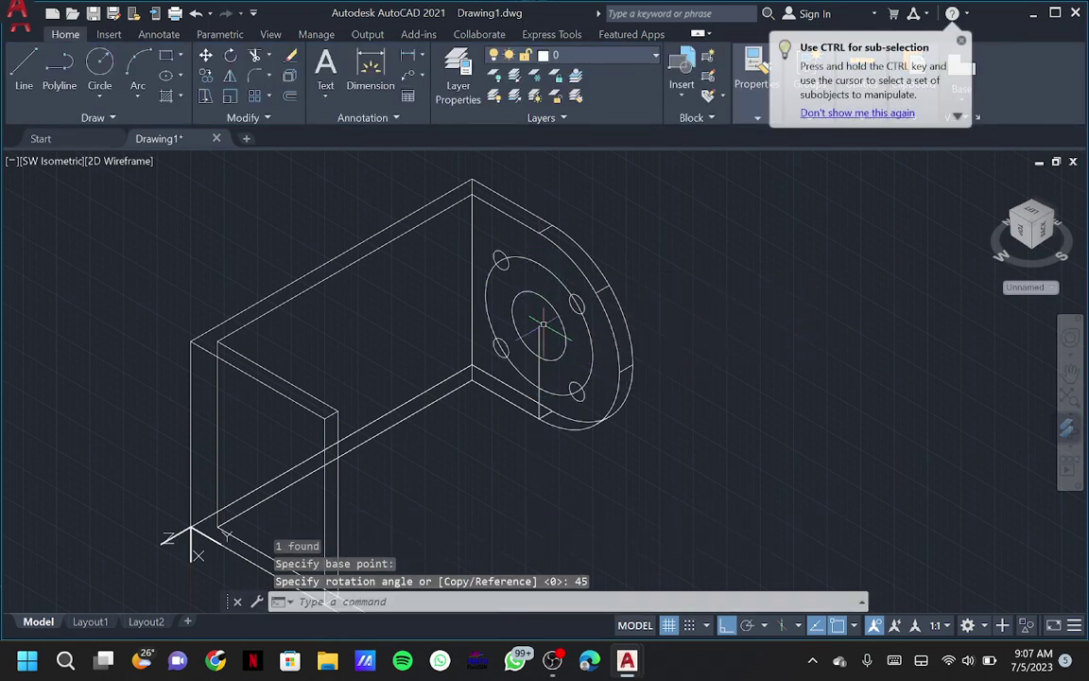
key(Escape)
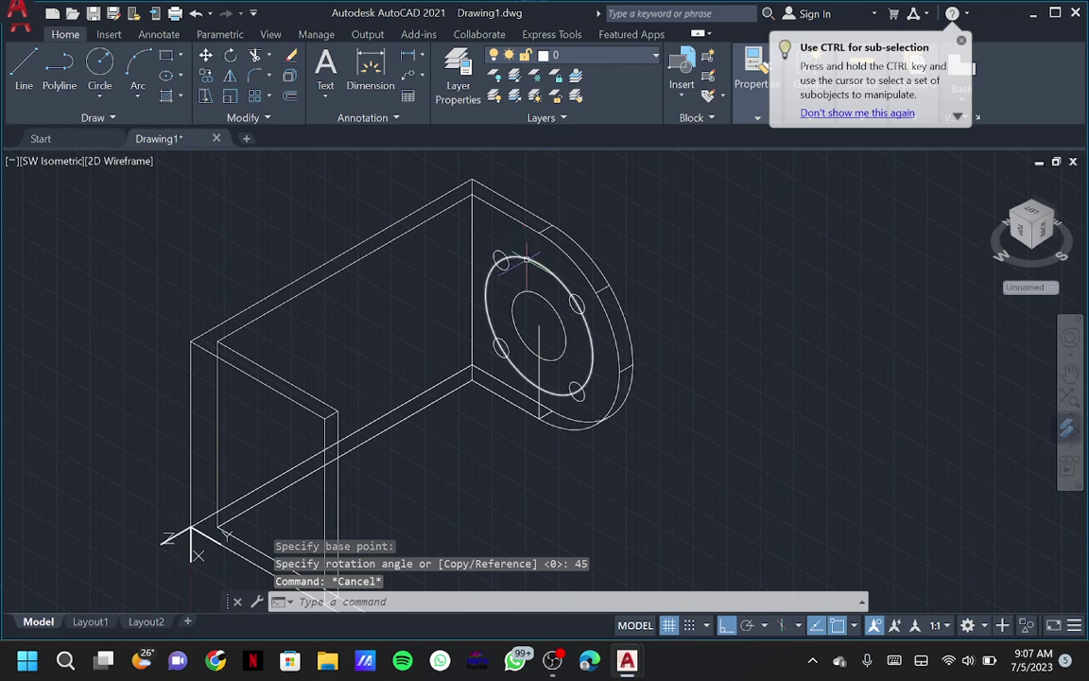
click(526, 258)
key(Delete)
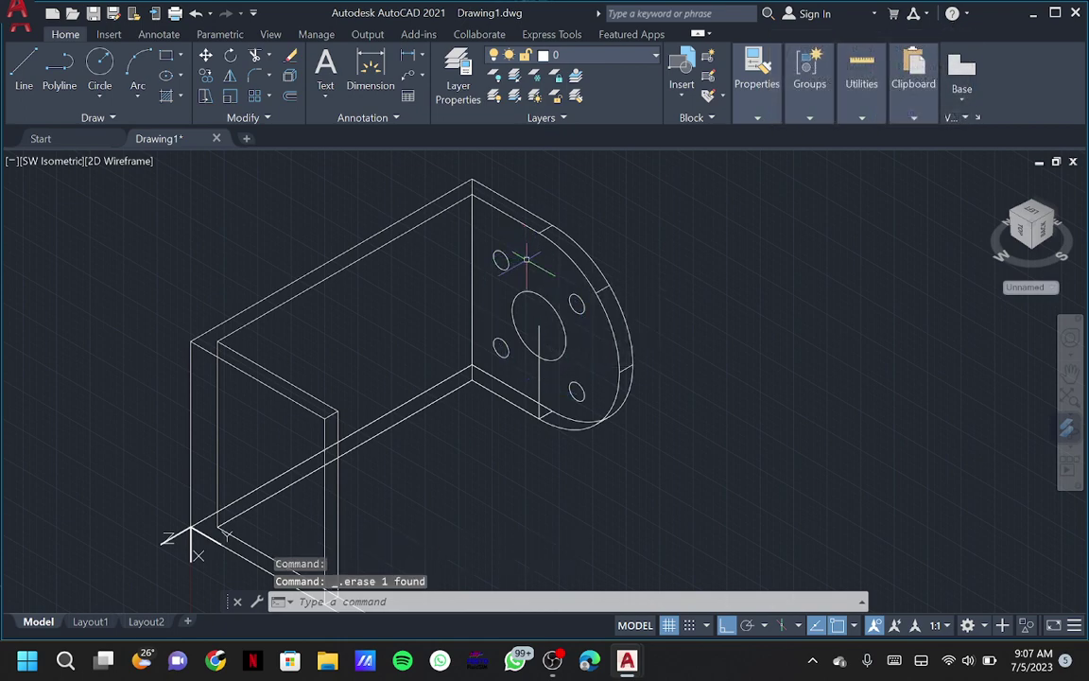
Press-pull the centre circle and the upper-left bolt-hole circle 5 units
click(149, 162)
click(129, 203)
text(pre)
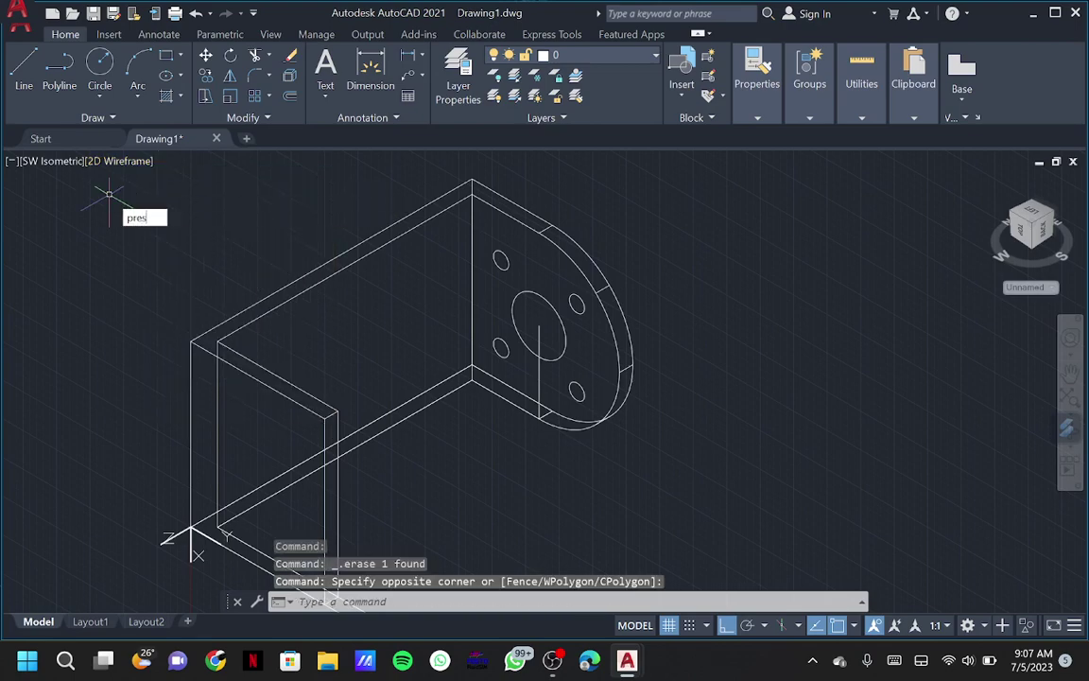
text(s)
key(Return)
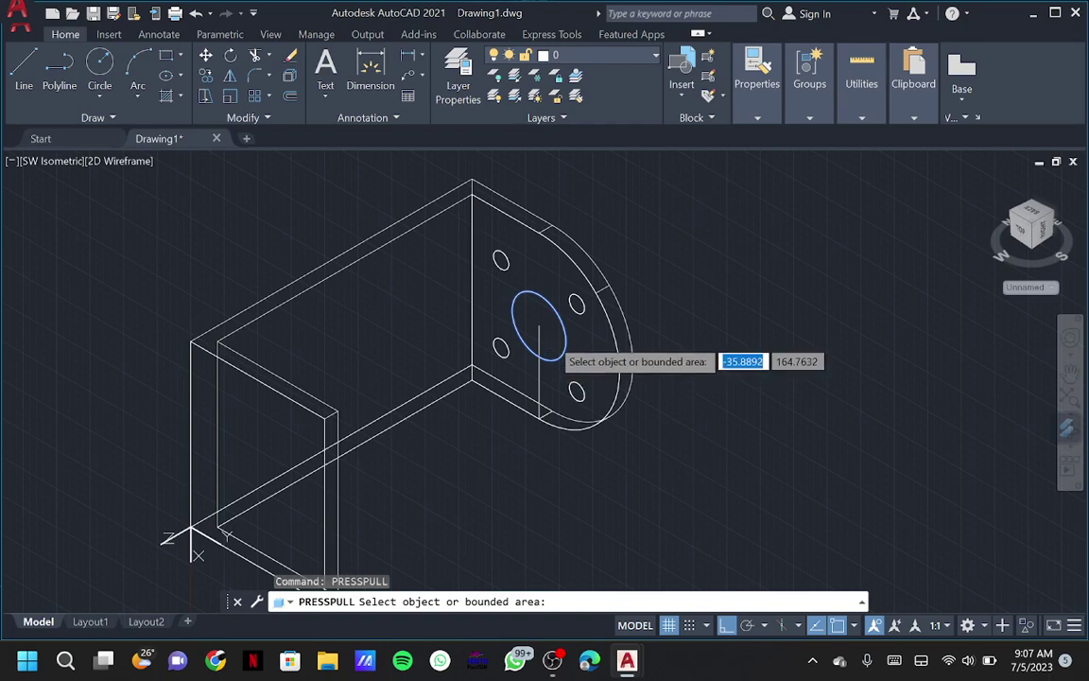
click(542, 333)
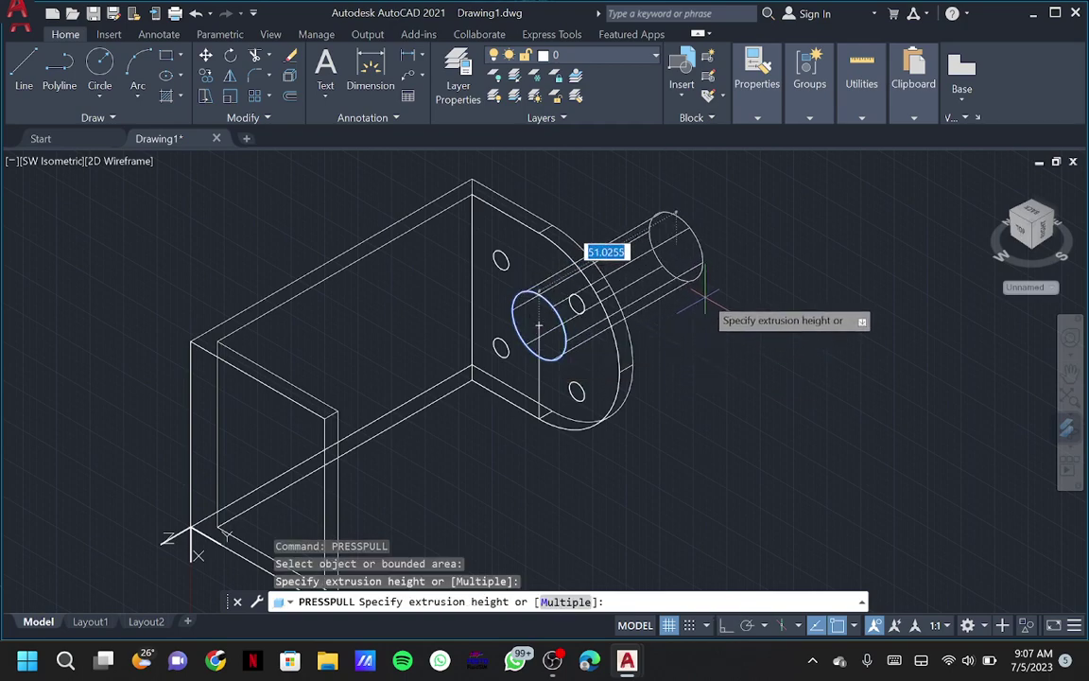
text(5)
key(Return)
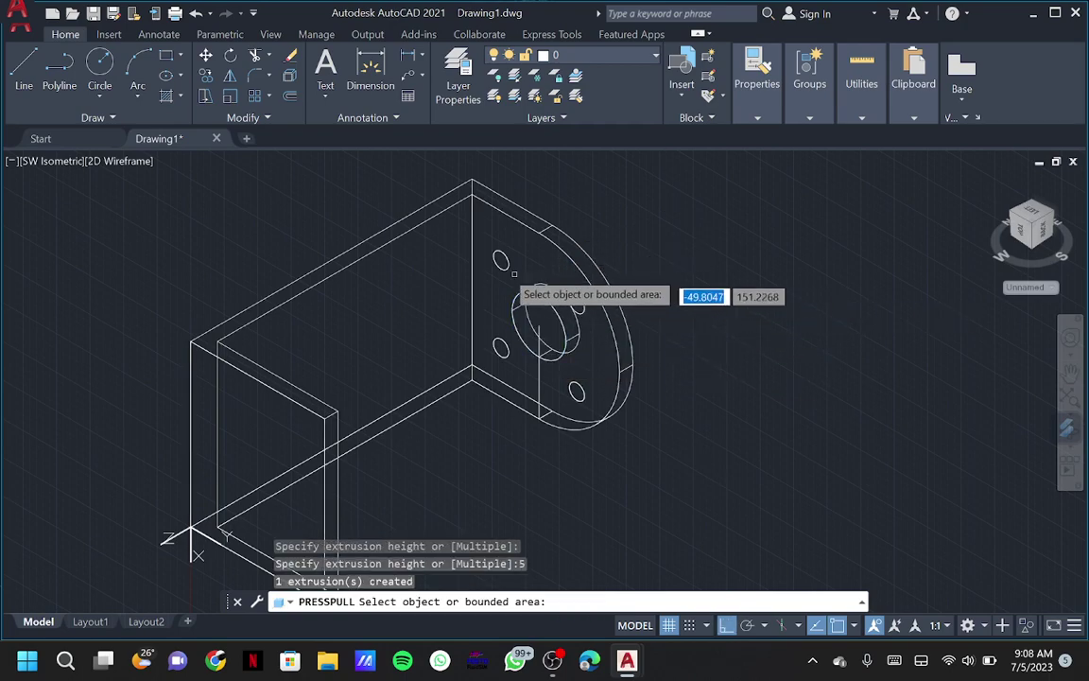
click(501, 260)
text(5)
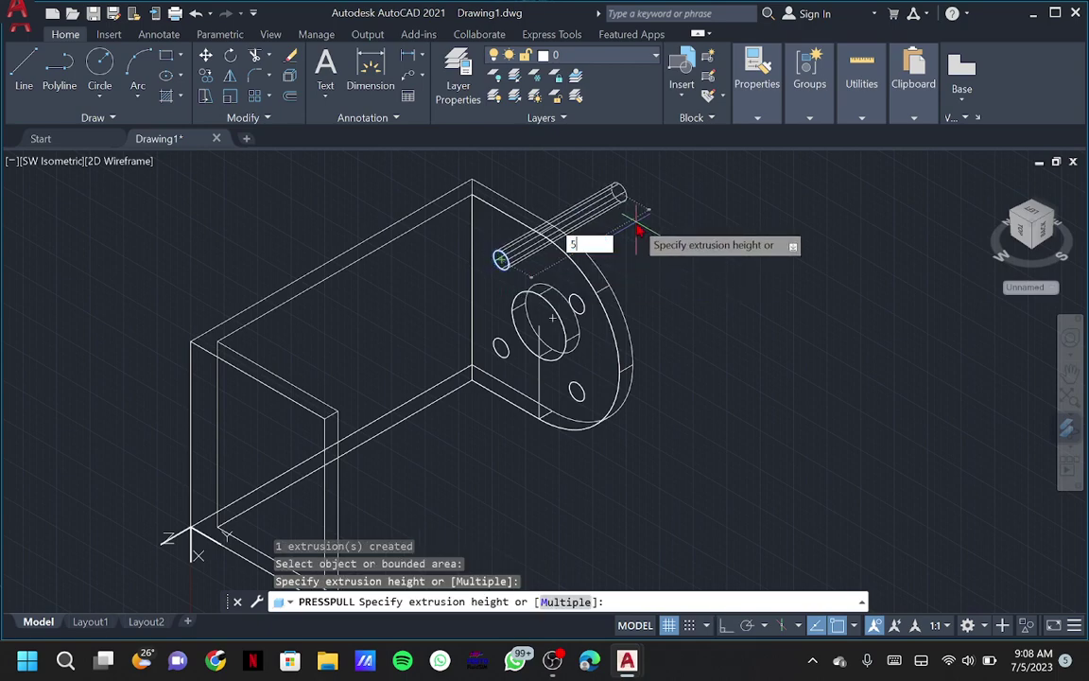
key(Return)
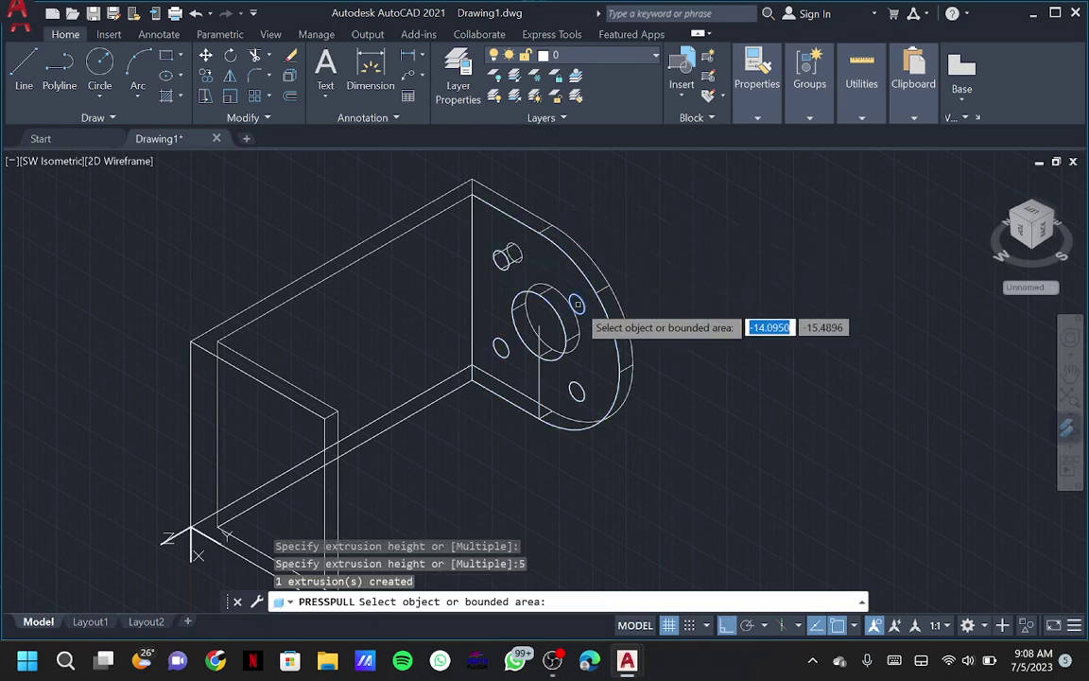
Press-pull the lower, right and left bolt-hole circles into pegs, then delete the stray vertical line
click(577, 304)
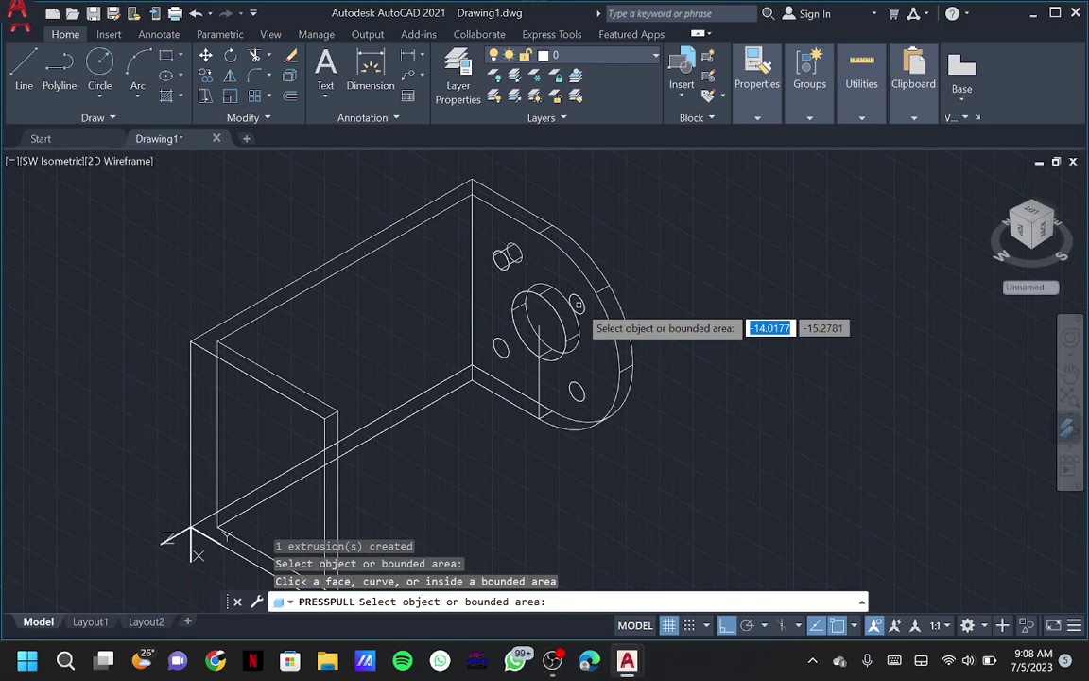
click(576, 392)
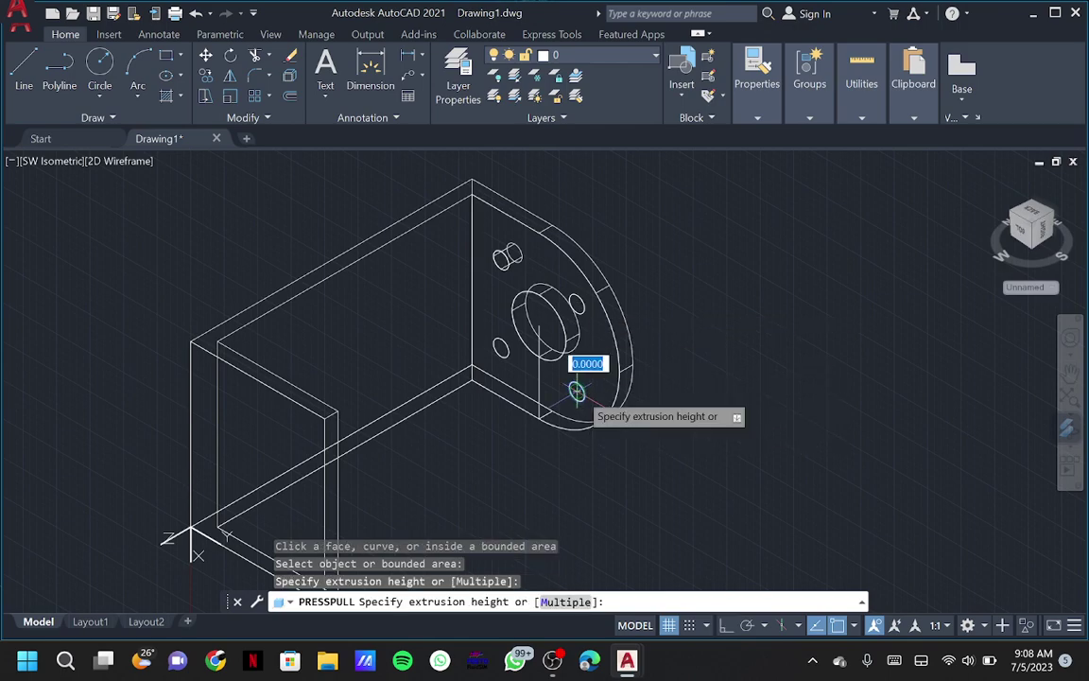
text(5)
key(Return)
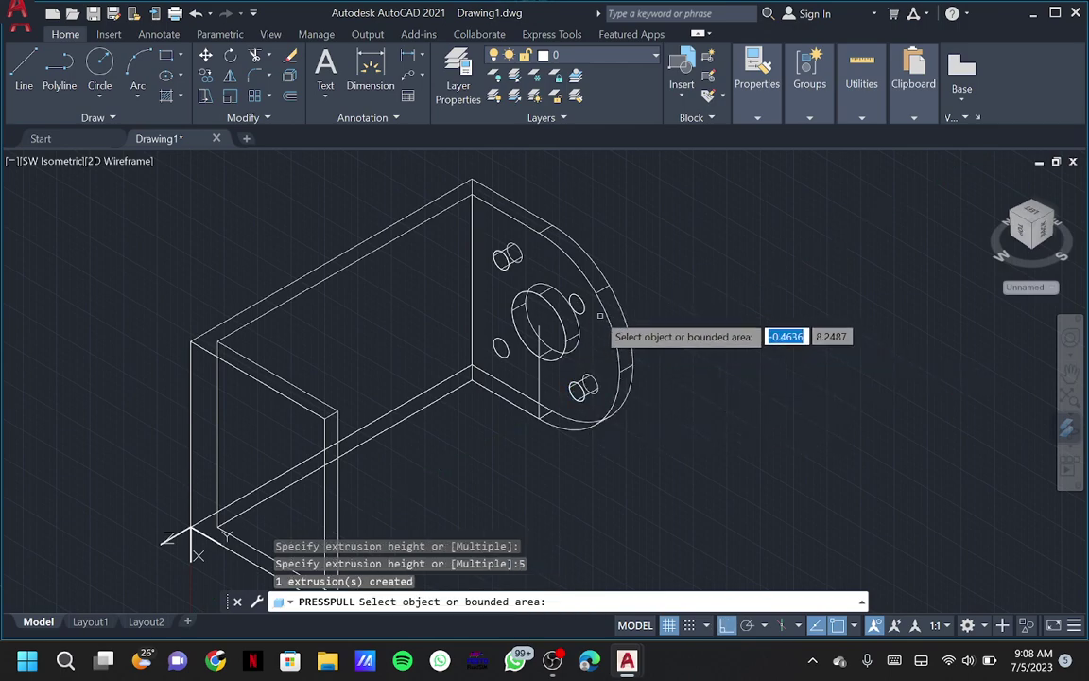
click(576, 304)
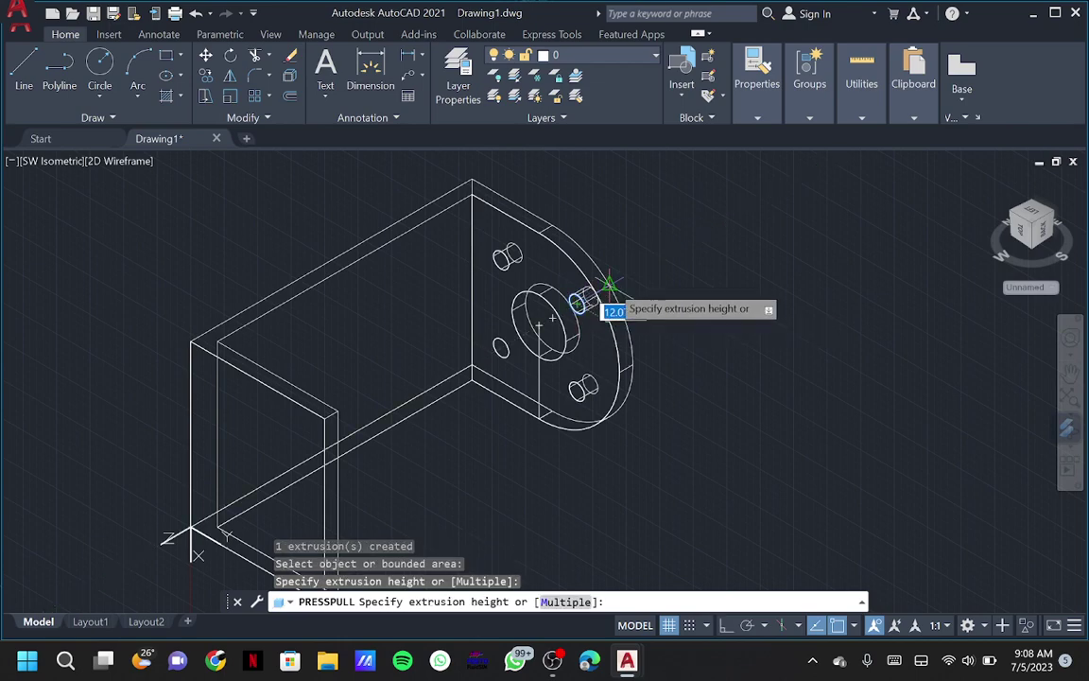
click(612, 286)
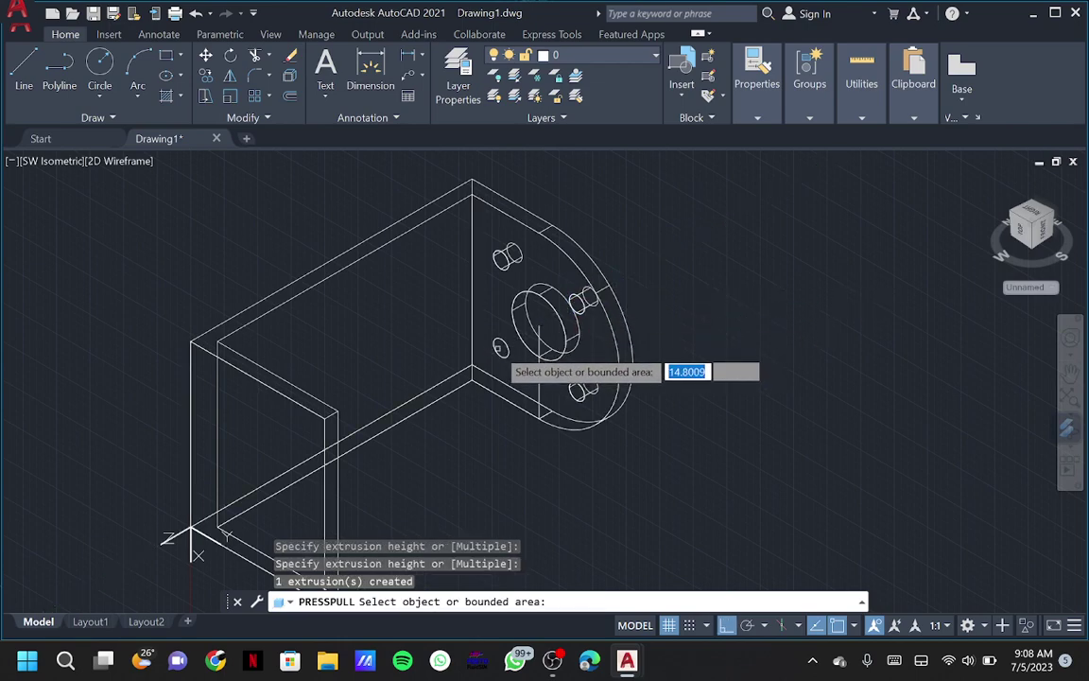
click(501, 348)
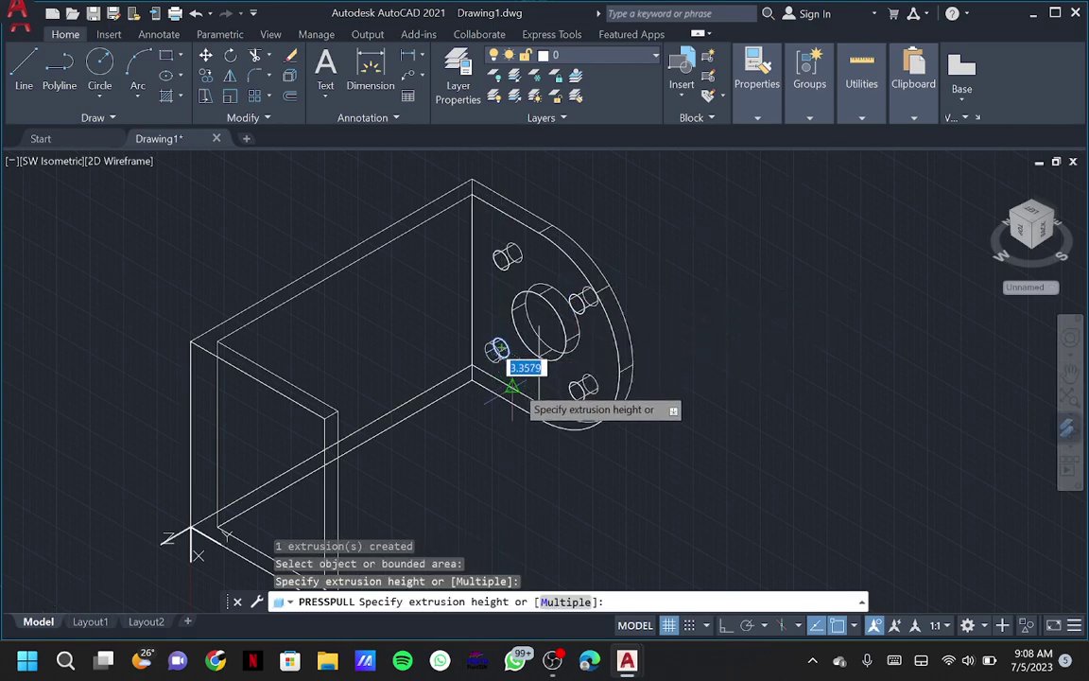
click(513, 378)
key(Return)
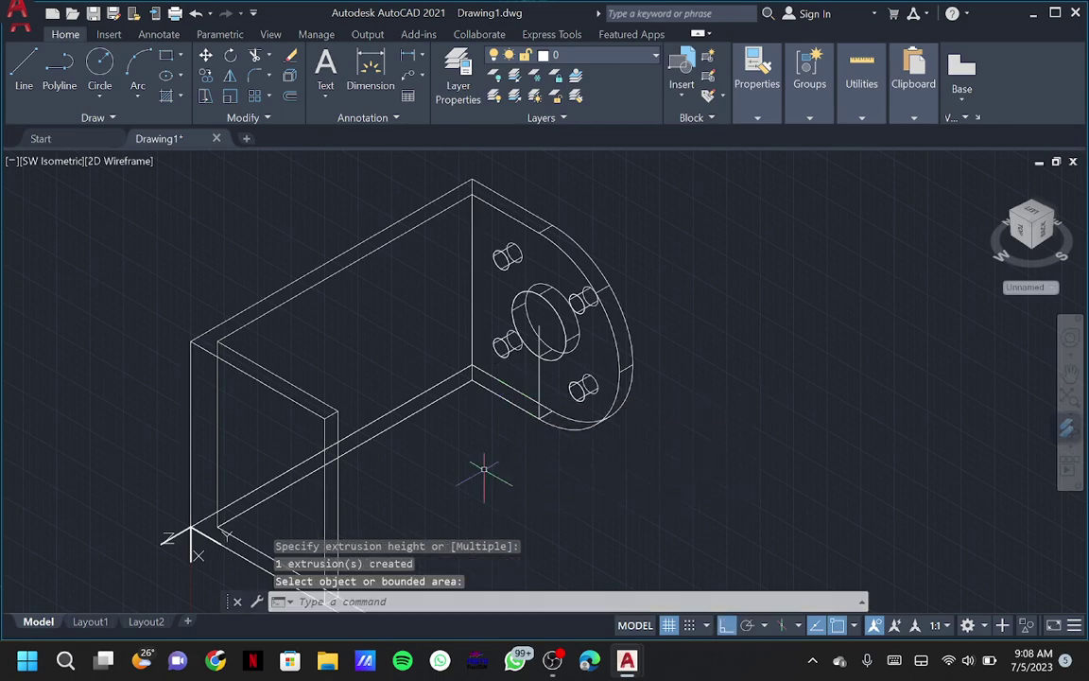
click(539, 371)
key(Delete)
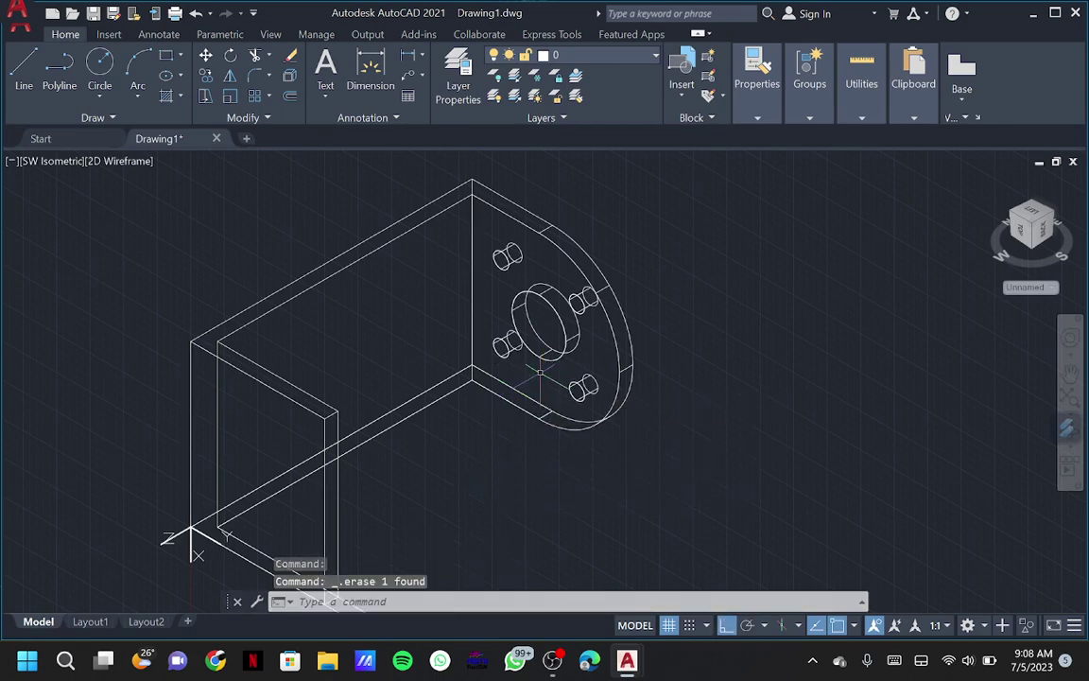
Draw a 22-unit line up from the bracket's top edge, then grab the UCS icon's Z-axis grip
text(l)
key(Return)
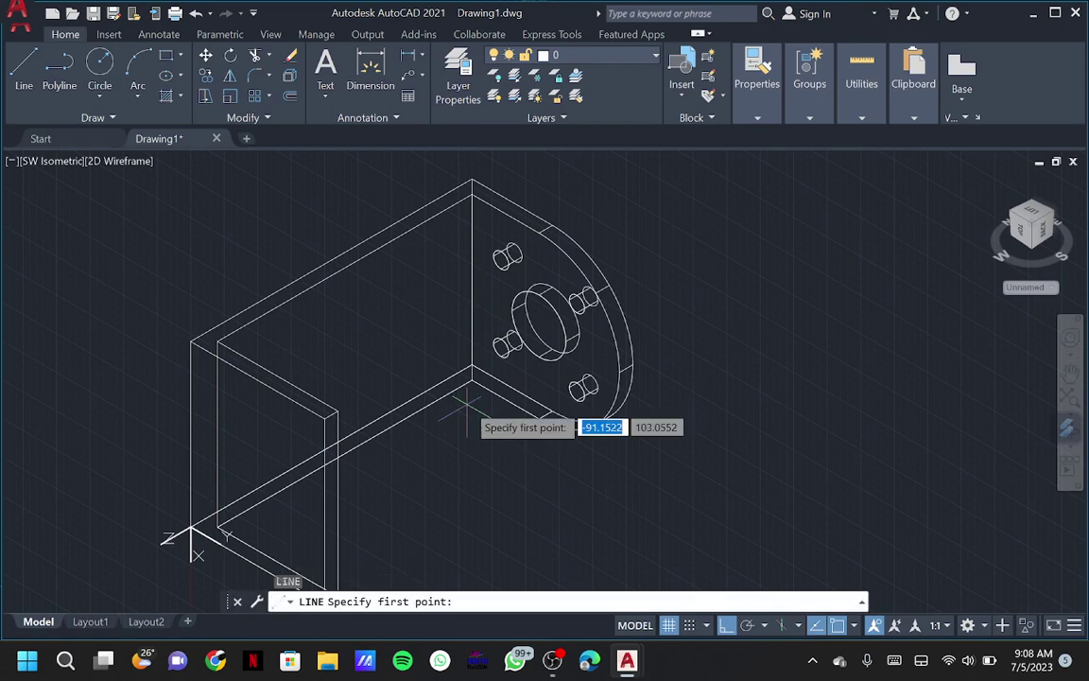
click(345, 267)
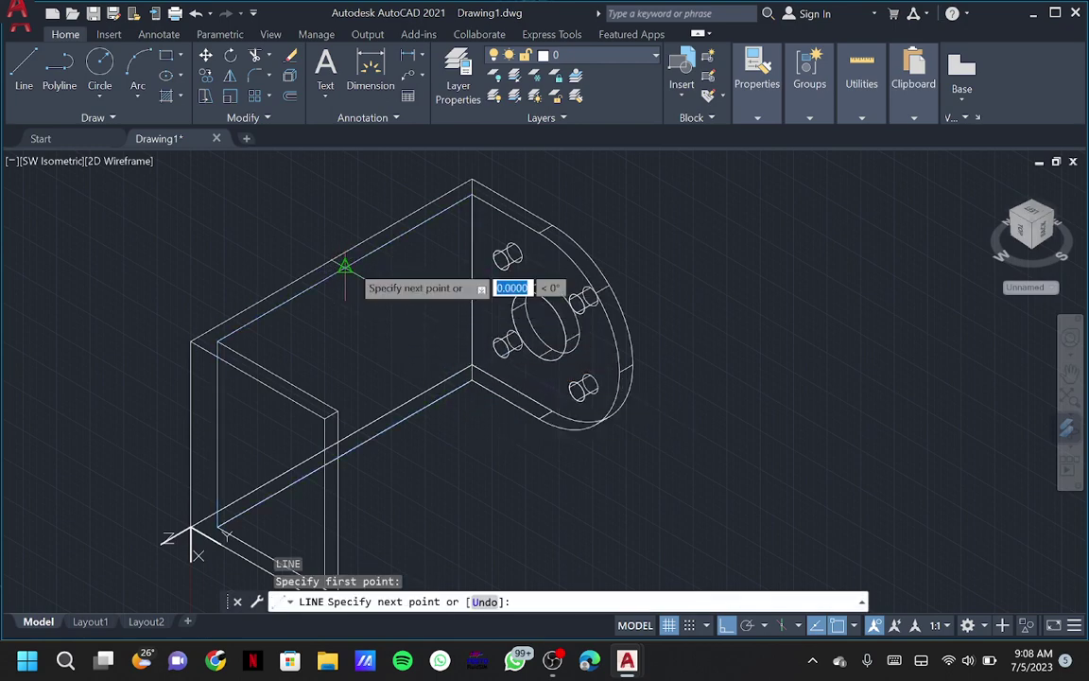
text(22)
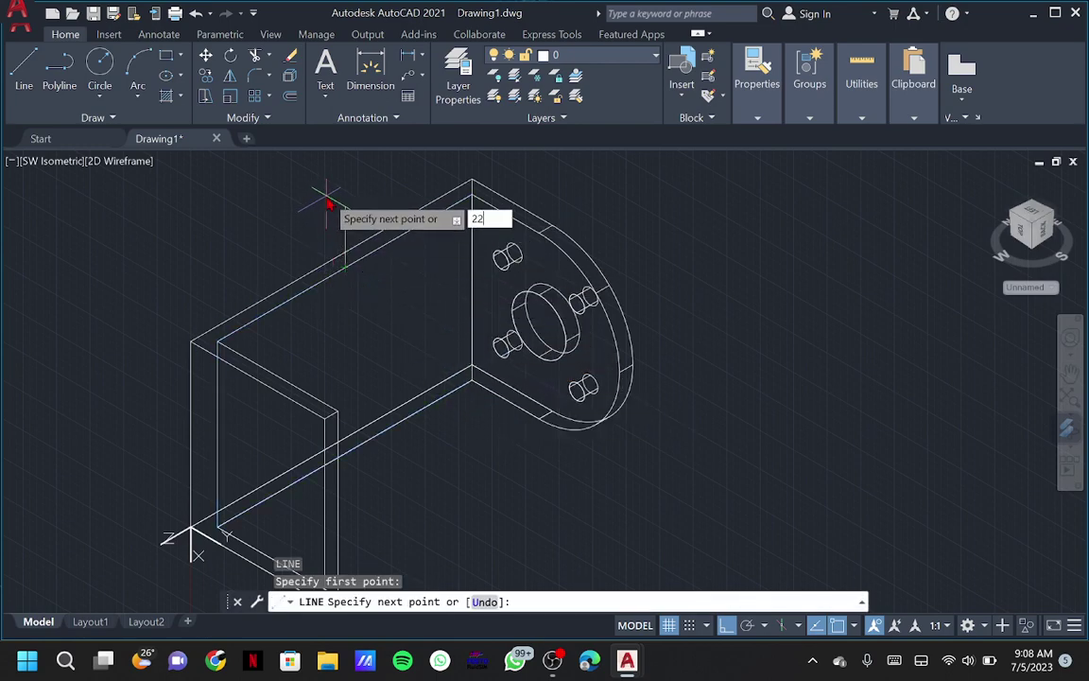
key(Return)
key(Escape)
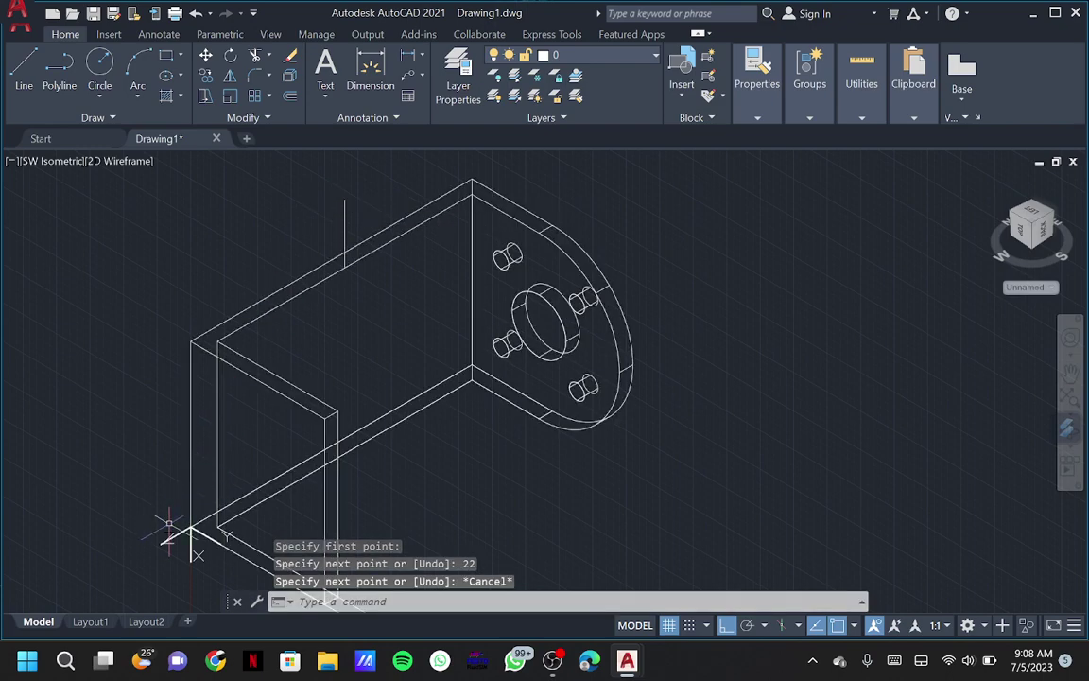
click(168, 537)
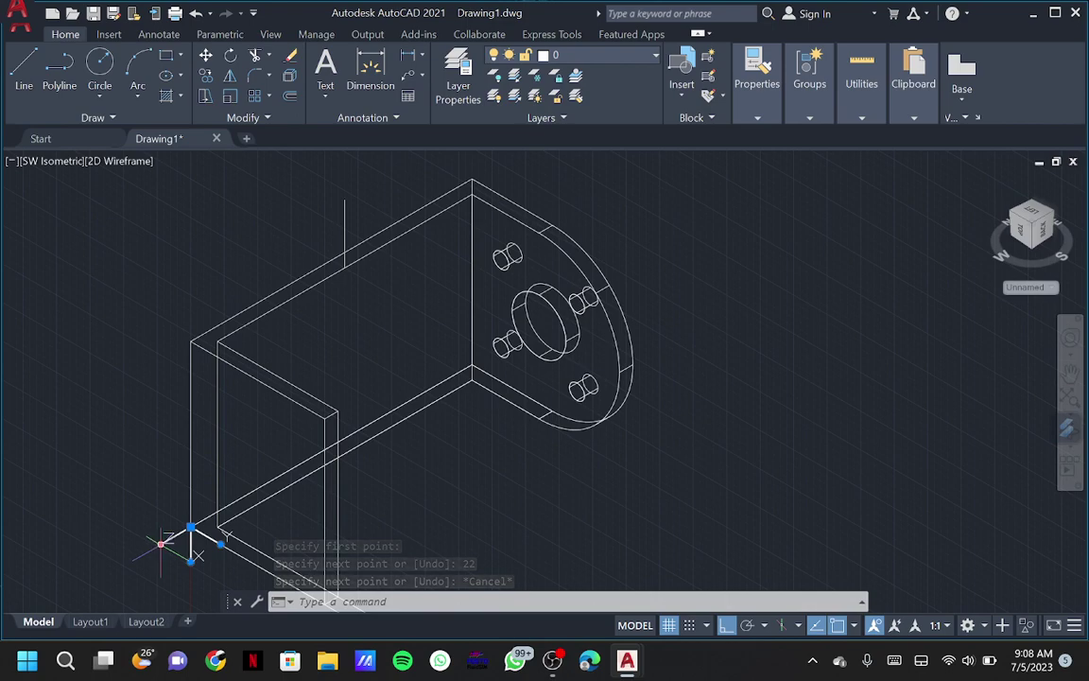
click(191, 526)
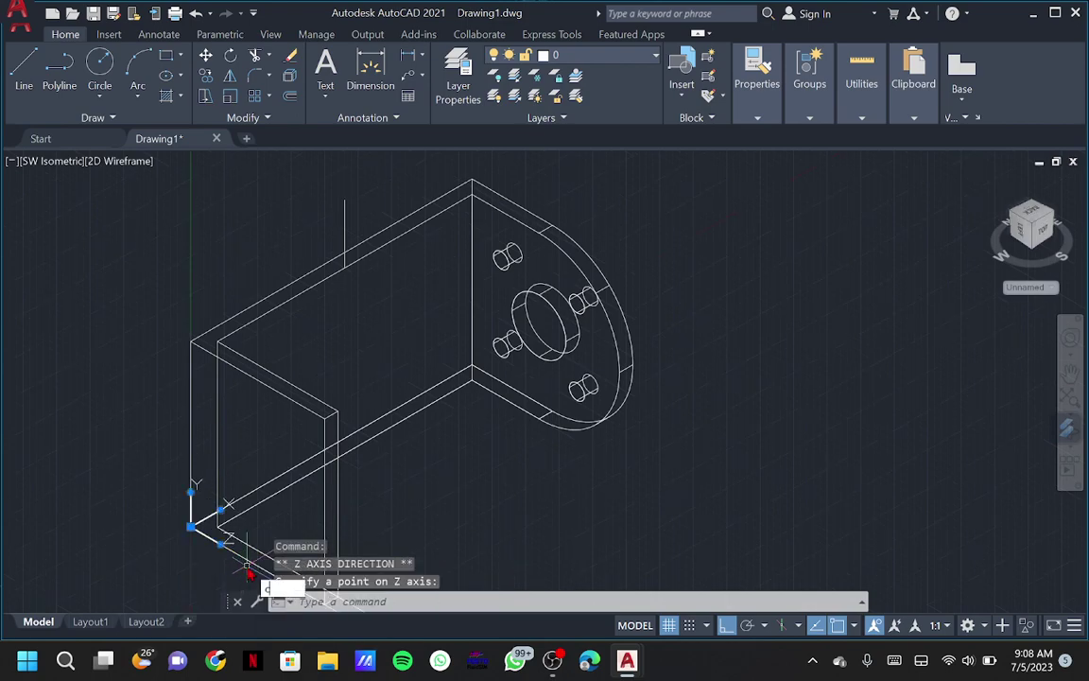
Replace a trial radius-15 circle with a radius-30 circle centred on the line's top end
key(Return)
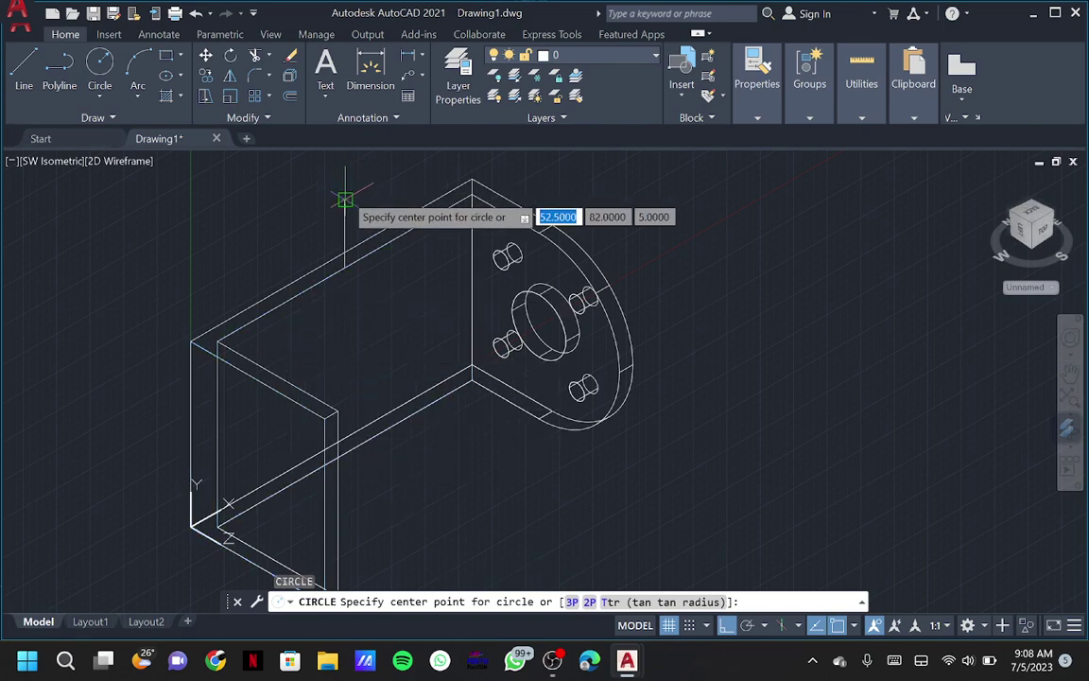
click(345, 199)
text(15)
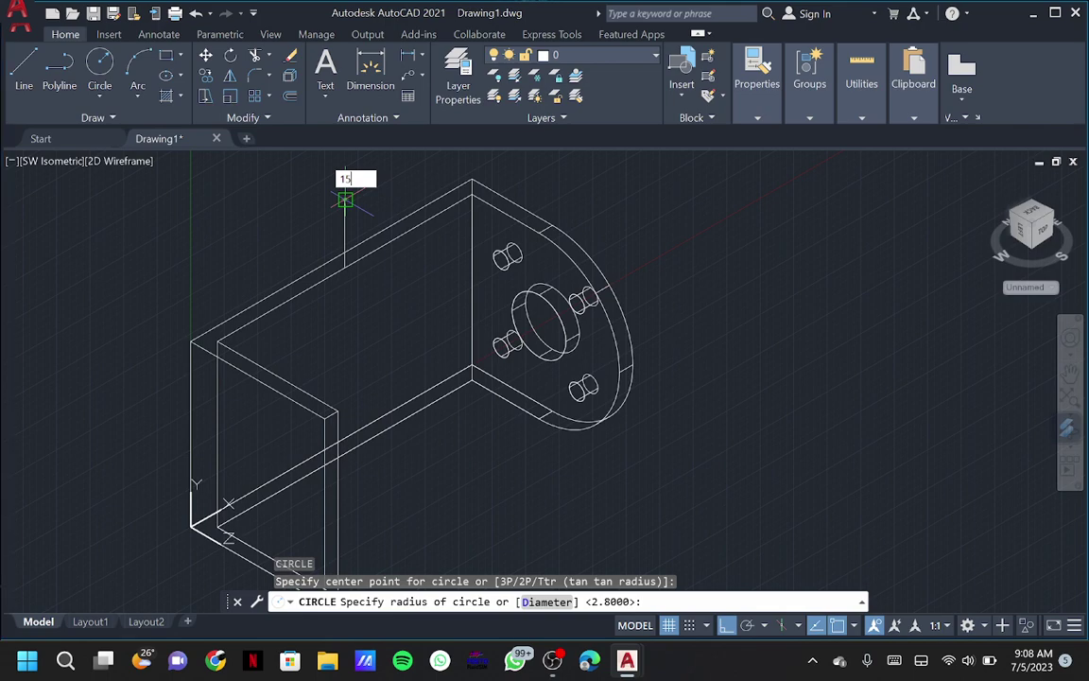
key(Return)
click(319, 172)
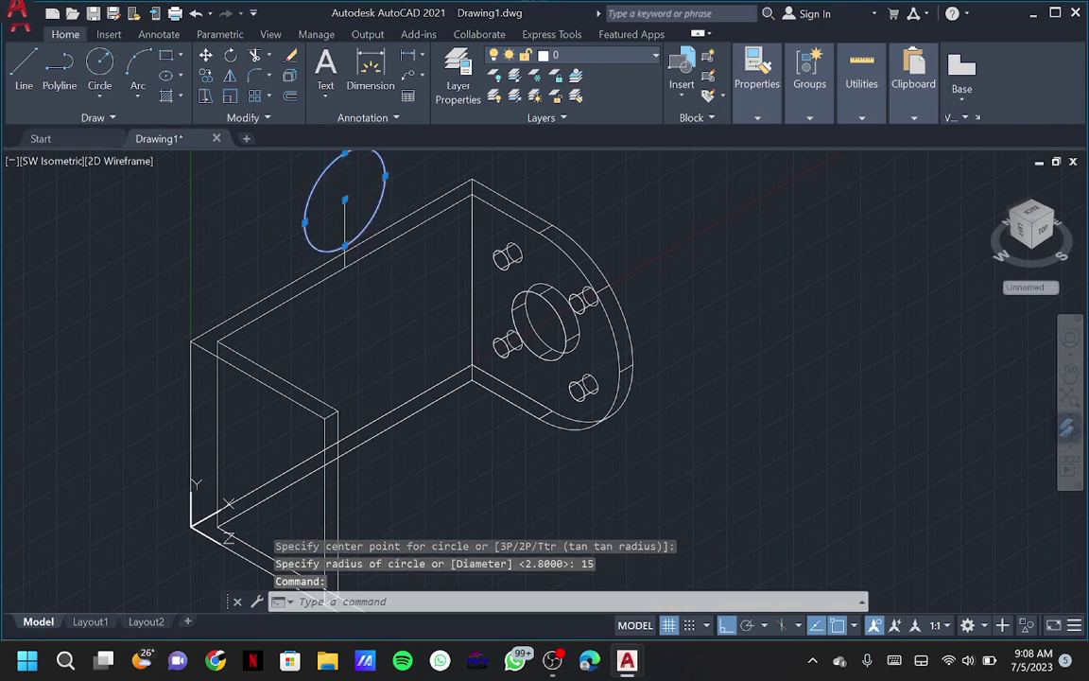
key(Delete)
text(c)
key(Return)
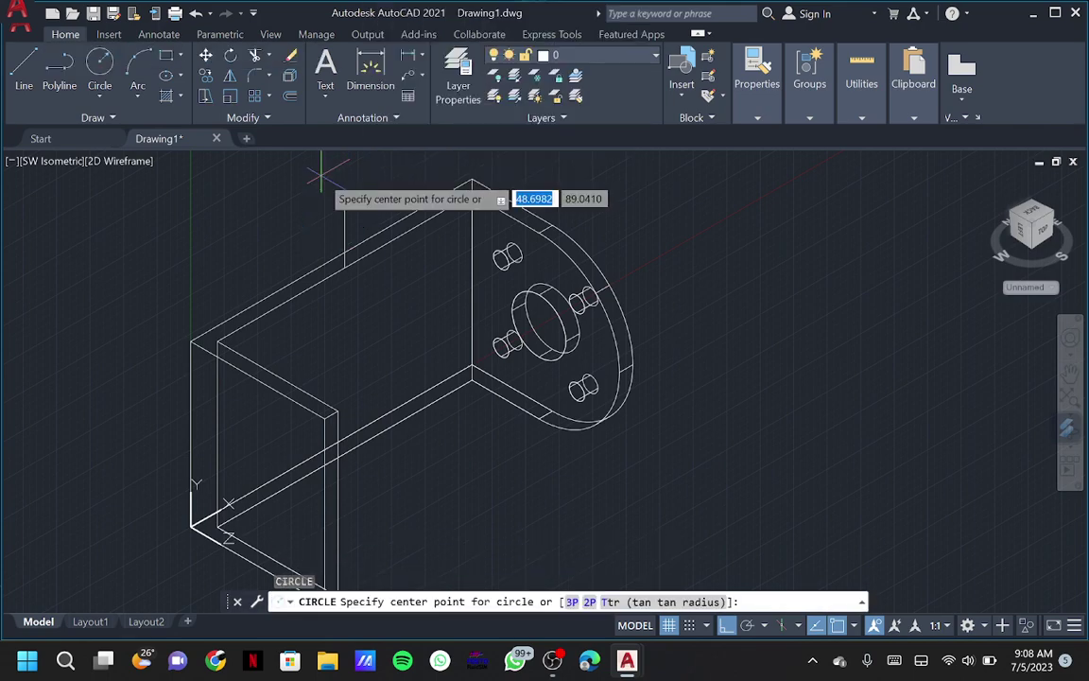
click(345, 199)
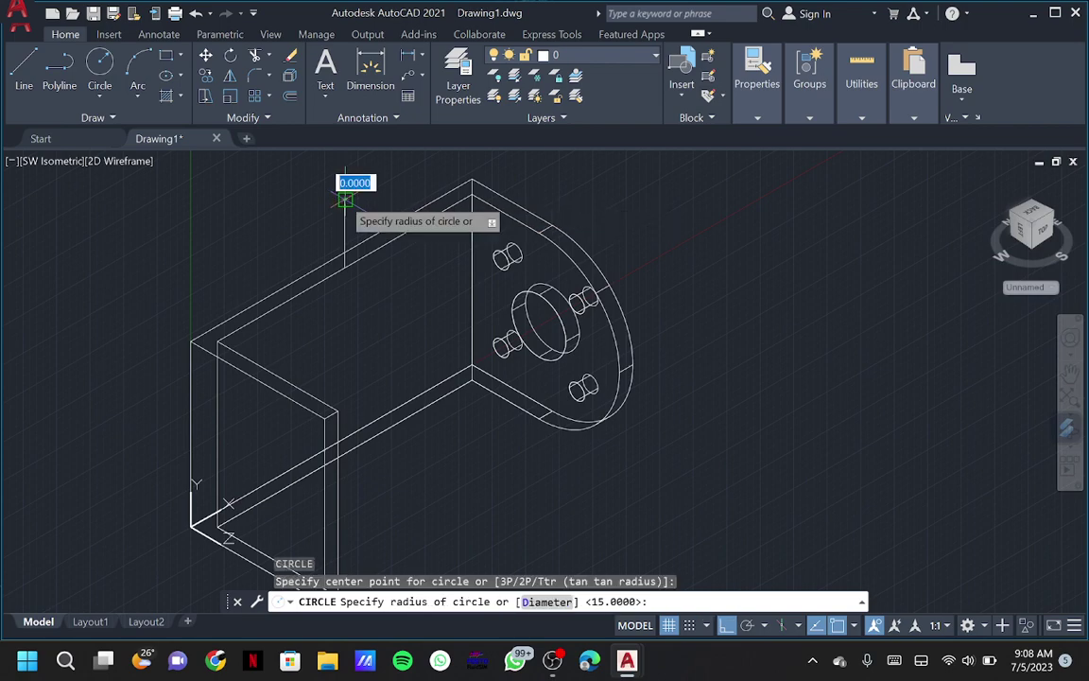
text(30)
key(Return)
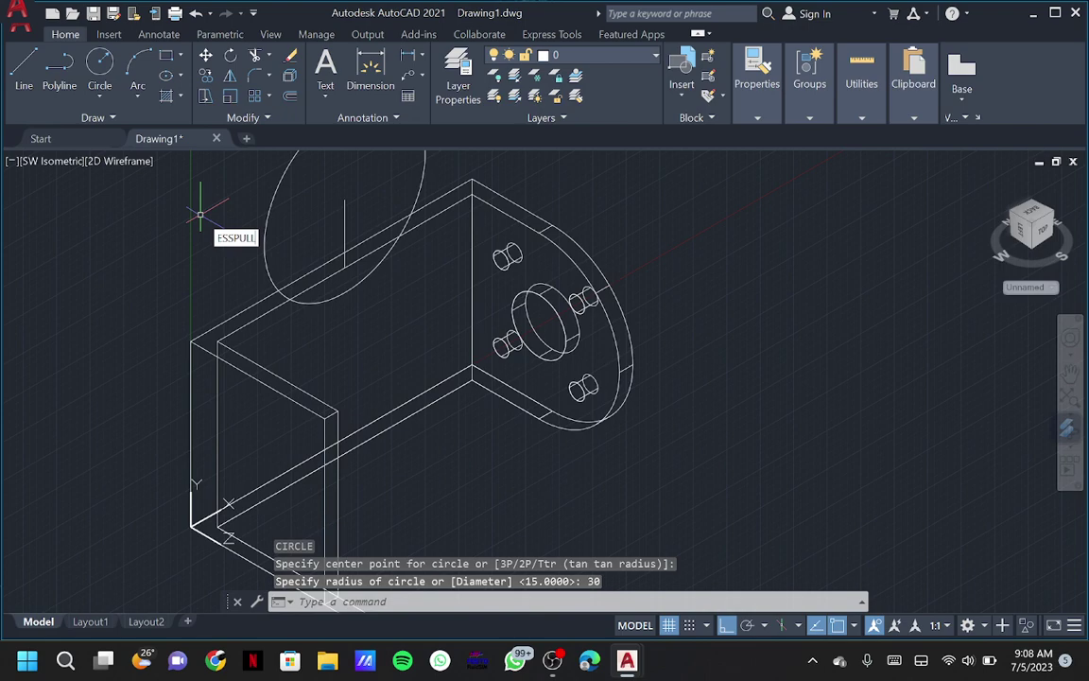
Press-pull the region where the 30-radius circle overlaps the base
key(Return)
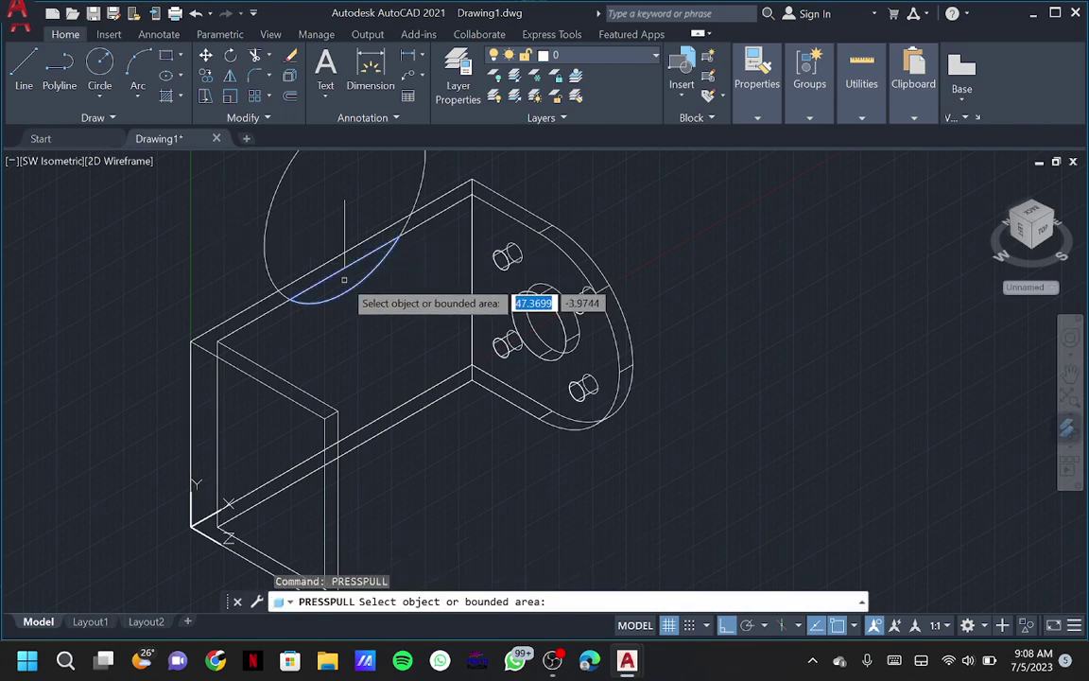
click(344, 280)
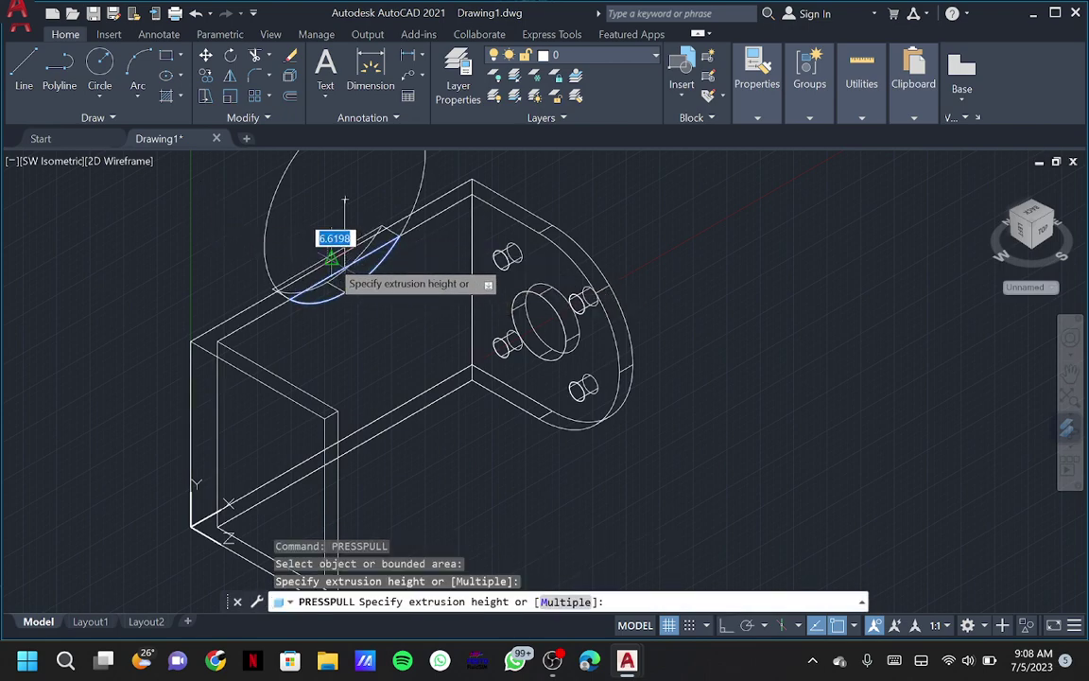
click(331, 258)
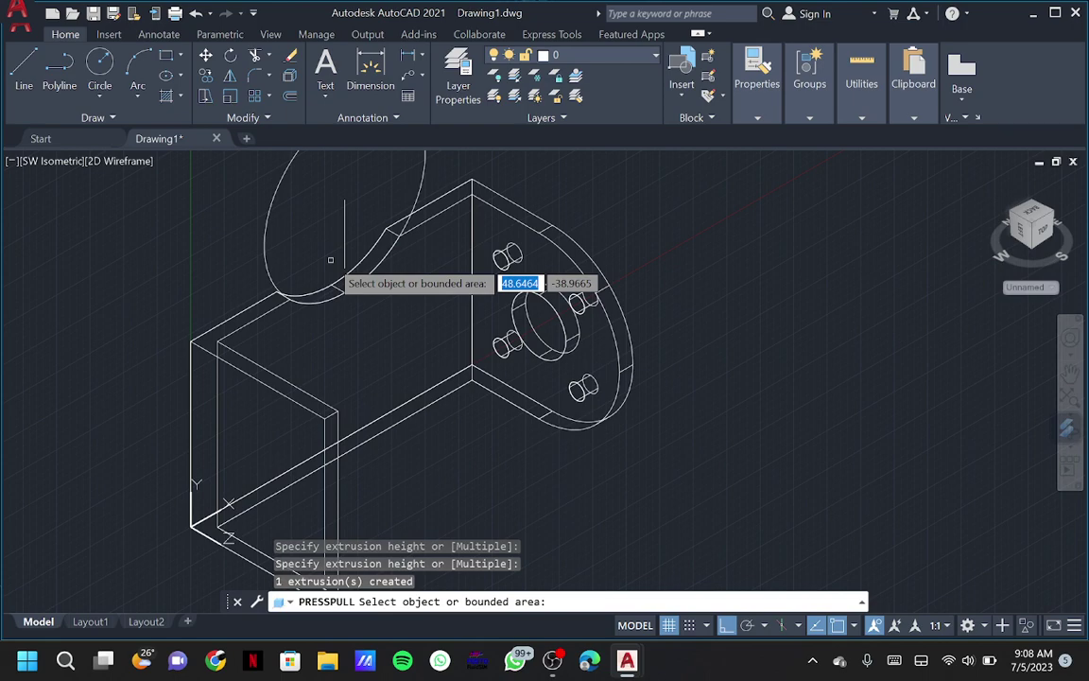
key(Return)
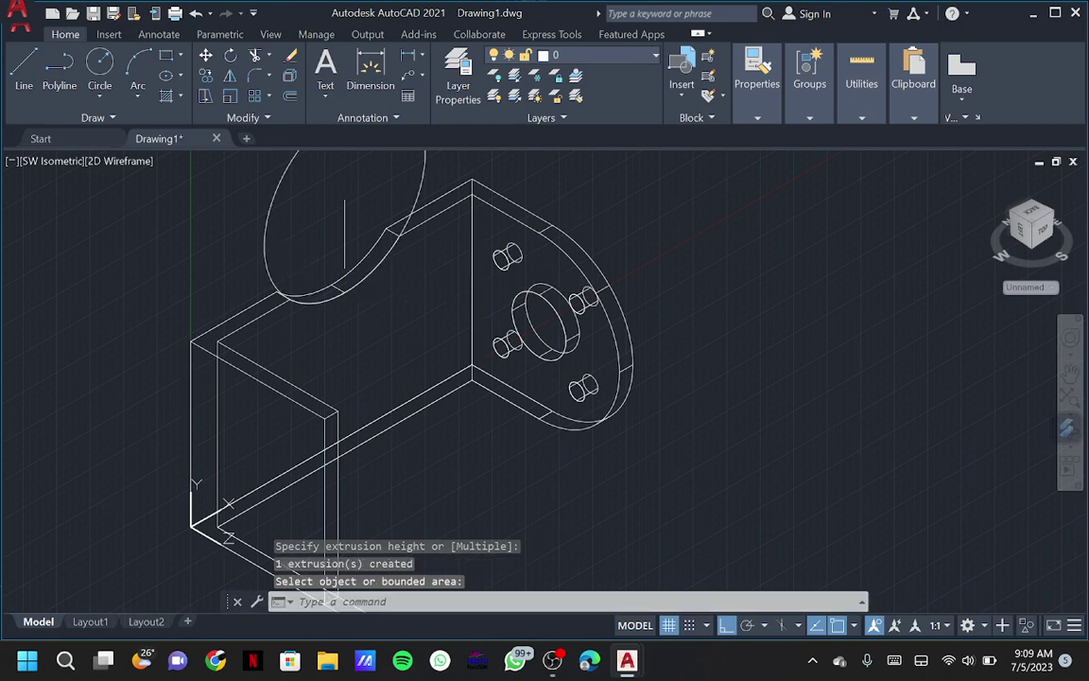
Mirror the large circle's arc across the base centreline, keeping the original
click(268, 260)
text(mir)
key(Return)
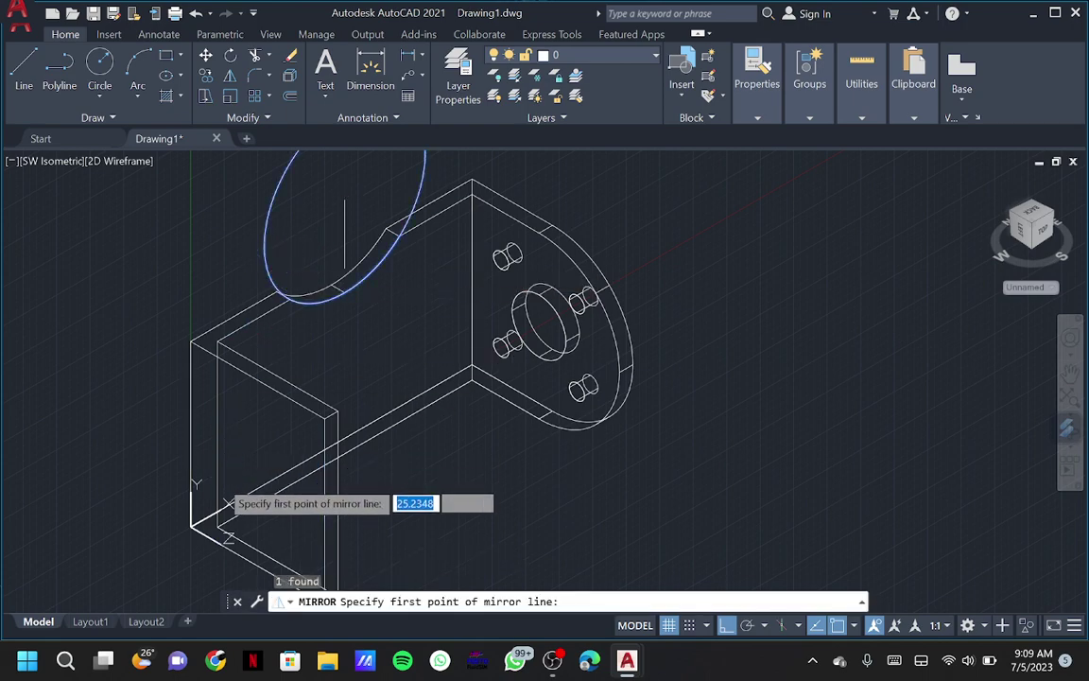
click(204, 426)
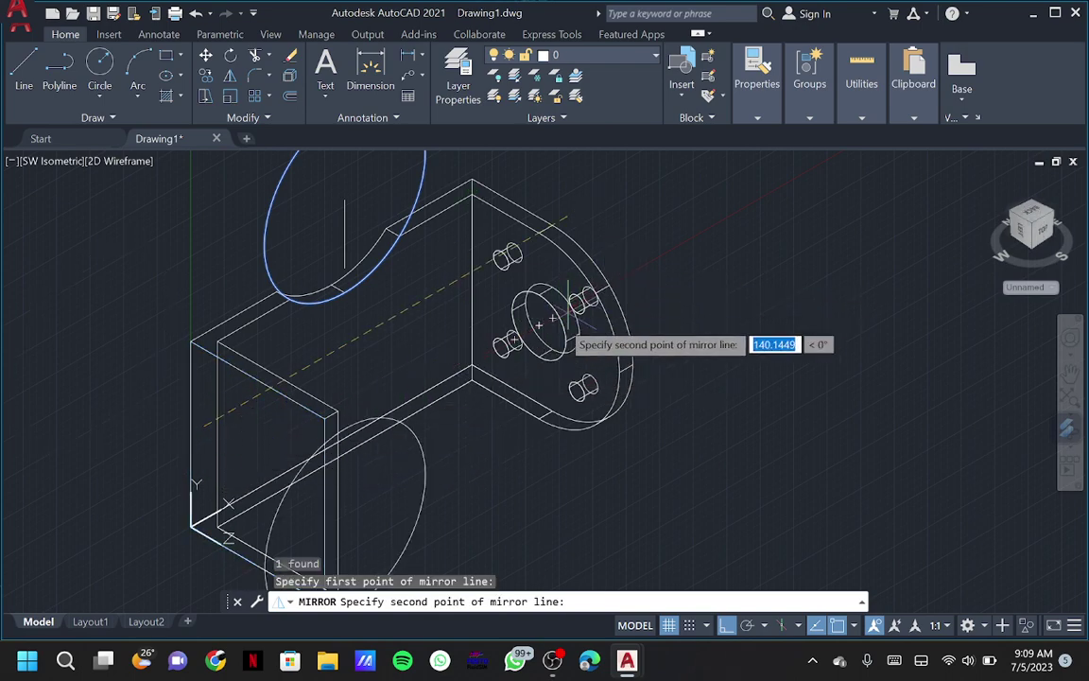
scroll(374, 215, down, 4)
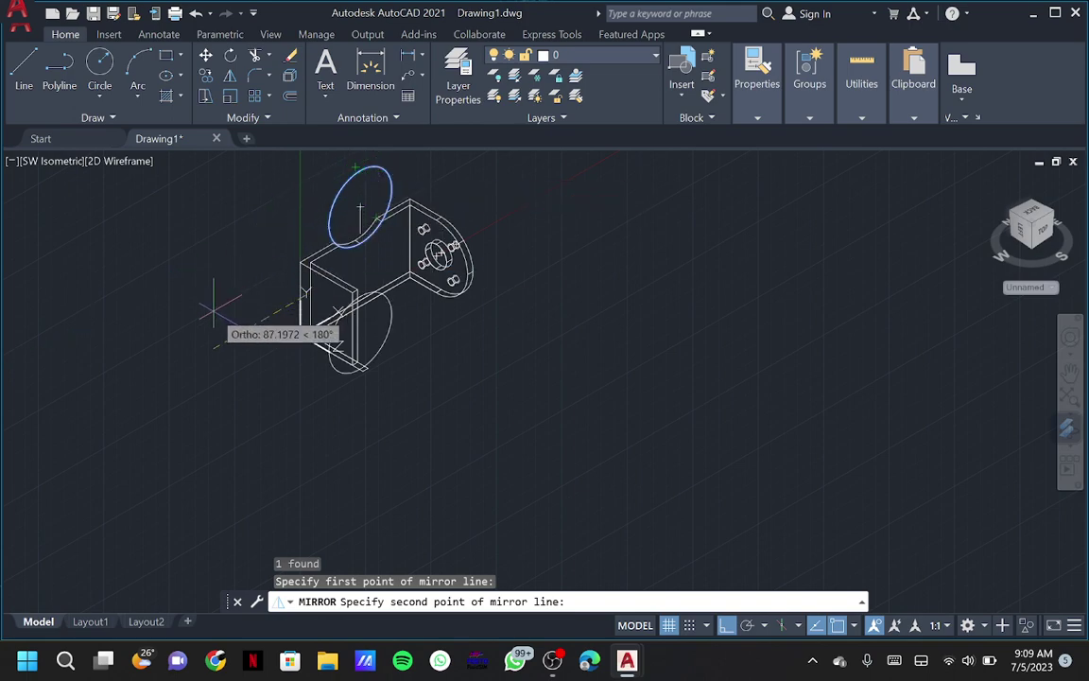
click(212, 353)
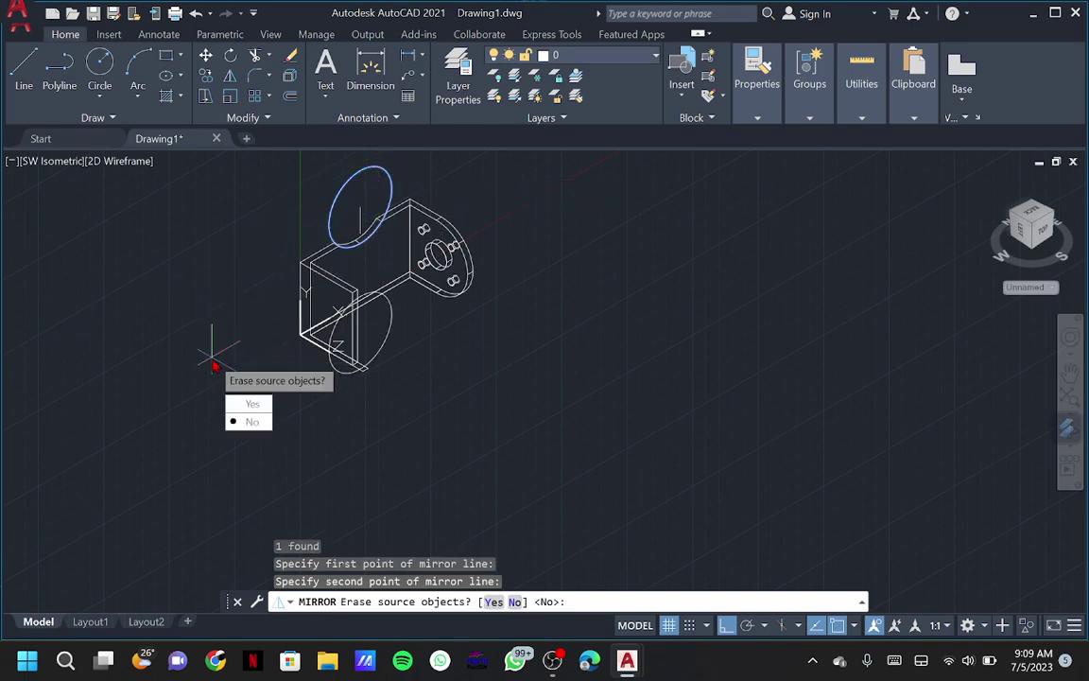
click(247, 425)
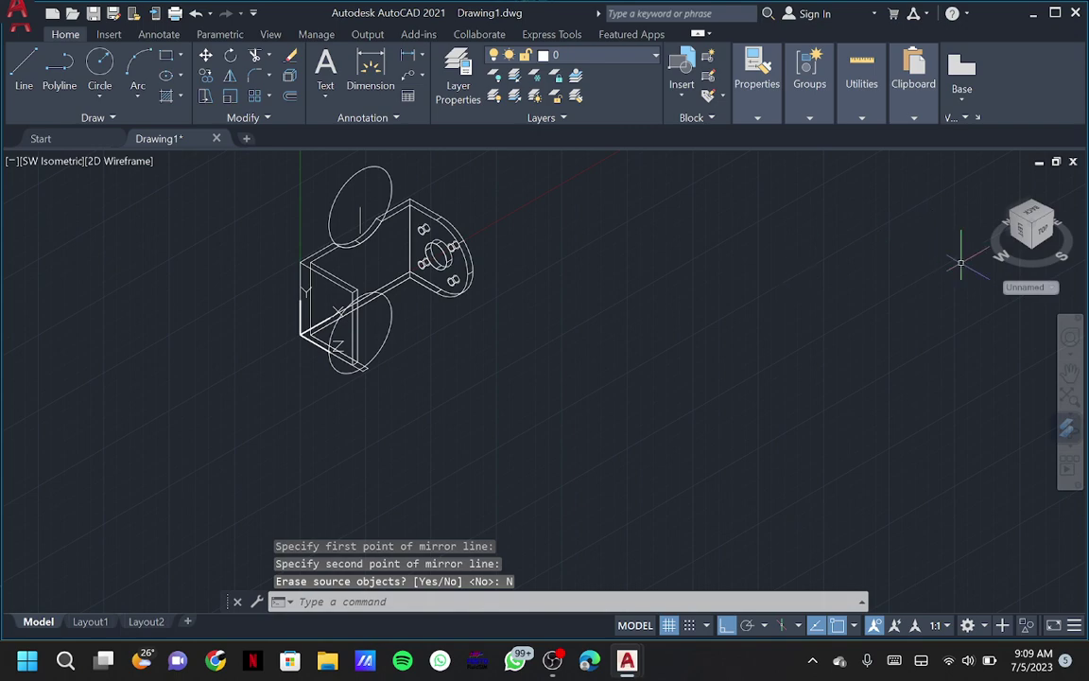
Rotate to a top view and press-pull the area between the lower arc and the base edge
mouse_move(1008, 268)
drag(1008, 269, 816, 273)
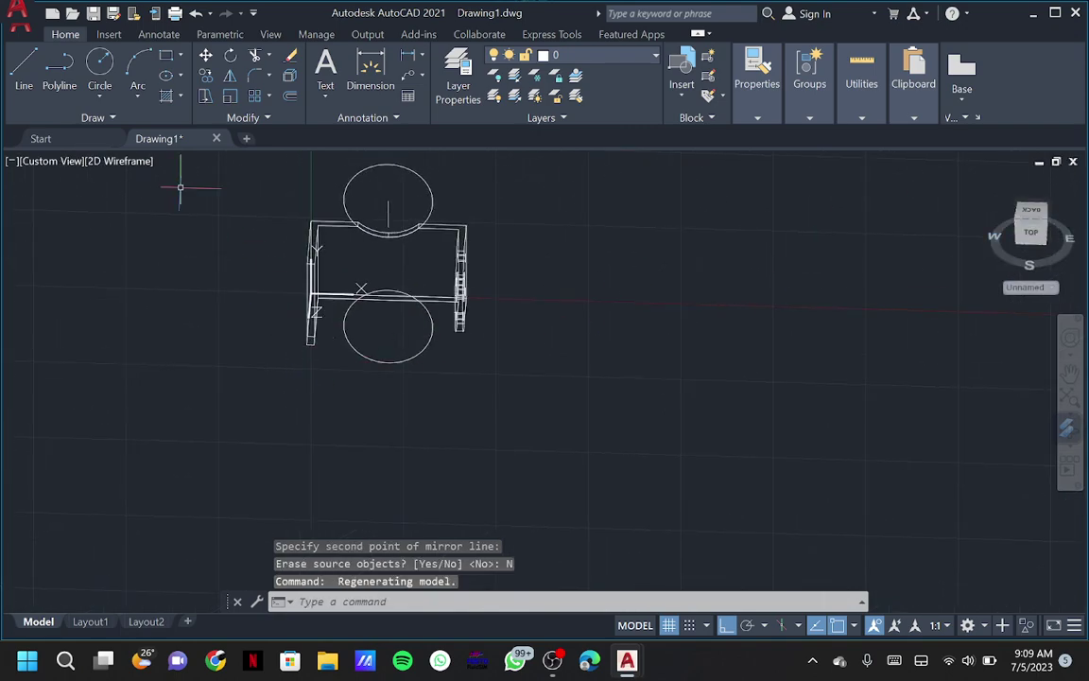
text(pres)
key(Return)
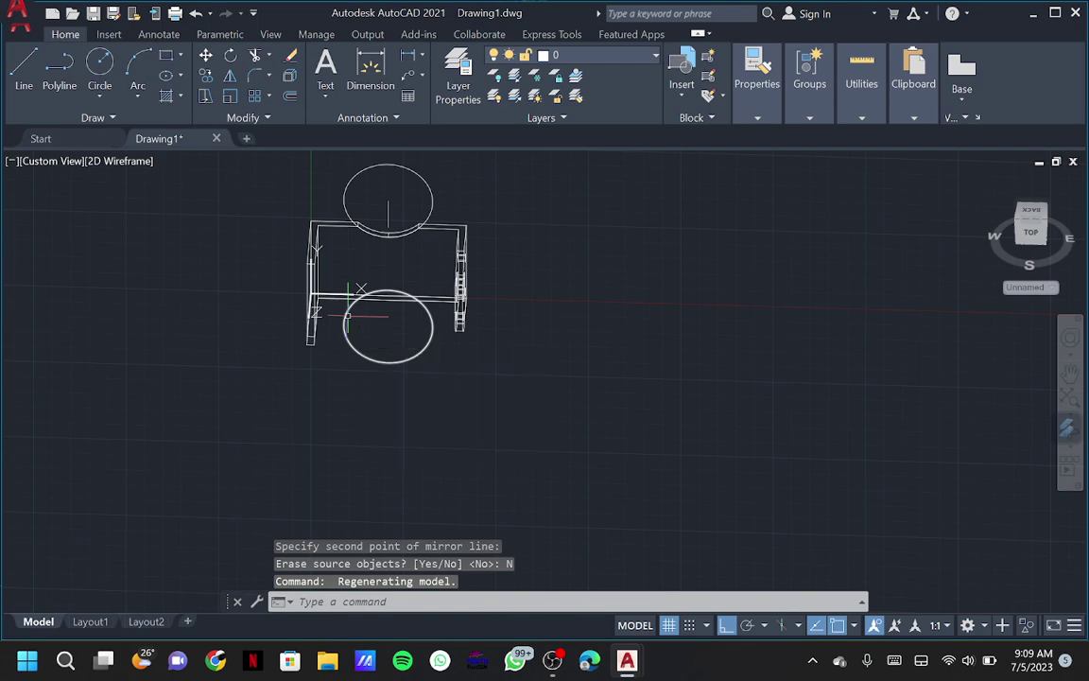
scroll(348, 315, up, 4)
scroll(348, 315, up, 2)
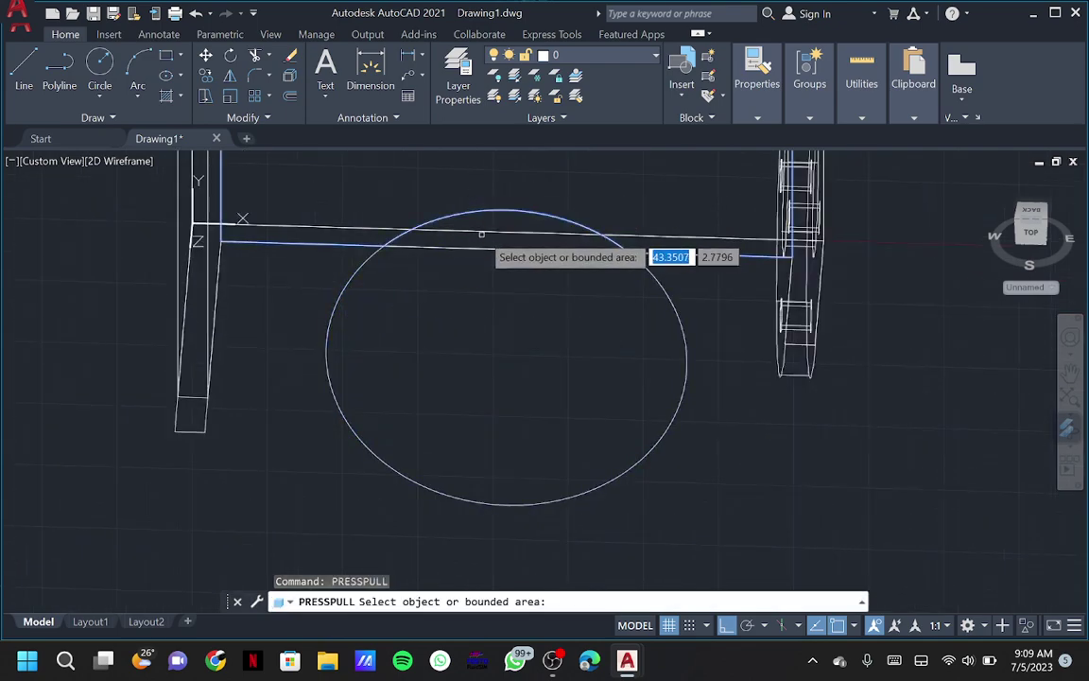
click(481, 231)
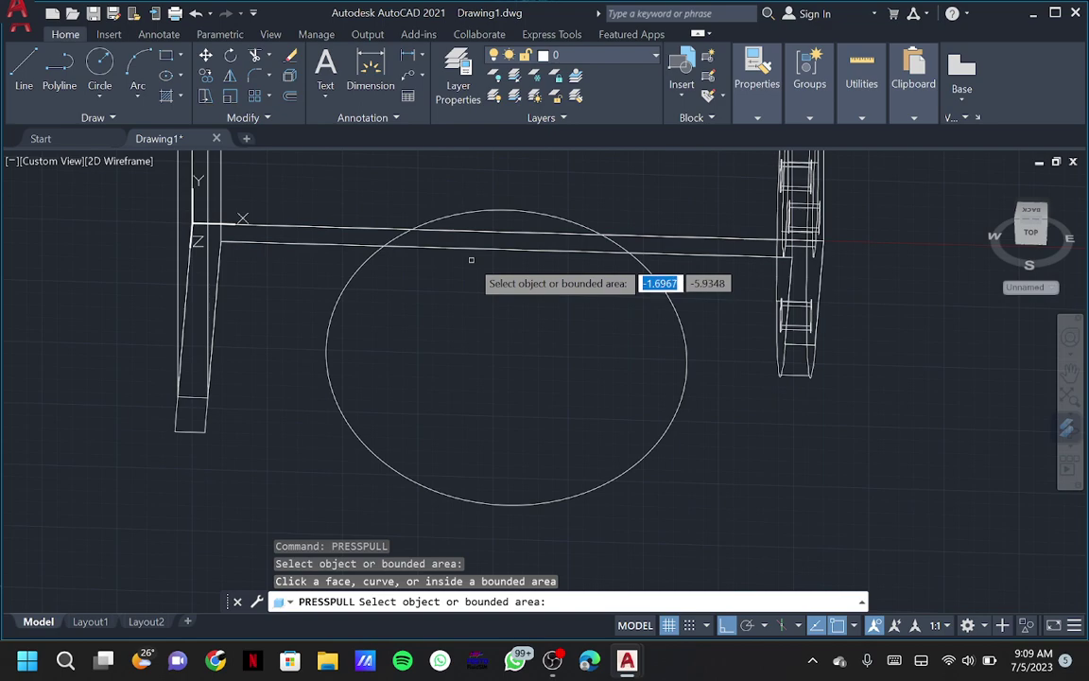
key(Return)
text(PRES)
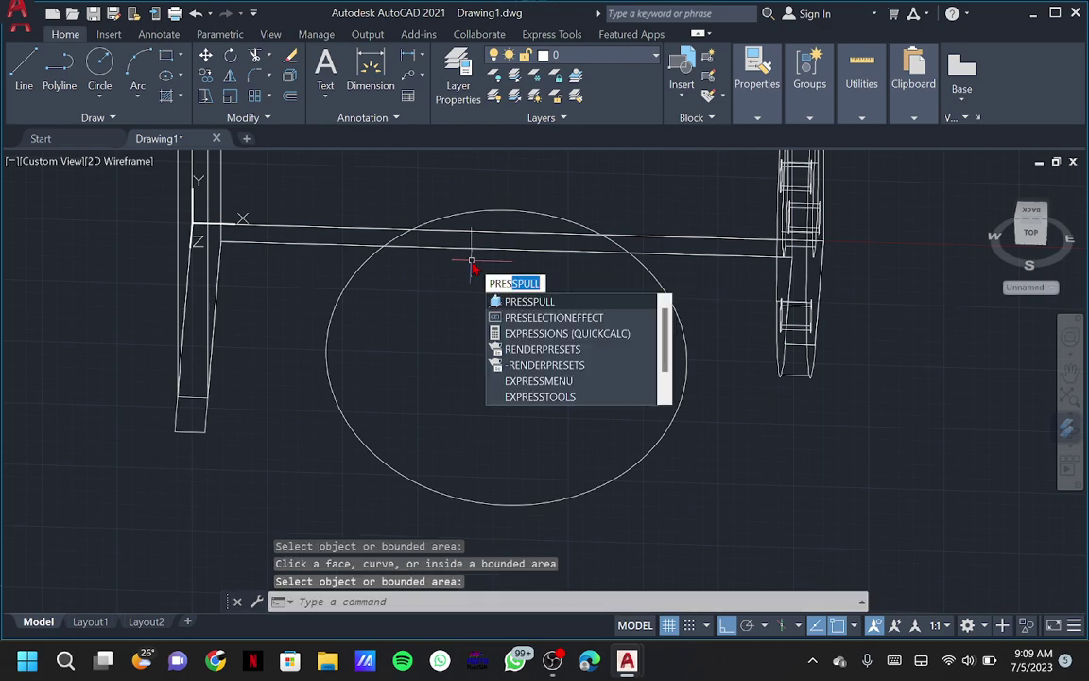
key(Return)
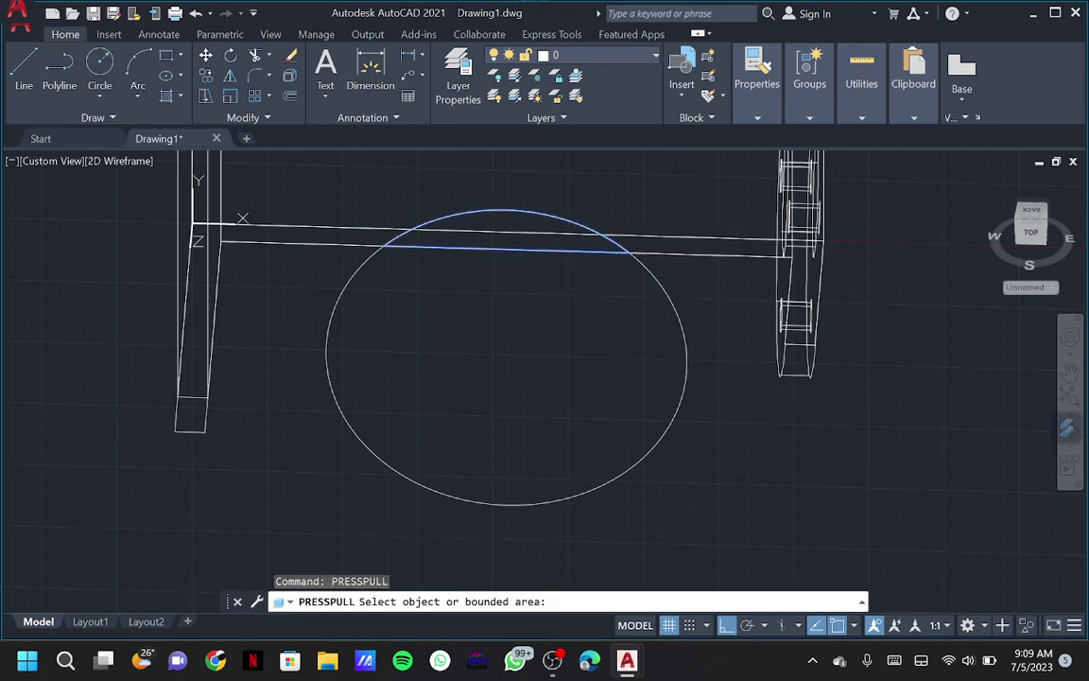
click(486, 226)
click(506, 232)
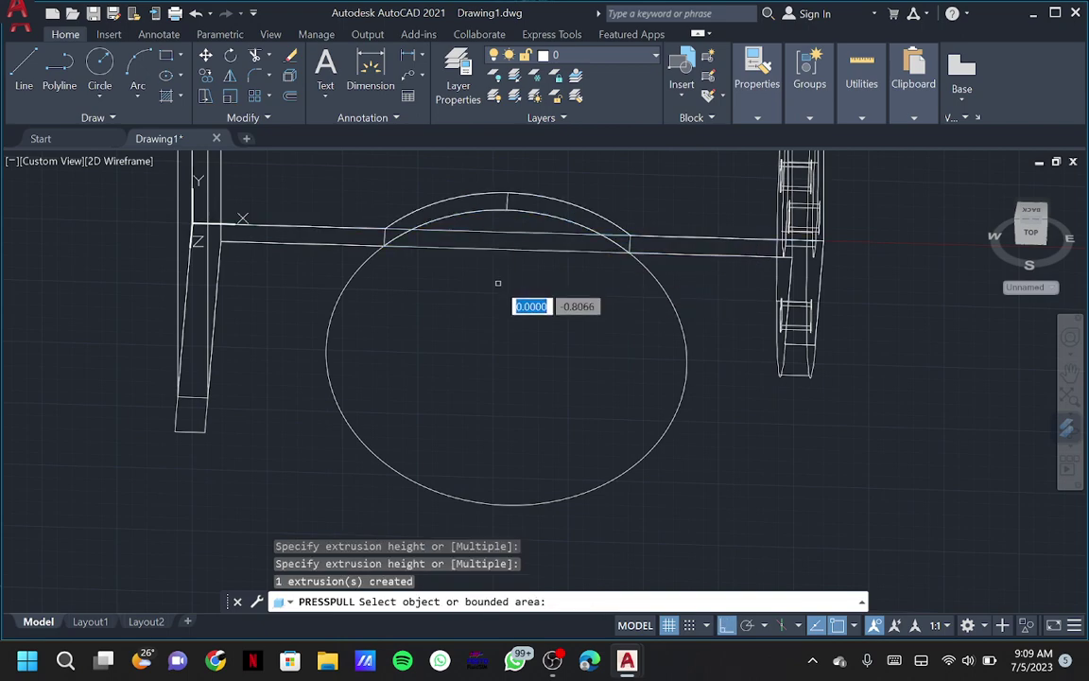
key(Return)
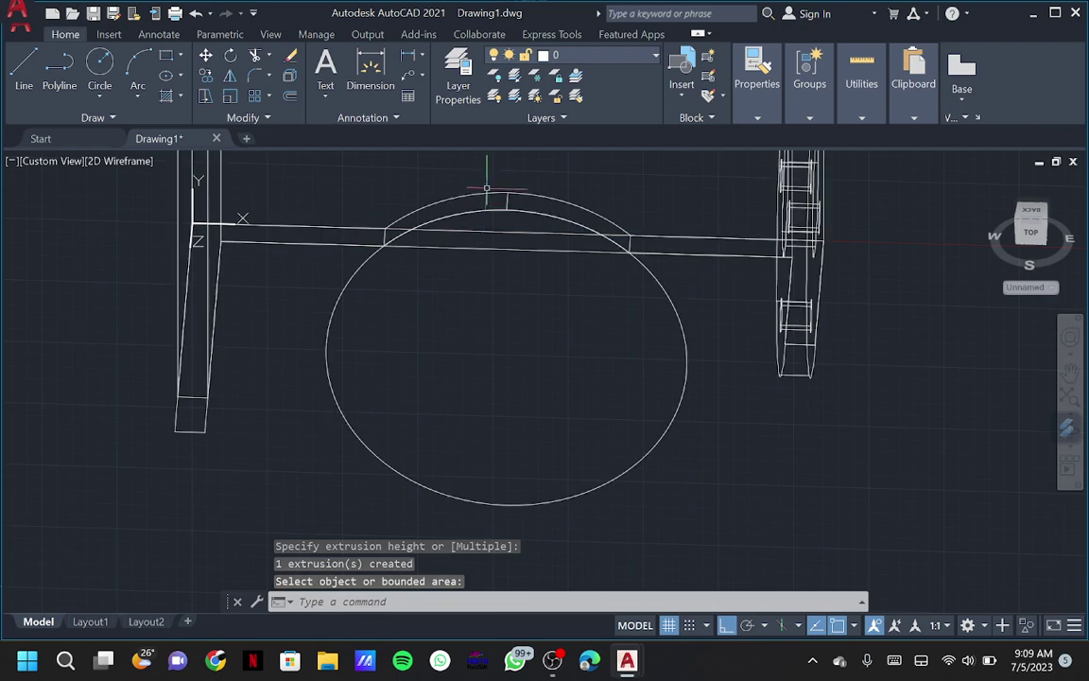
Erase the two leftover edge segments inside the lower circle
mouse_move(489, 230)
mouse_down()
mouse_move(470, 282)
mouse_move(316, 342)
mouse_up()
key(Delete)
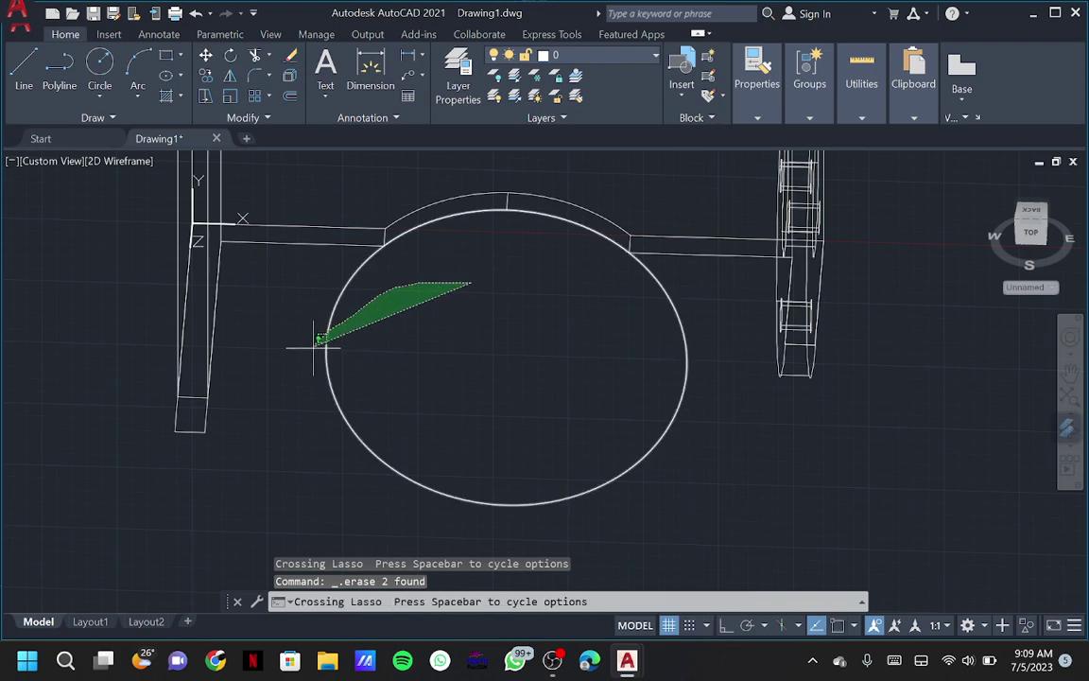
key(Escape)
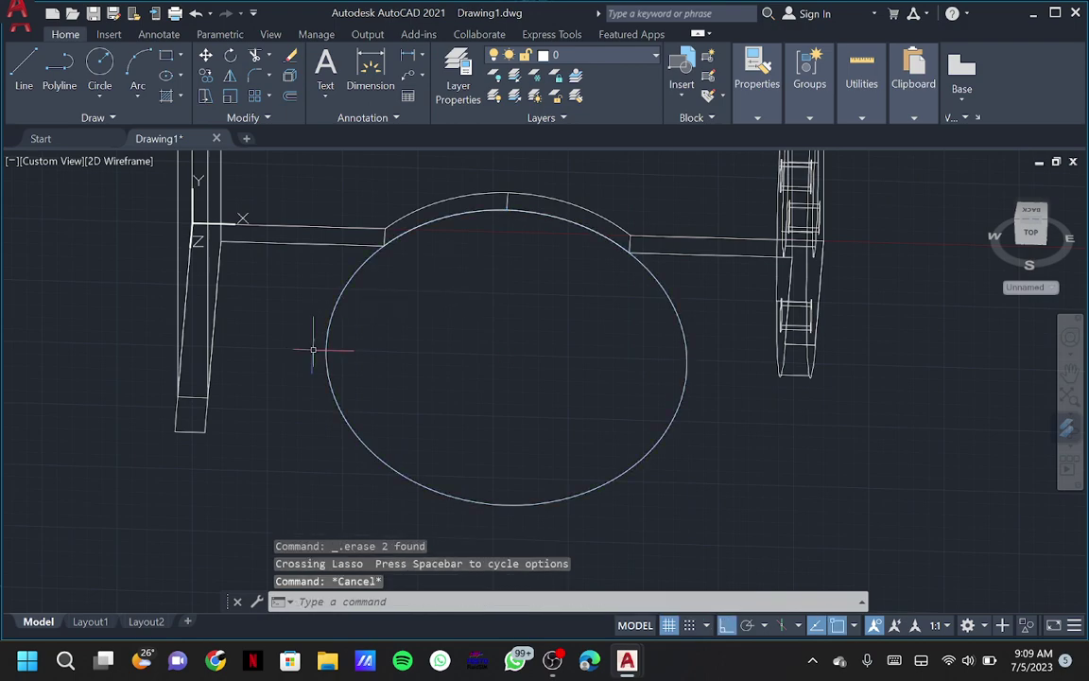
text(l)
key(Return)
Draw construction lines of 22, 20 and 15 units starting from the upper arc
scroll(313, 351, down, 4)
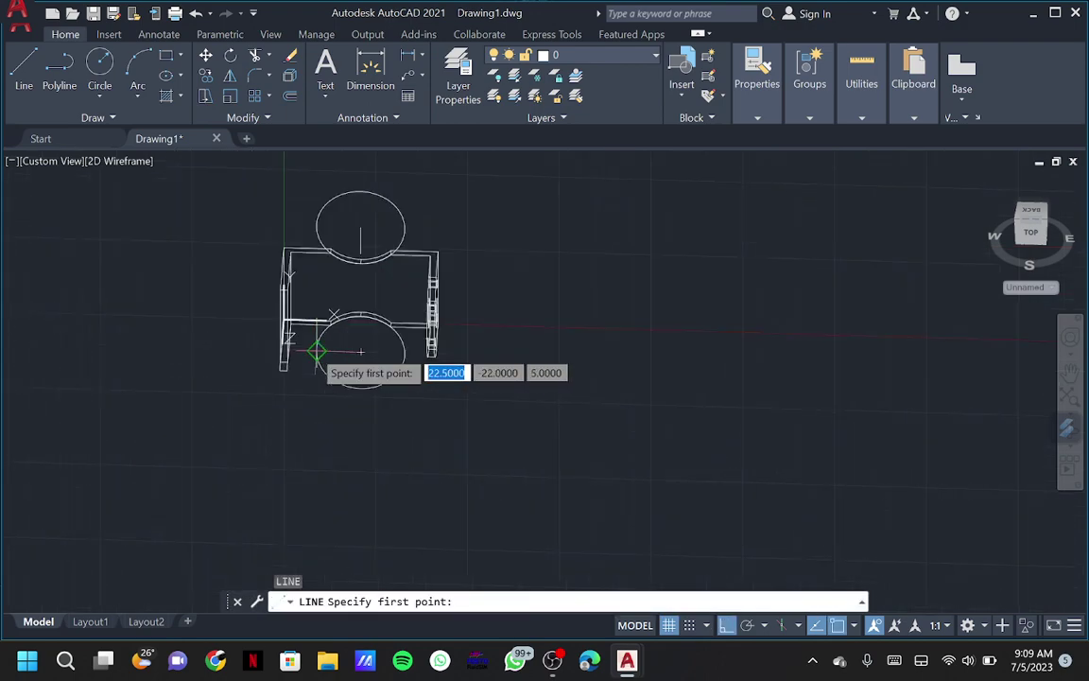
scroll(347, 257, up, 2)
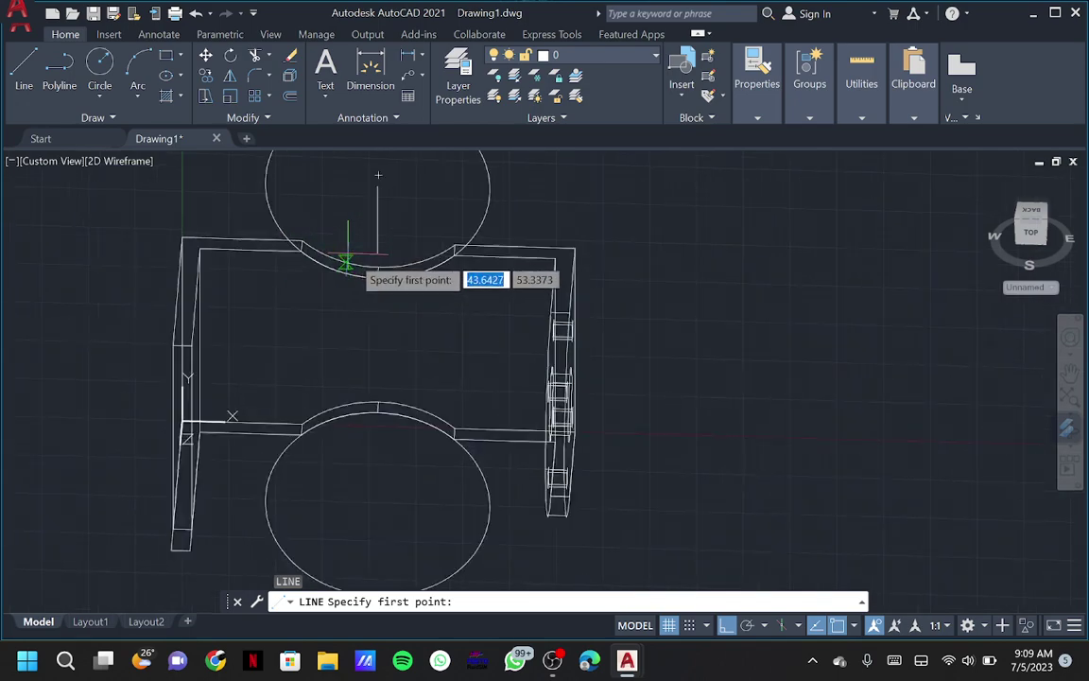
click(377, 275)
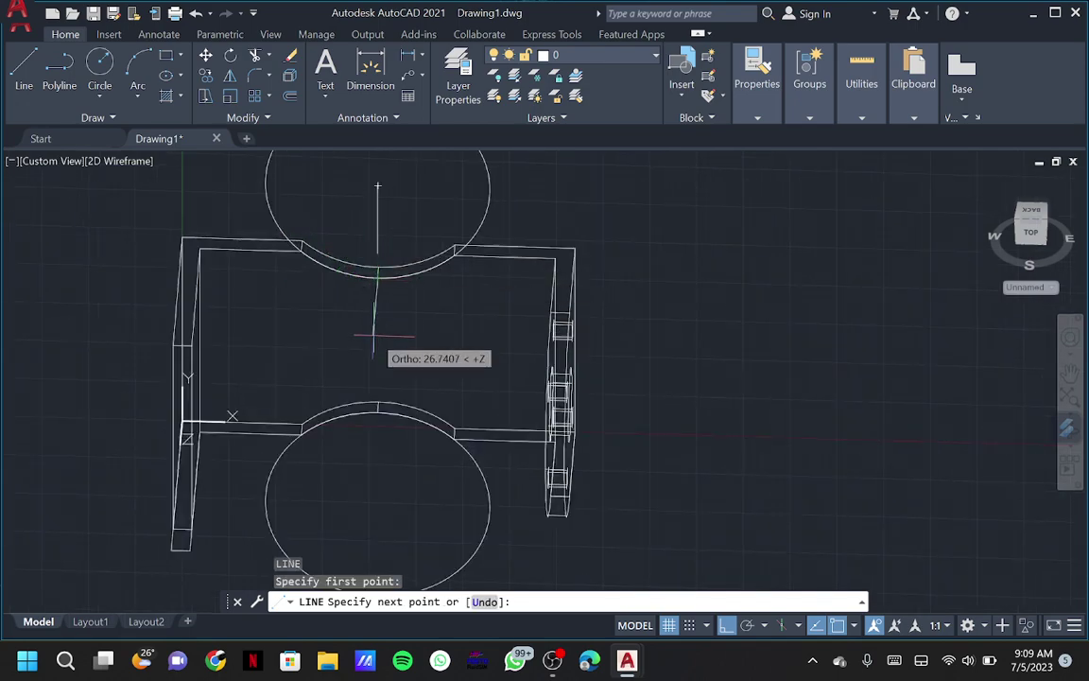
text(22)
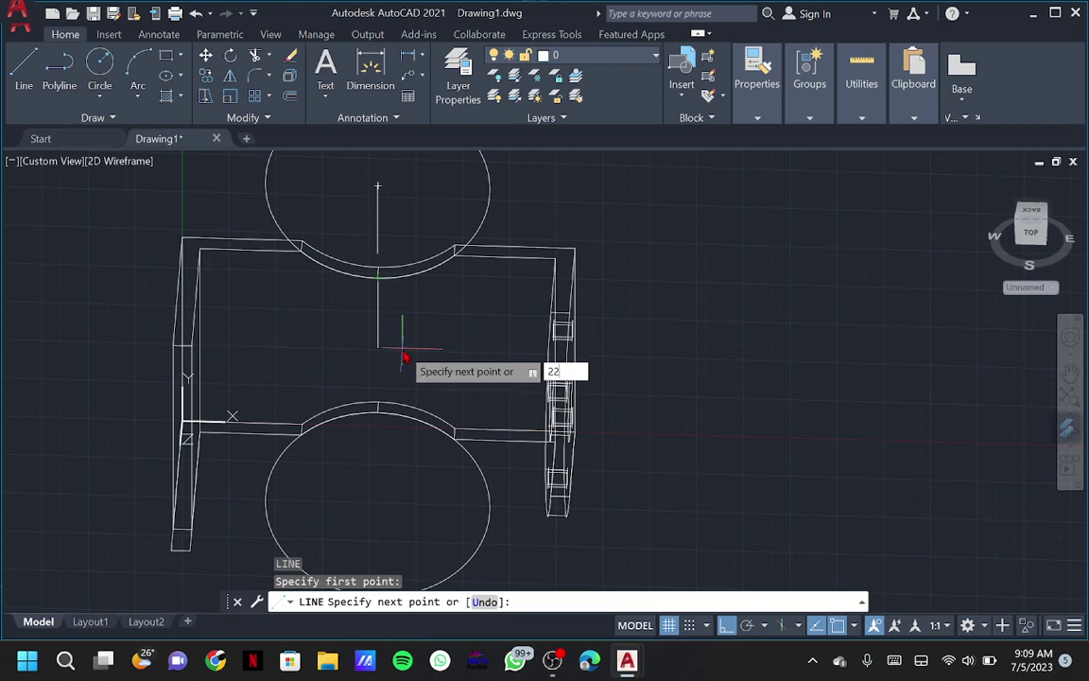
key(Return)
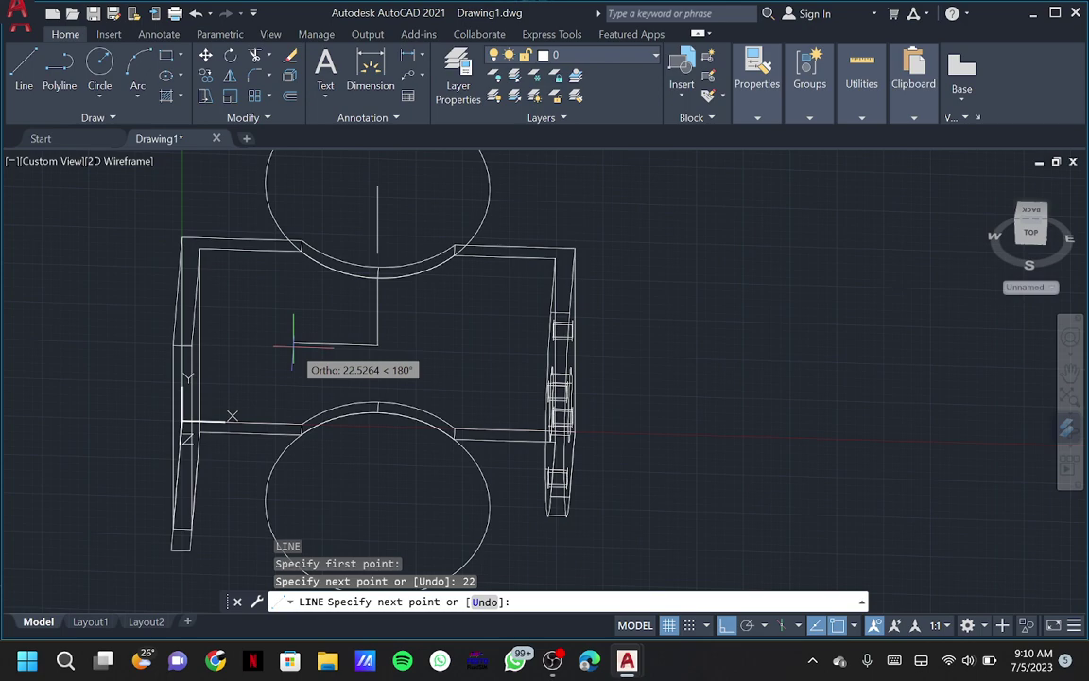
text(20)
key(Return)
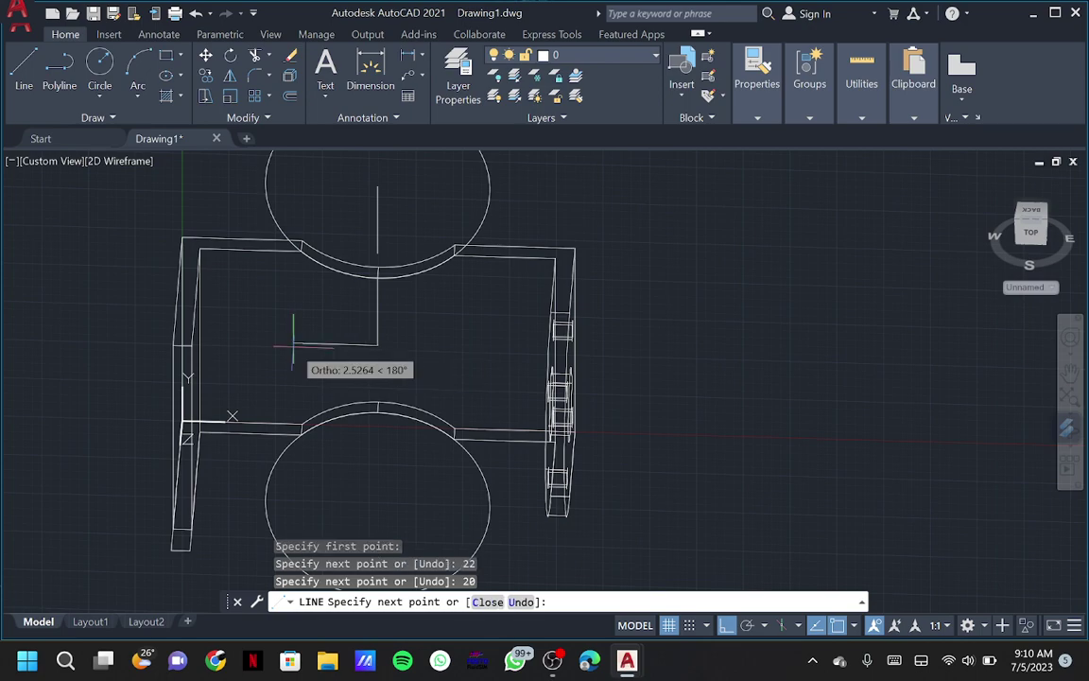
text(15)
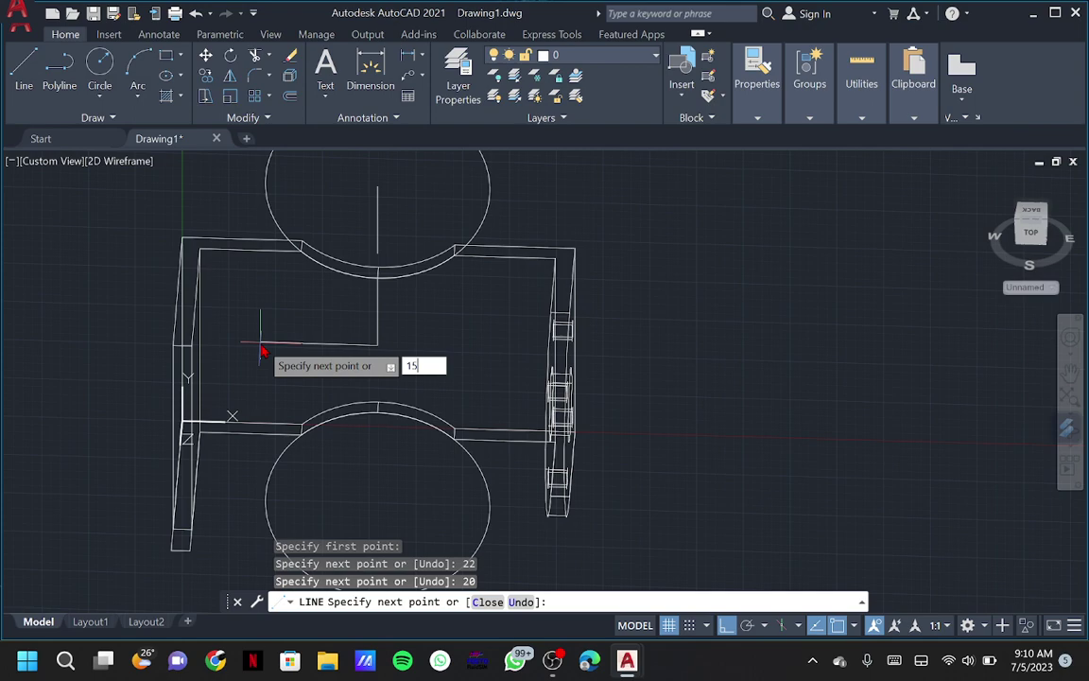
key(Return)
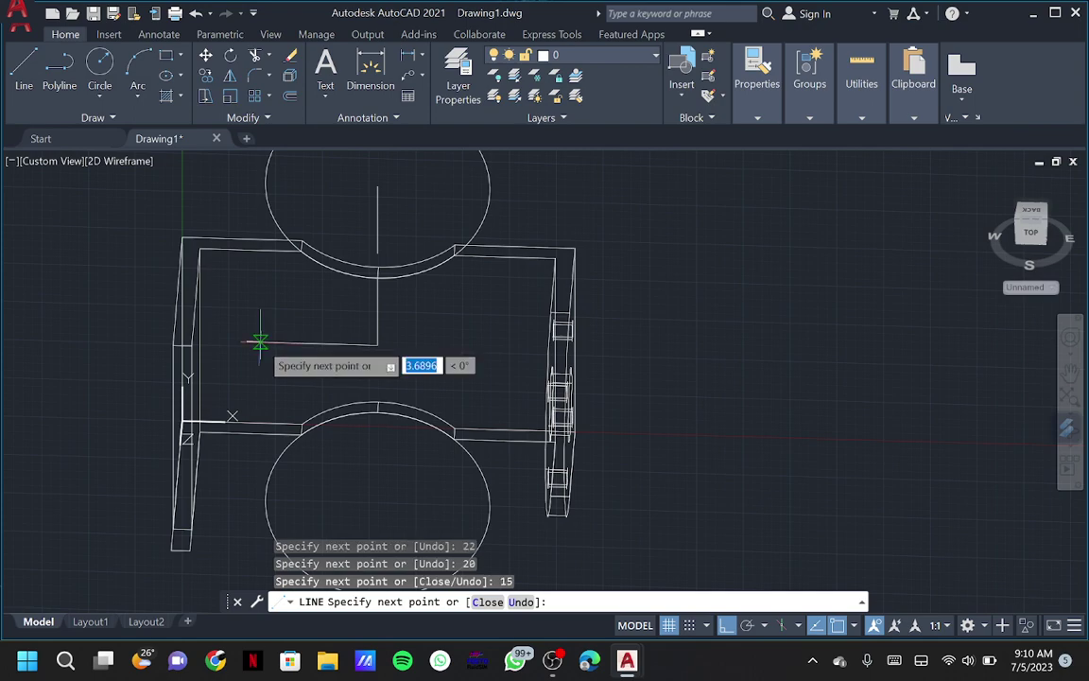
key(Escape)
Draw two radius-5 circles side by side at the construction line ends
text(c)
key(Return)
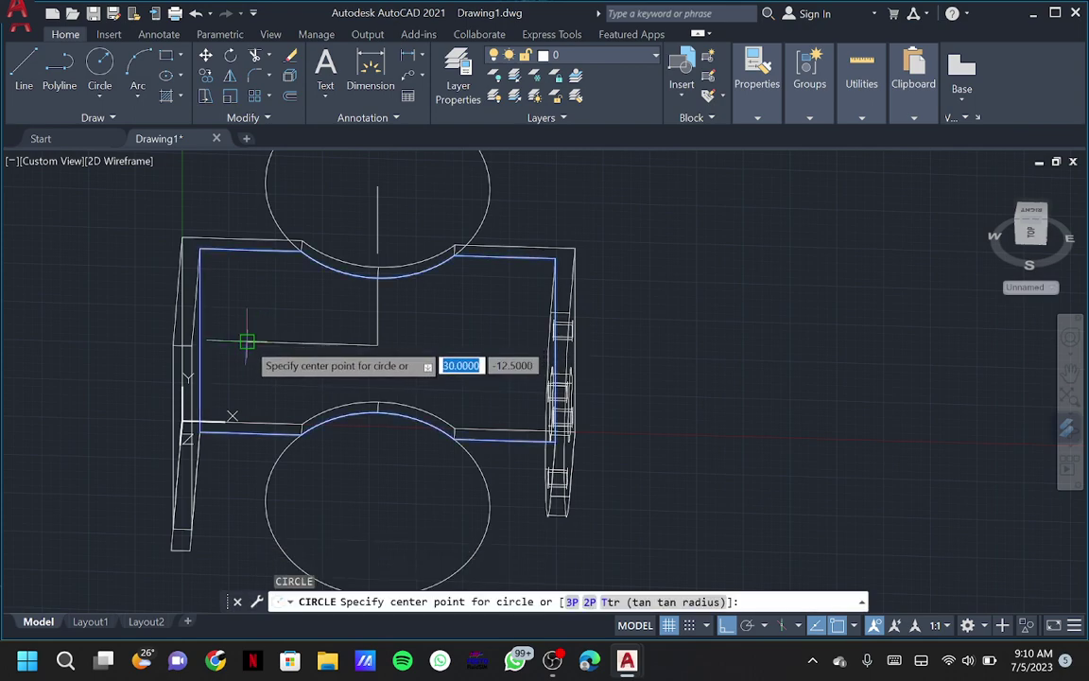
click(246, 342)
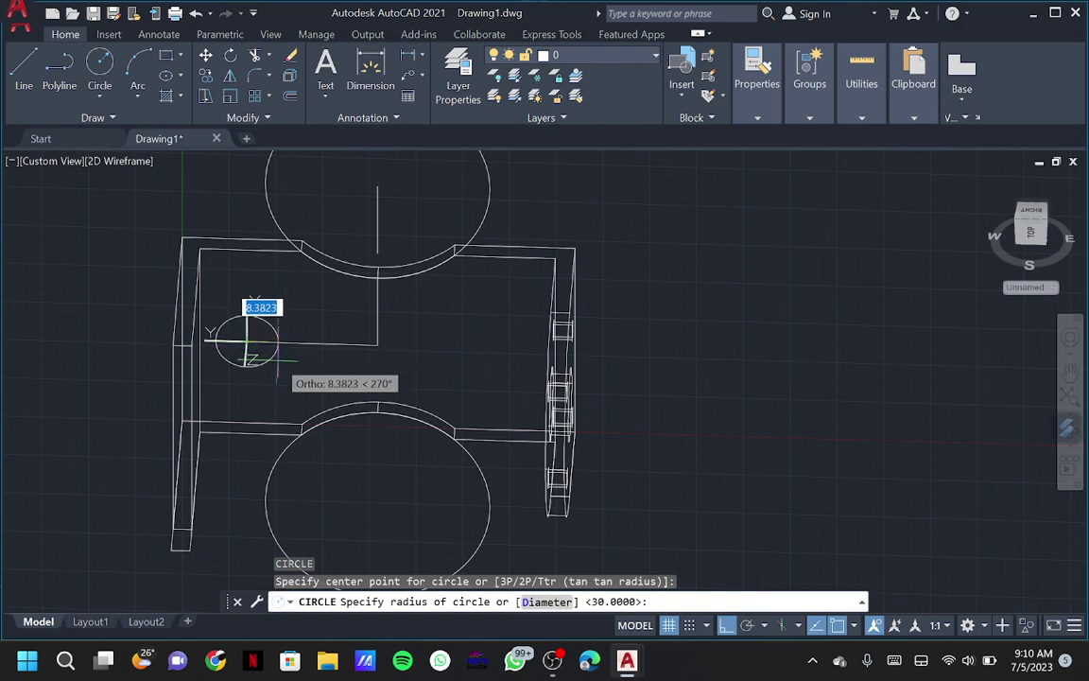
text(5)
key(Return)
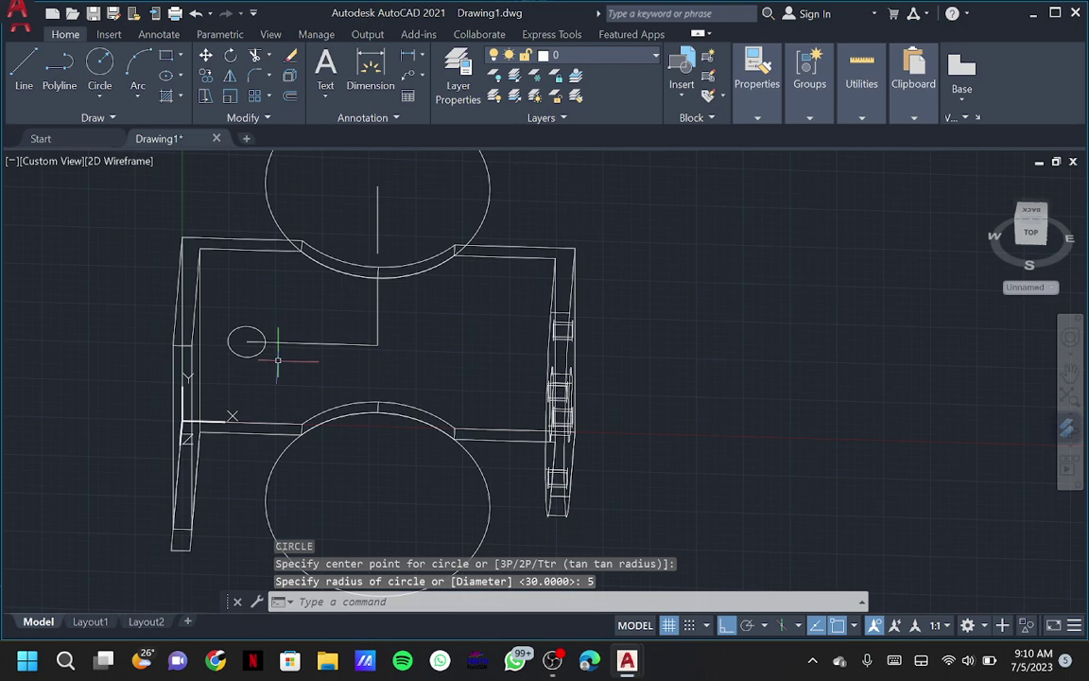
text(c)
key(Return)
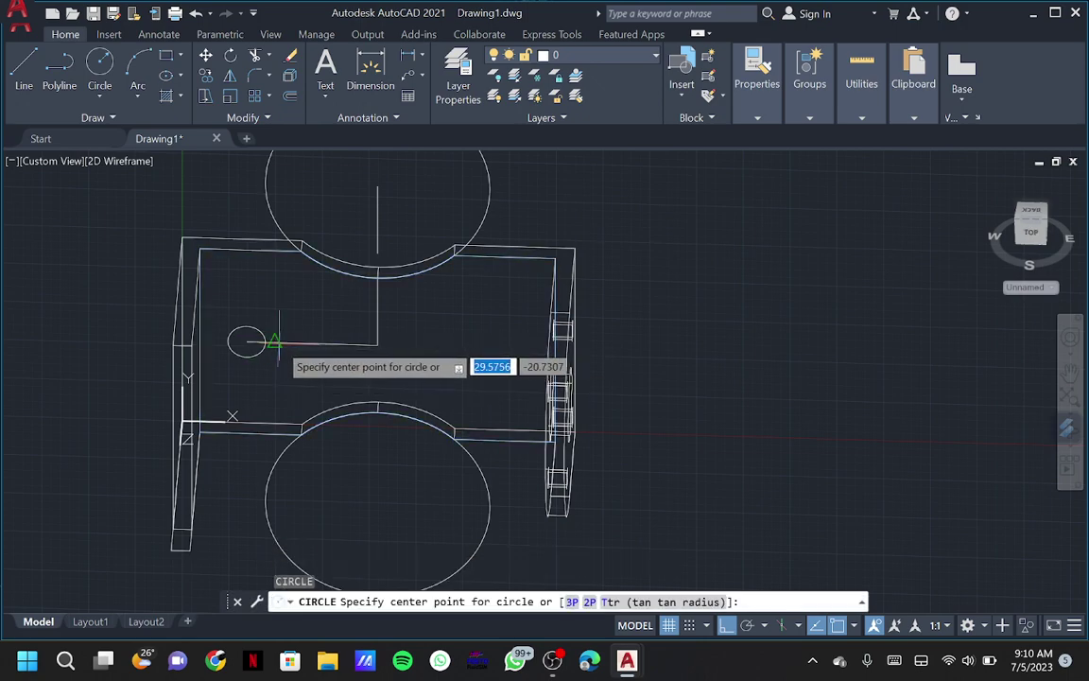
click(303, 342)
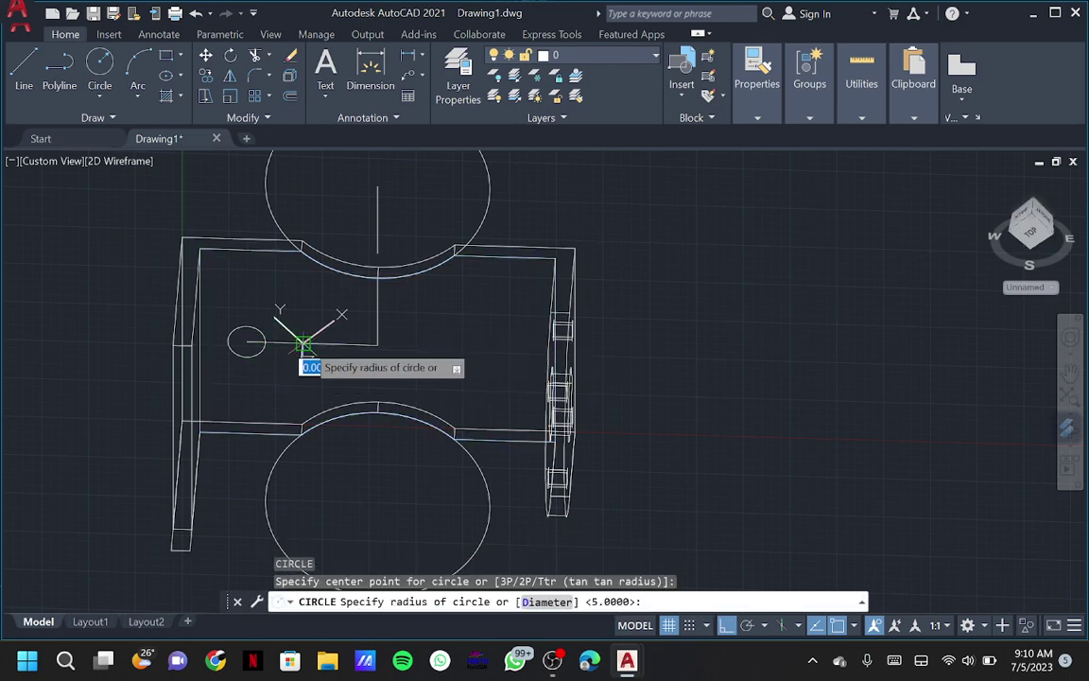
text(1)
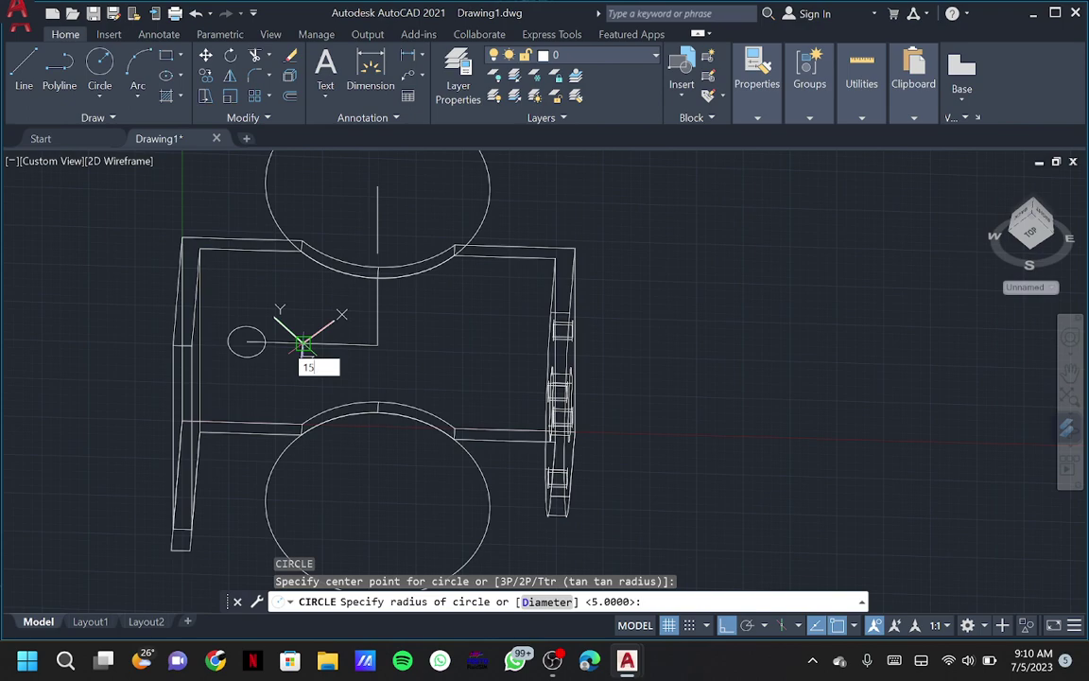
text(5)
key(Return)
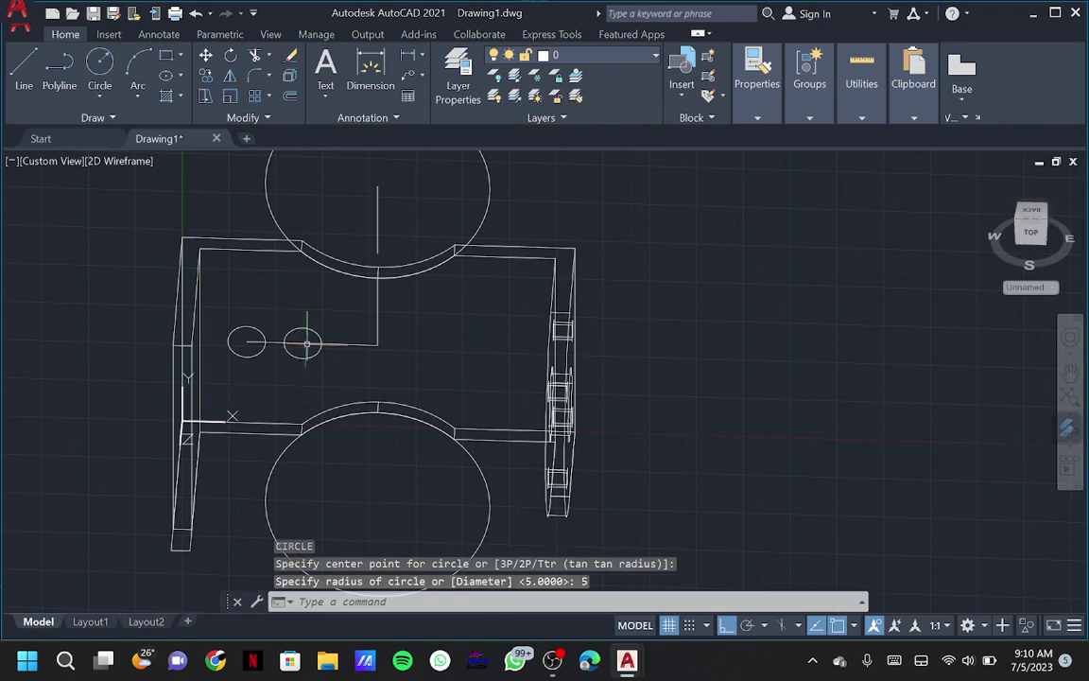
Draw a line from the left circle's centre across to the right circle
text(l)
key(Return)
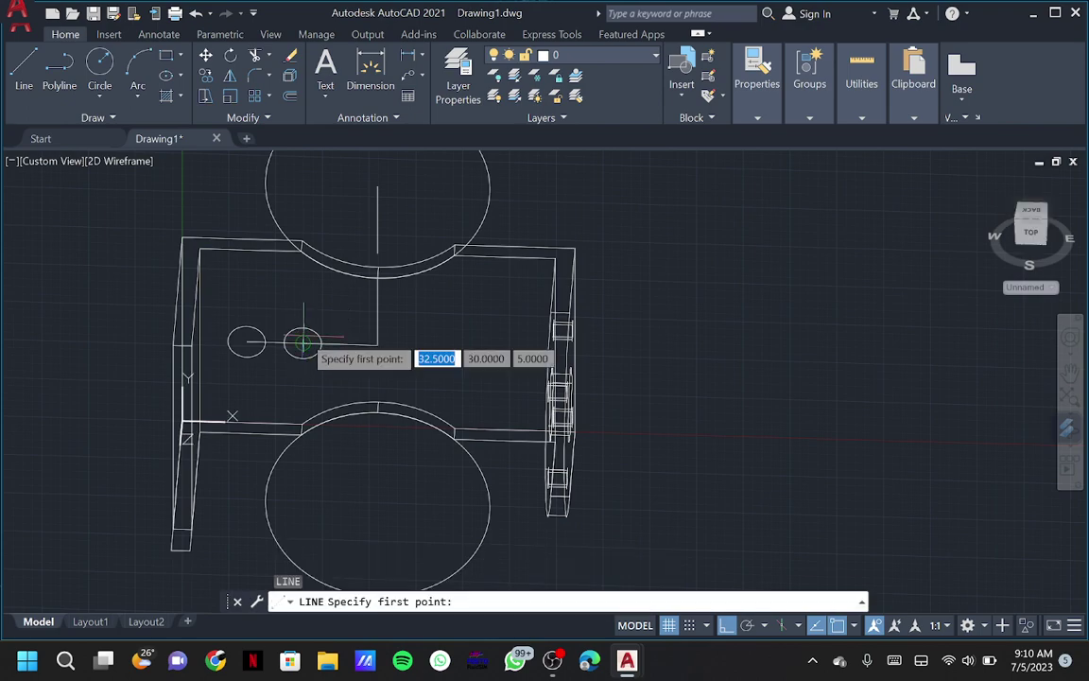
click(304, 328)
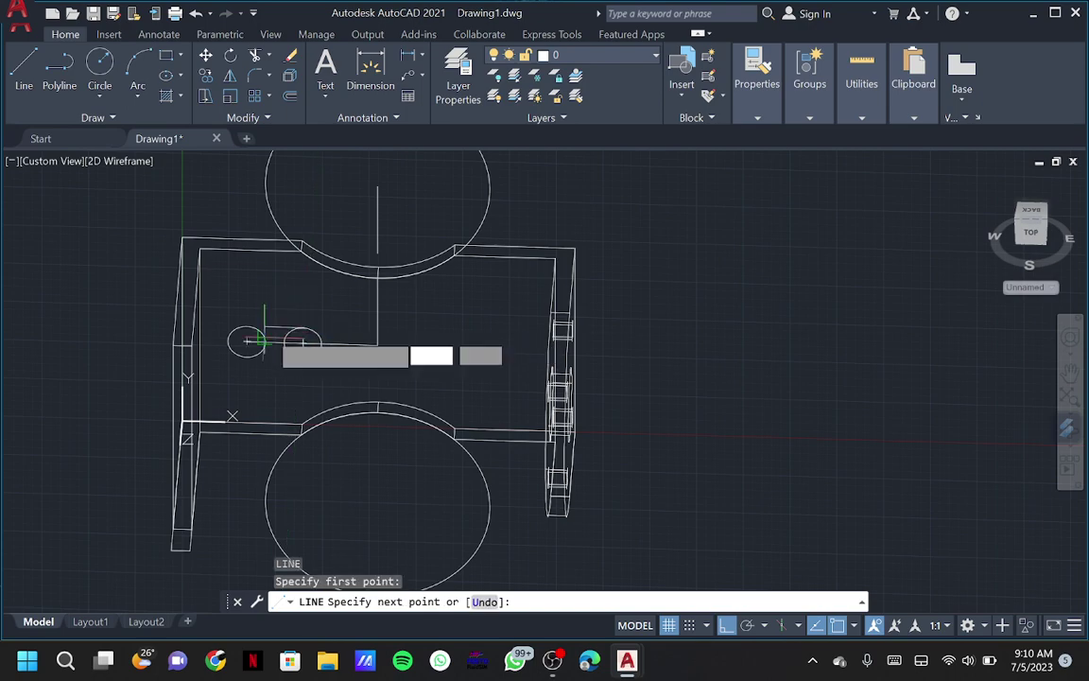
key(Escape)
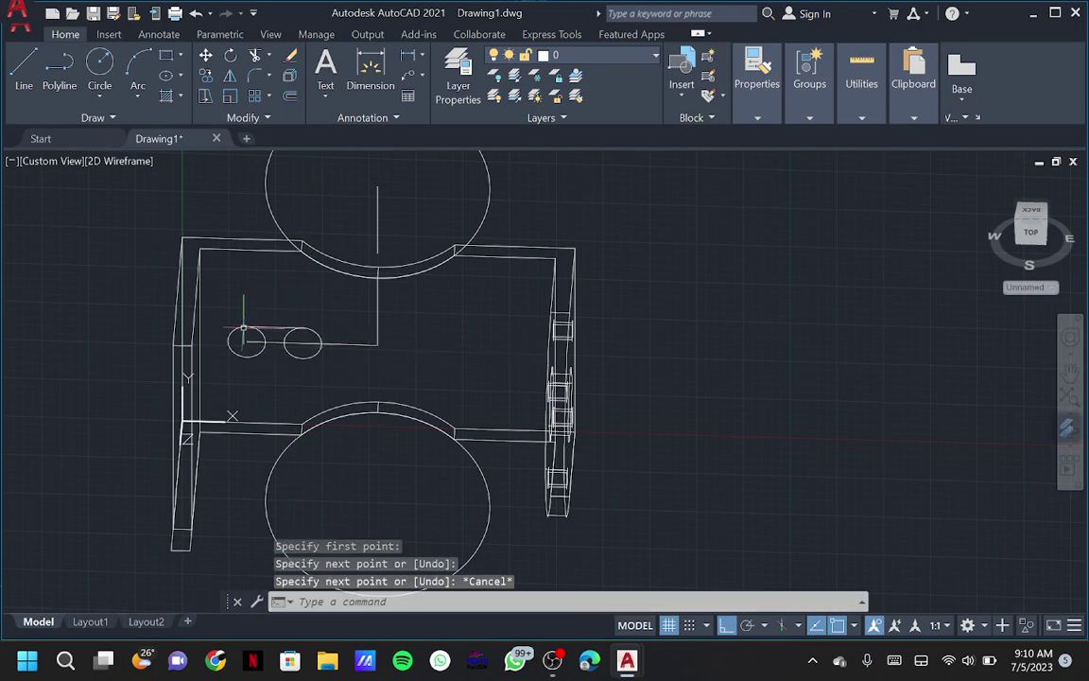
key(Return)
click(247, 341)
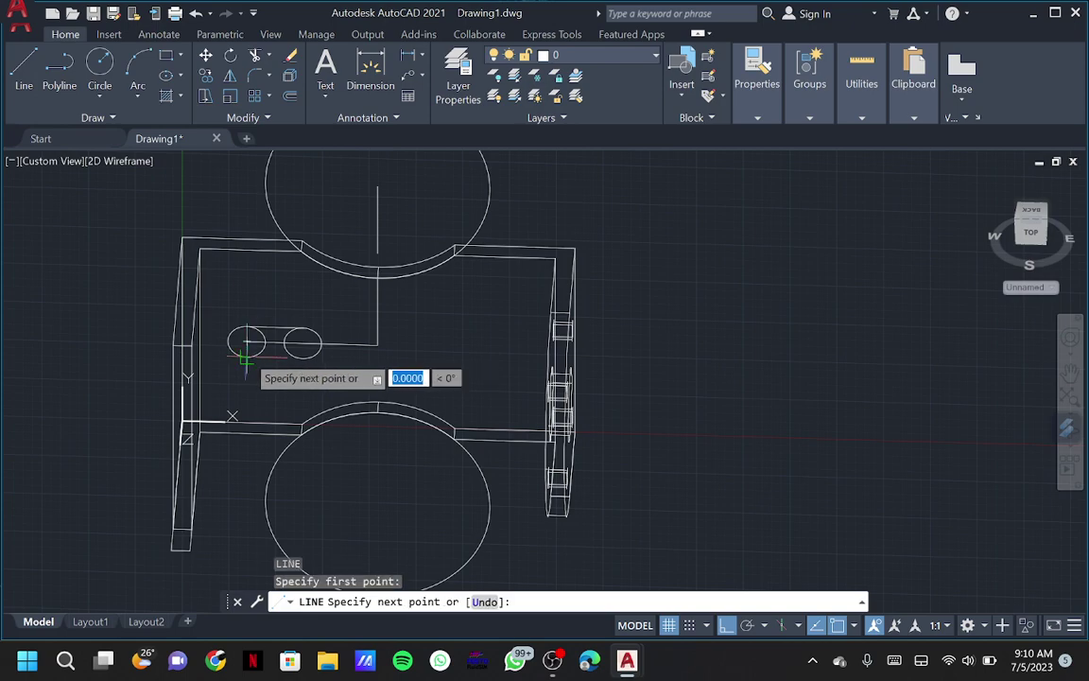
click(303, 358)
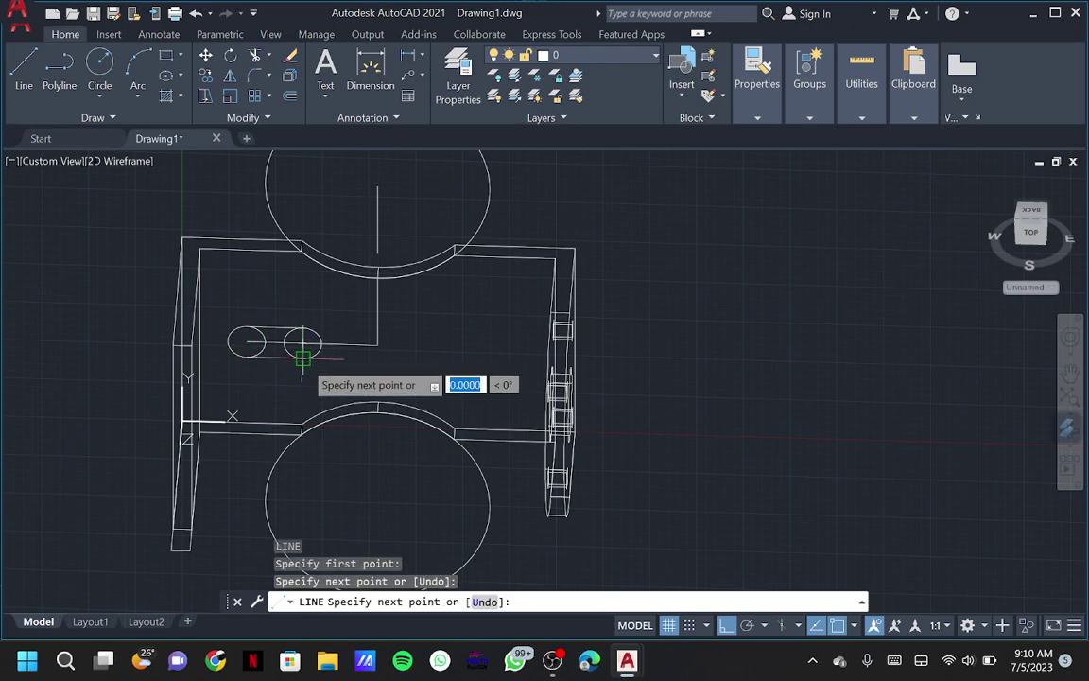
key(Escape)
Abandon the trim and erase the circles' centre line and leftover connecting line
scroll(296, 351, up, 4)
text(trim)
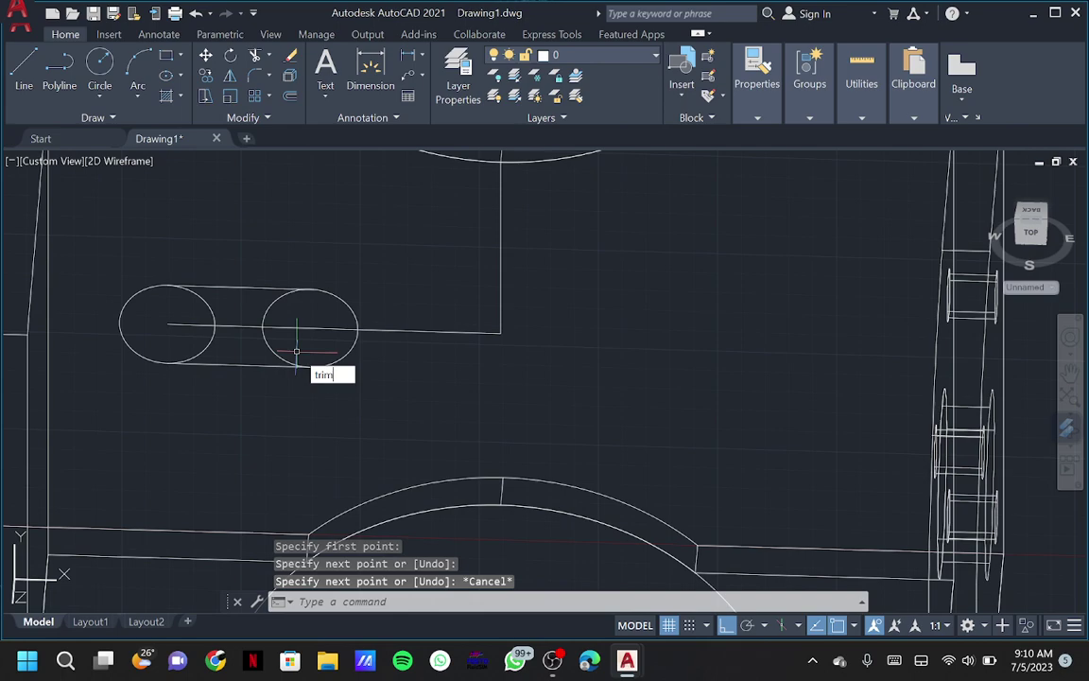
key(Return)
click(296, 351)
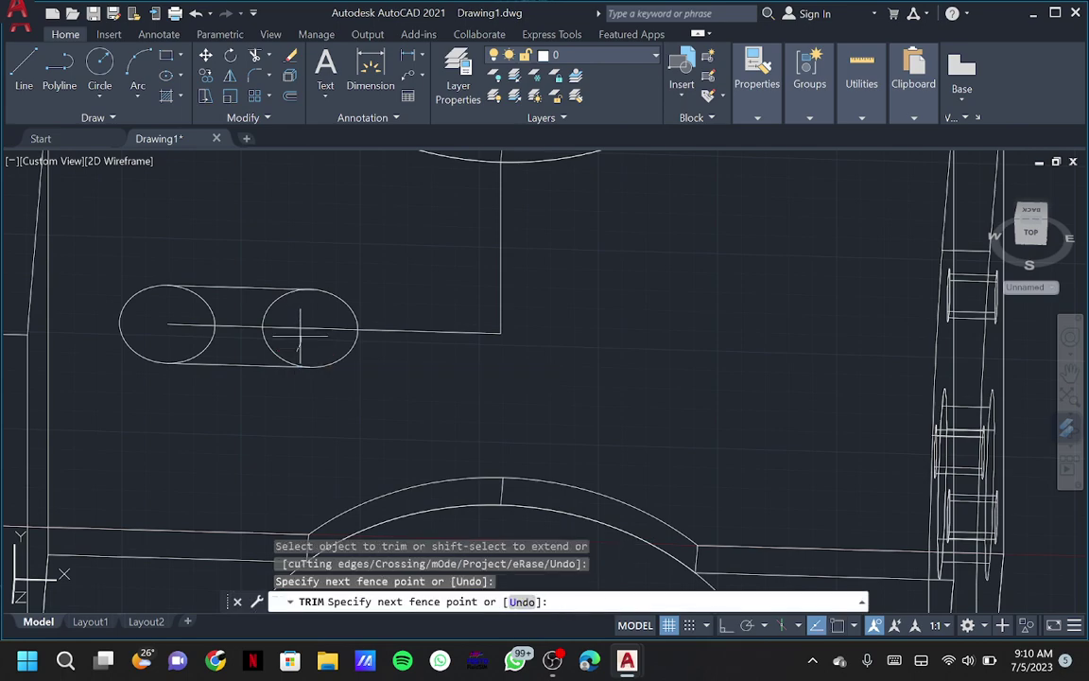
drag(196, 328, 268, 332)
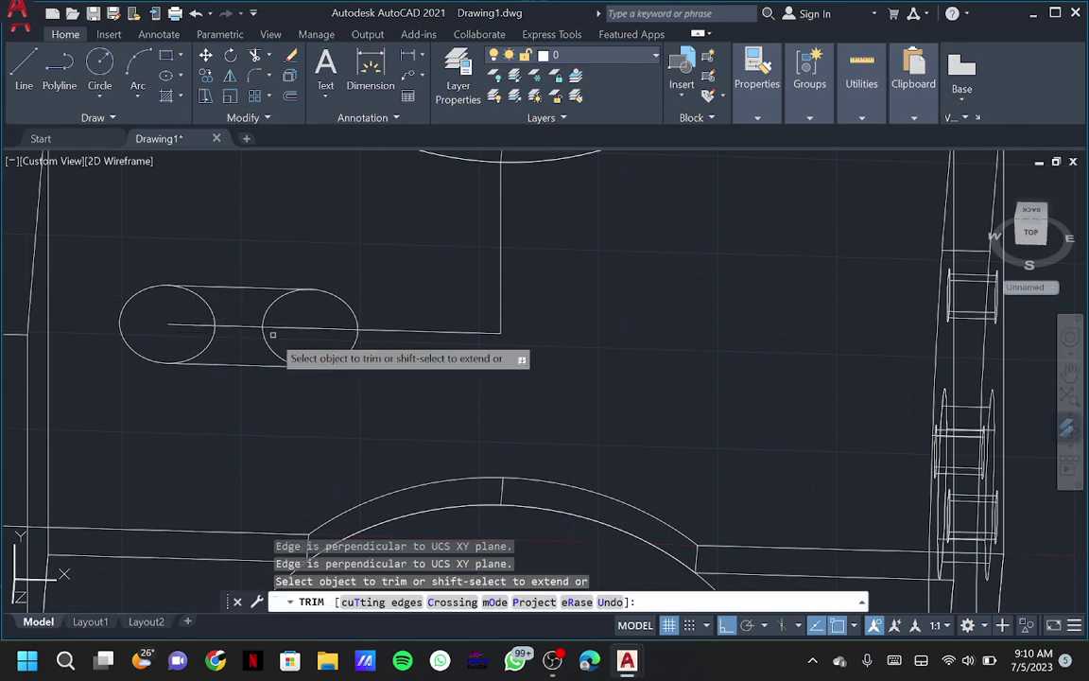
key(Escape)
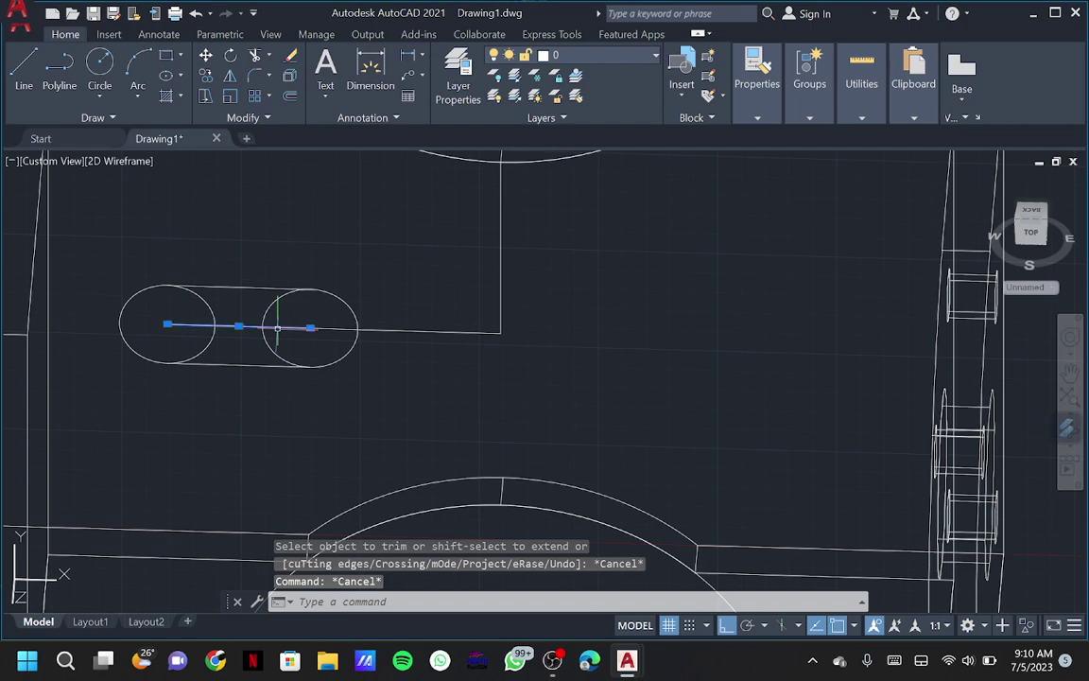
key(Delete)
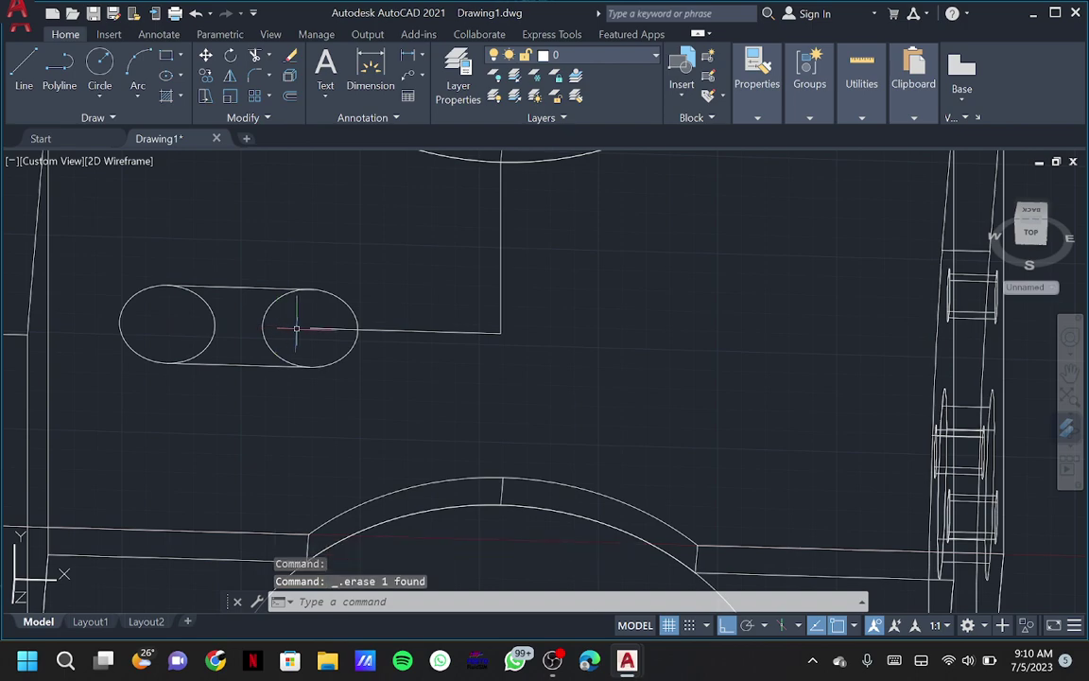
click(317, 330)
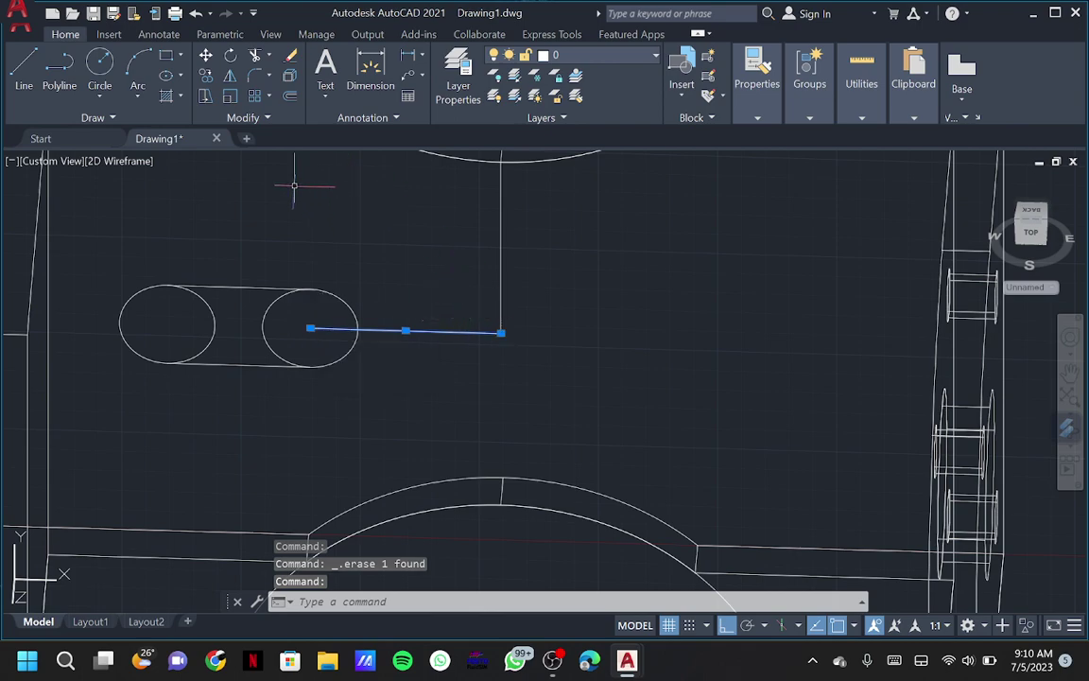
click(293, 57)
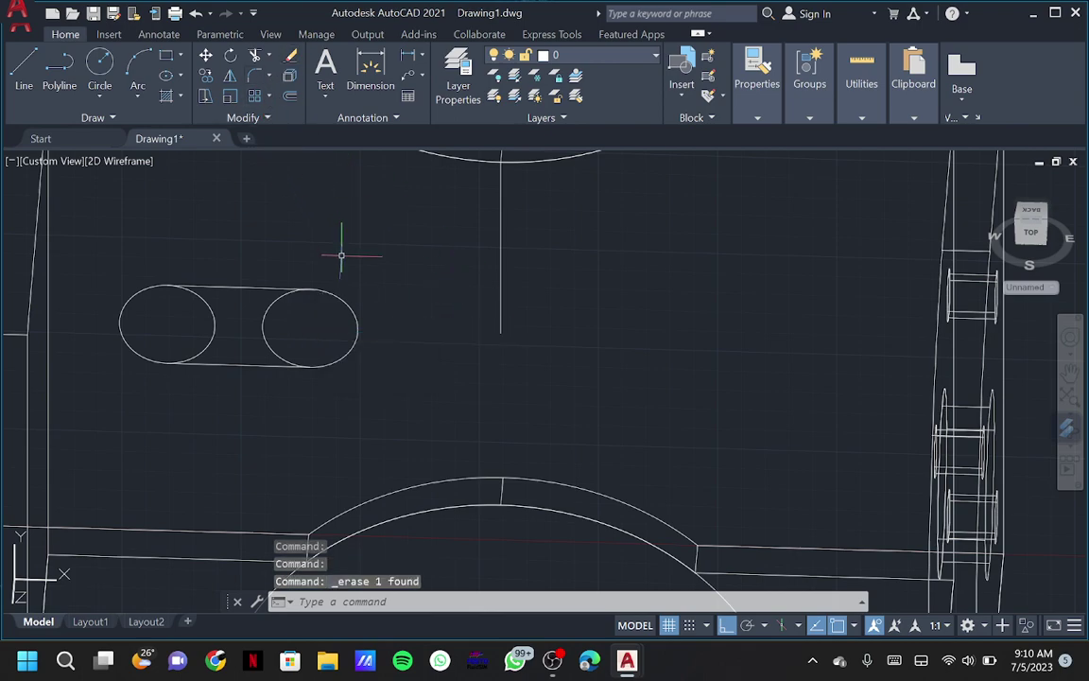
text(T)
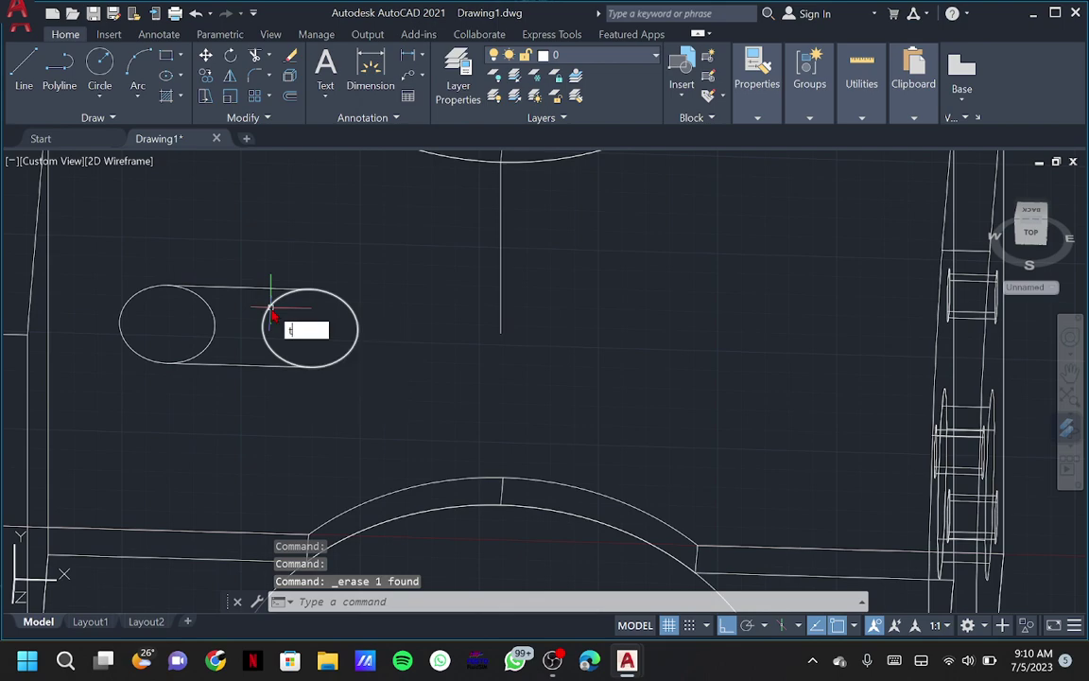
text(r)
key(Return)
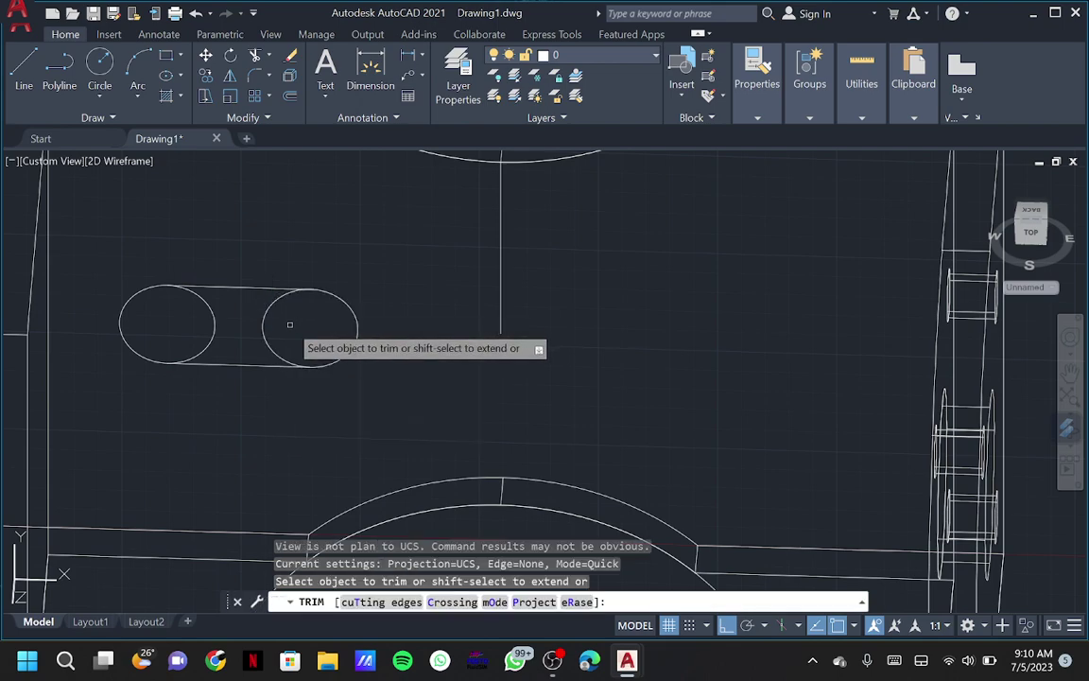
Orbit to a 3D view and mirror both slot circles and lines about the vertical centre line, keeping the source
key(Escape)
scroll(289, 325, down, 2)
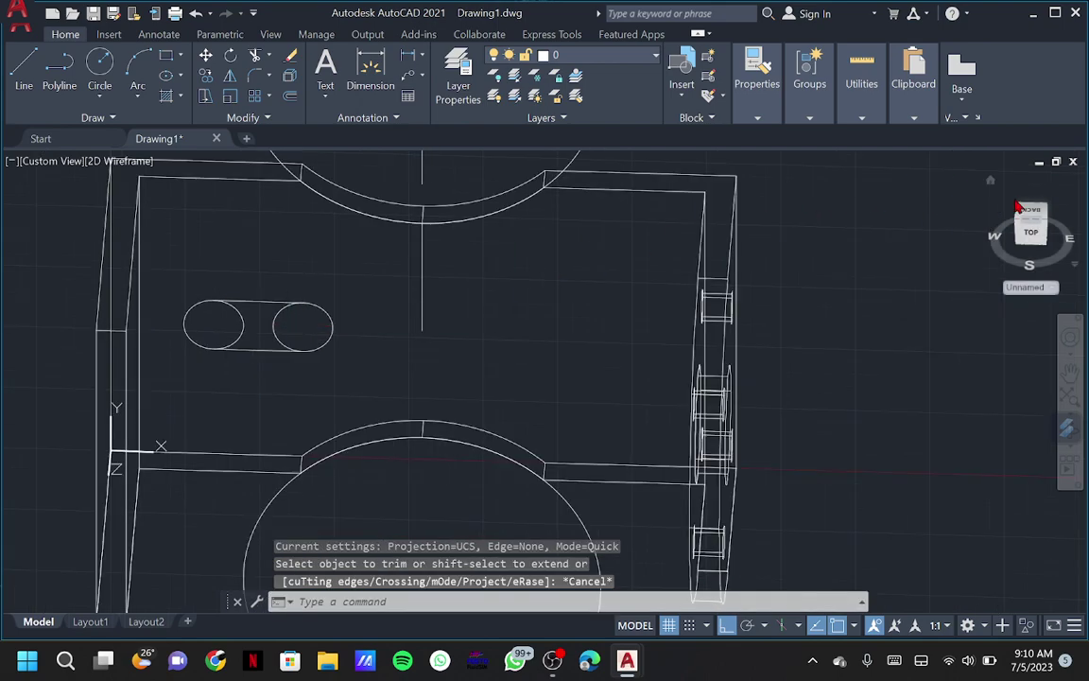
shift+middle_drag(959, 281, 655, 305)
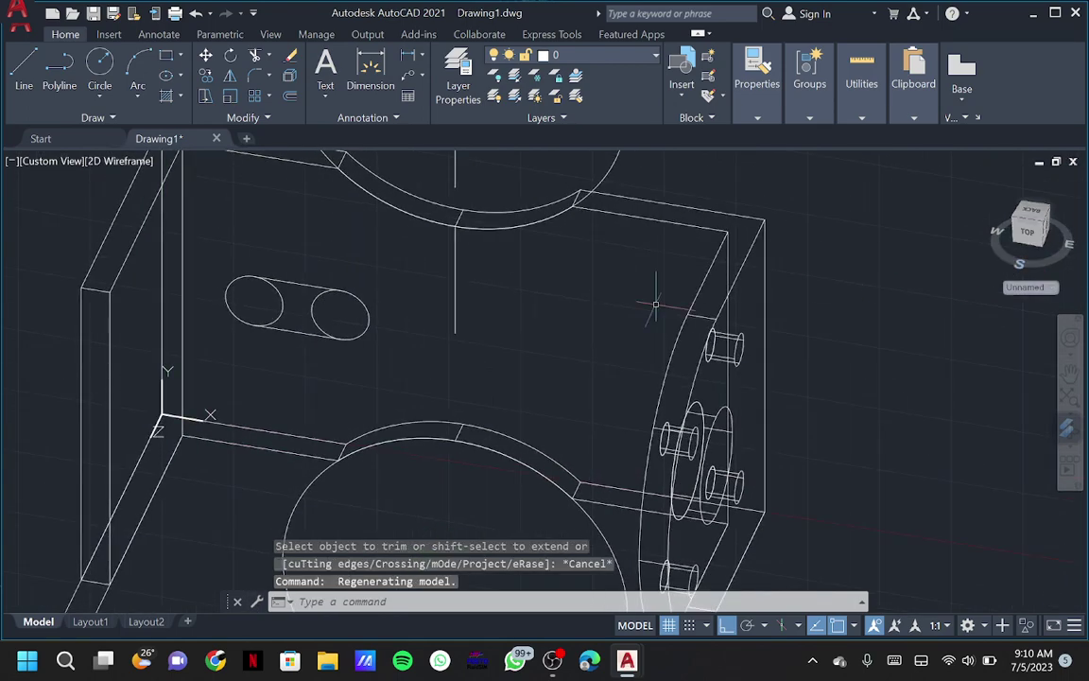
drag(378, 305, 303, 381)
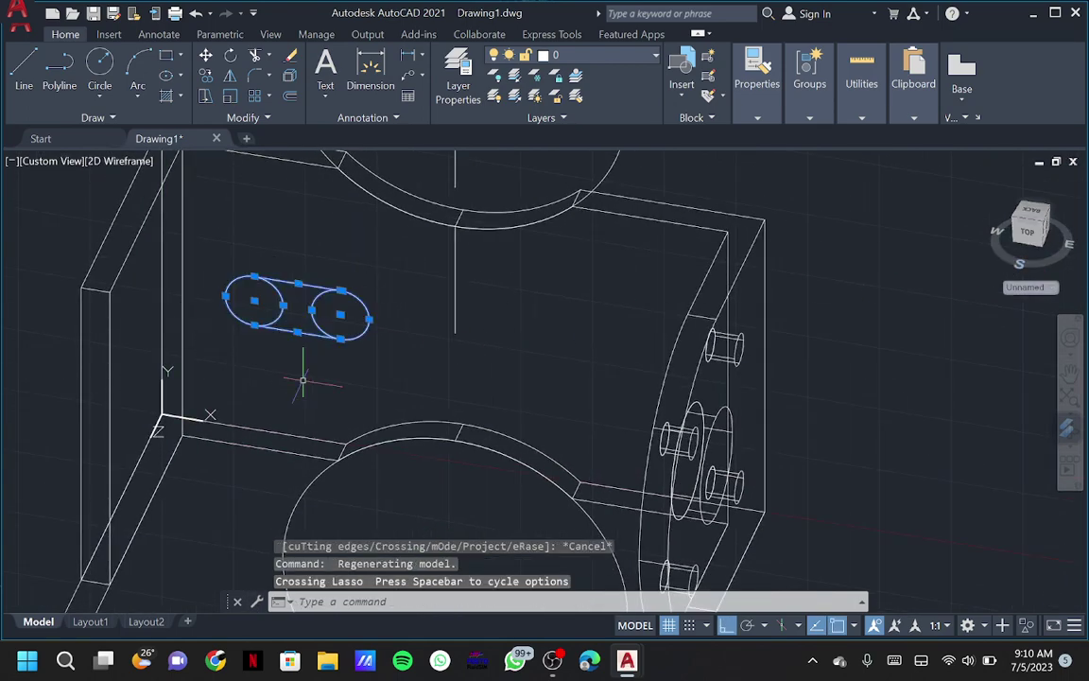
text(mi)
key(Return)
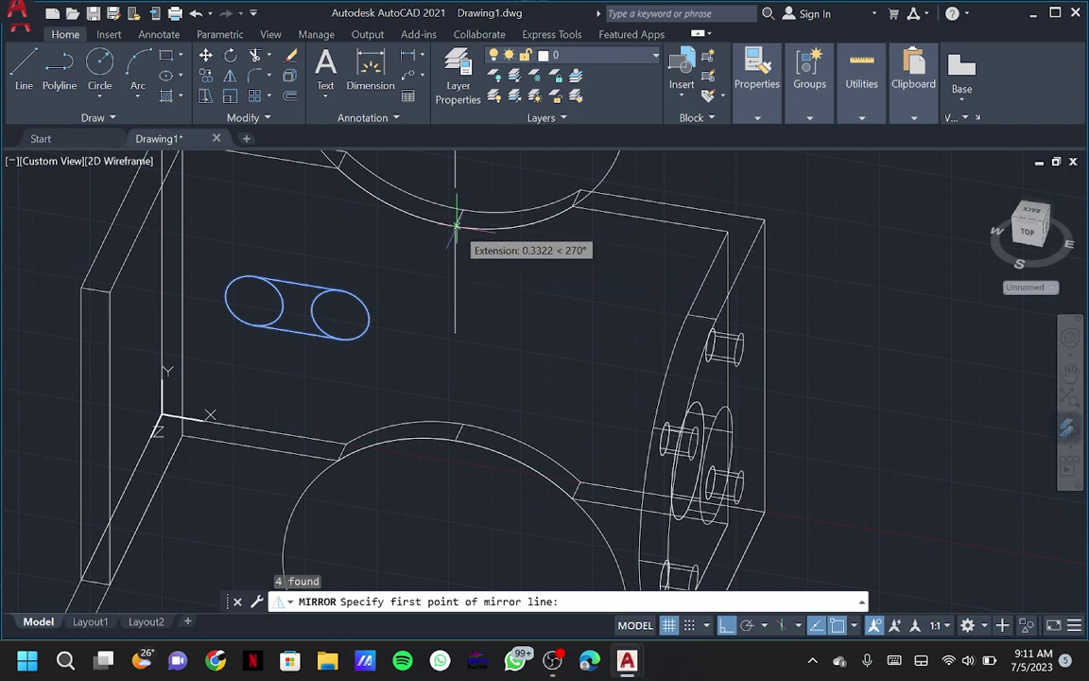
click(460, 213)
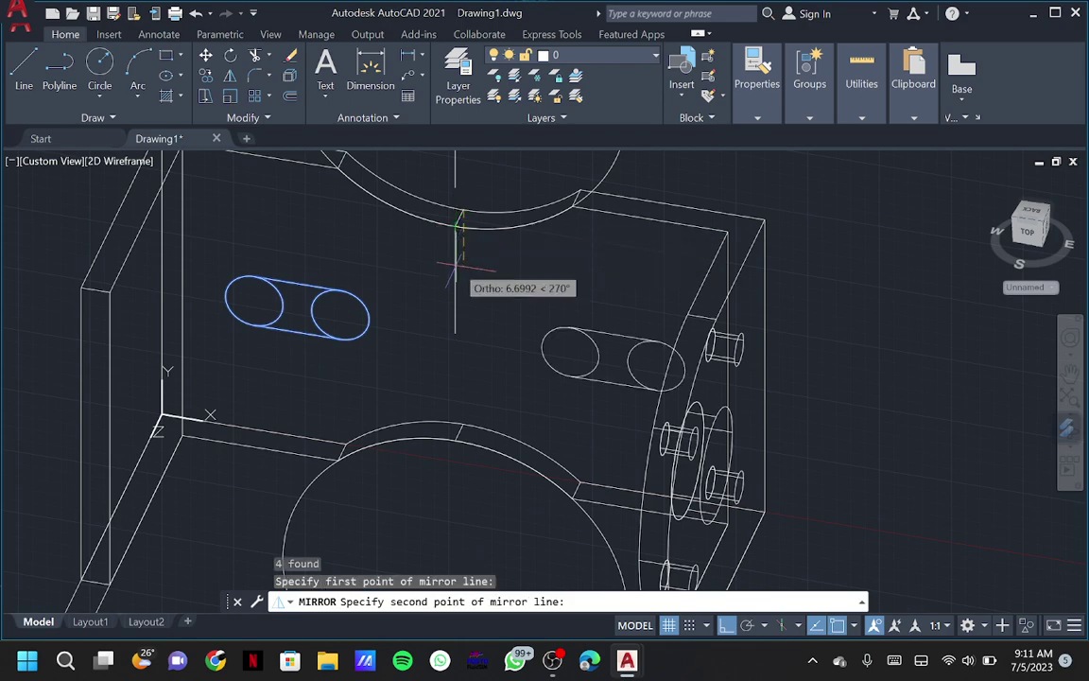
click(450, 375)
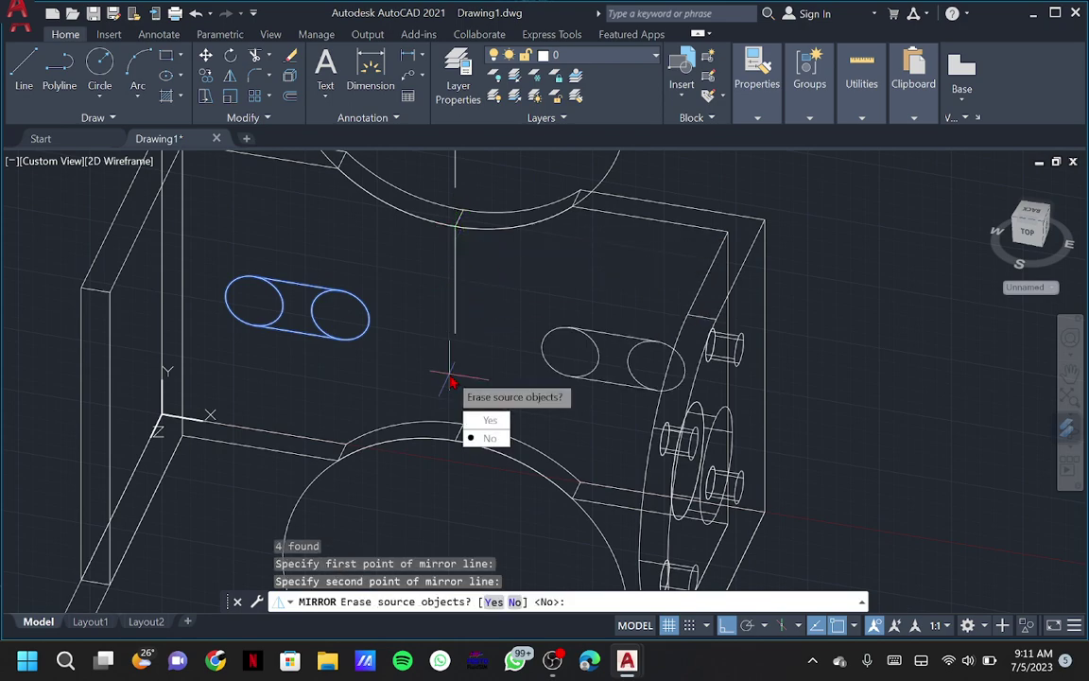
click(483, 439)
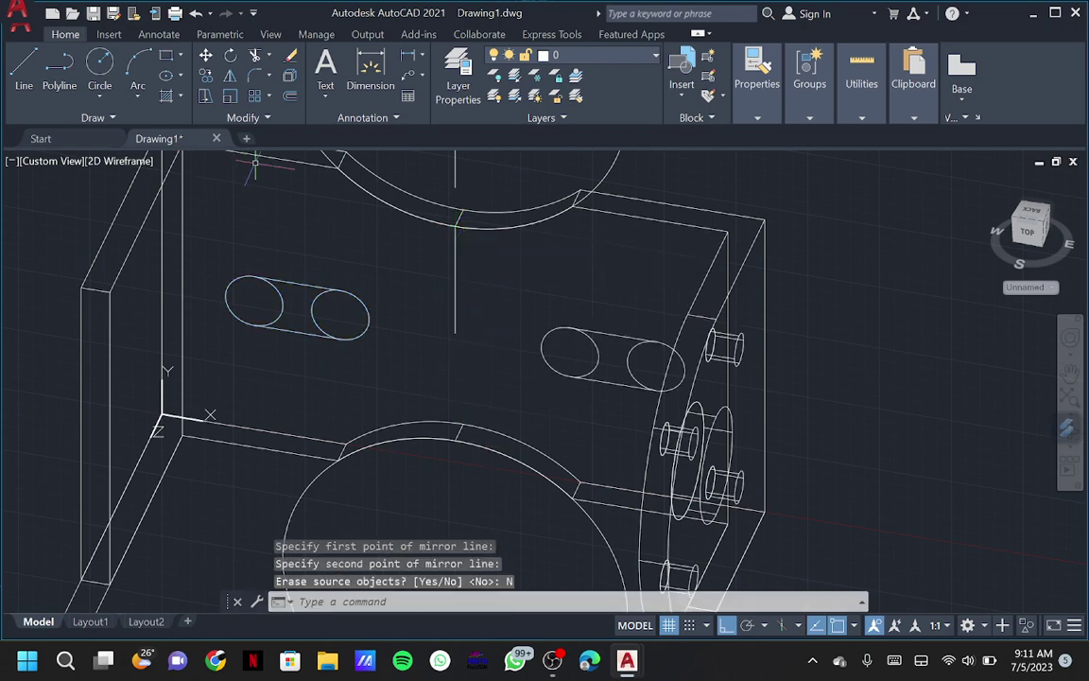
text(pres)
key(Escape)
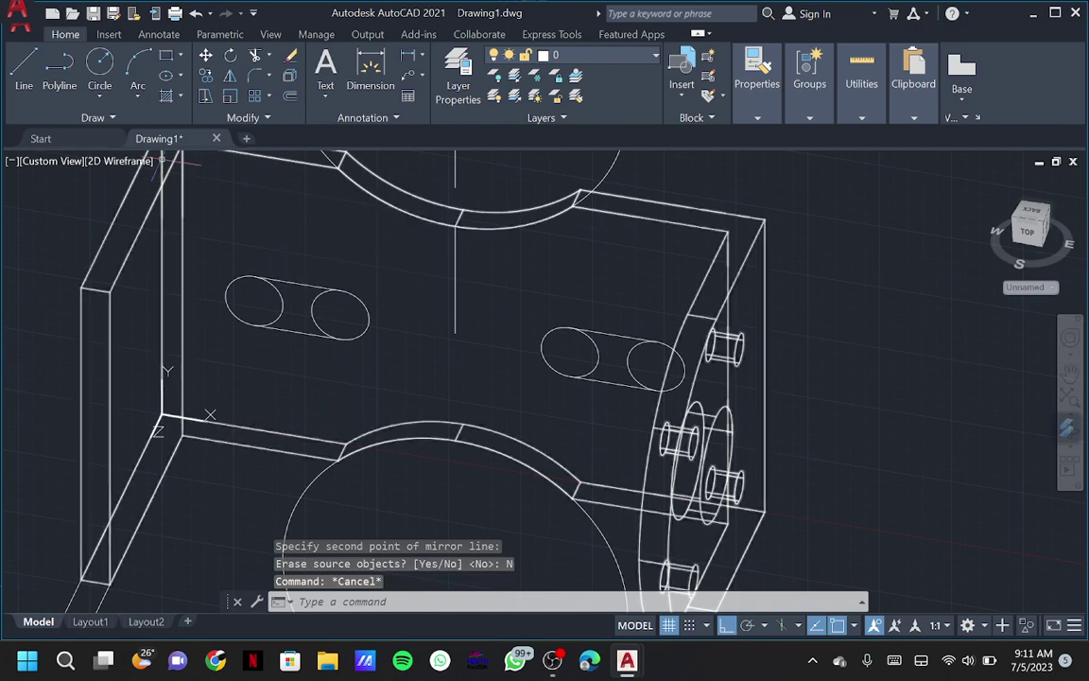
Switch to Conceptual style and press-pull both left slot circles through the plate
click(156, 166)
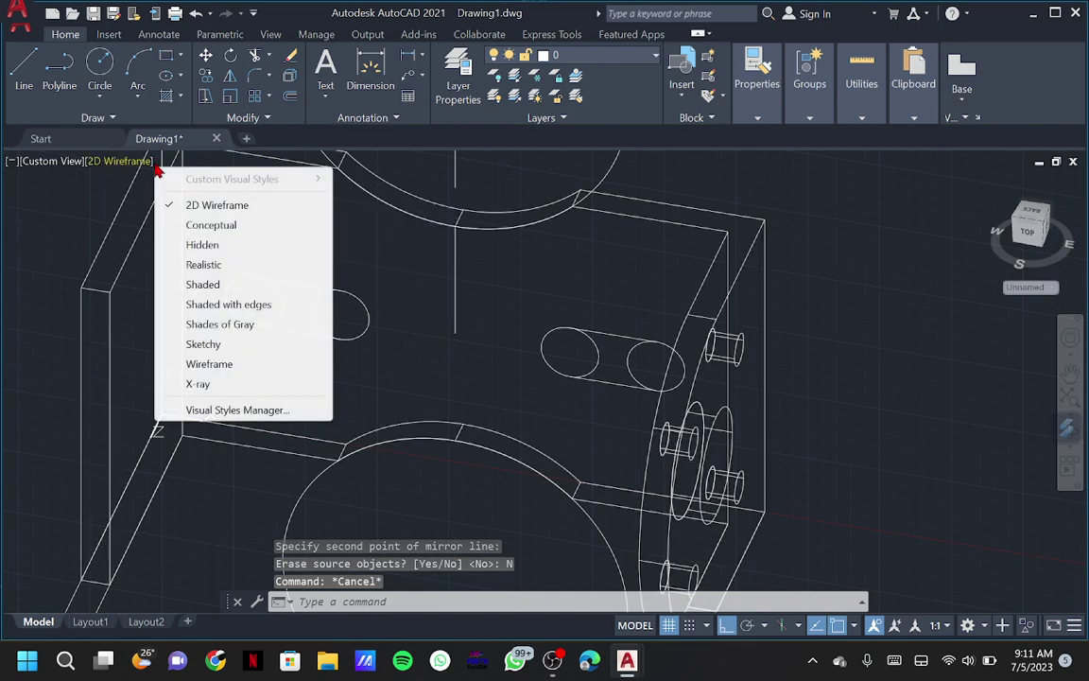
click(224, 231)
text(pres)
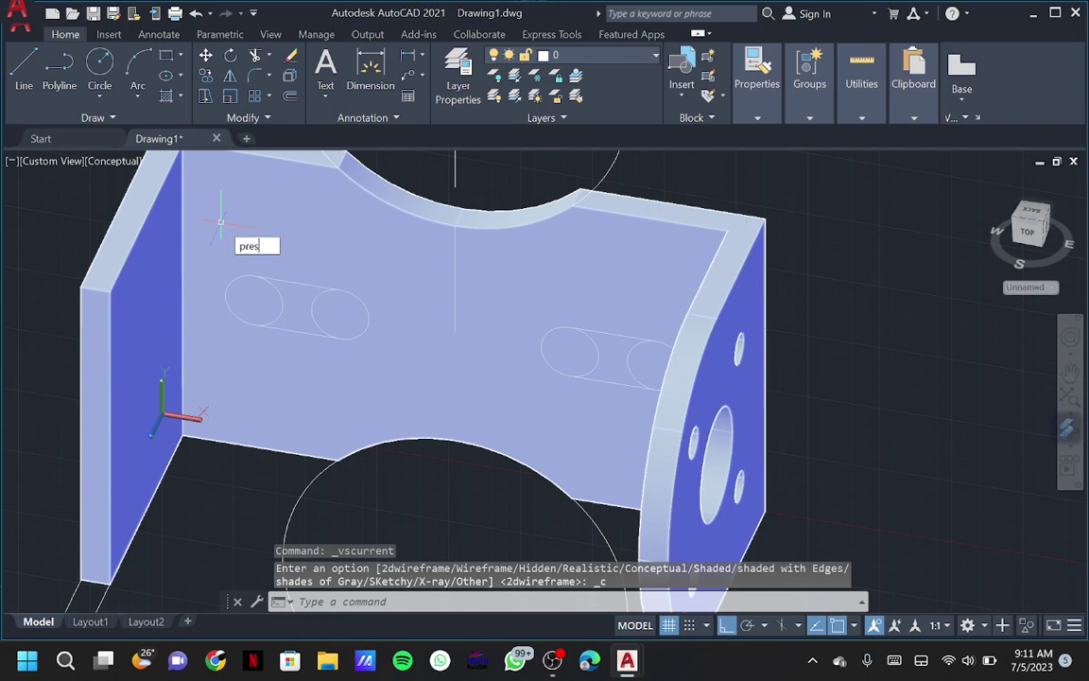
key(Return)
click(254, 301)
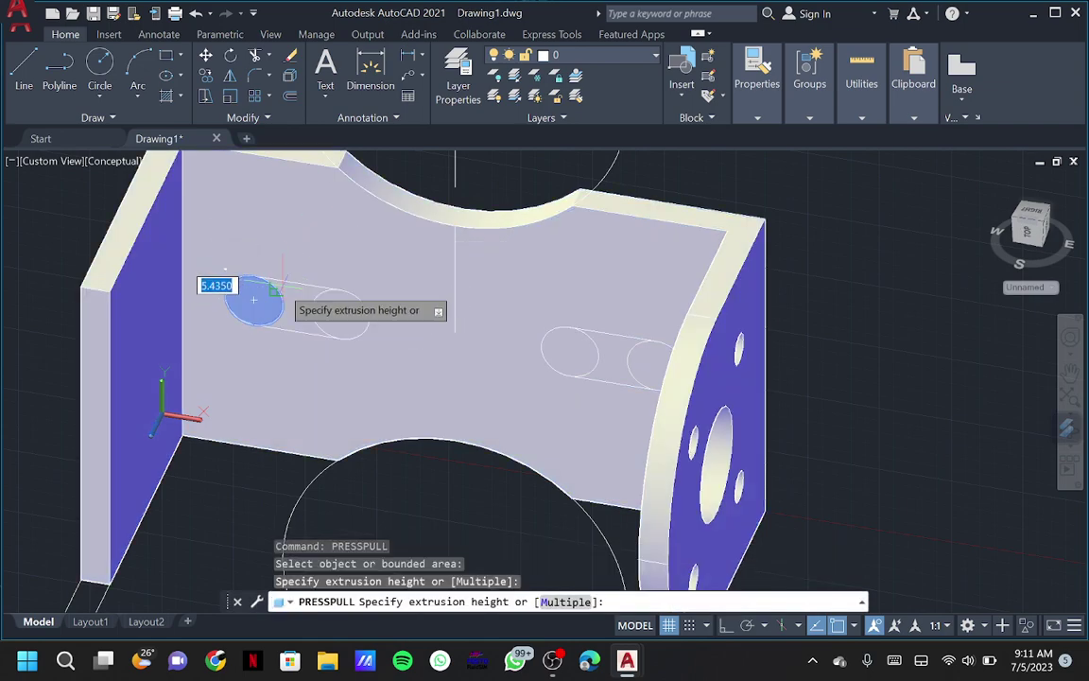
scroll(273, 284, down, 3)
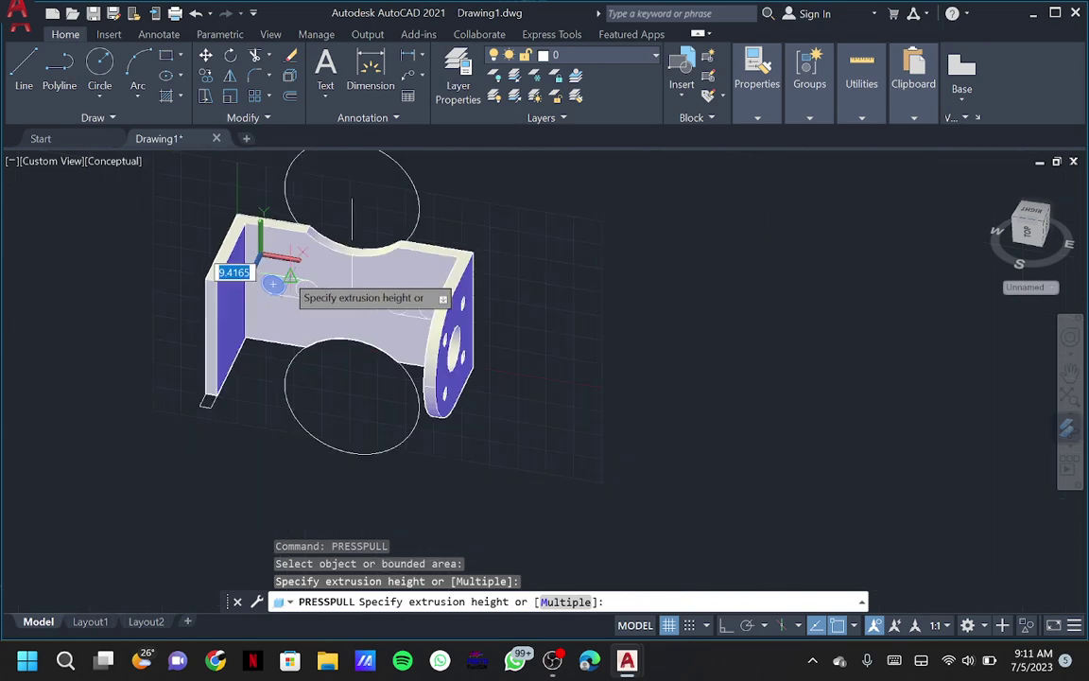
click(312, 194)
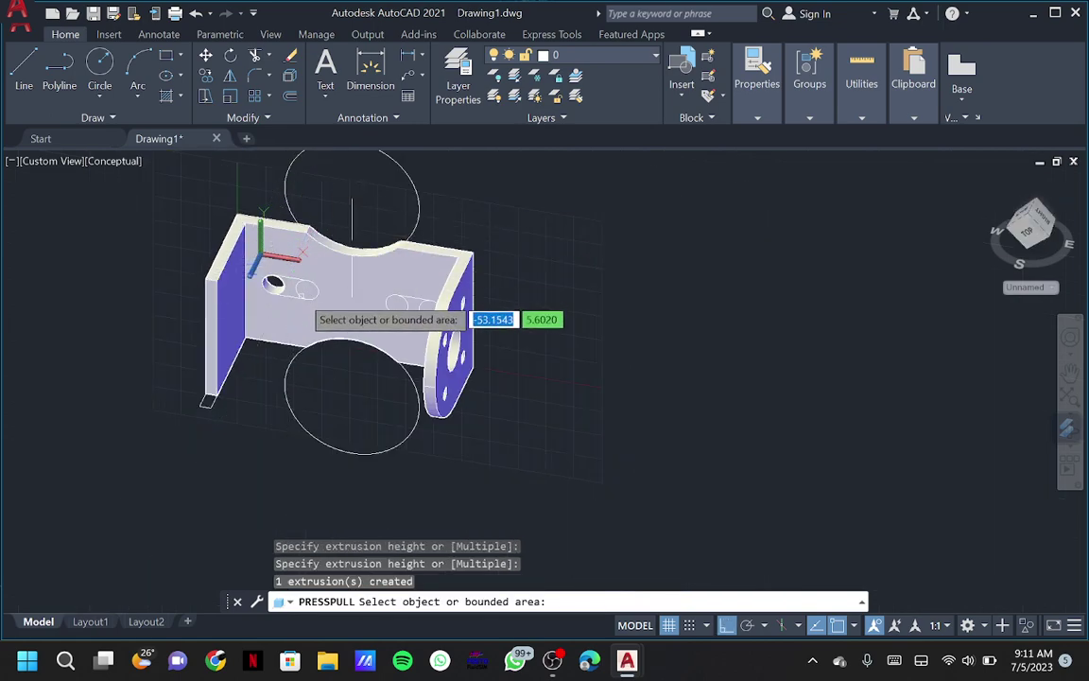
click(312, 200)
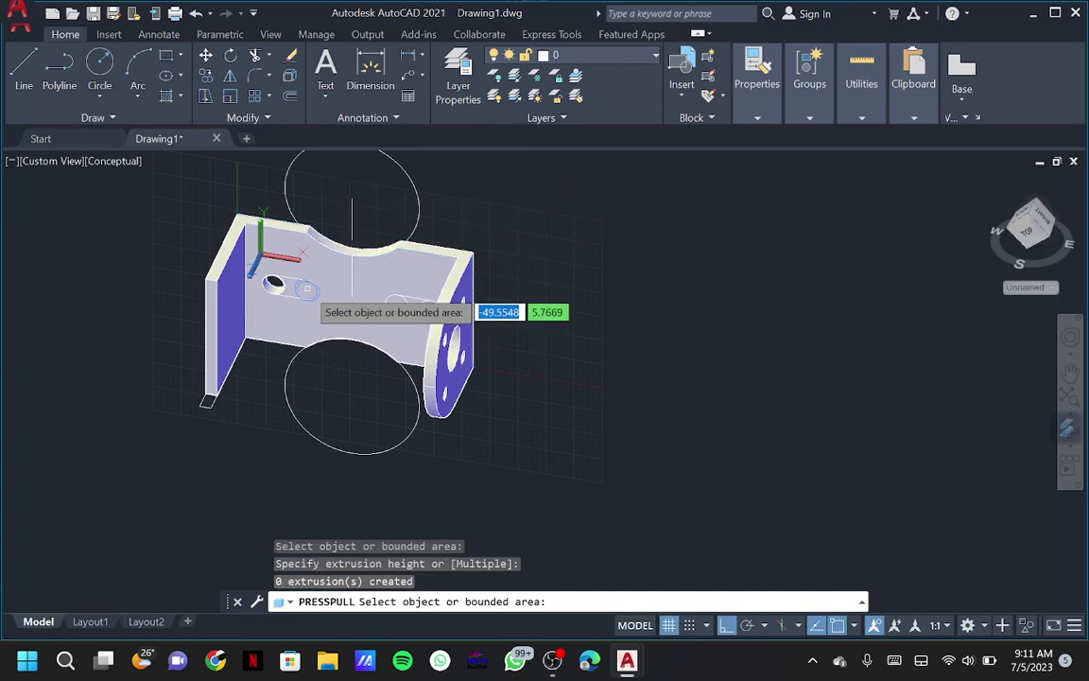
click(306, 289)
click(334, 190)
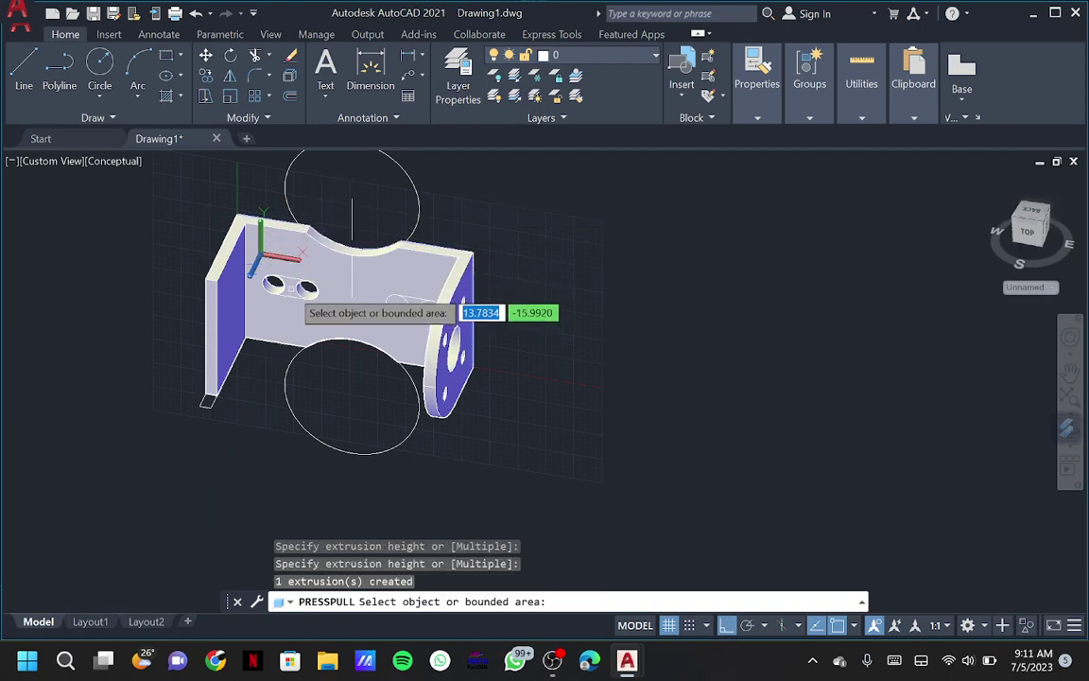
Cut the right slot's middle area and both rounded ends through the base
shift+middle_drag(352, 295, 378, 296)
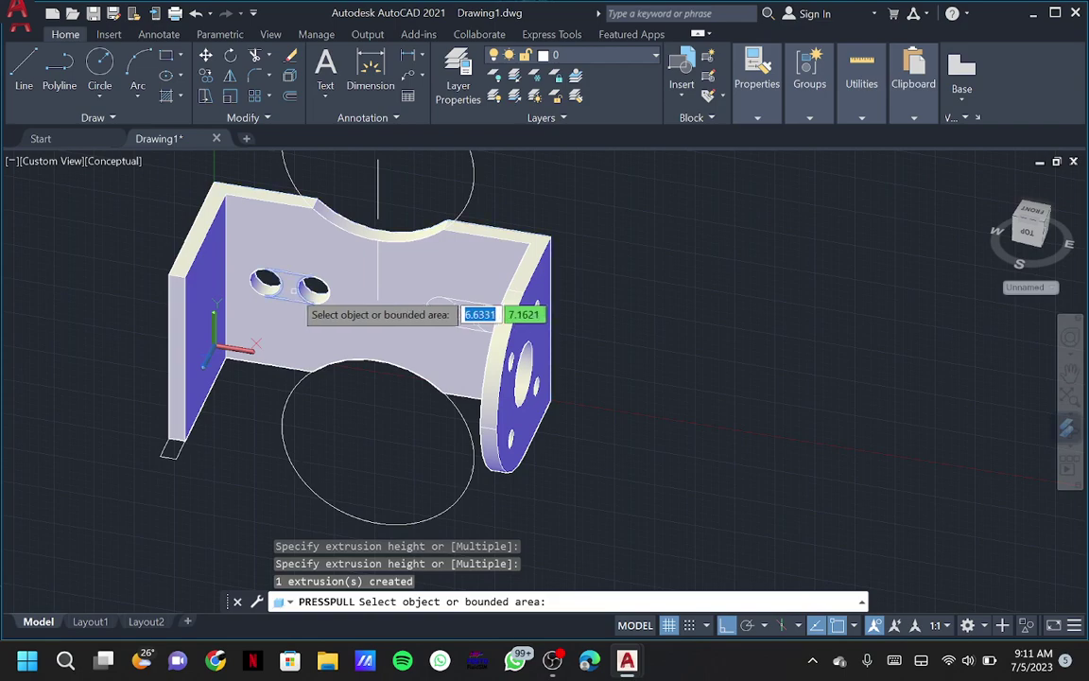
double_click(304, 289)
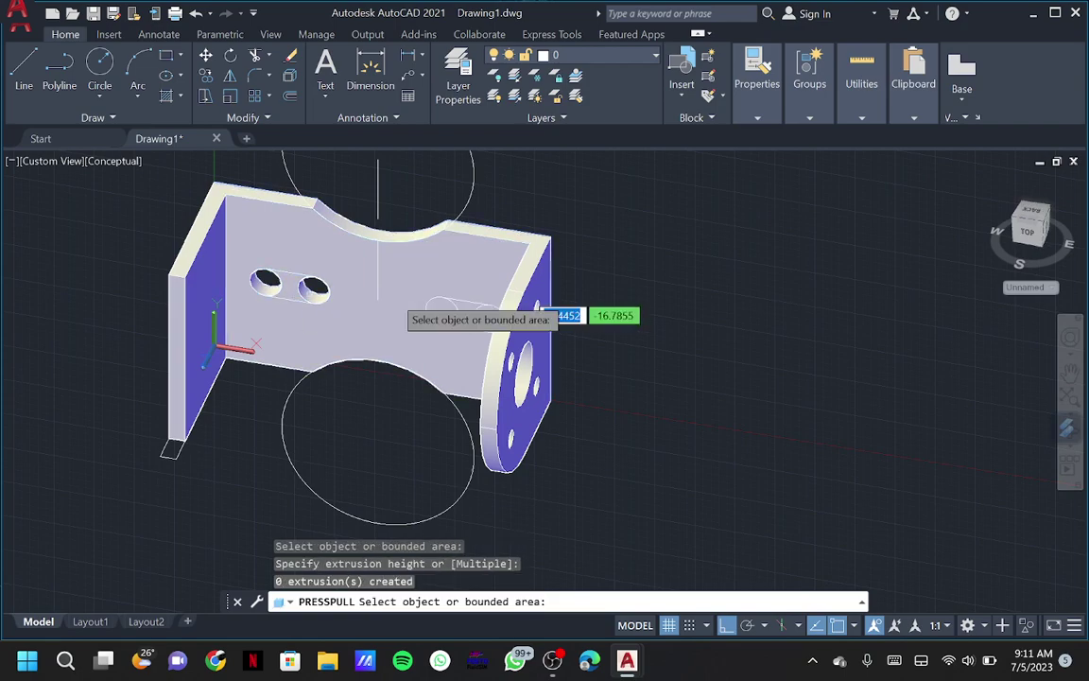
click(470, 312)
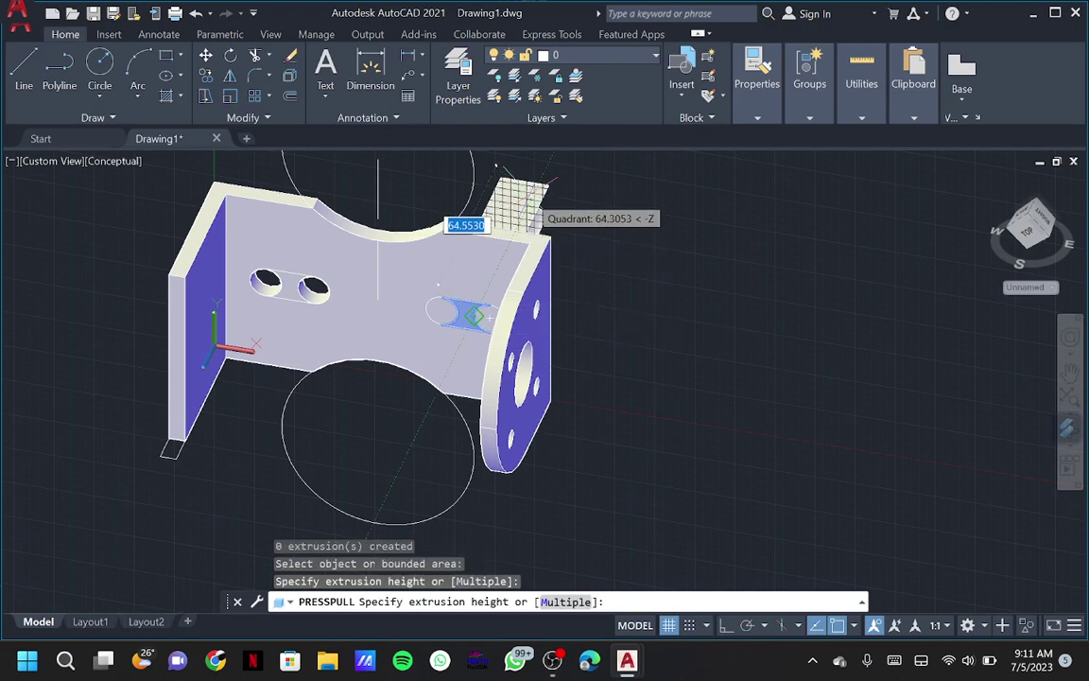
click(499, 208)
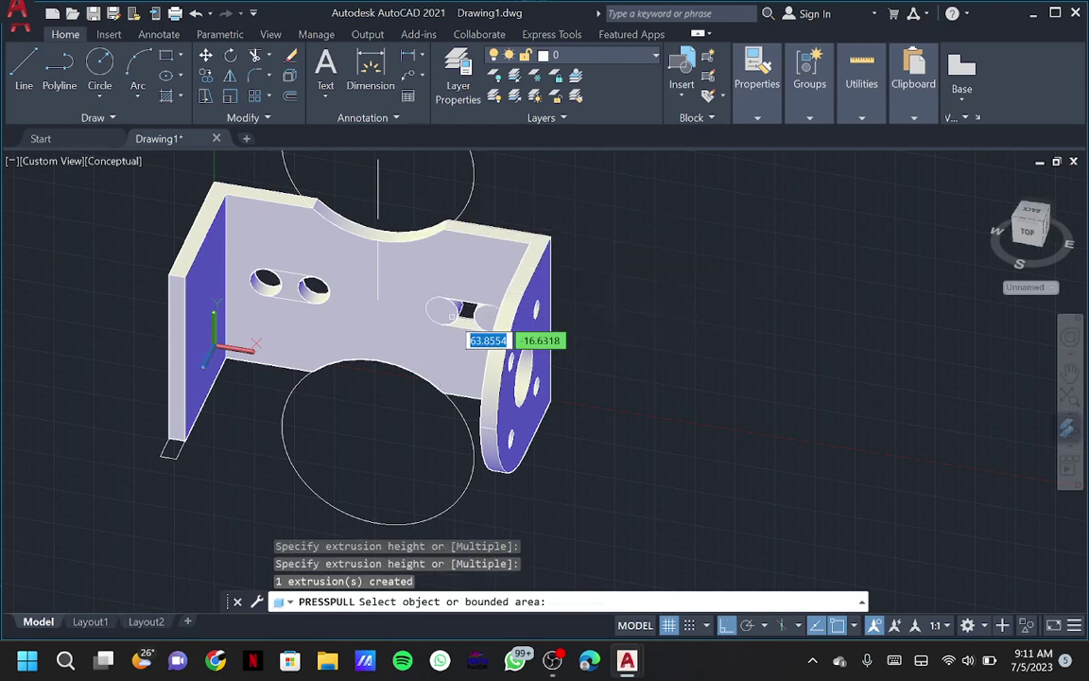
click(445, 309)
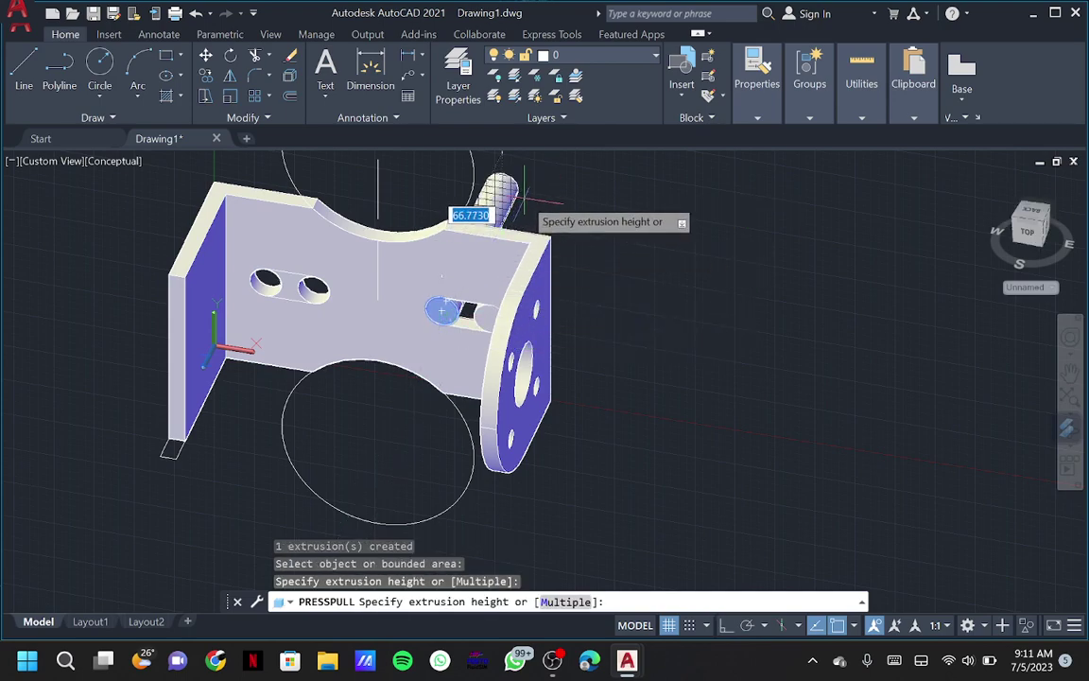
click(519, 204)
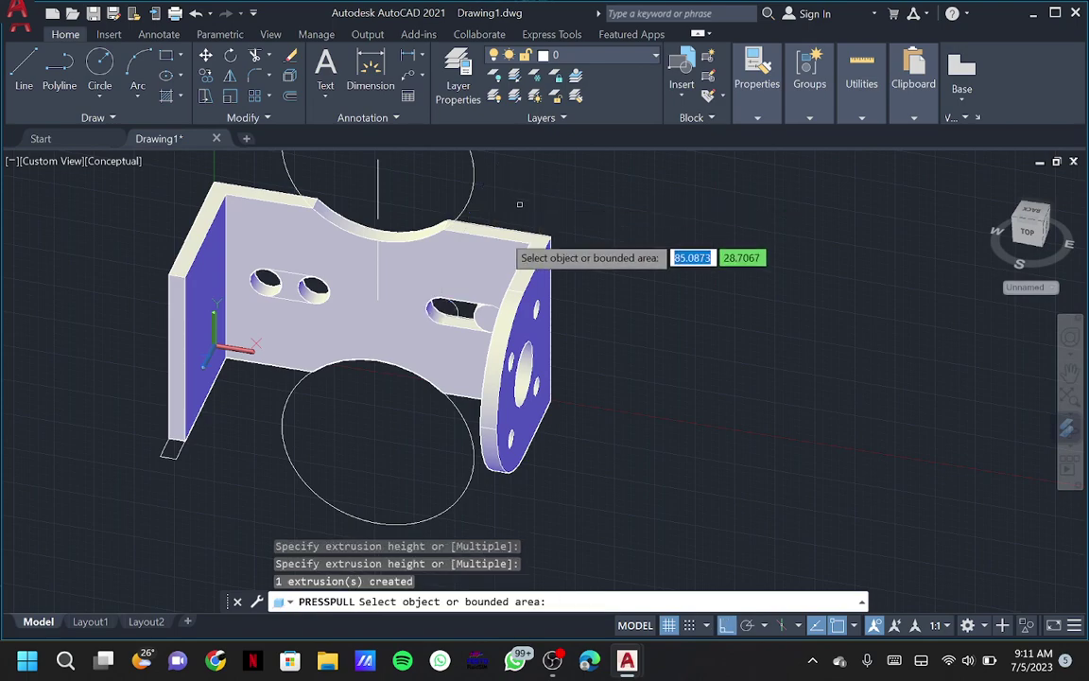
click(483, 317)
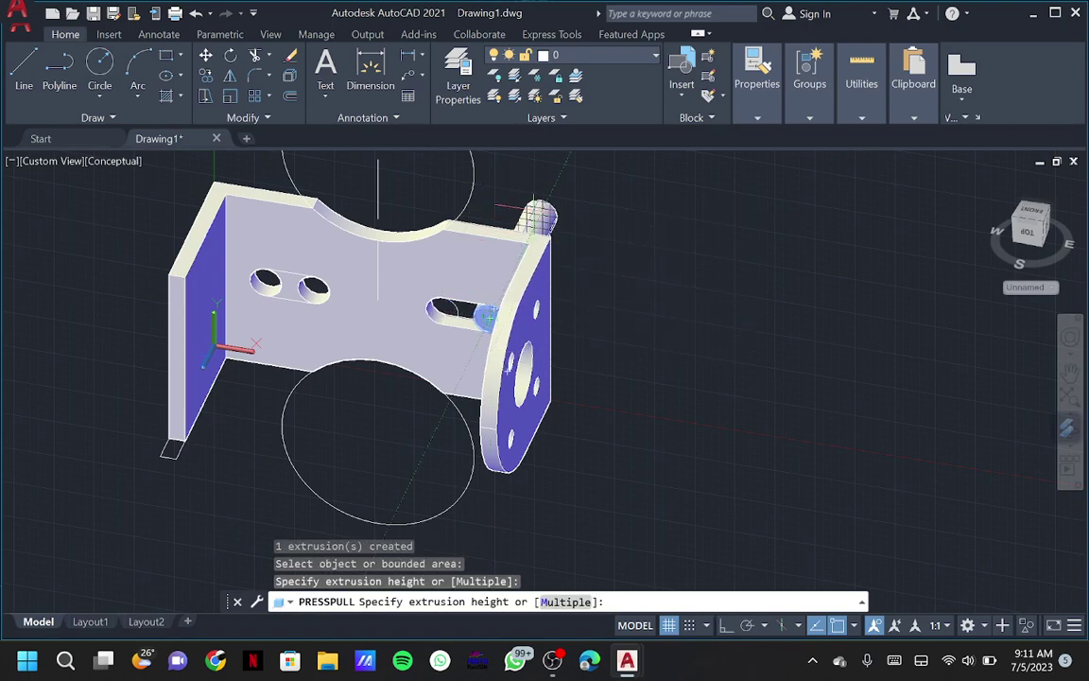
click(535, 213)
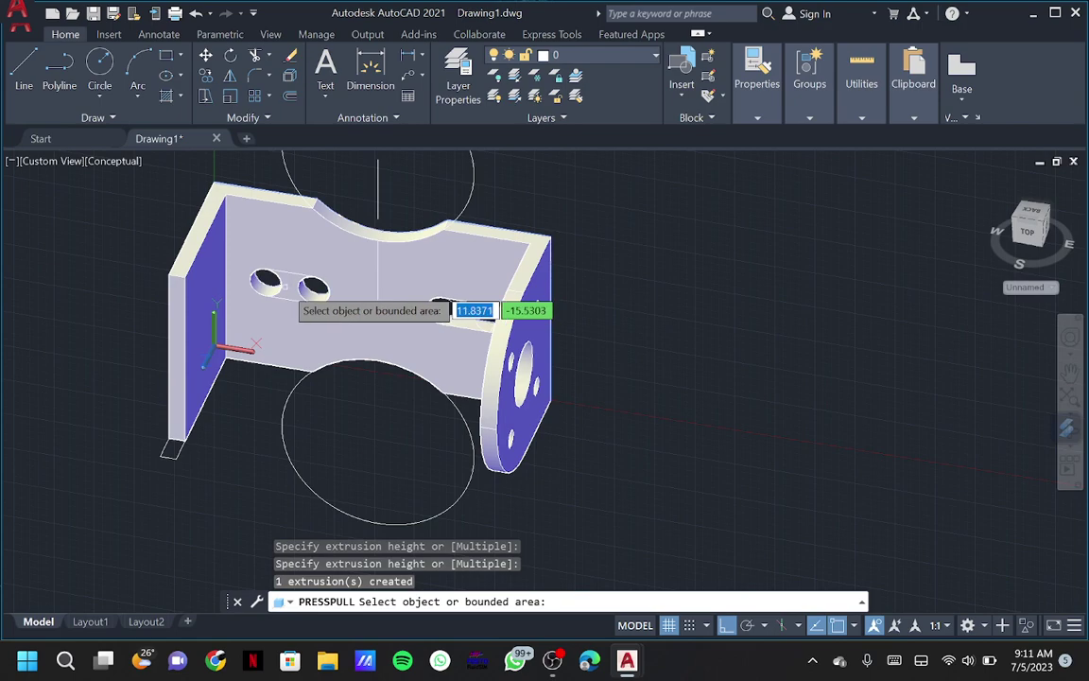
scroll(284, 287, up, 2)
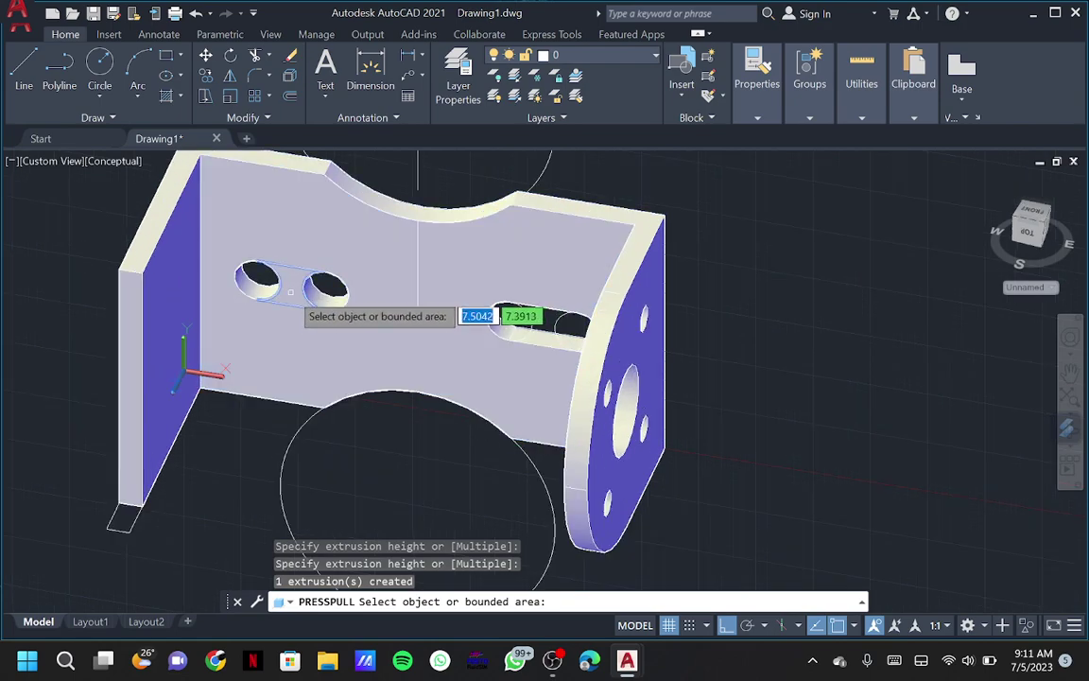
click(291, 293)
click(290, 292)
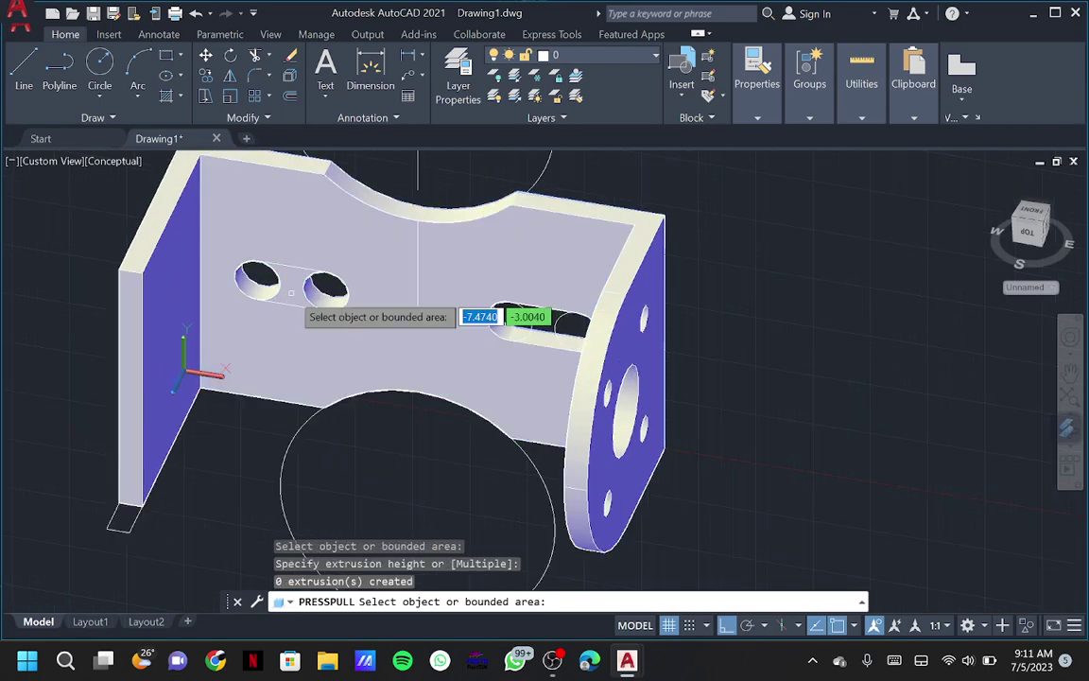
key(Return)
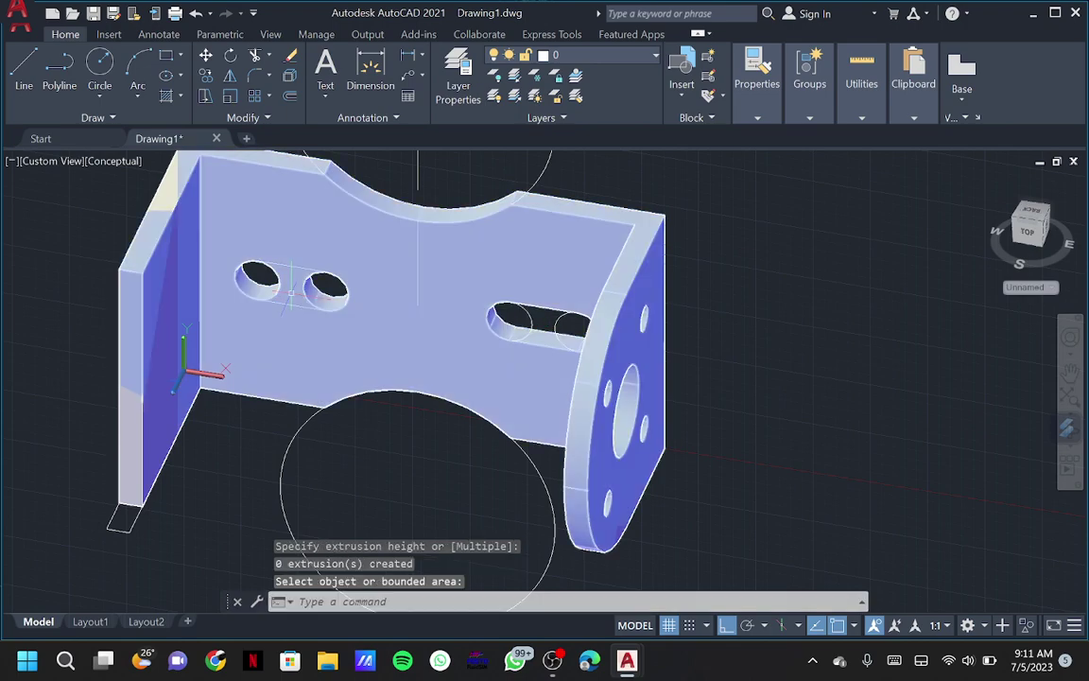
Switch to 2D Wireframe and delete the two tangent lines between the circles
key(Escape)
scroll(293, 281, up, 1)
scroll(293, 281, up, 4)
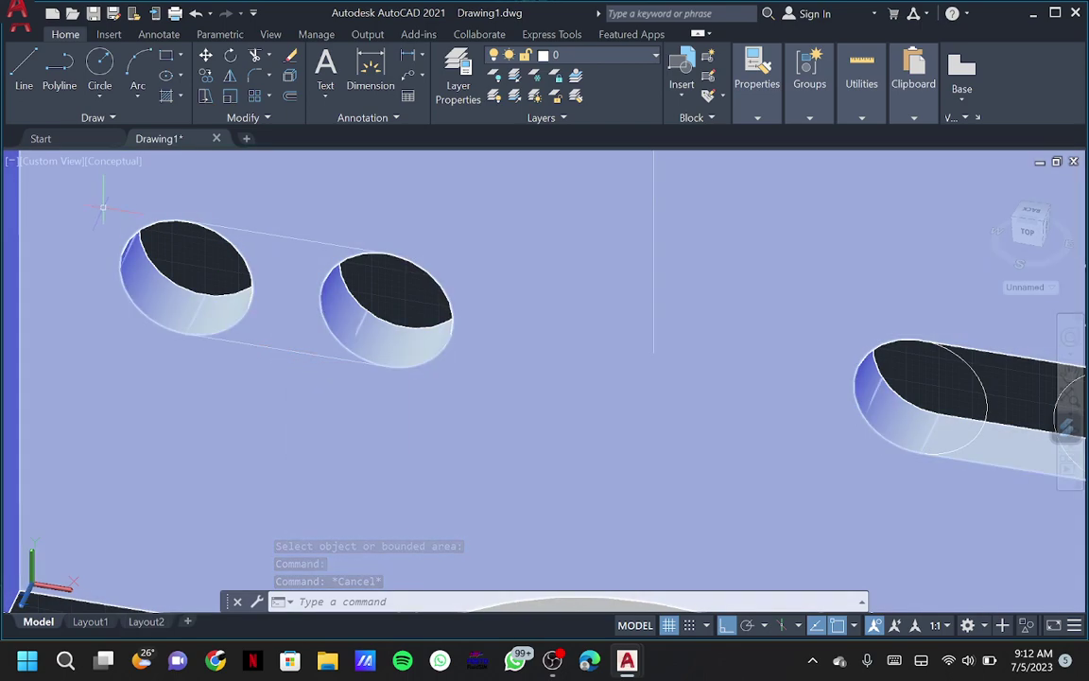
click(112, 163)
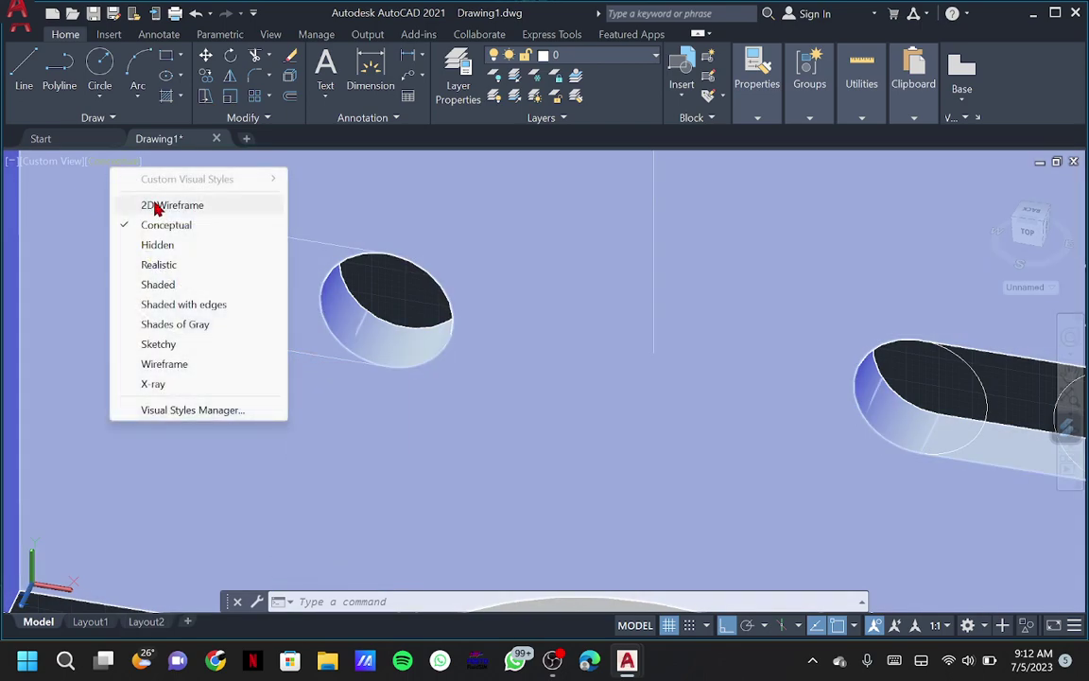
click(157, 209)
click(294, 240)
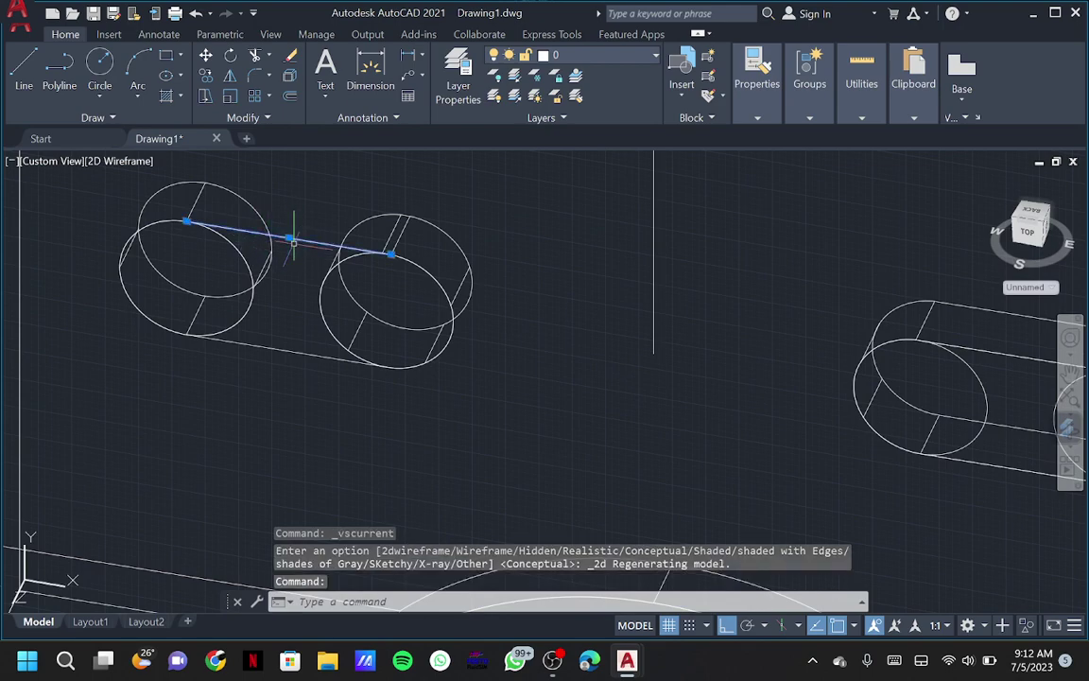
drag(293, 290, 275, 376)
key(Delete)
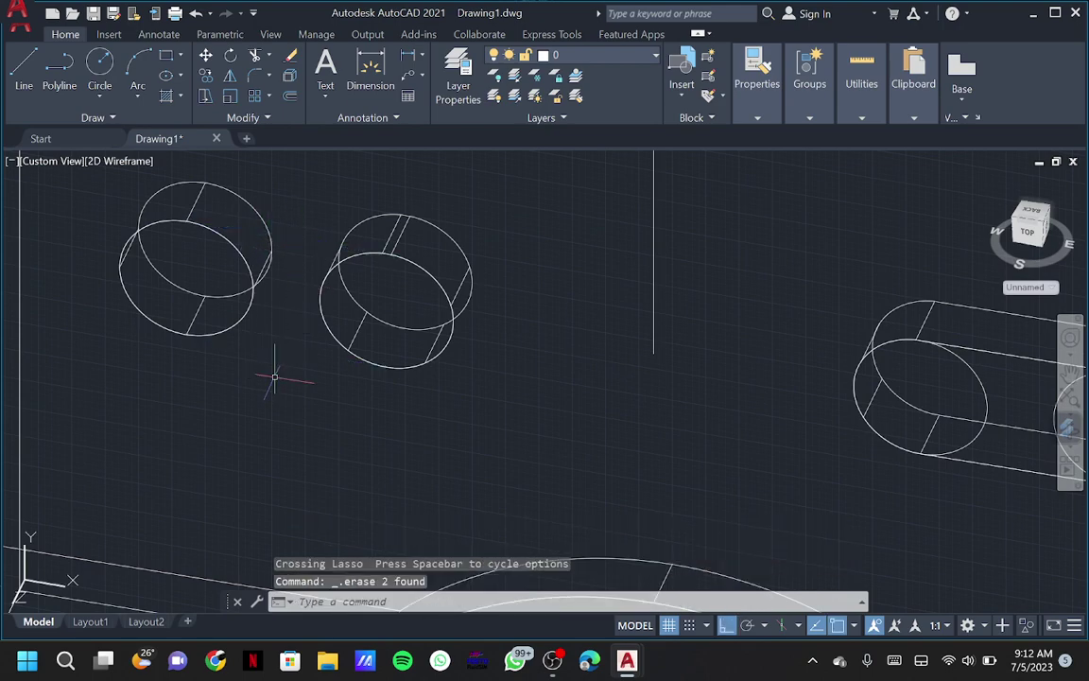
Redraw the lower line from the left ellipse's bottom quadrant to the right circle
text(l)
key(Return)
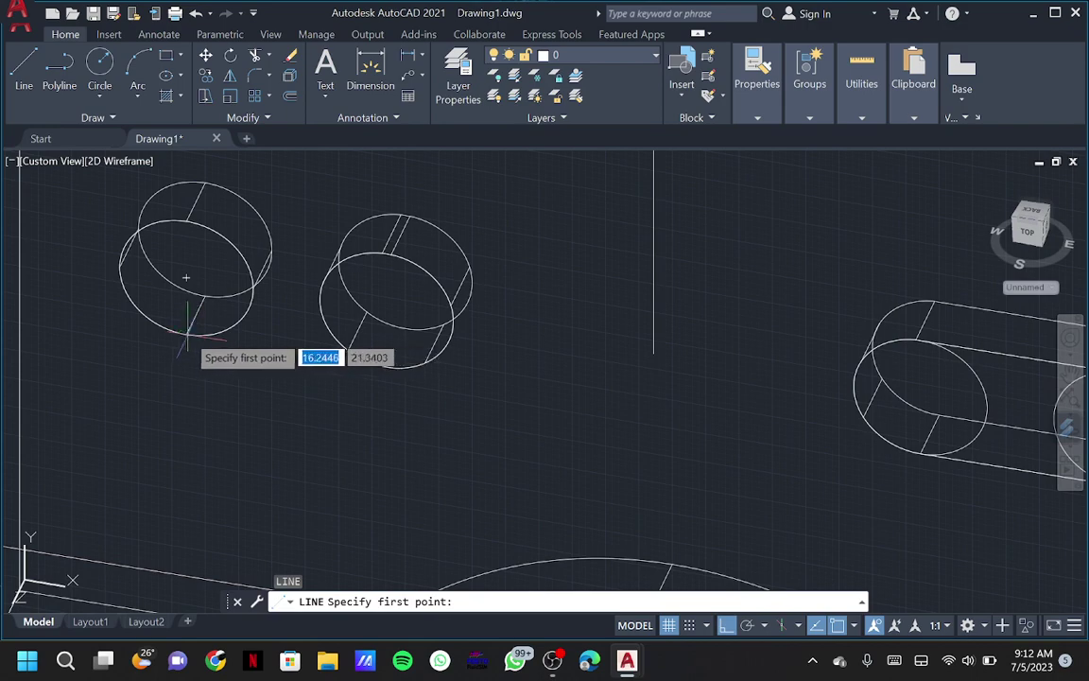
click(186, 335)
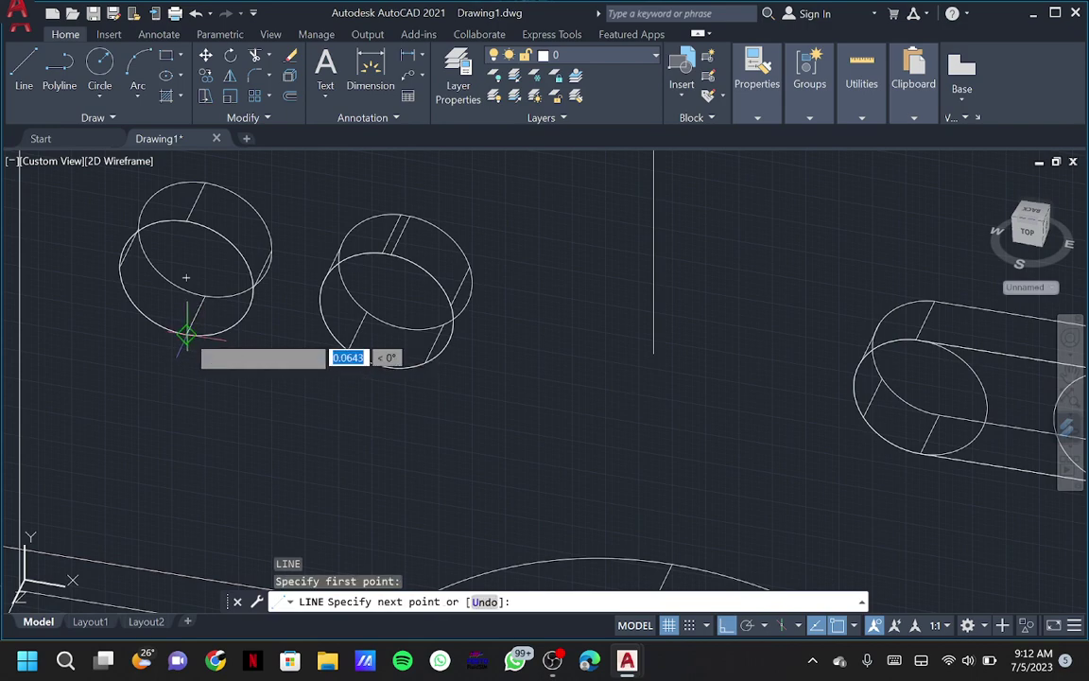
click(385, 368)
key(Escape)
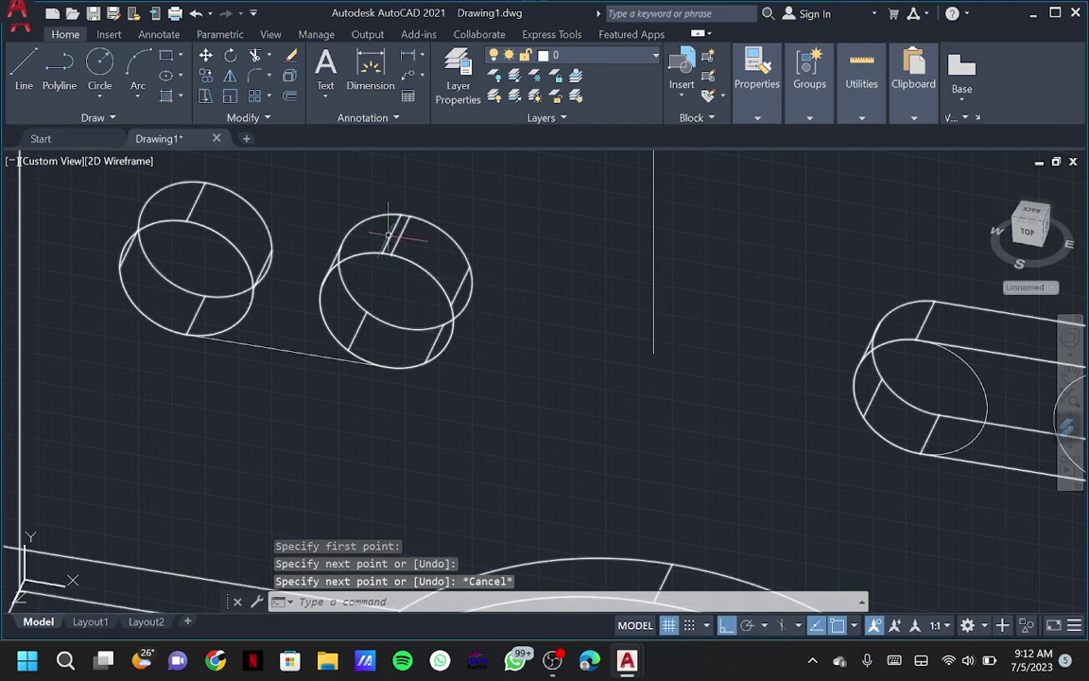
Redraw the upper line from the left cylinder's top edge tangent to the right cylinder
text(l)
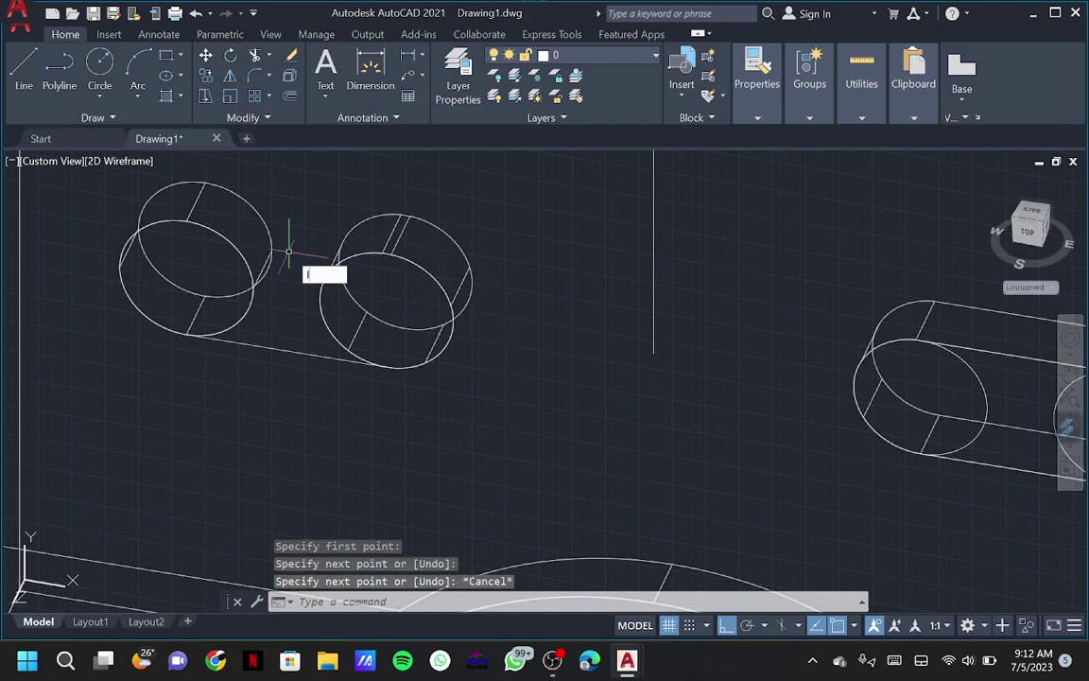
key(Return)
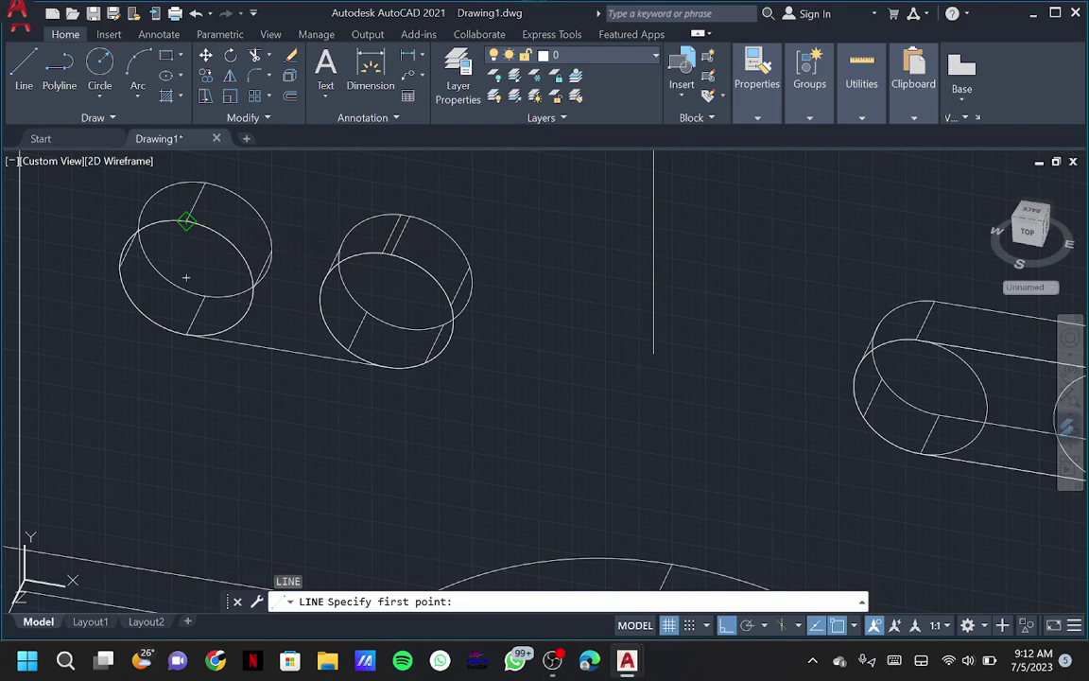
click(187, 222)
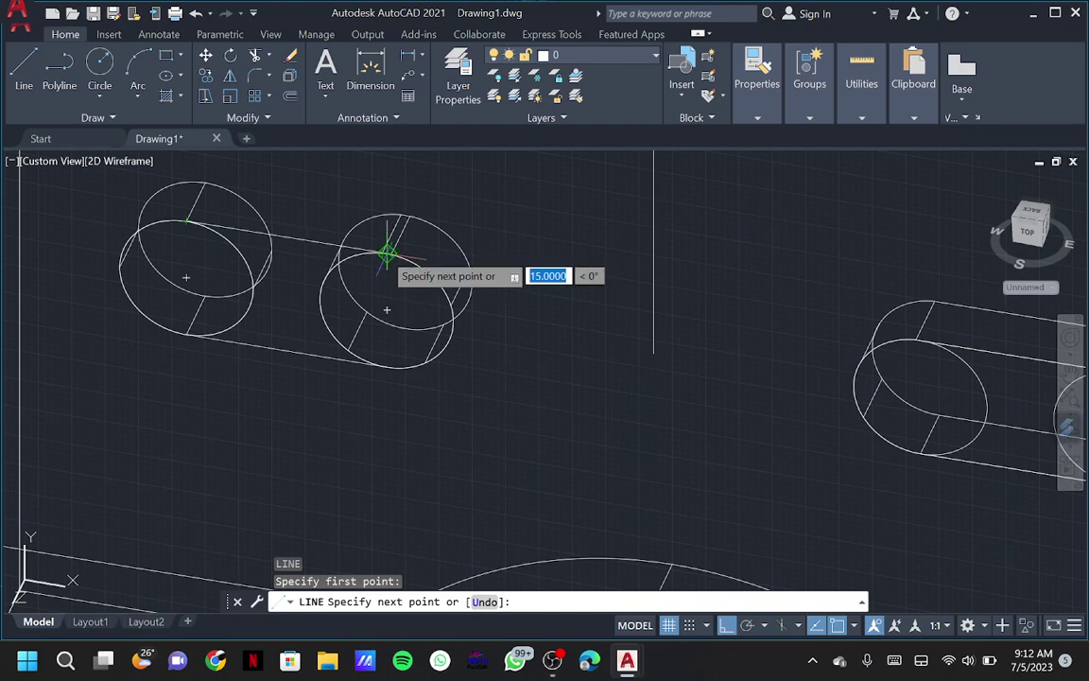
click(387, 254)
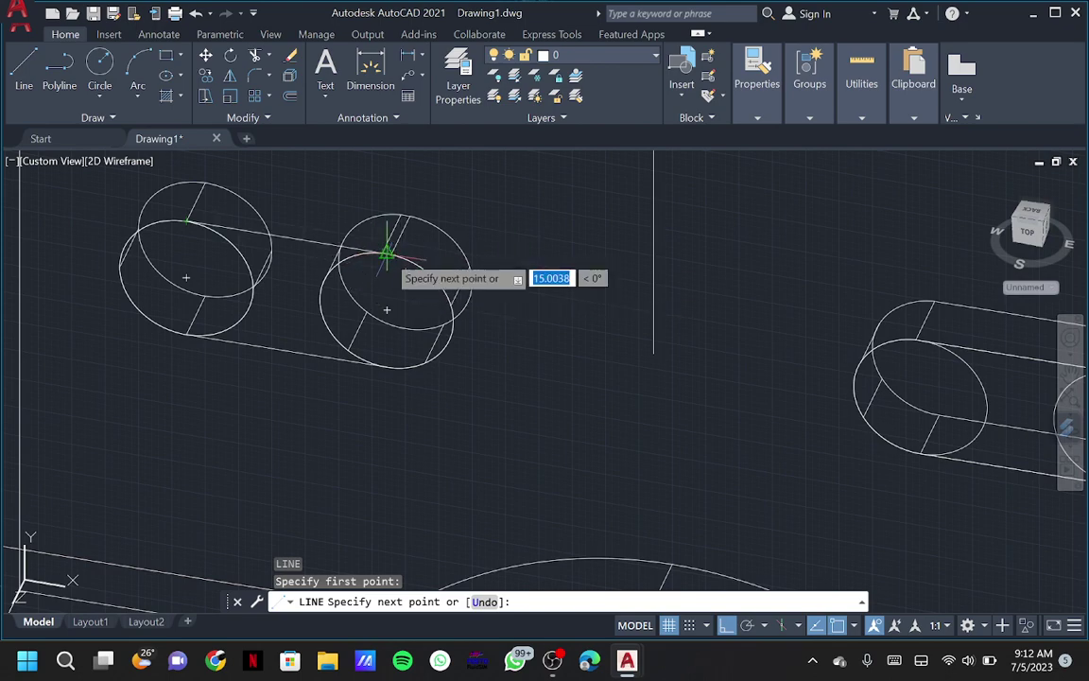
click(387, 254)
key(Escape)
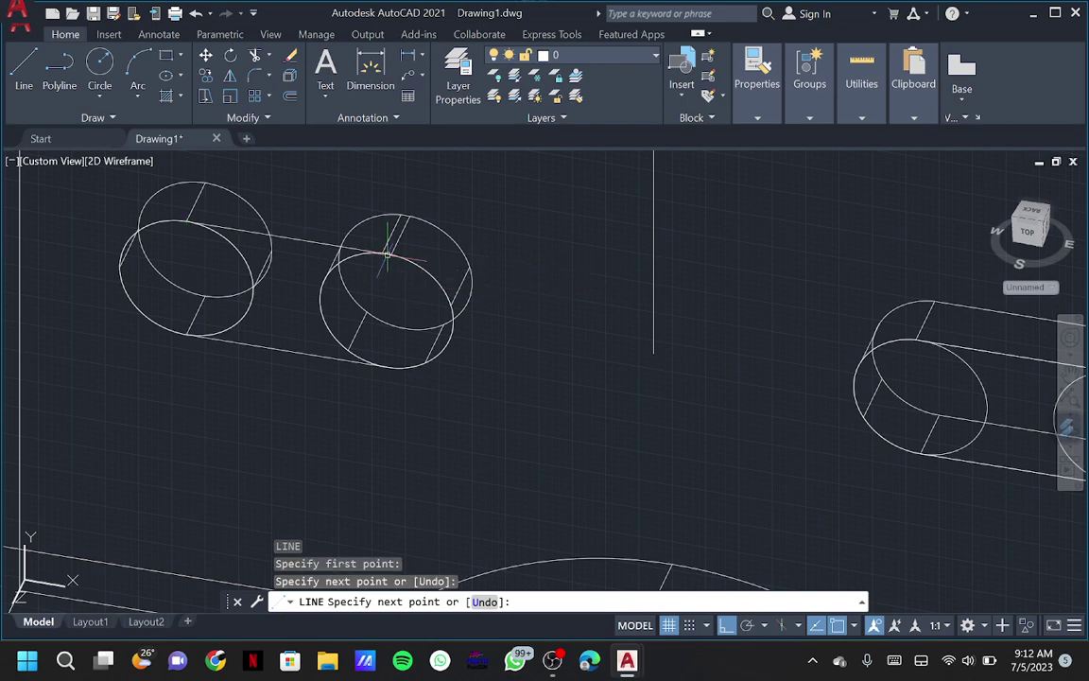
Start two more lines at the right cylinder and cancel both unfinished
key(Return)
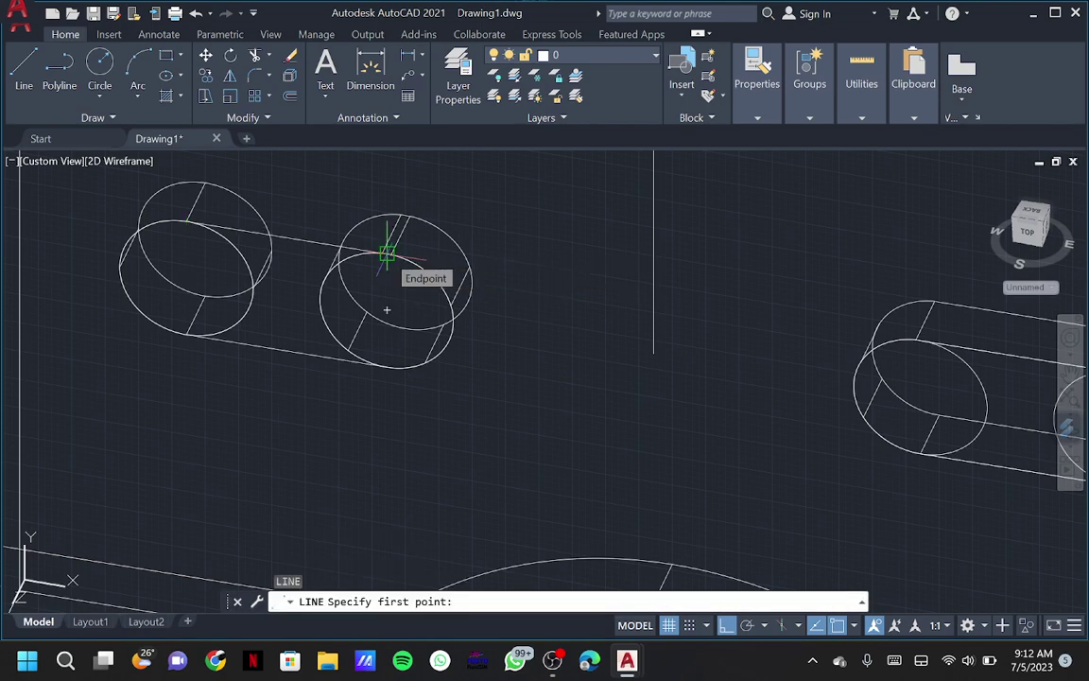
click(387, 252)
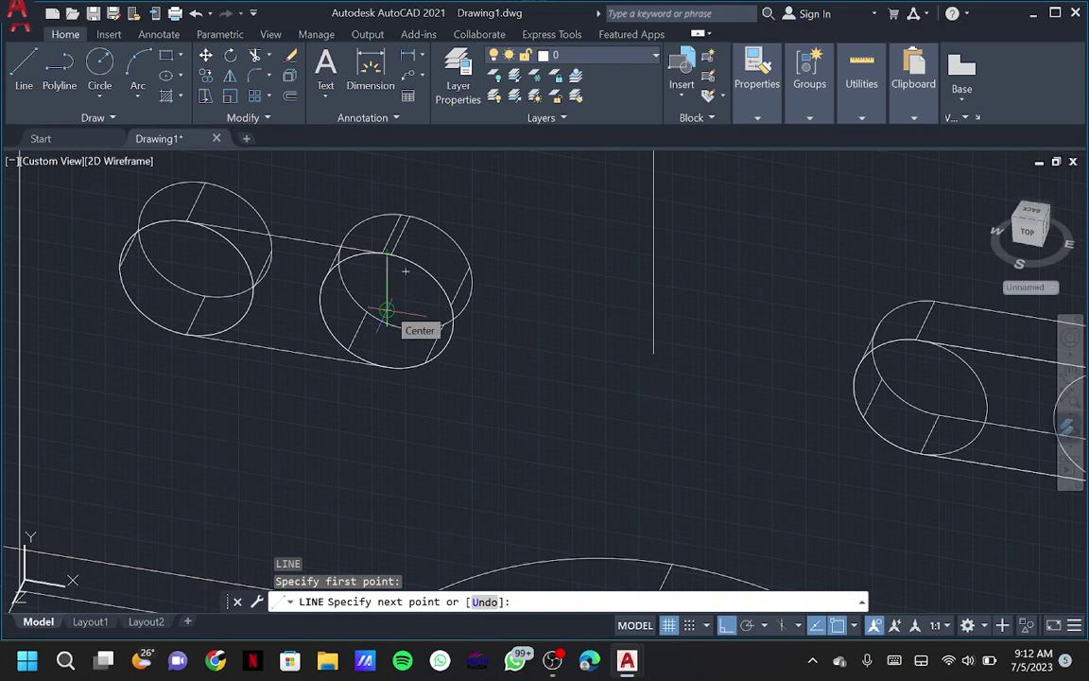
key(Escape)
key(Return)
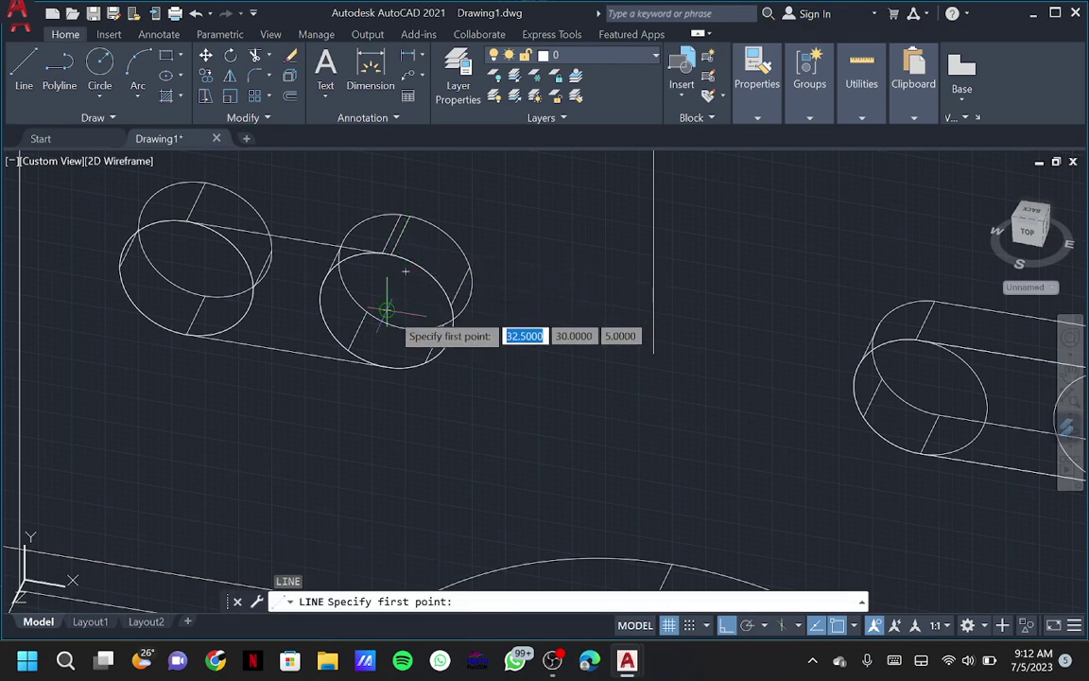
click(405, 272)
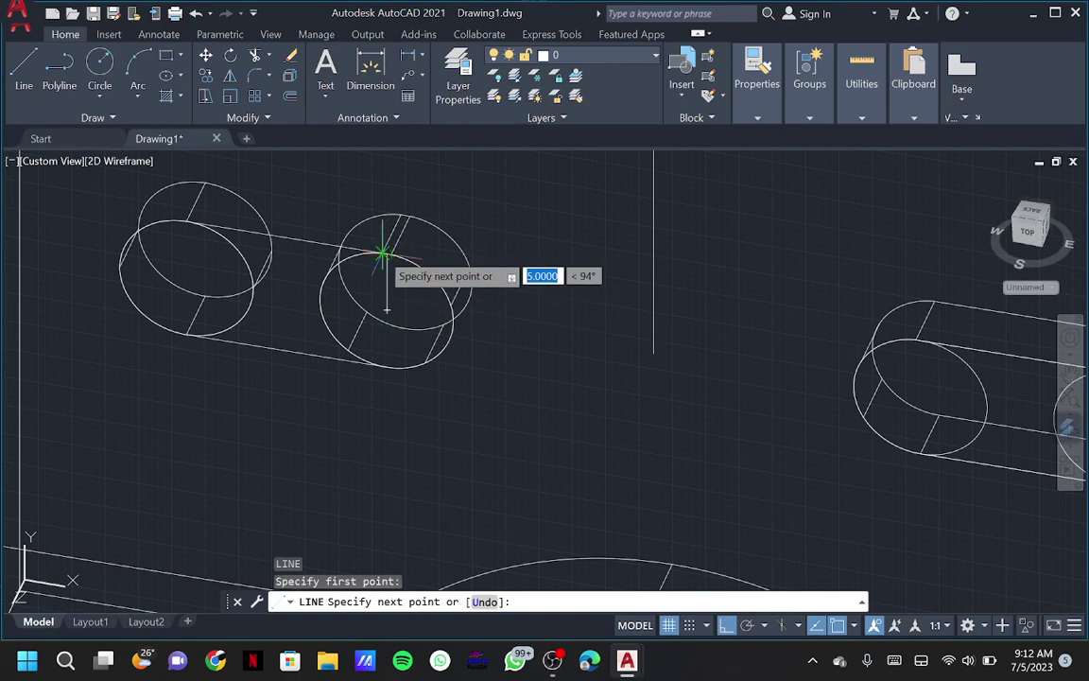
scroll(387, 308, up, 2)
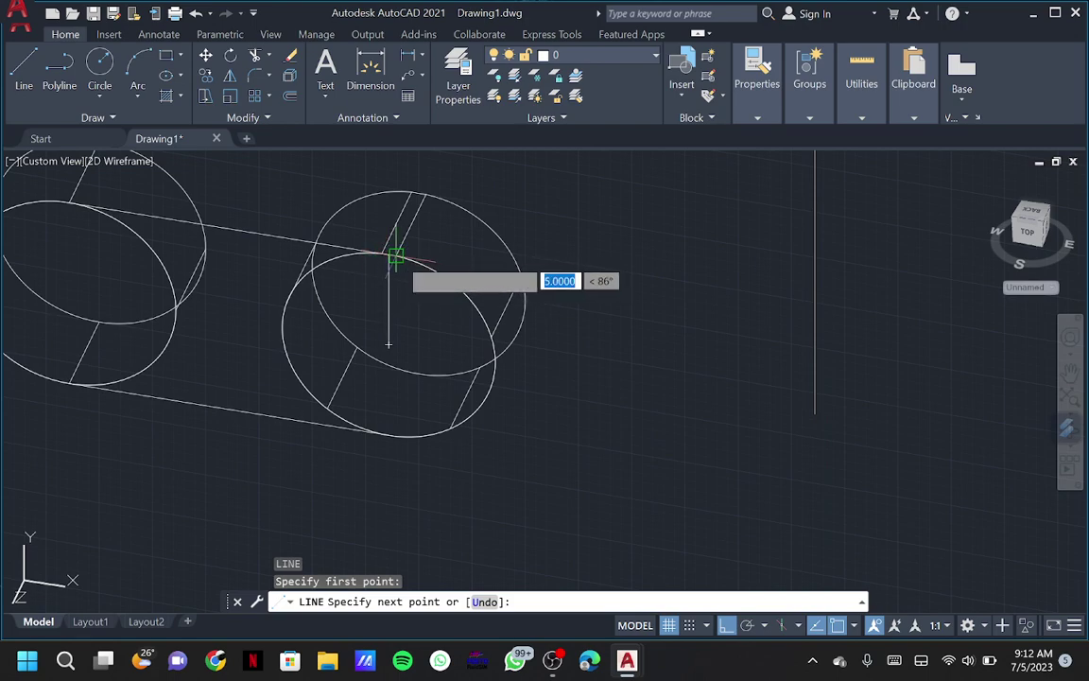
key(Escape)
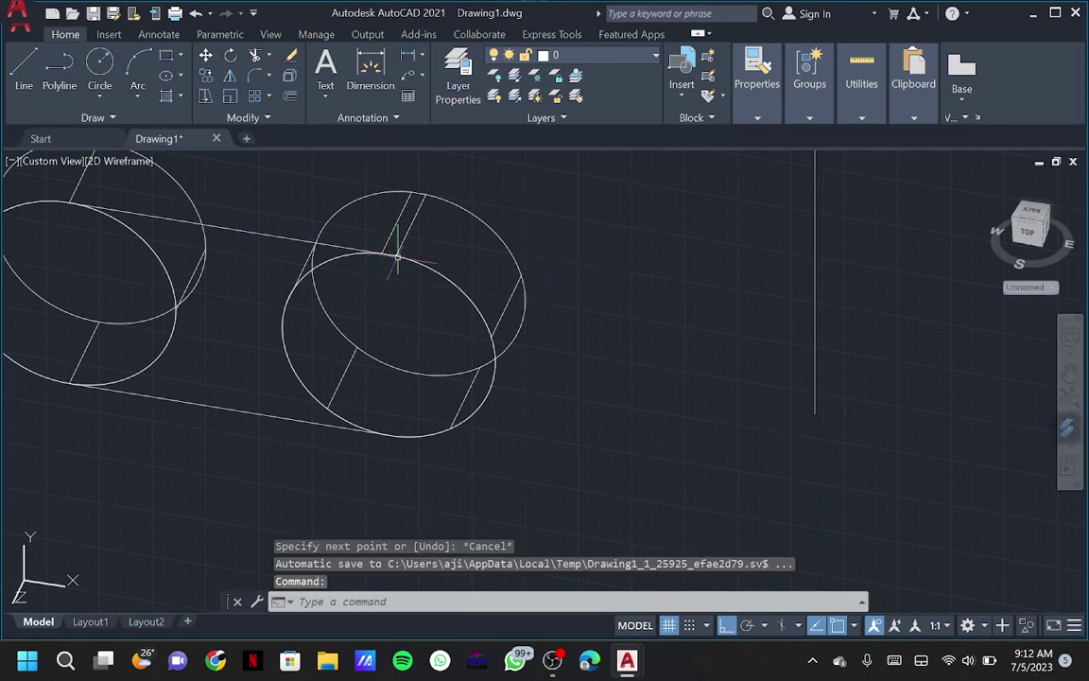
scroll(397, 257, down, 2)
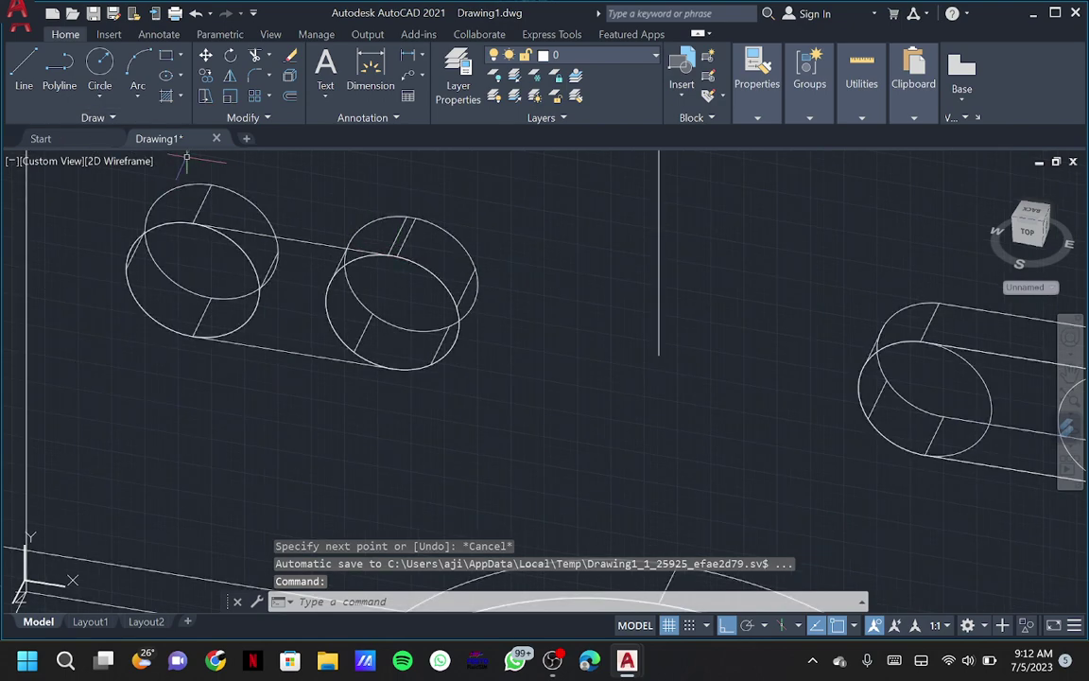
text(pres)
key(Return)
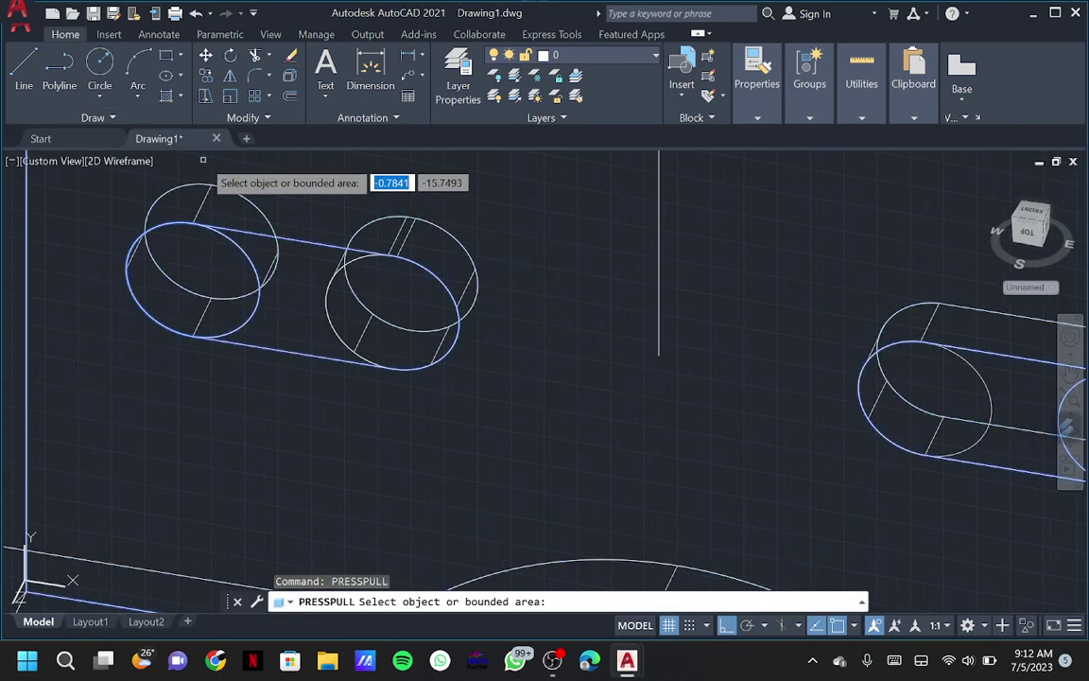
click(281, 324)
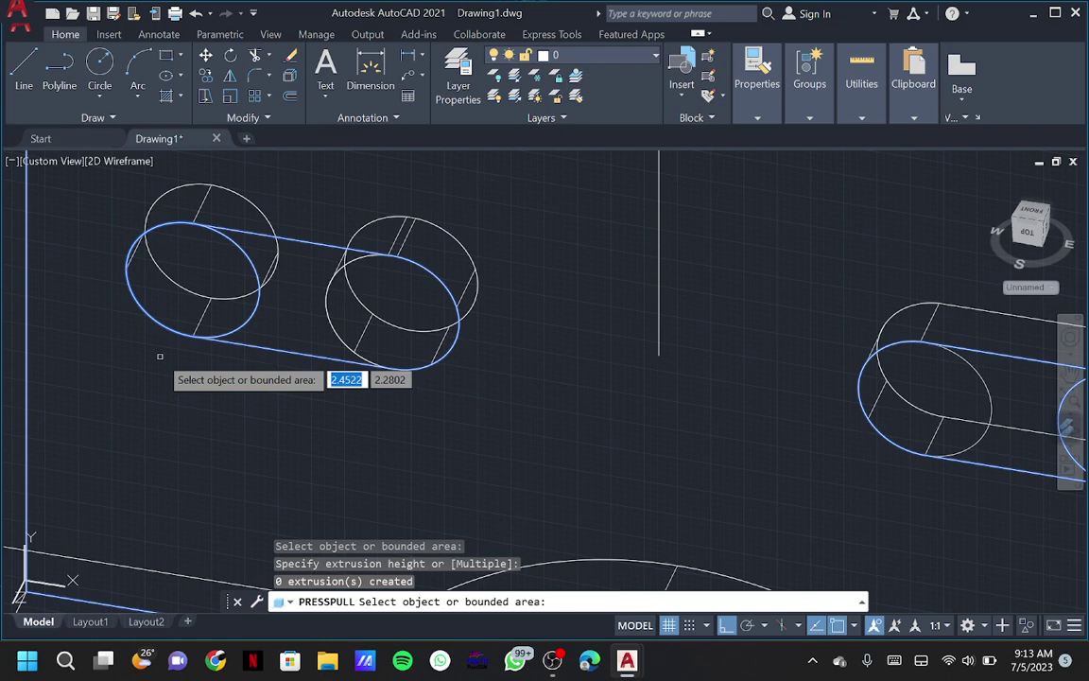
key(Escape)
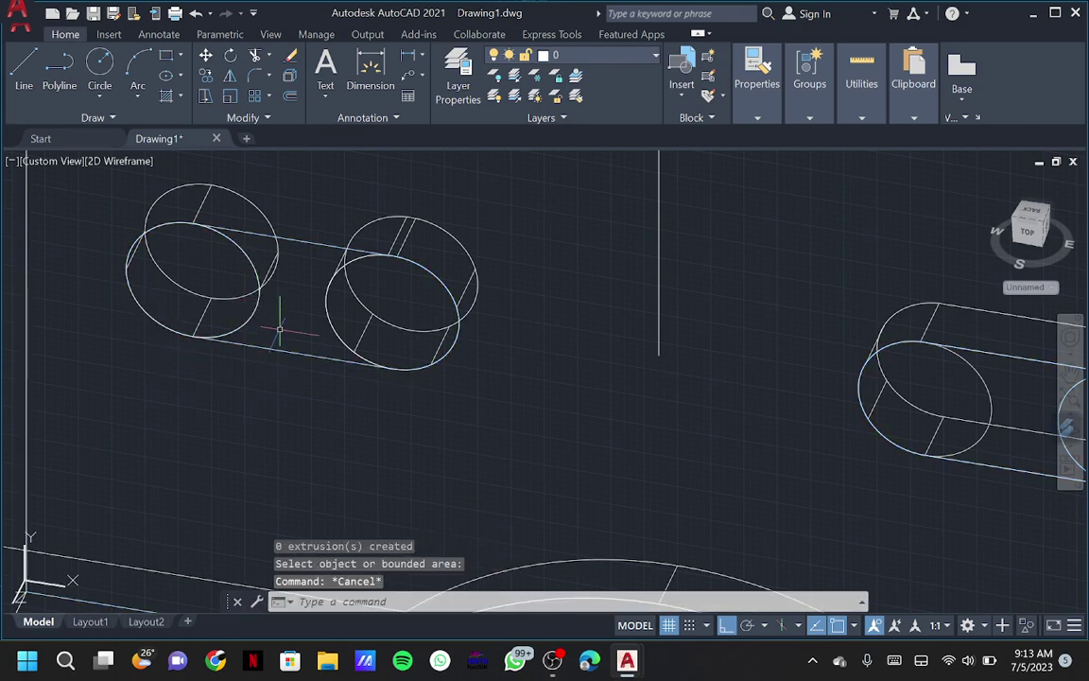
text(trim)
Trim away the unwanted segment of the slot outline between the circles
key(Return)
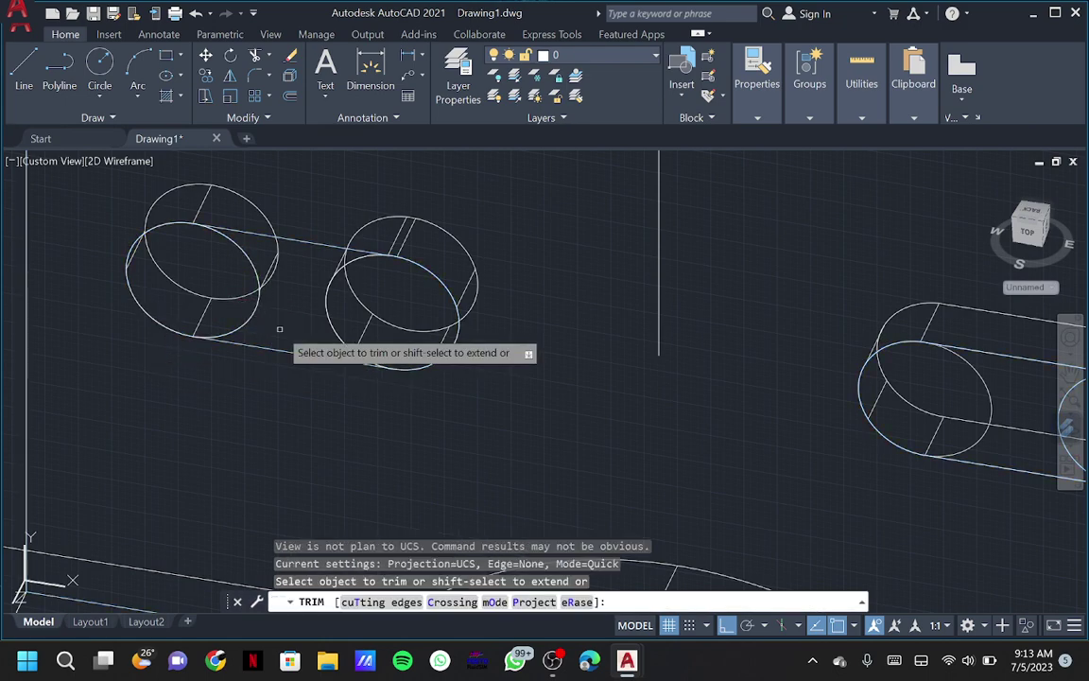
click(257, 306)
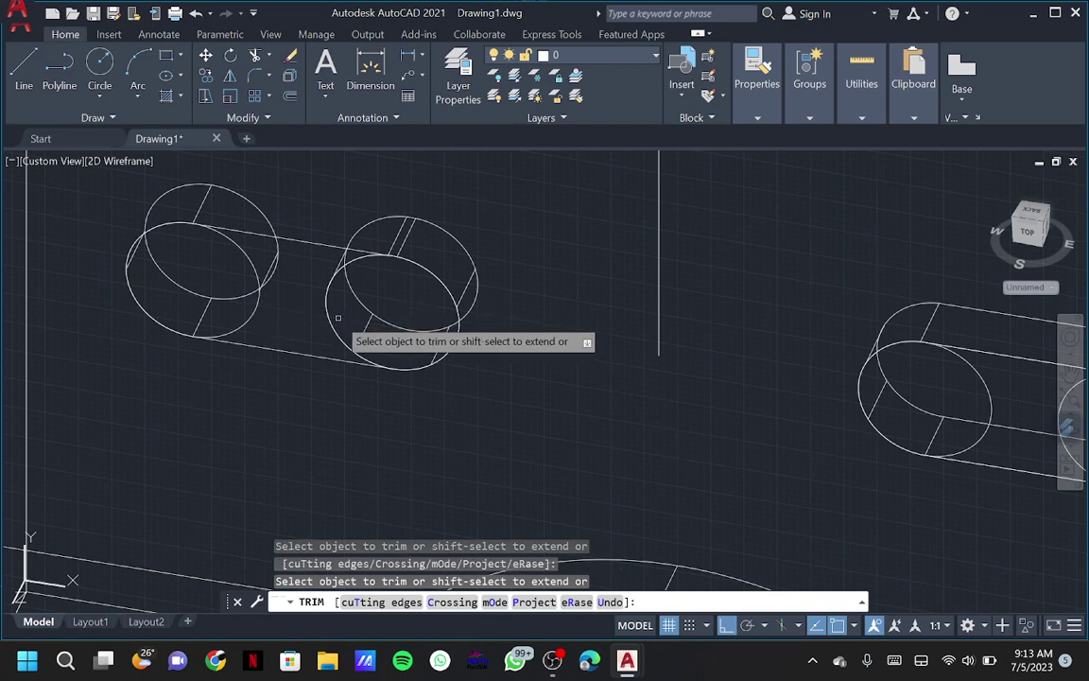
key(Escape)
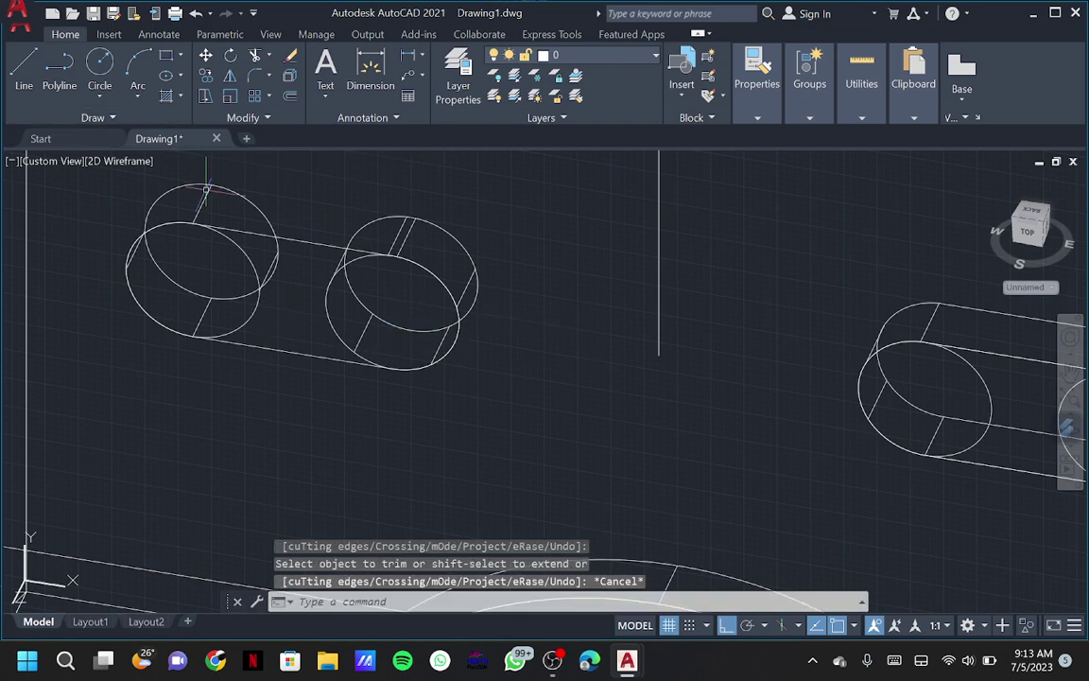
Attempt a press-pull on the area between the circles, ending it without extruding
text(PRess)
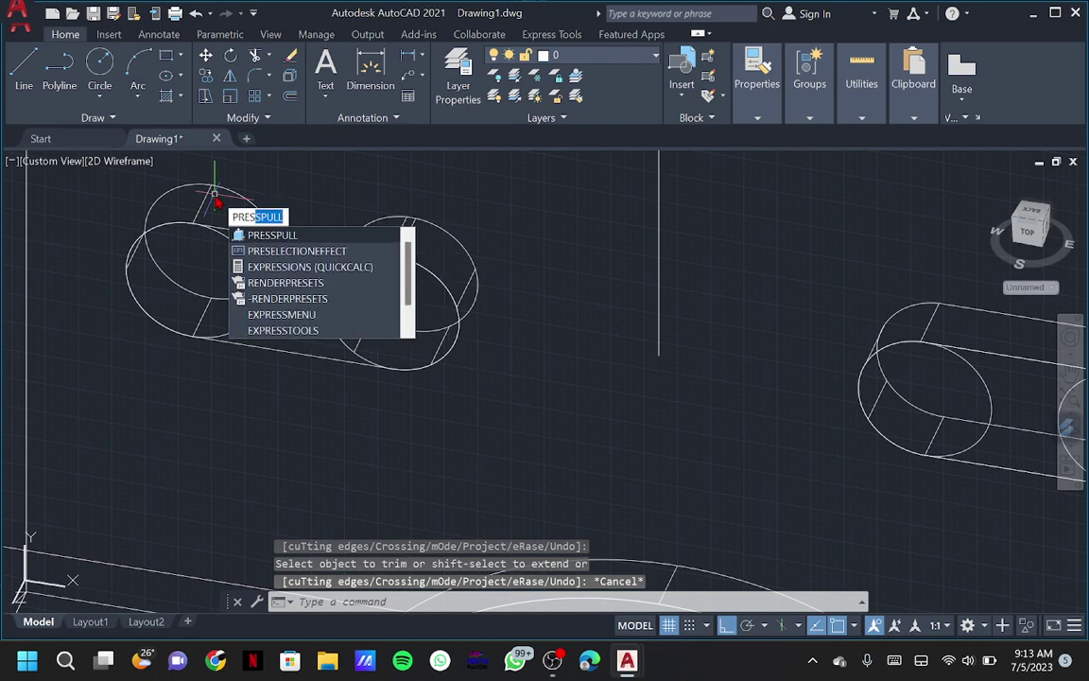
key(Return)
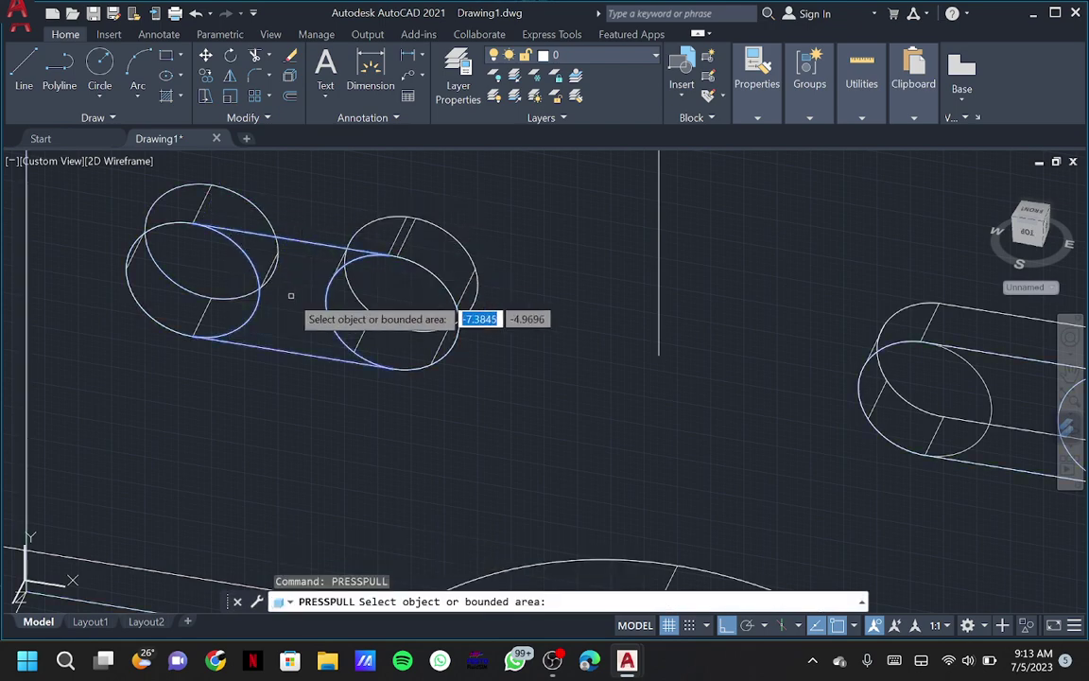
click(291, 296)
scroll(298, 294, down, 5)
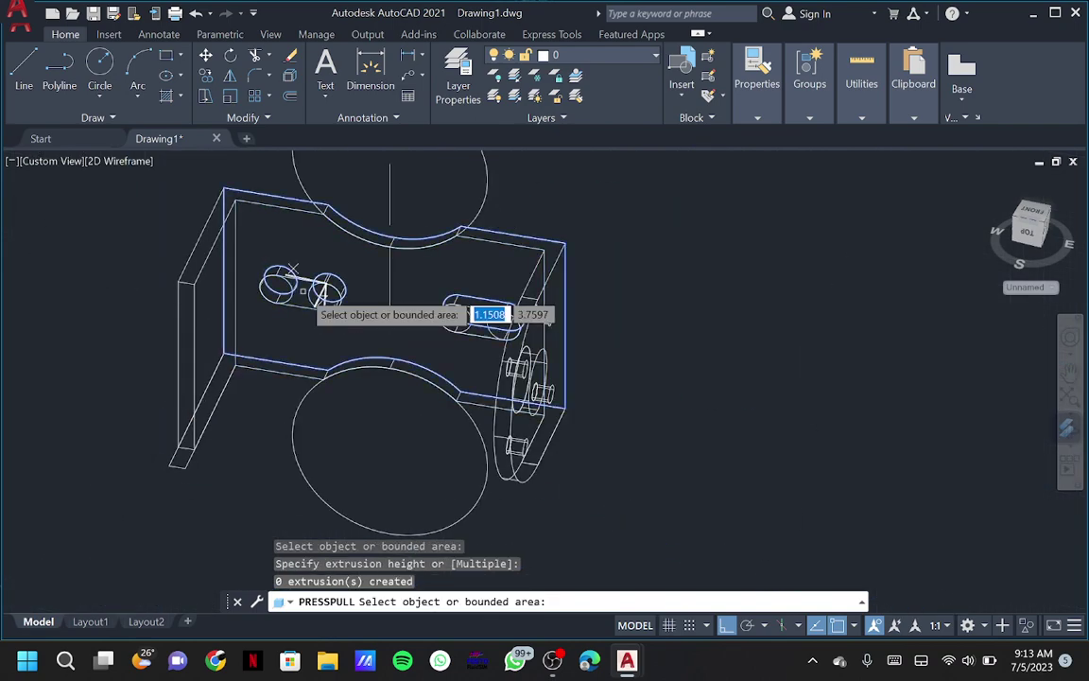
key(Return)
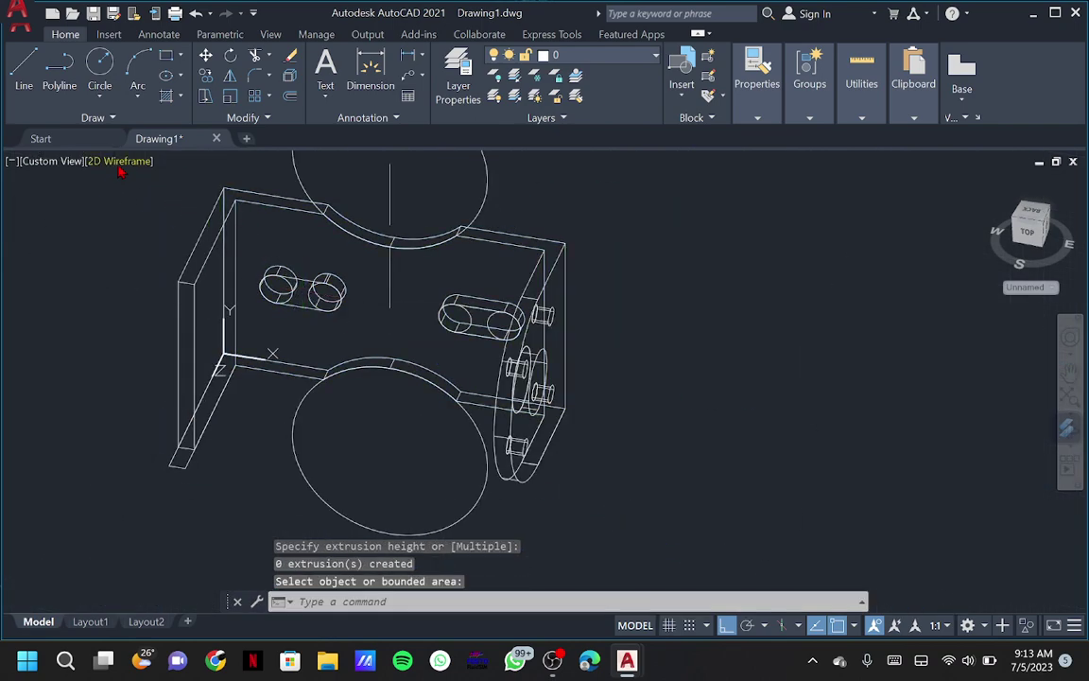
click(119, 164)
Set Conceptual shading and delete the two stray slot objects beside the bracket
click(131, 229)
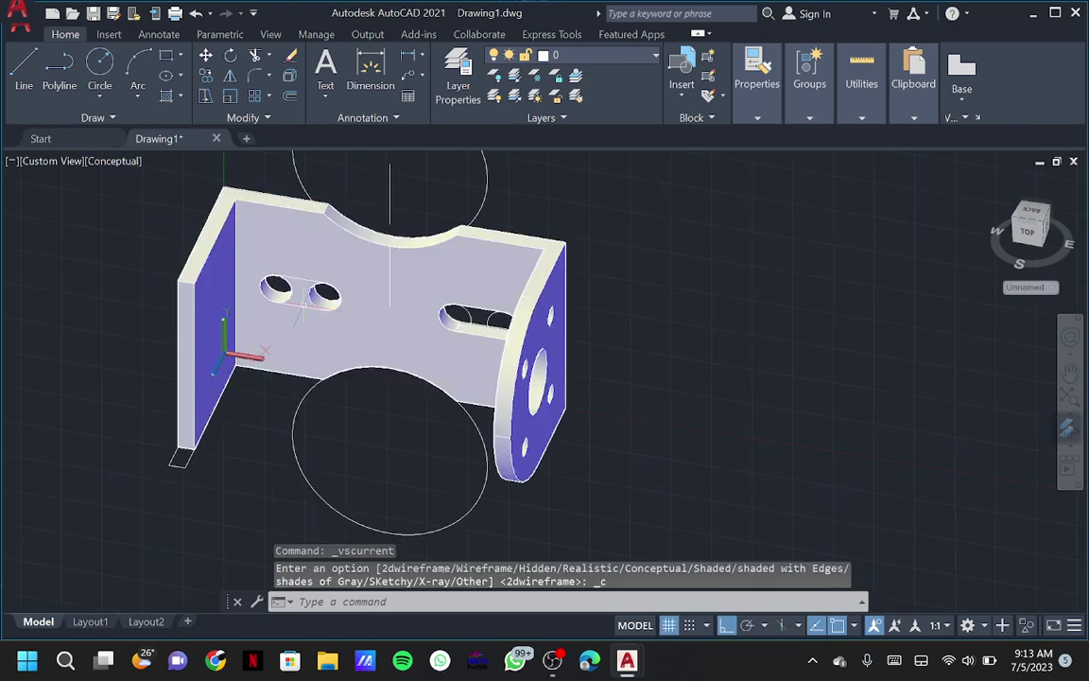
scroll(306, 317, up, 2)
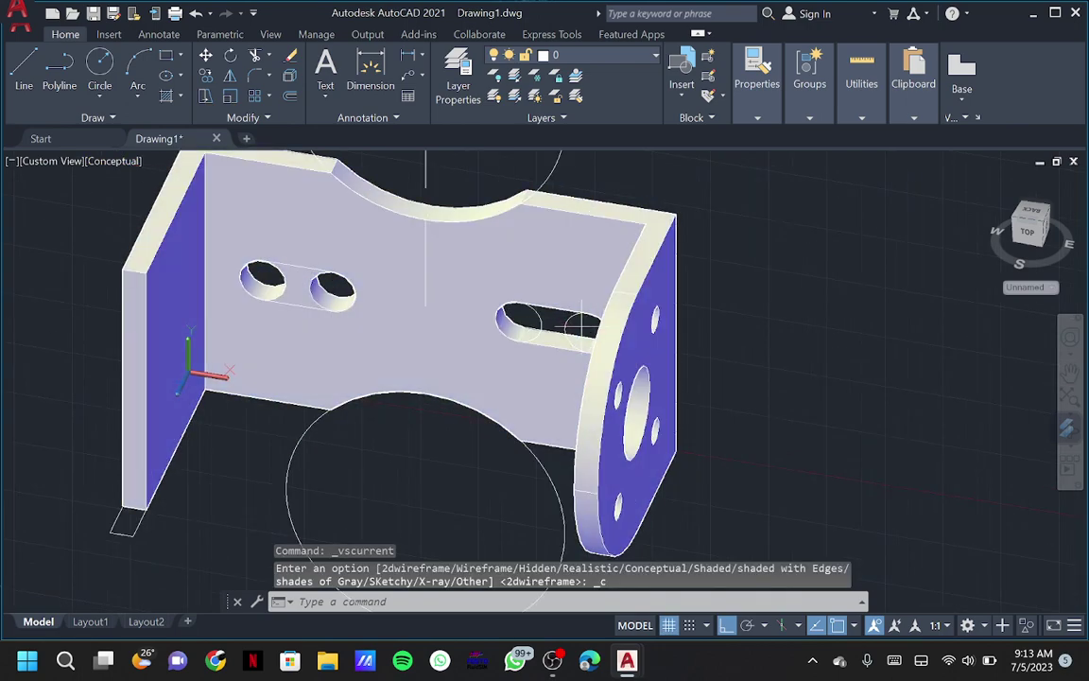
drag(580, 325, 530, 322)
key(Delete)
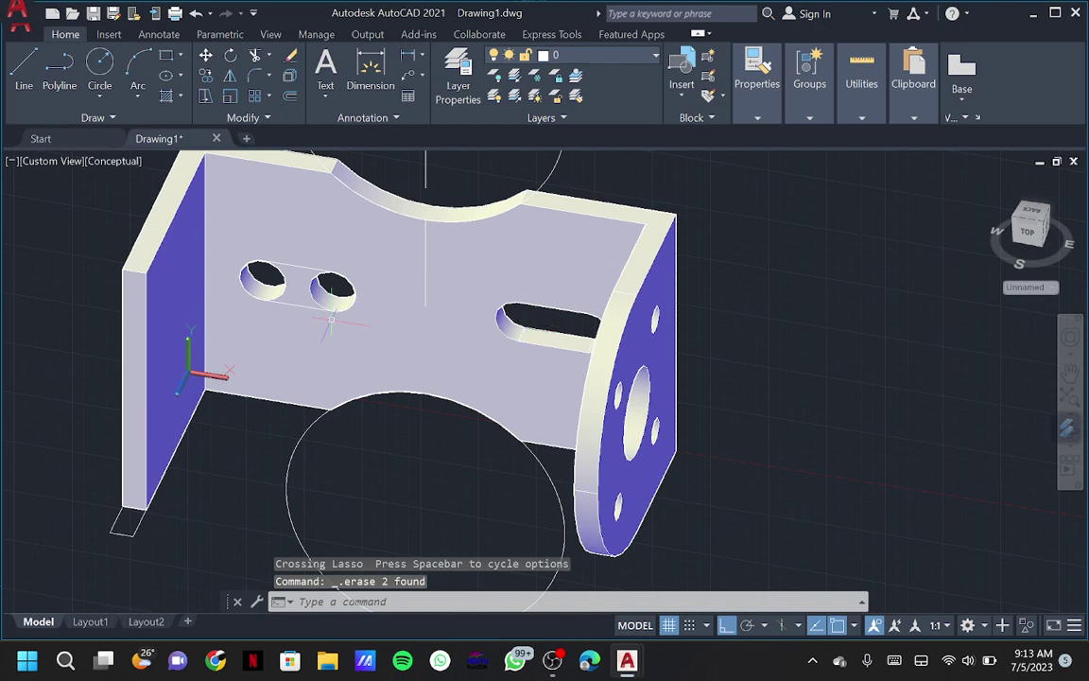
scroll(322, 319, up, 5)
scroll(319, 319, down, 5)
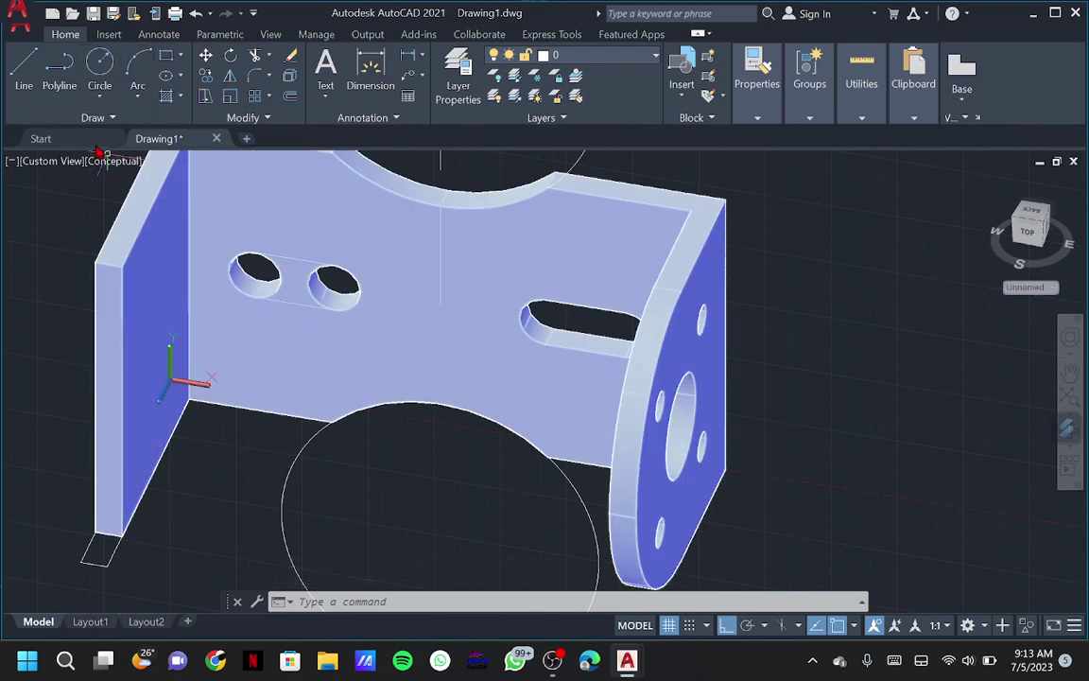
Draw a circle centred on the left base hole, sized to match the hole
click(107, 80)
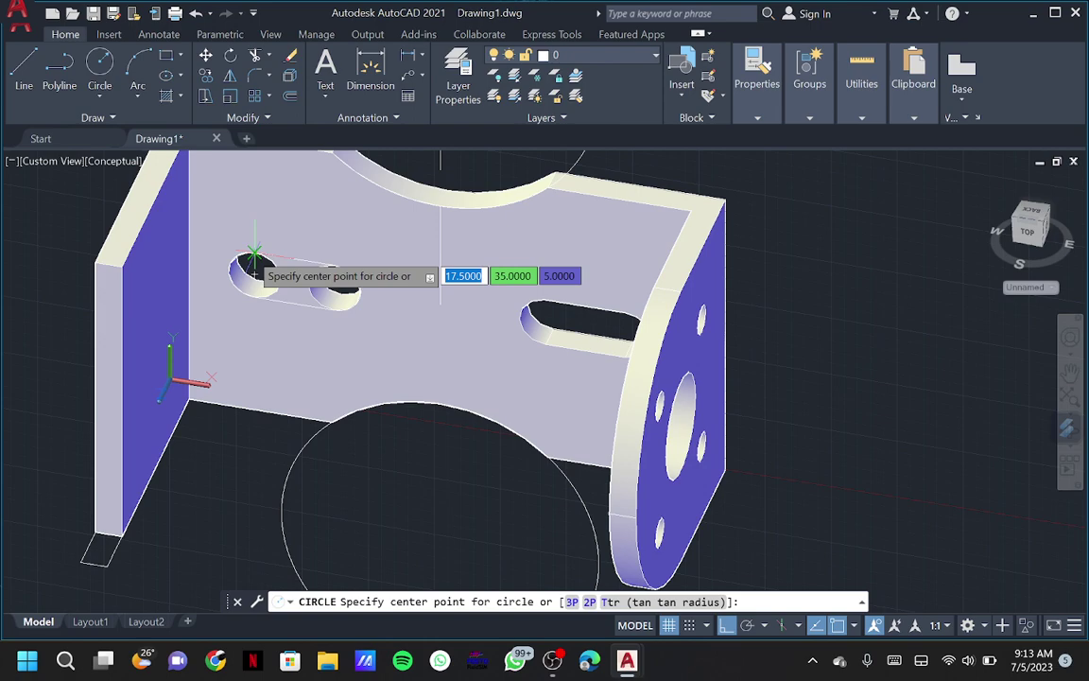
click(251, 271)
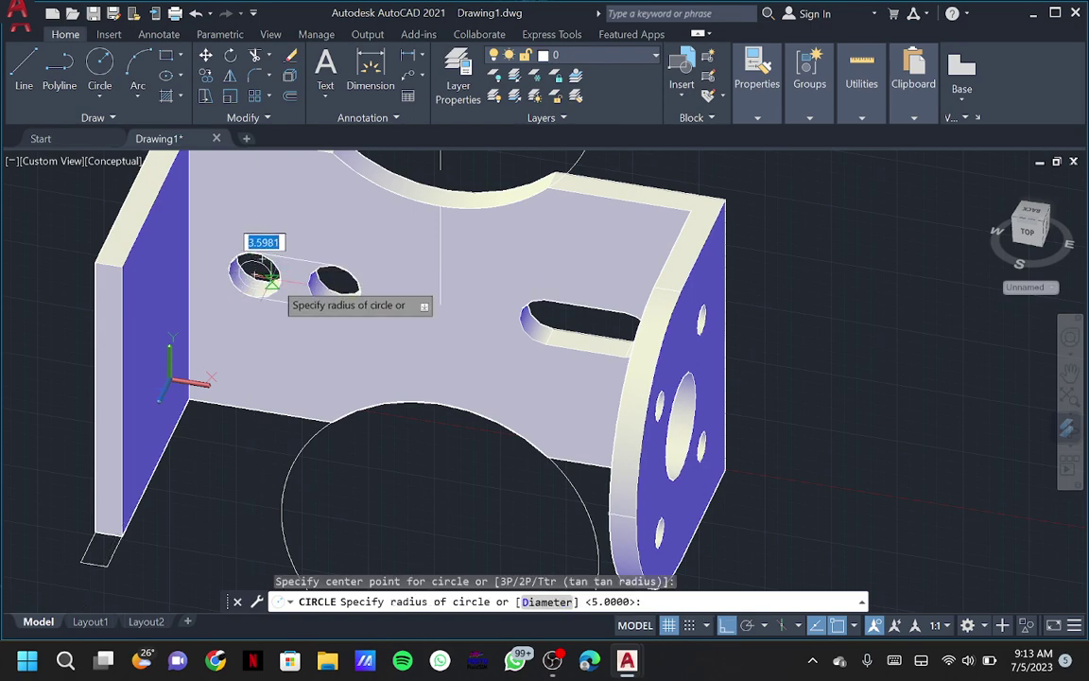
click(277, 285)
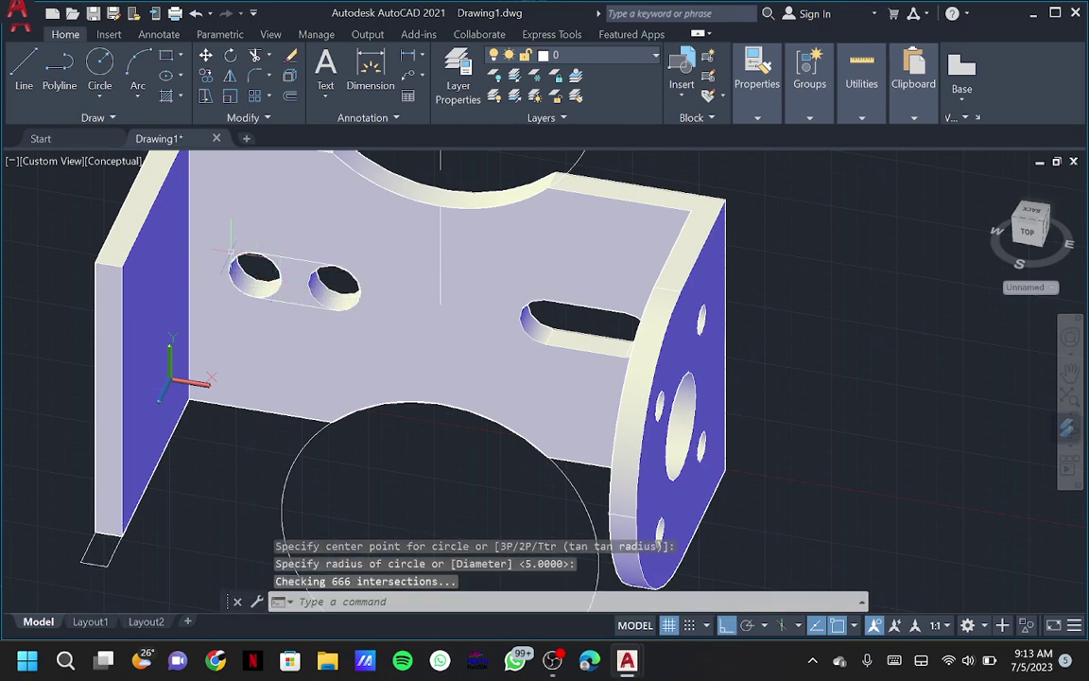
key(Escape)
Press-pull the circle through the plate thickness to fill the left hole, then select the cylinder
text(sspull)
key(Return)
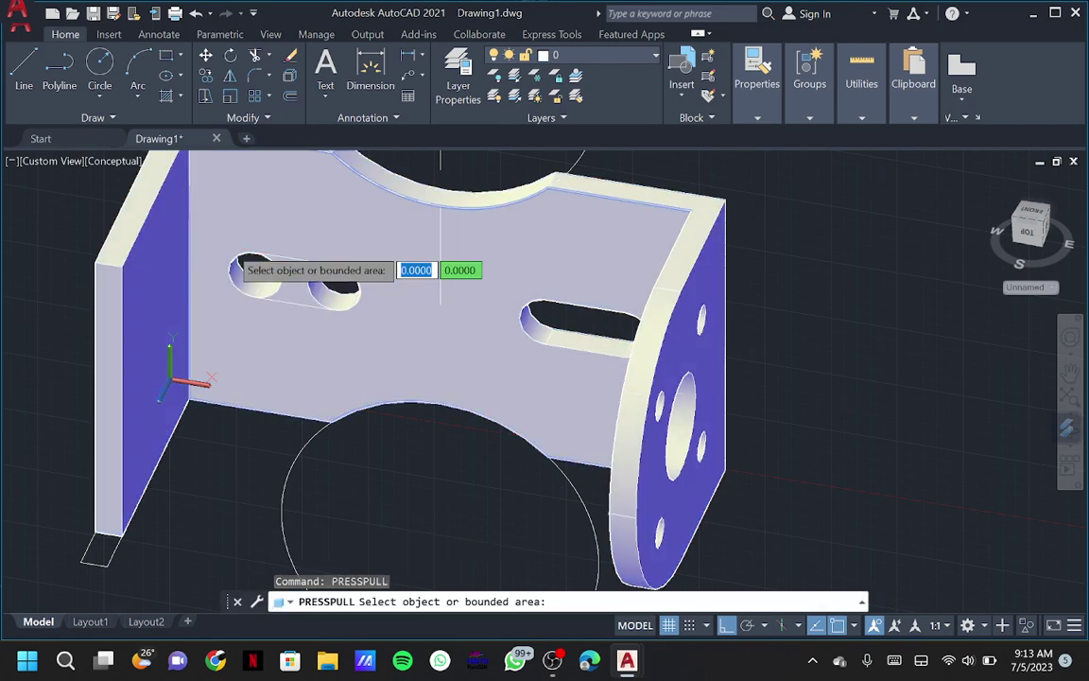
scroll(255, 272, up, 2)
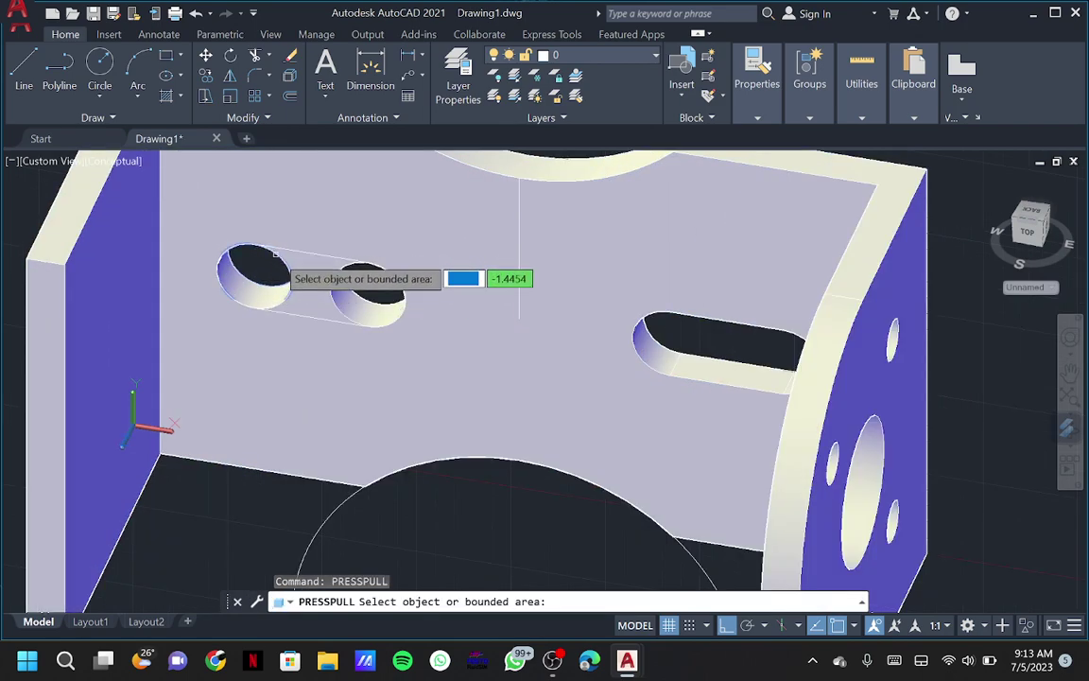
click(255, 274)
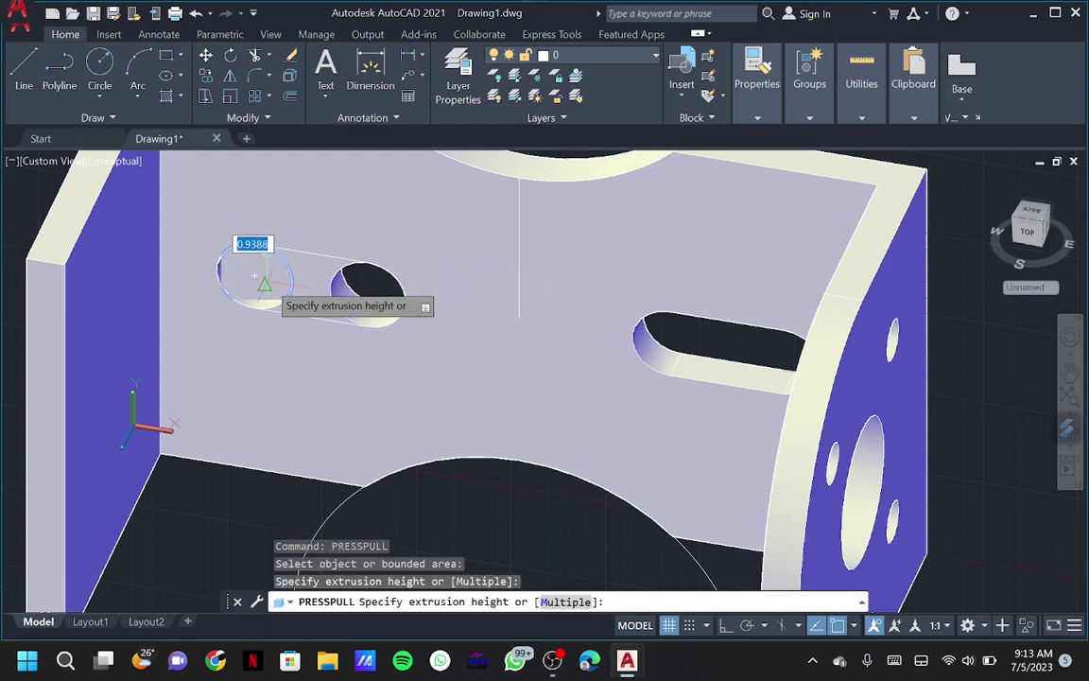
click(264, 254)
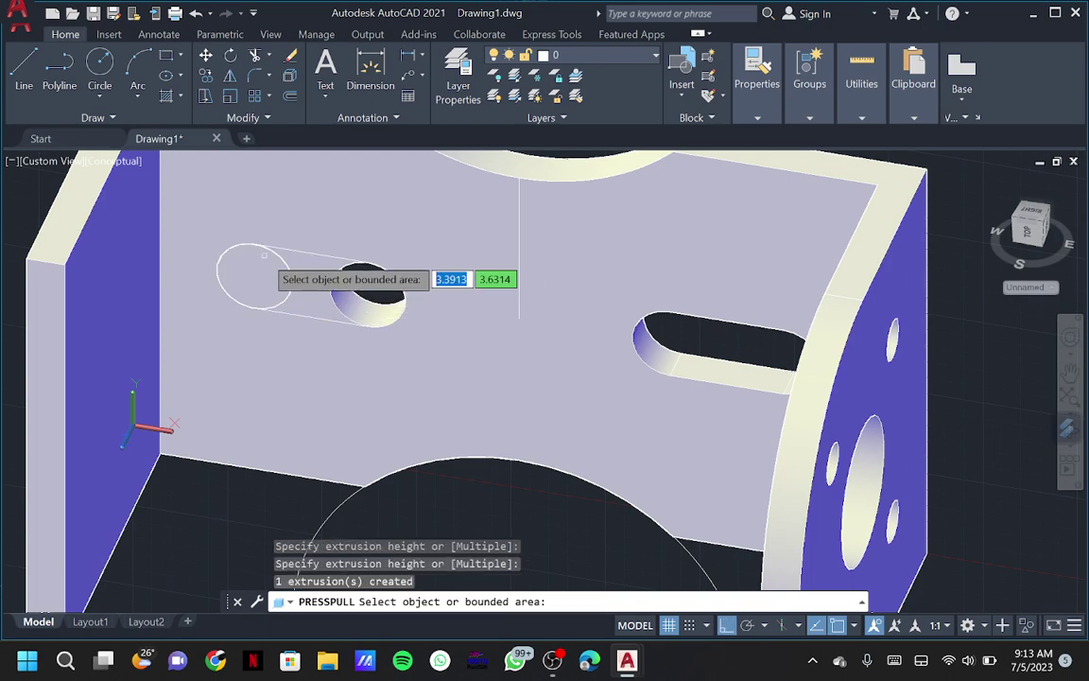
key(Return)
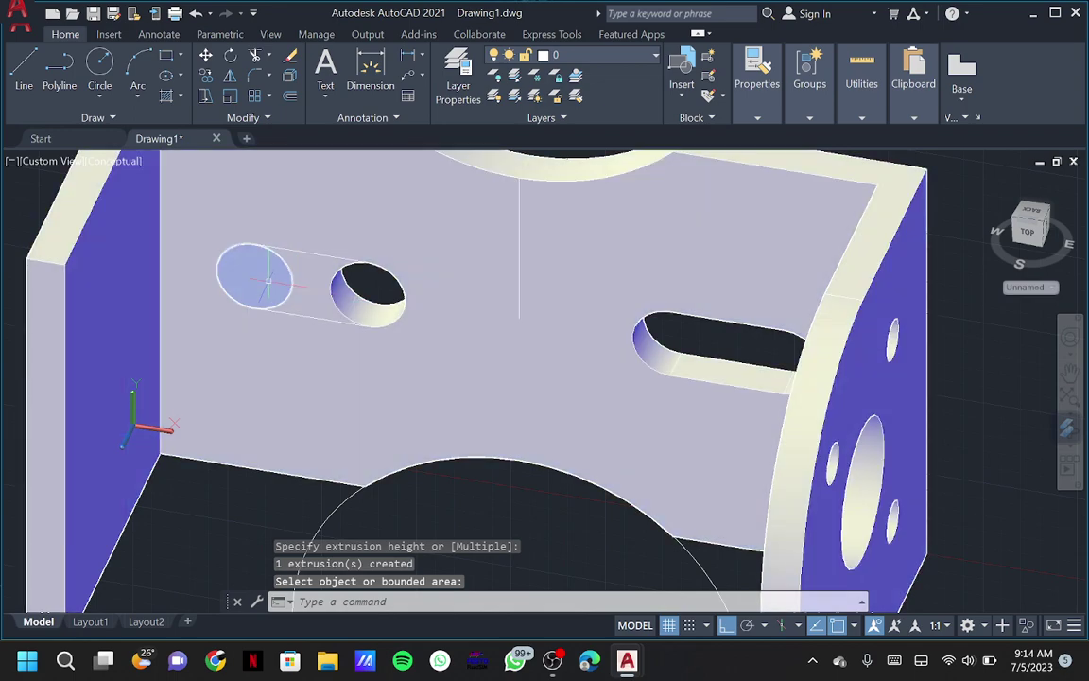
click(269, 280)
Mirror the cylinder across the line between the holes, keeping the original
key(Return)
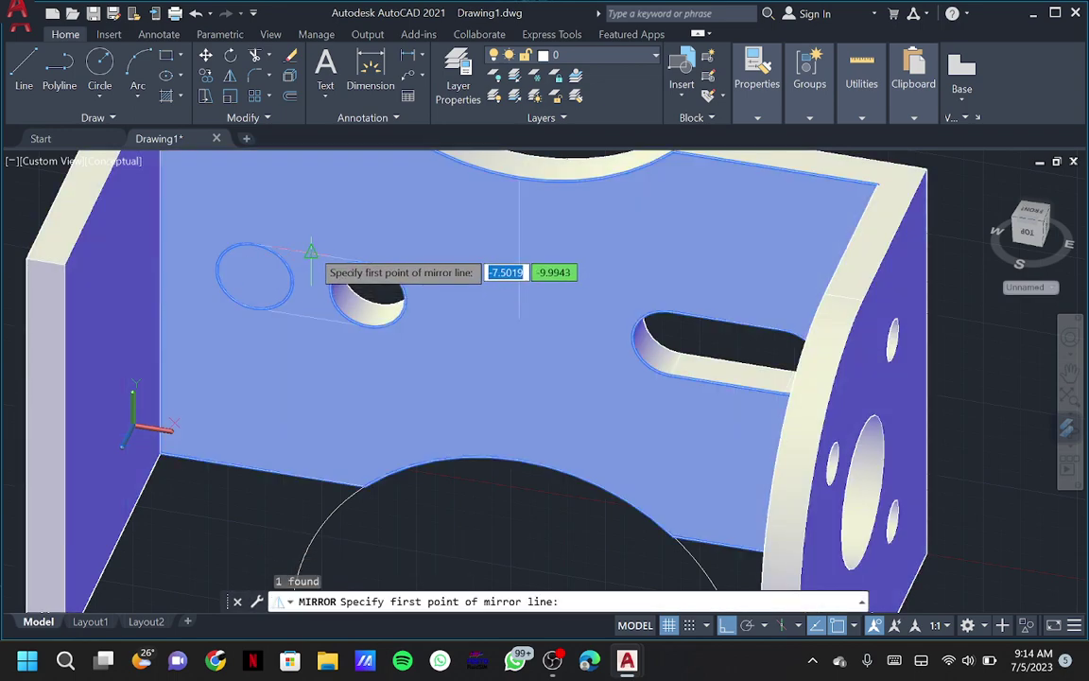
click(312, 252)
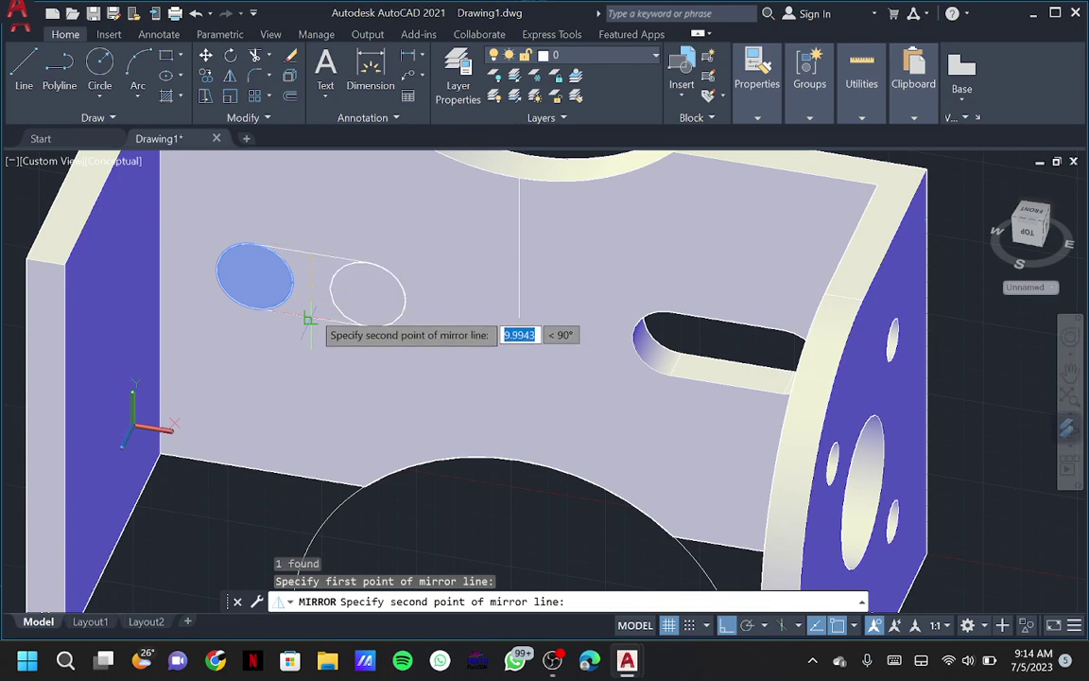
click(310, 319)
click(346, 375)
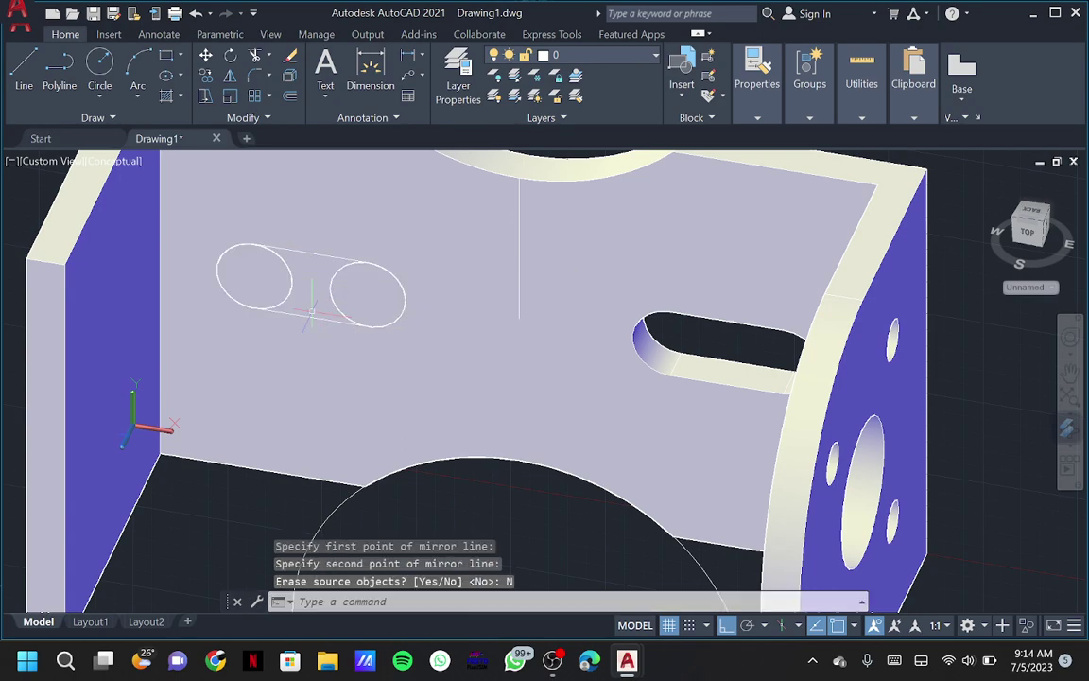
text(union)
Union the bracket with both filler cylinders into one solid
key(Return)
text(UNION)
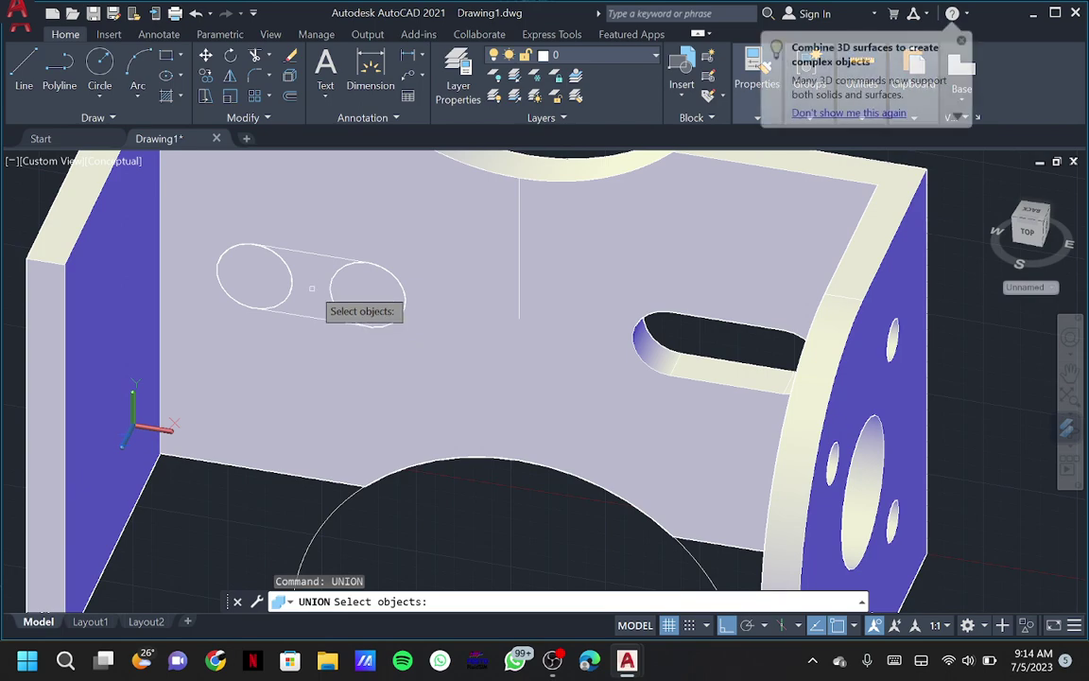
click(311, 278)
click(264, 272)
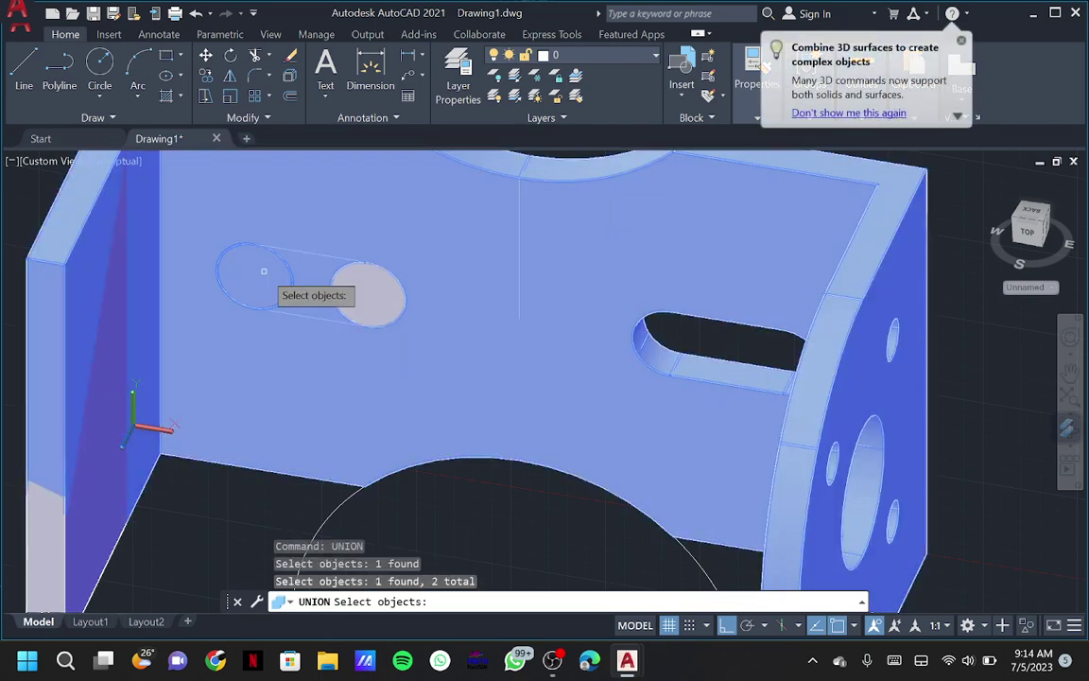
click(378, 300)
key(Return)
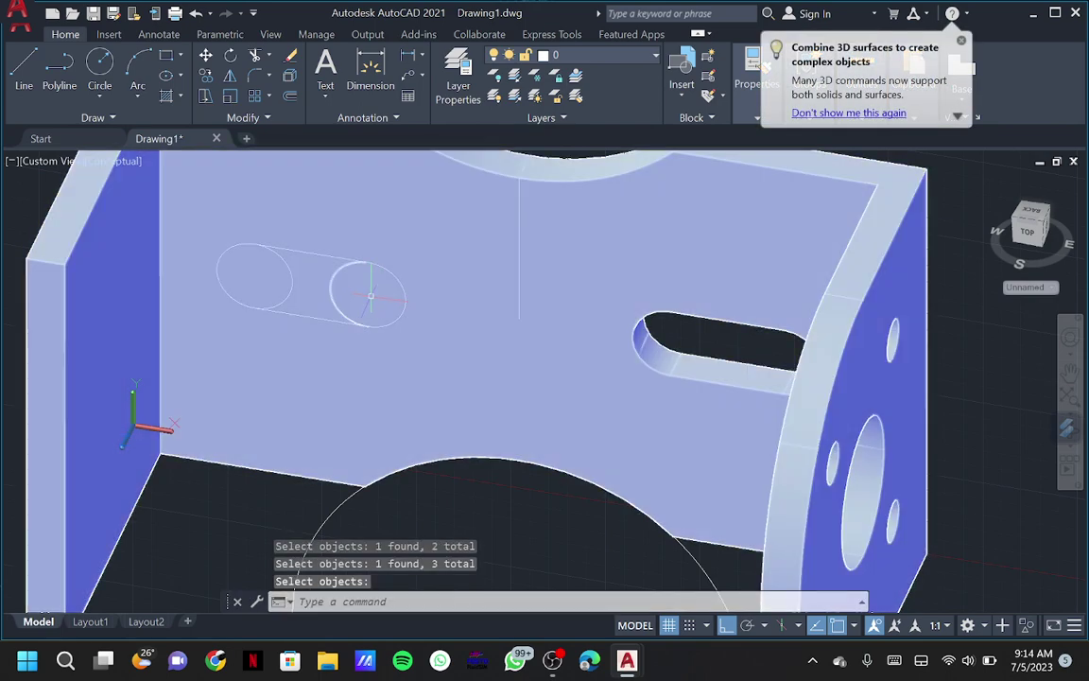
Try press-pulling the area between the two holes with PRESSPULL
text(pre)
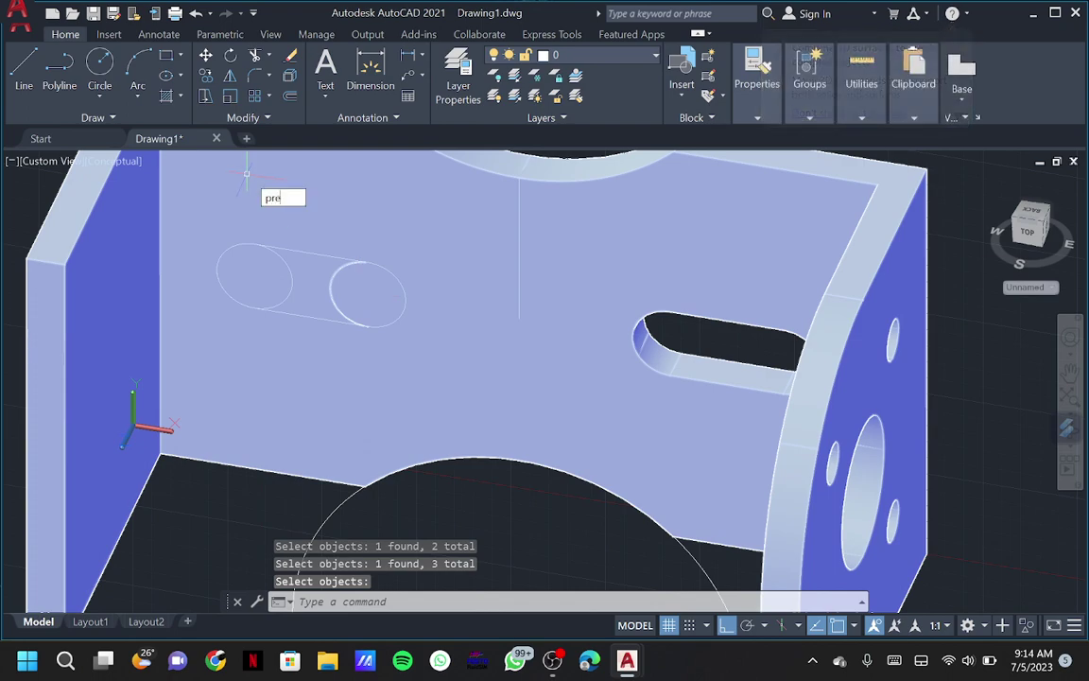
key(Return)
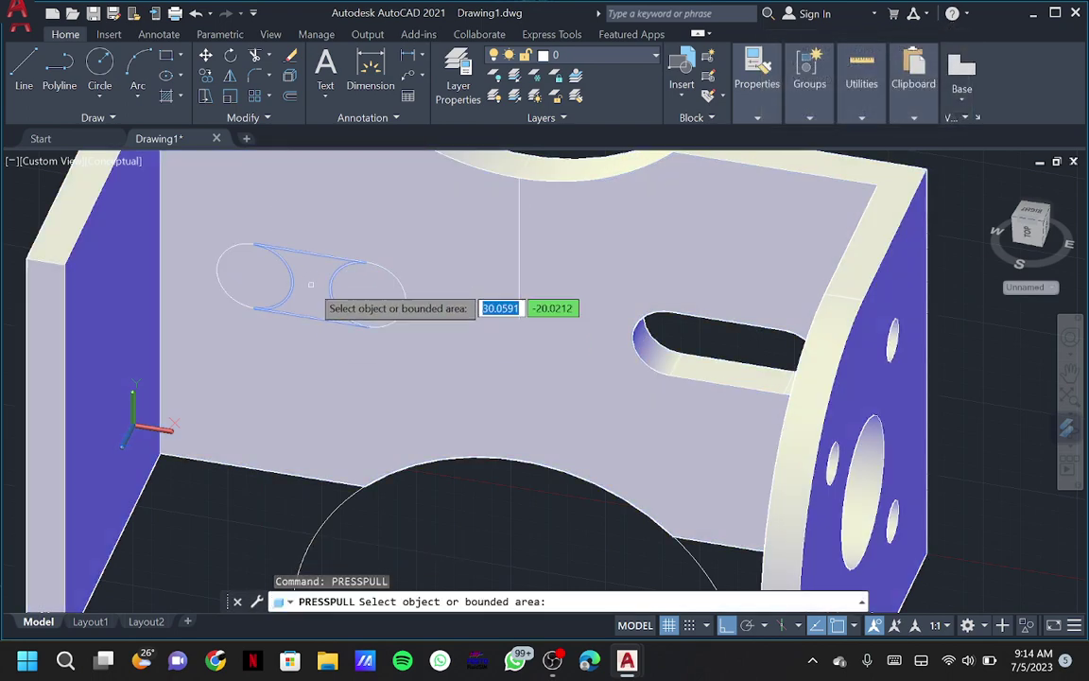
click(315, 284)
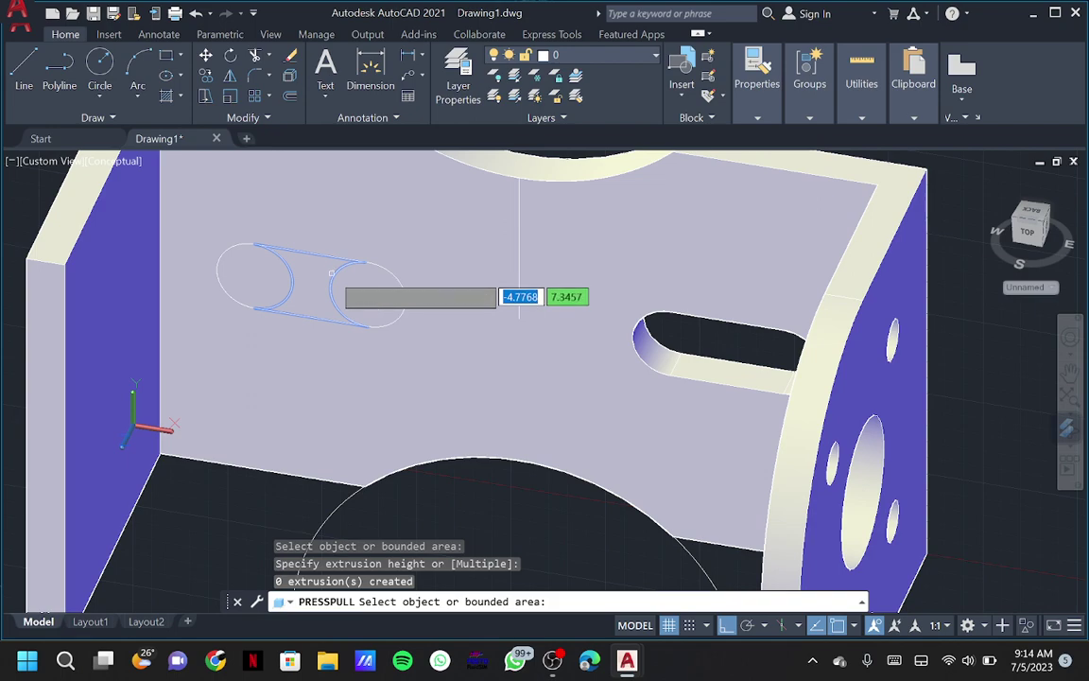
key(Return)
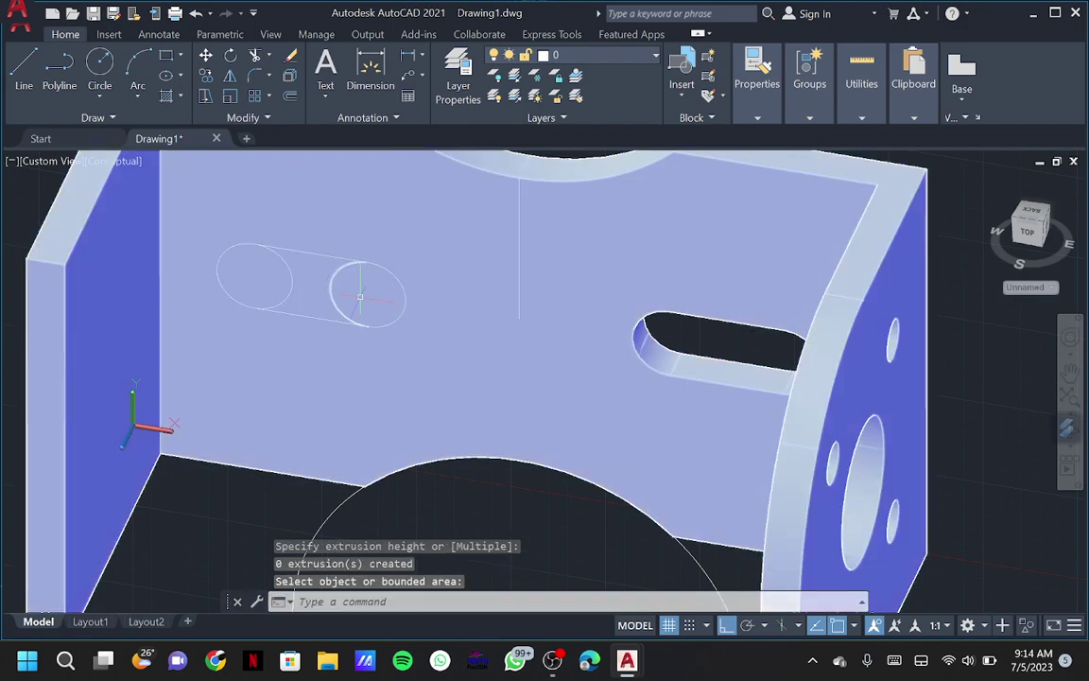
Slide the bracket solid to the right along X, leaving its sketch outlines behind
scroll(359, 297, down, 1)
scroll(359, 296, down, 2)
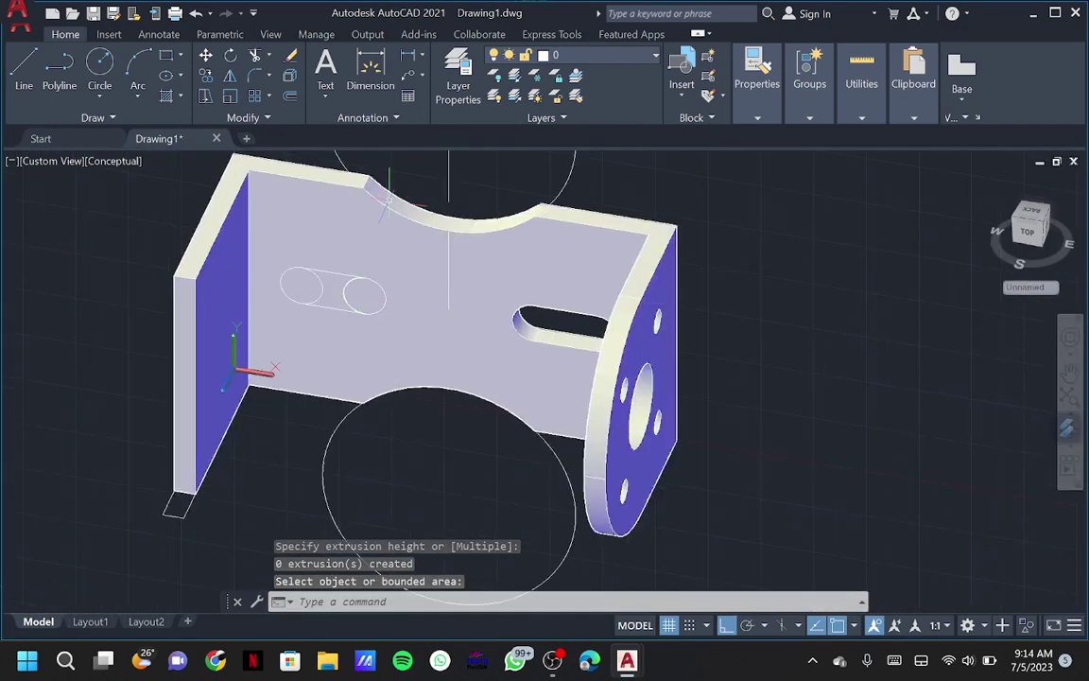
click(375, 216)
scroll(338, 287, up, 3)
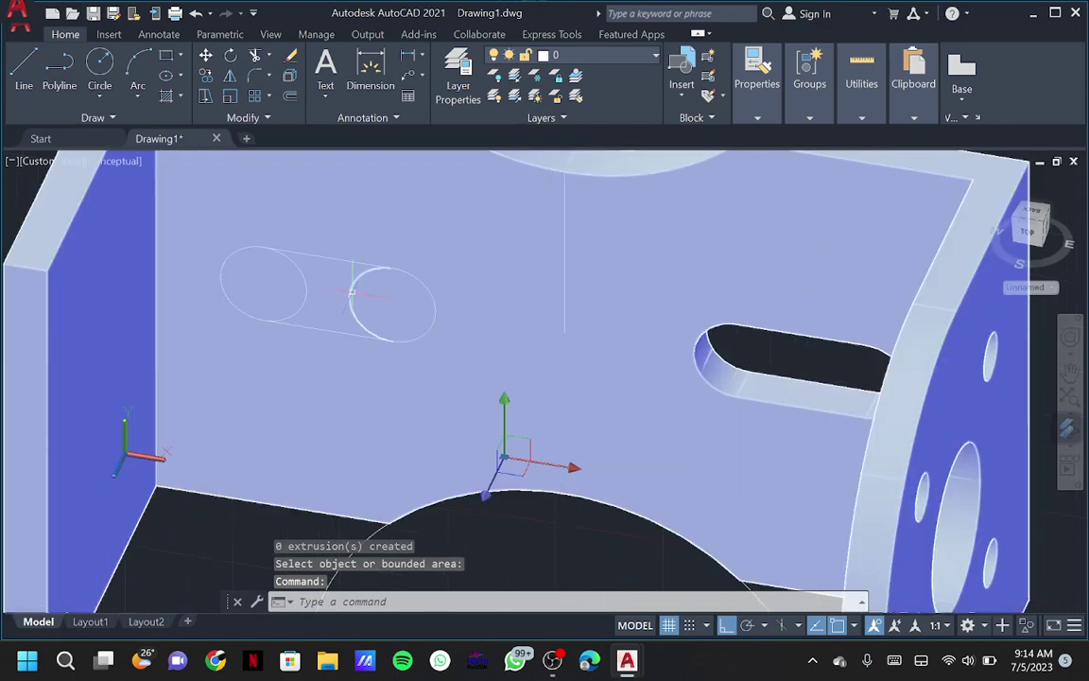
key(Escape)
shift+middle_drag(302, 304, 375, 325)
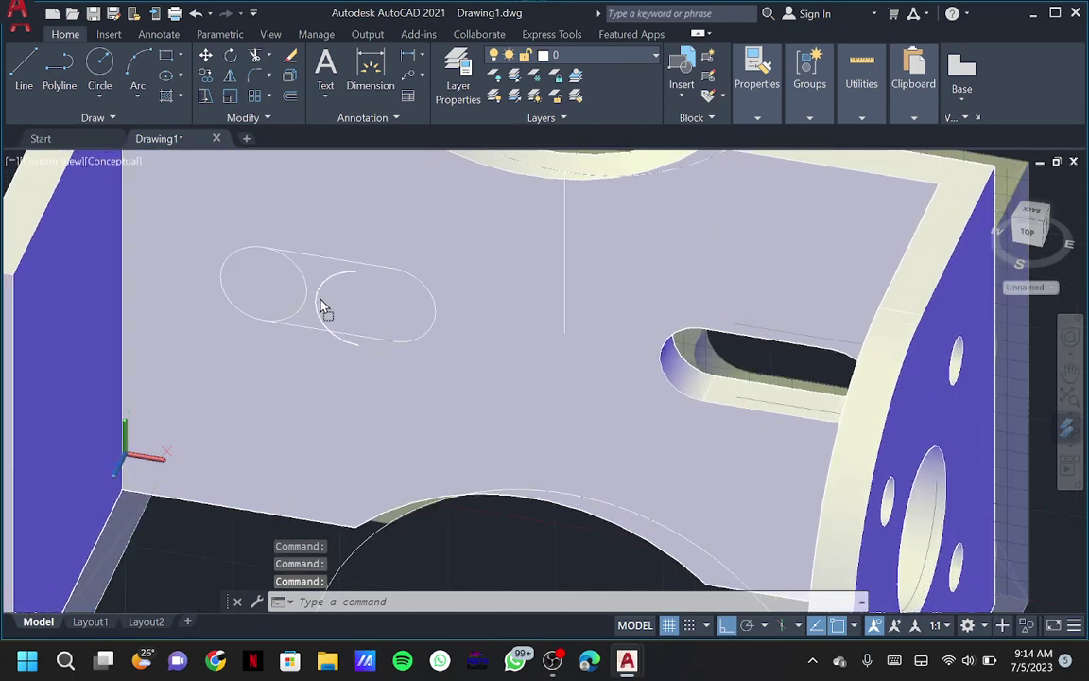
scroll(375, 325, down, 1)
scroll(374, 324, down, 3)
scroll(368, 324, down, 3)
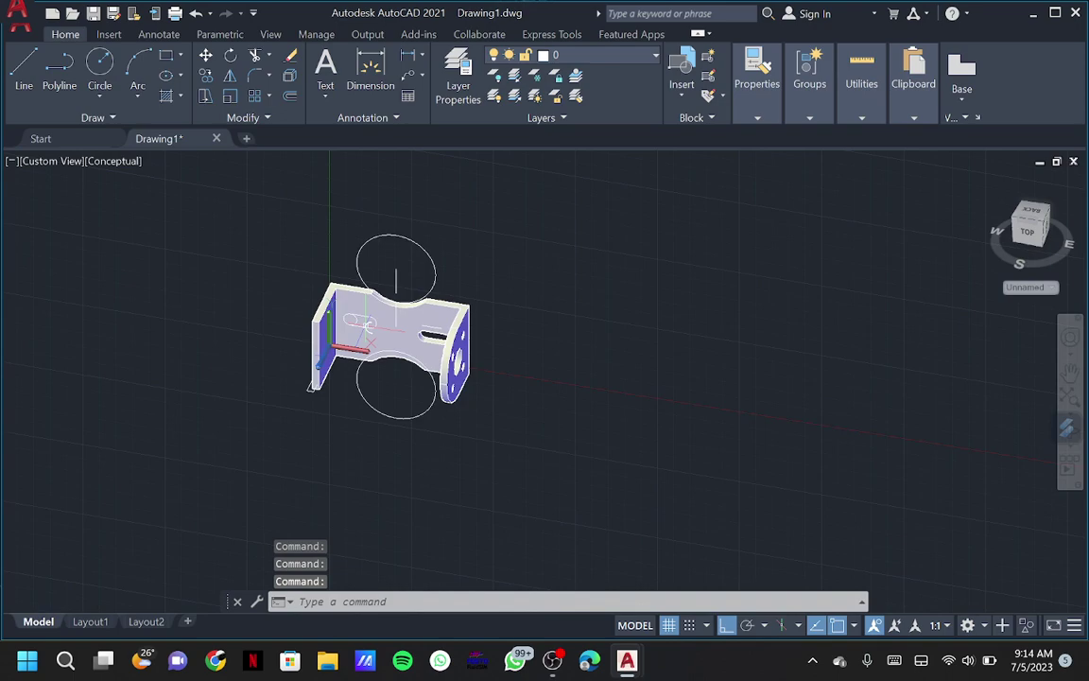
click(365, 324)
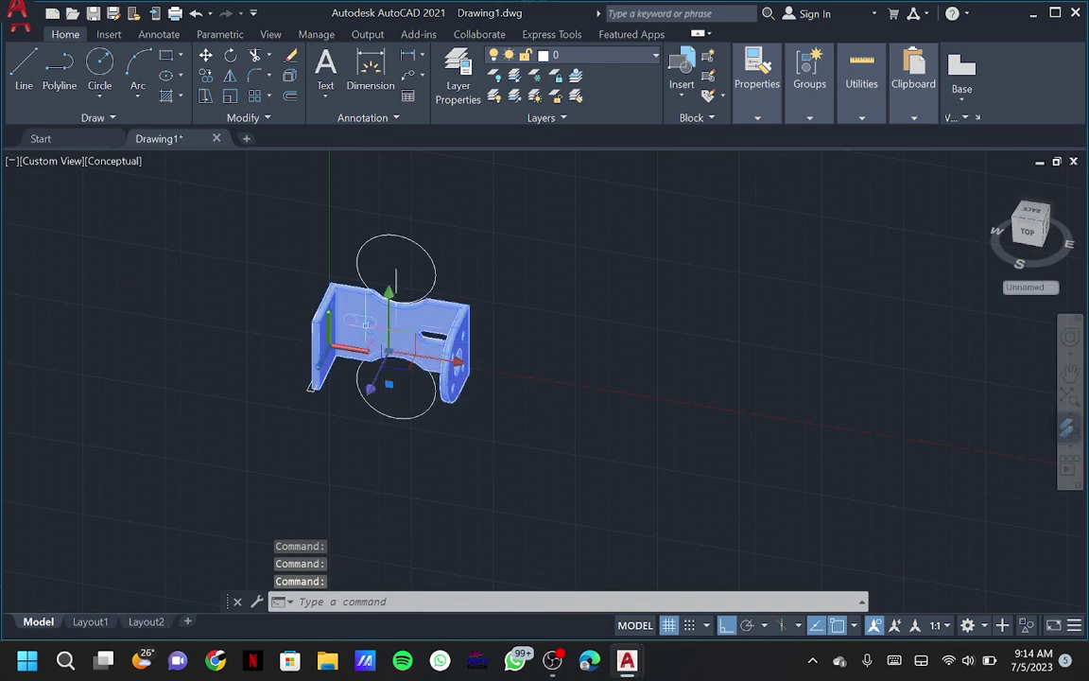
click(423, 360)
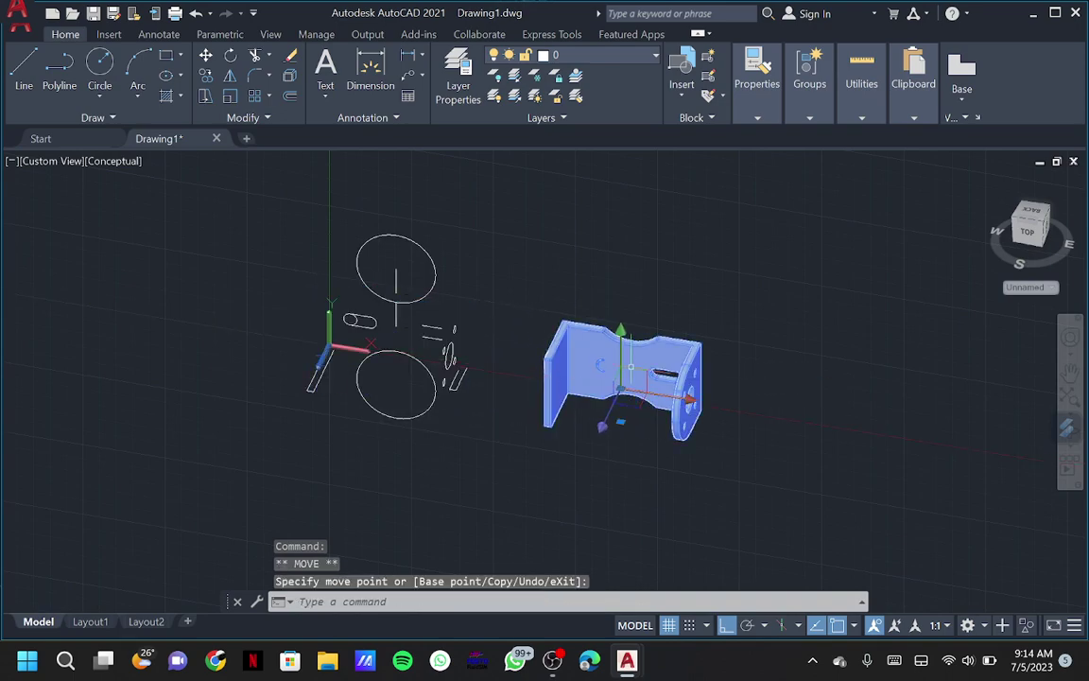
key(Escape)
scroll(606, 373, up, 2)
scroll(586, 371, up, 3)
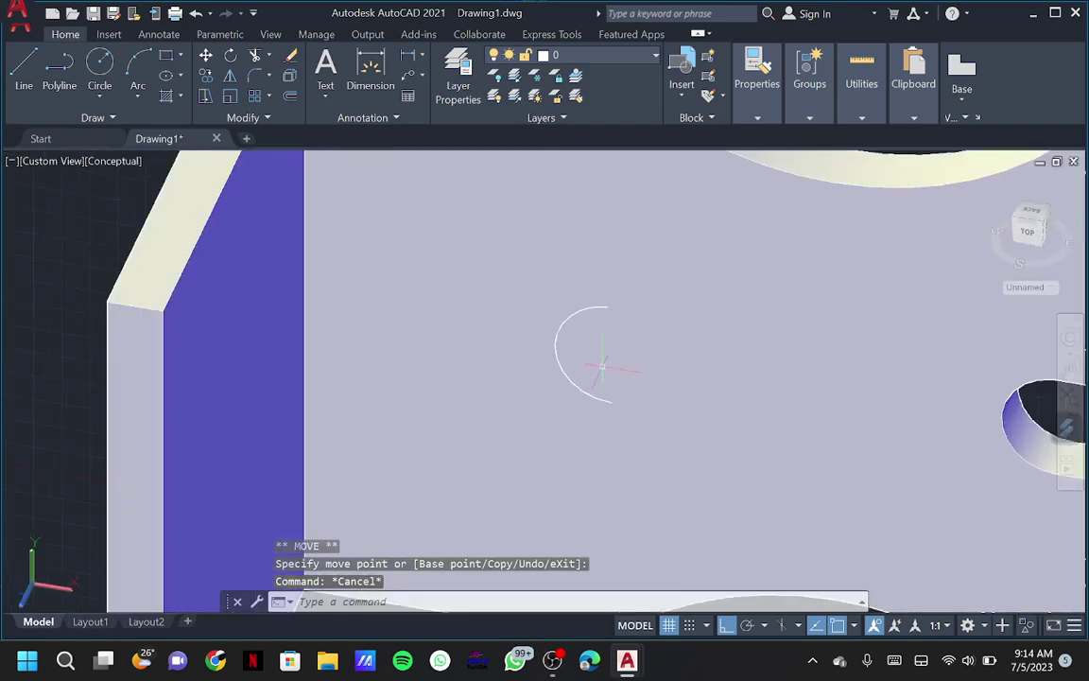
scroll(564, 367, up, 2)
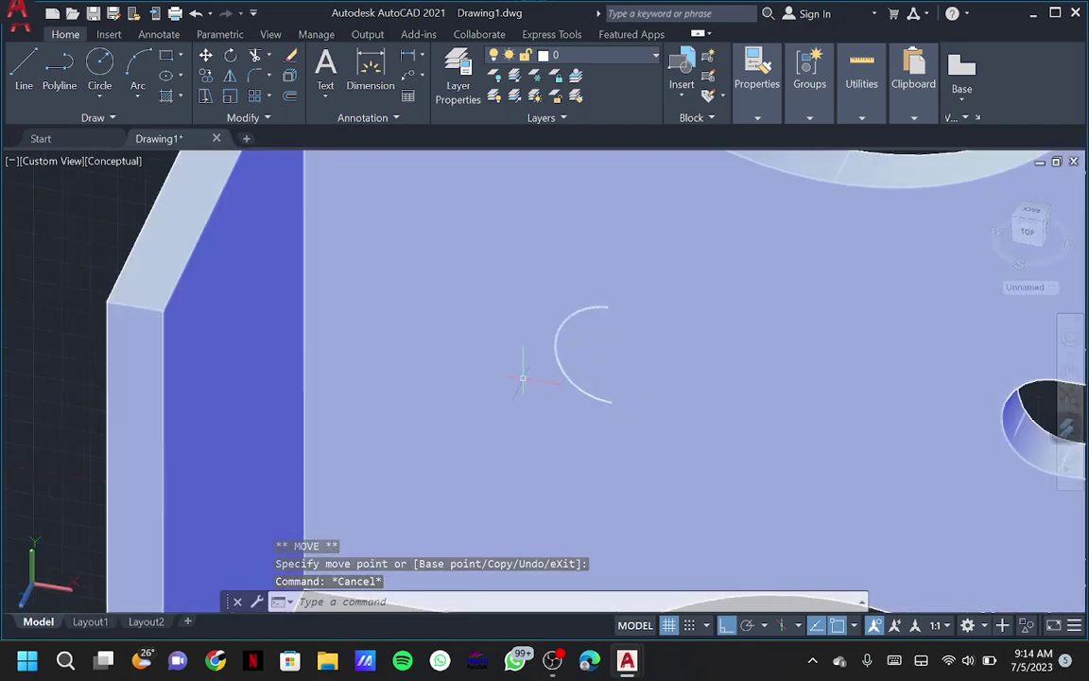
scroll(522, 378, down, 2)
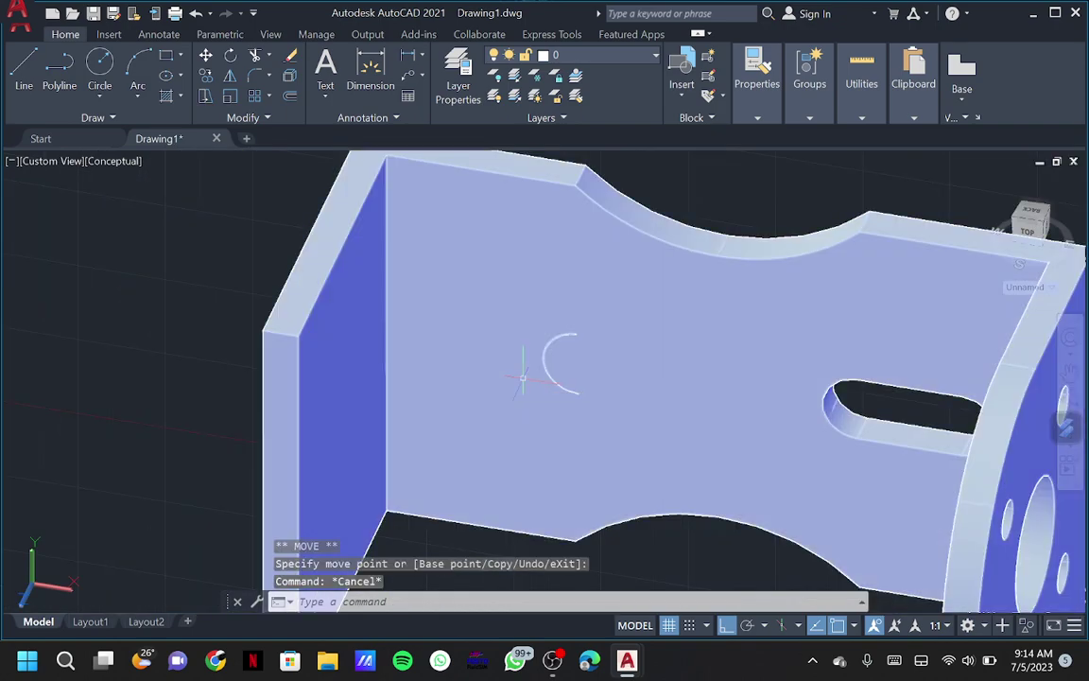
Draw line segments of 22, 20 and 15 units from the base's top edge
text(l)
key(Return)
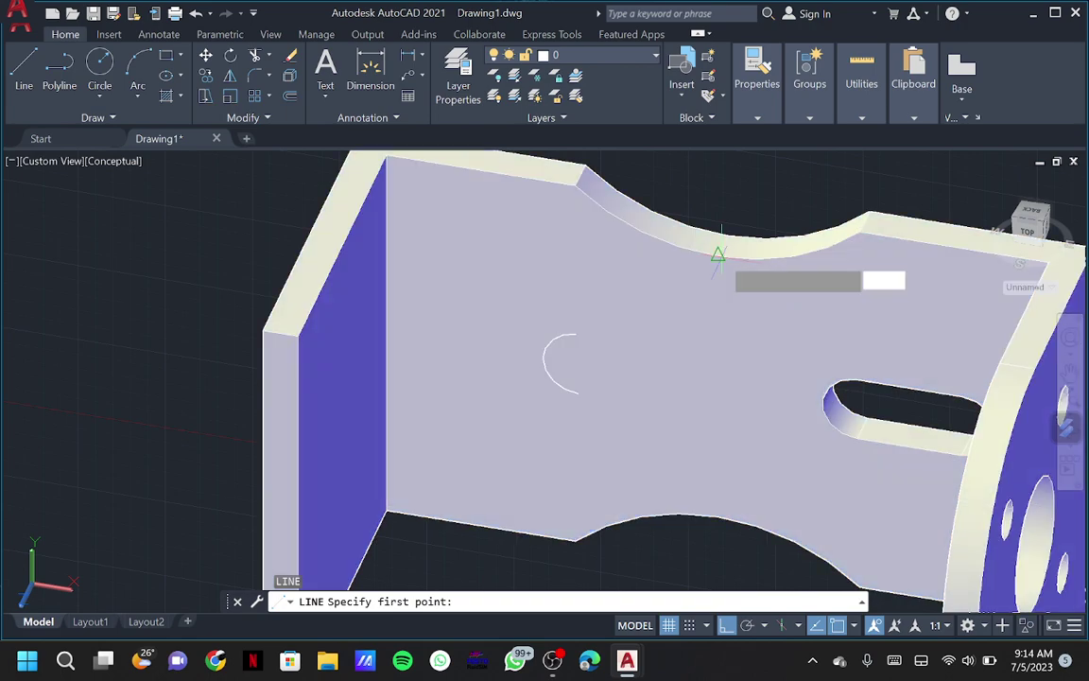
click(718, 256)
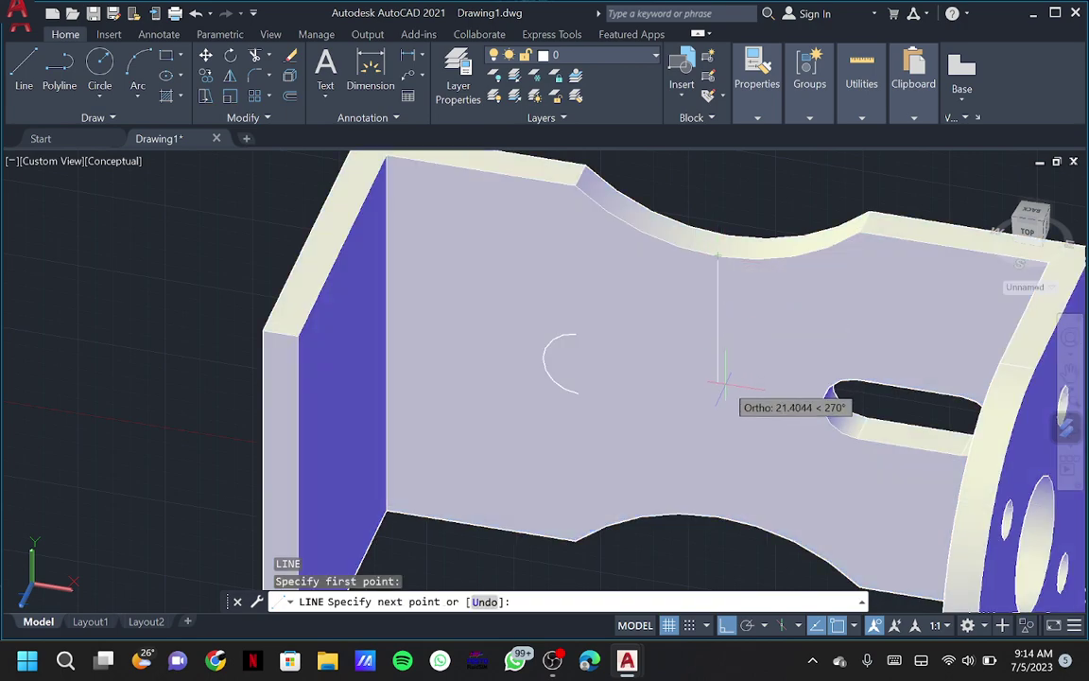
text(22)
key(Return)
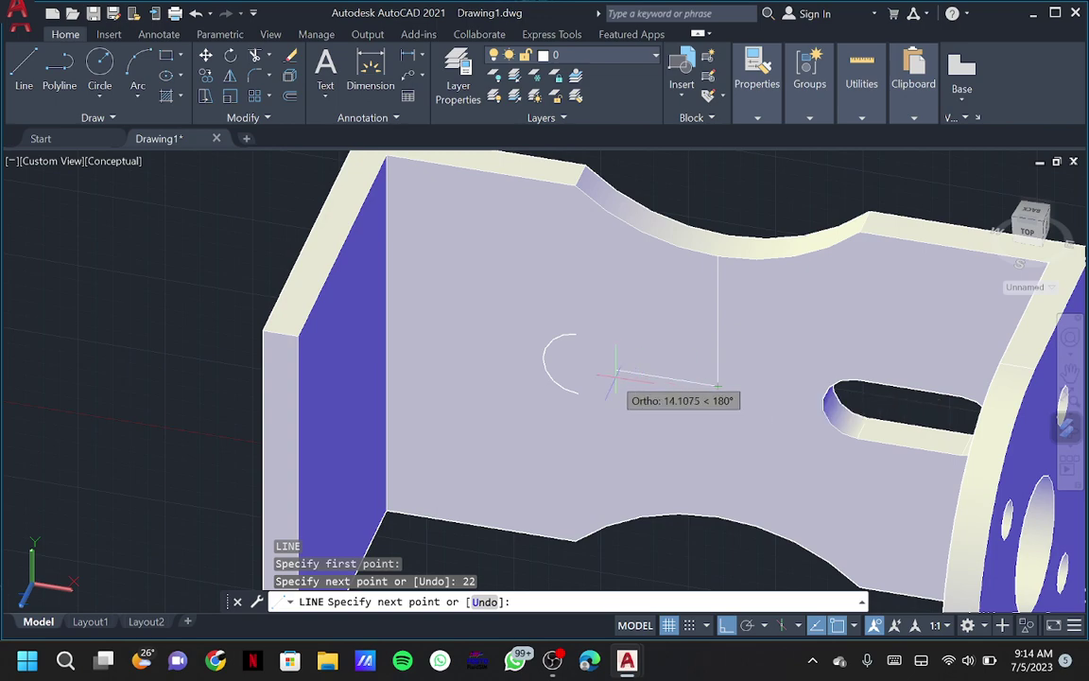
text(20)
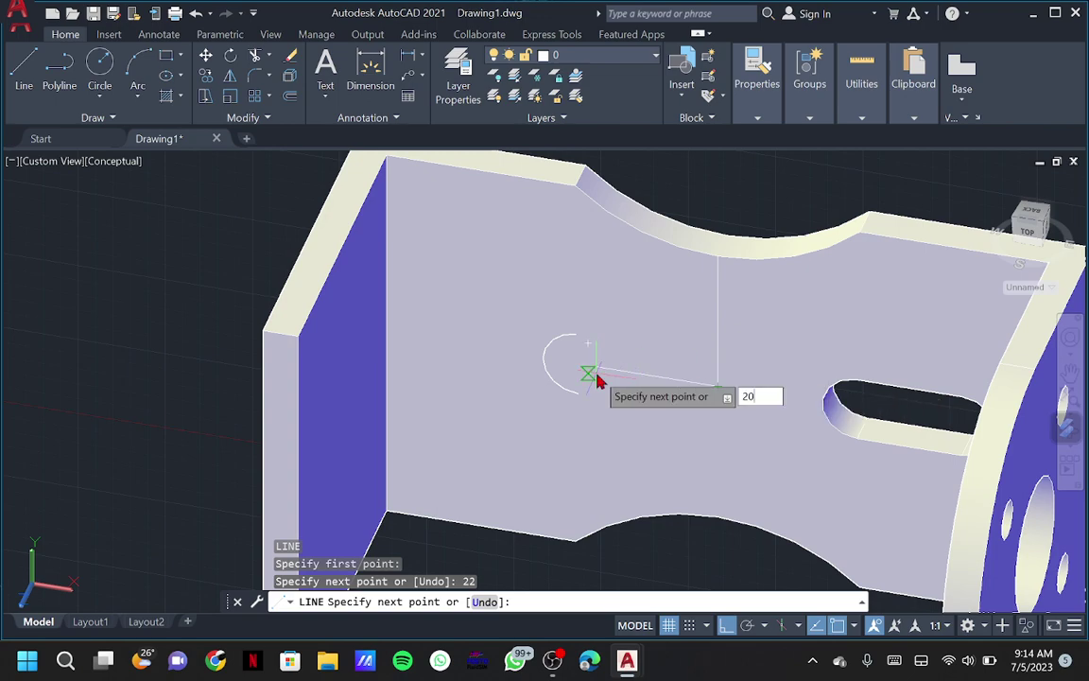
key(Return)
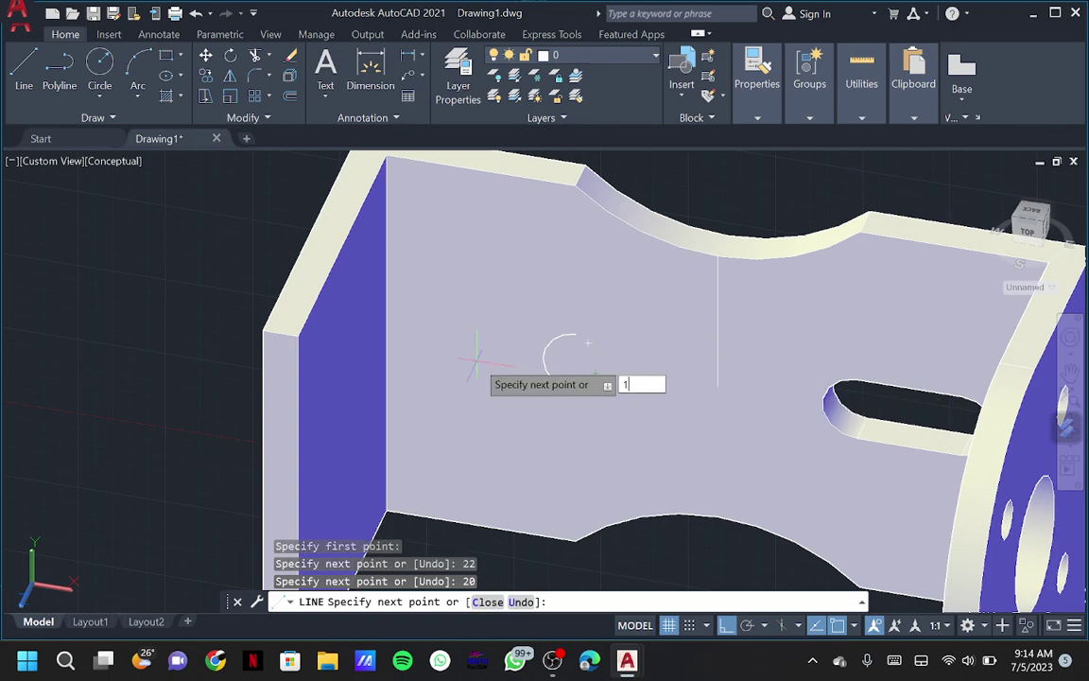
key(Return)
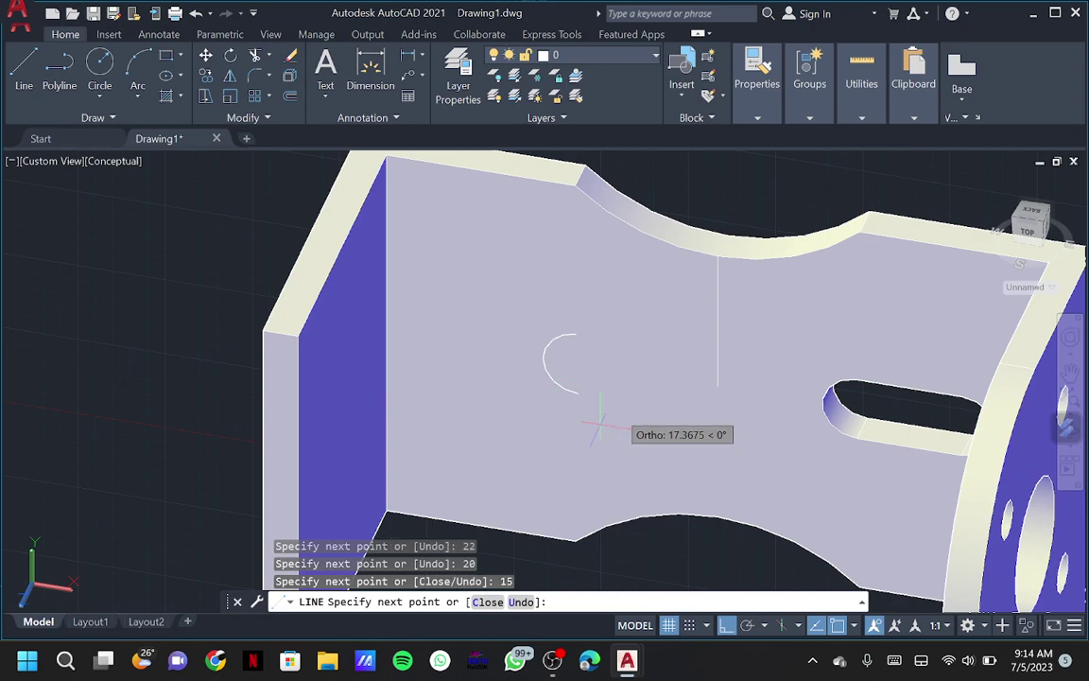
key(Escape)
Cancel a started circle and undo the last two actions
text(c)
key(space)
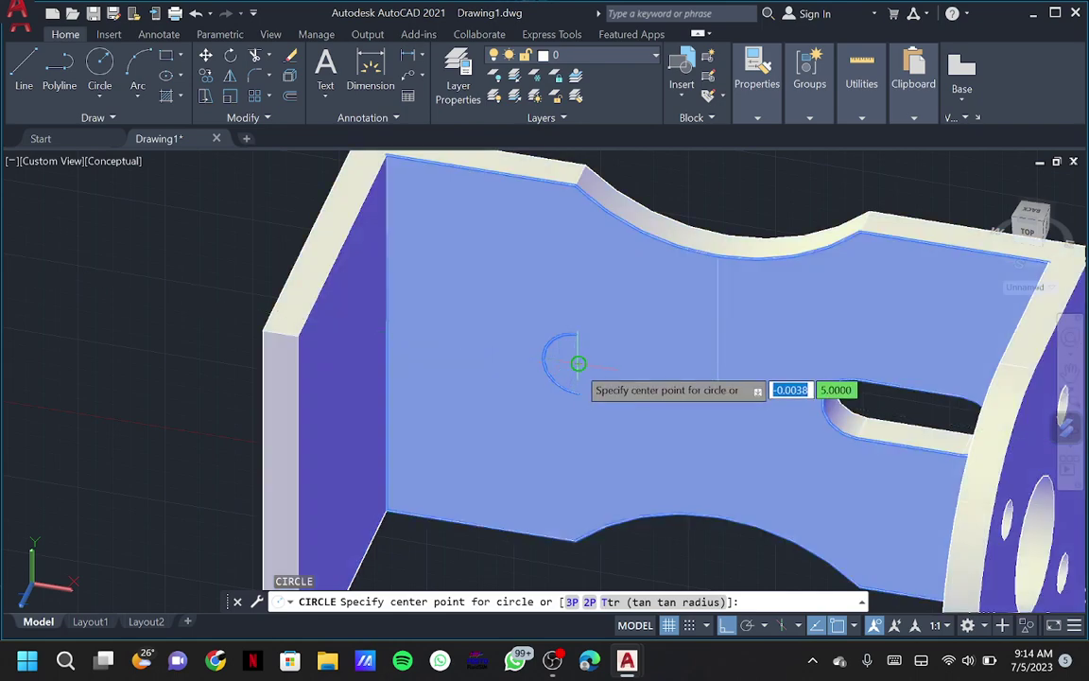
key(Escape)
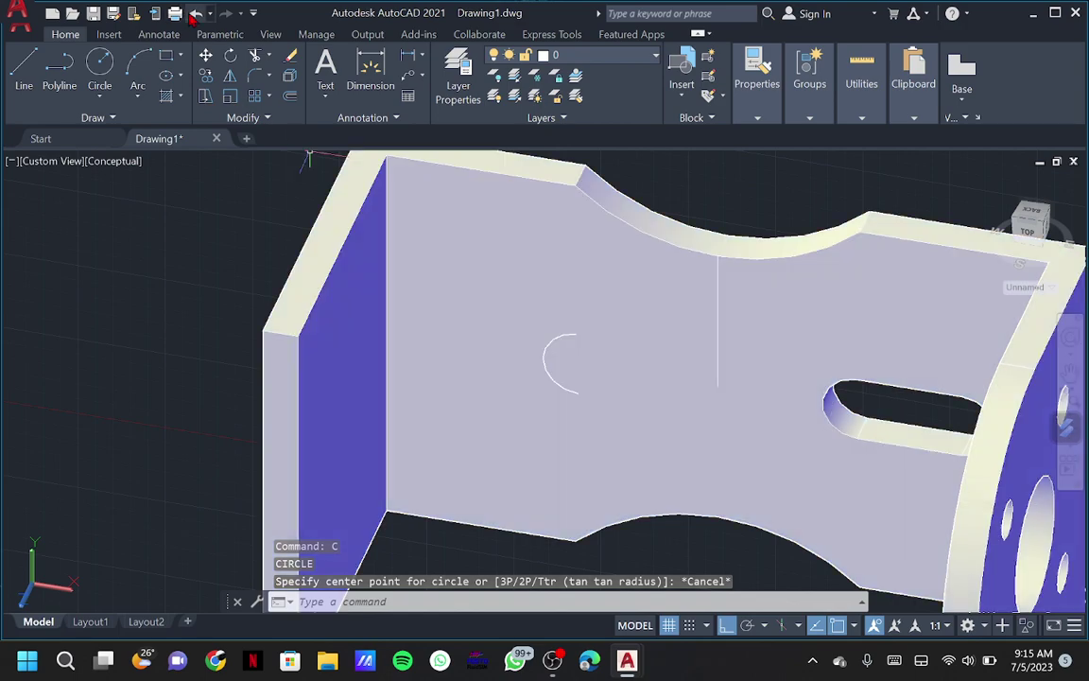
click(191, 15)
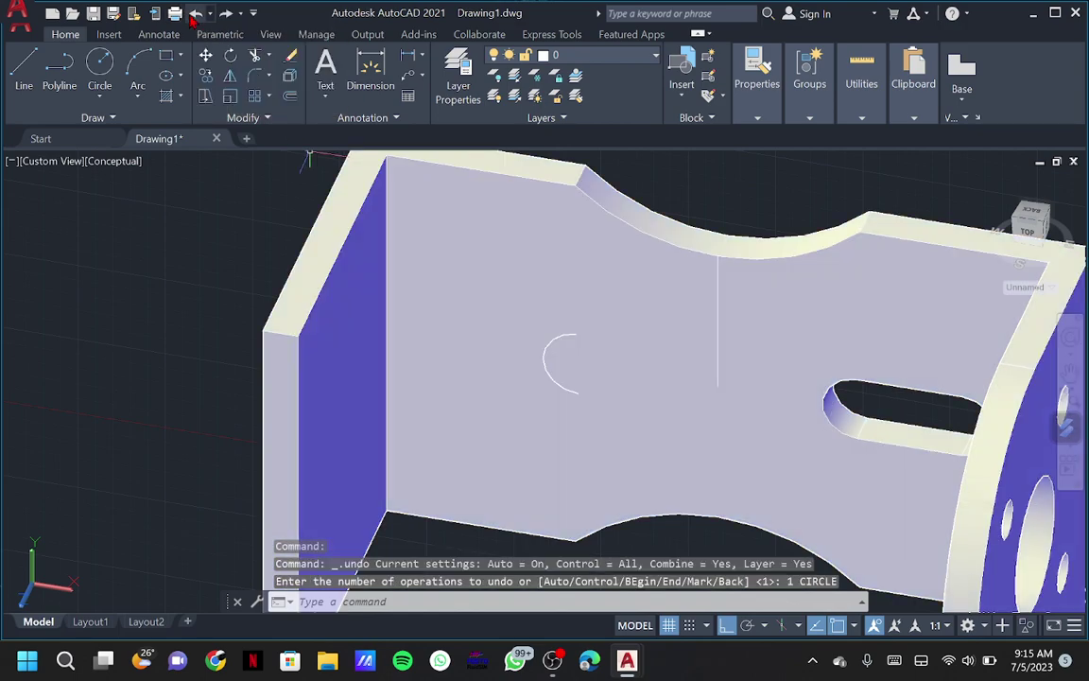
click(194, 17)
Undo four more steps, back past the move, mirror and press-pull
click(193, 16)
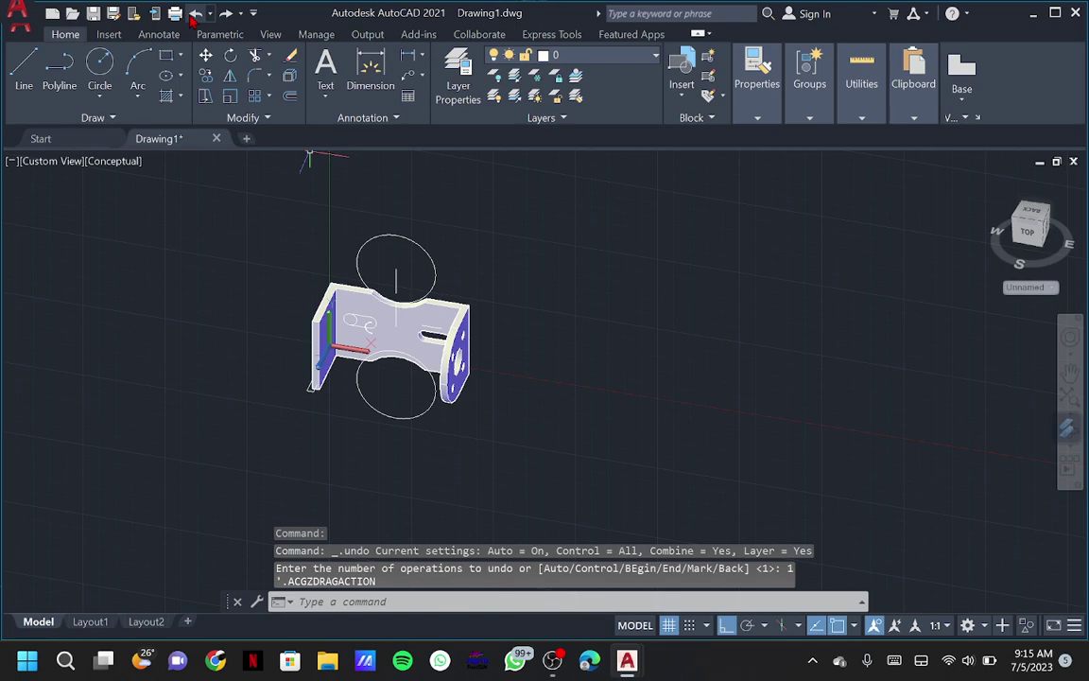
click(194, 16)
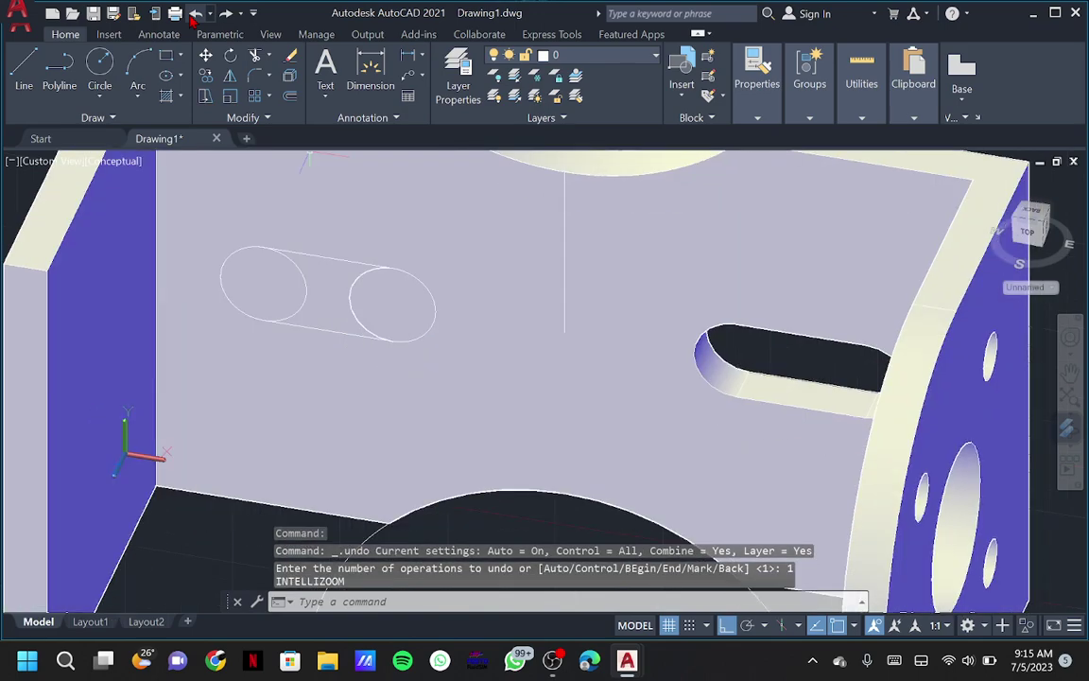
click(194, 16)
click(194, 16)
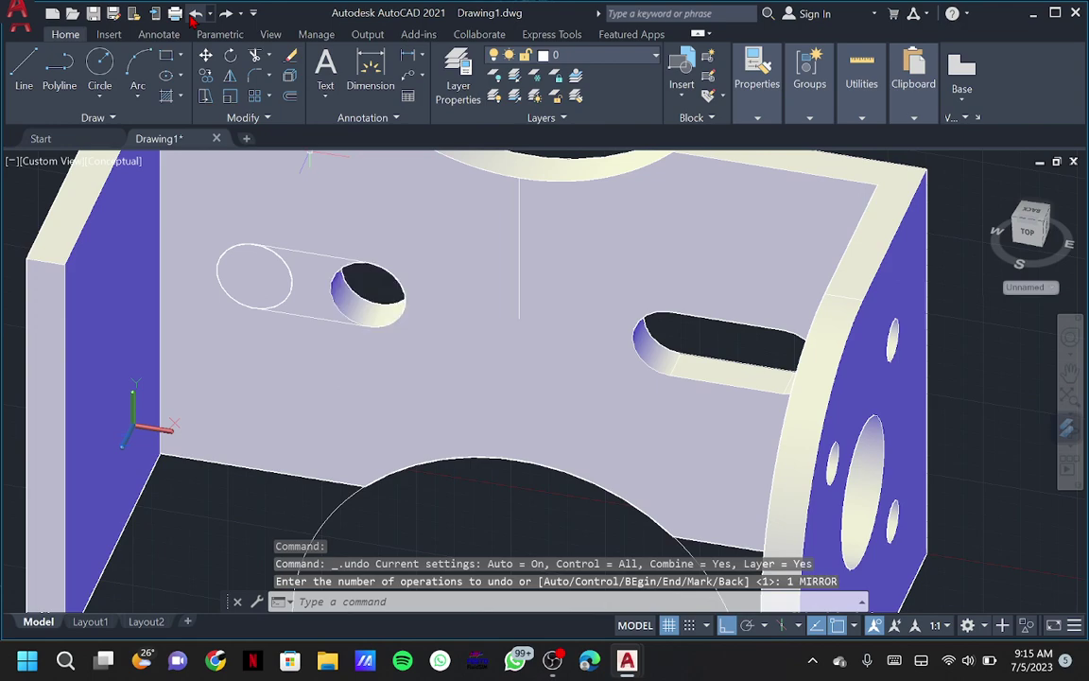
key(Escape)
Draw a radius-5 circle centred on the reopened right base hole
key(Return)
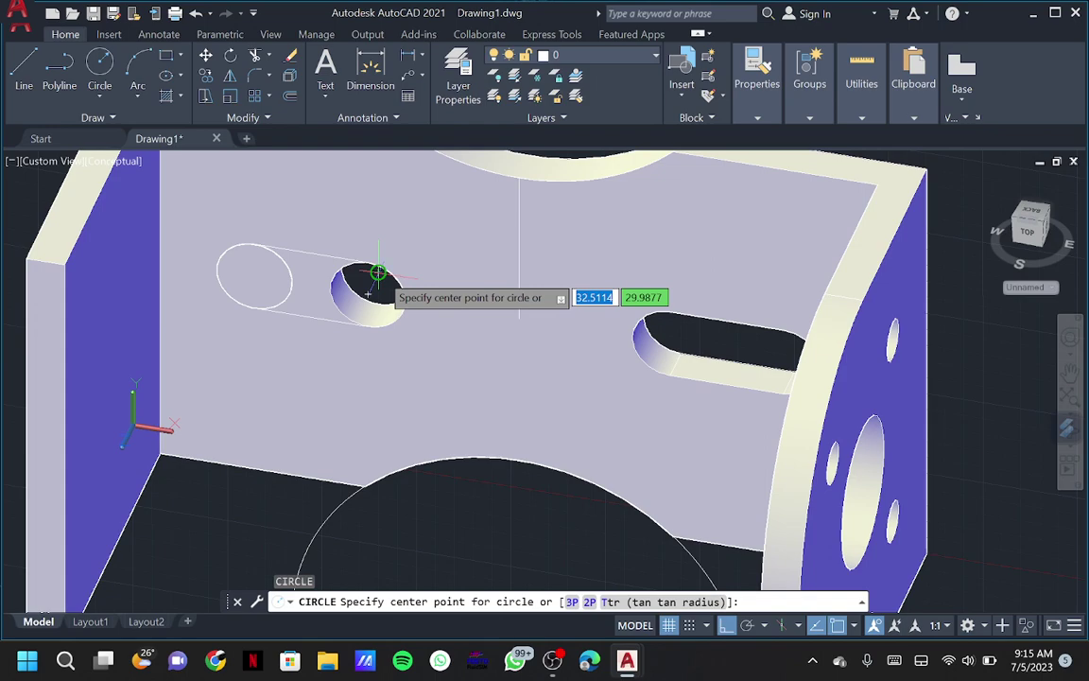
click(369, 294)
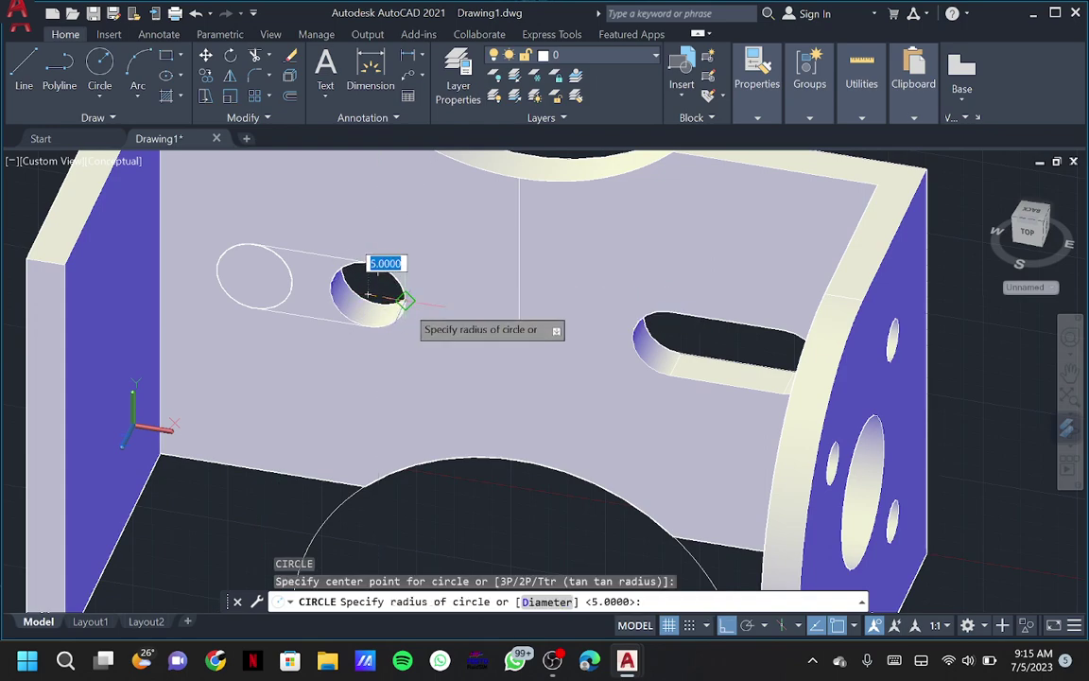
click(405, 300)
text(r)
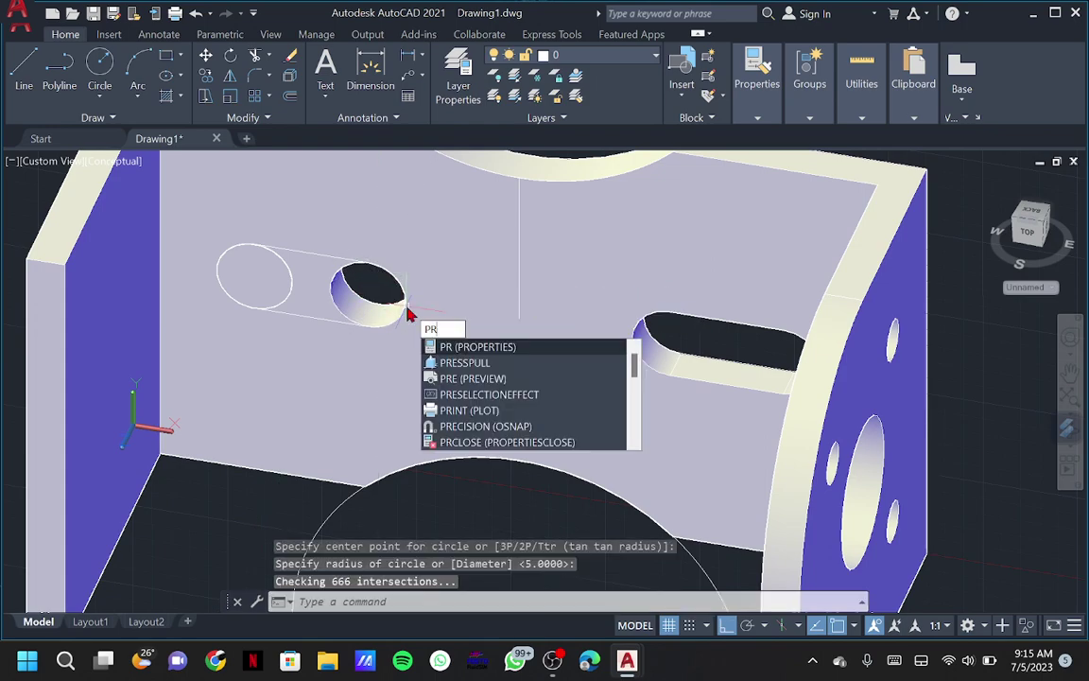
key(Down)
key(Return)
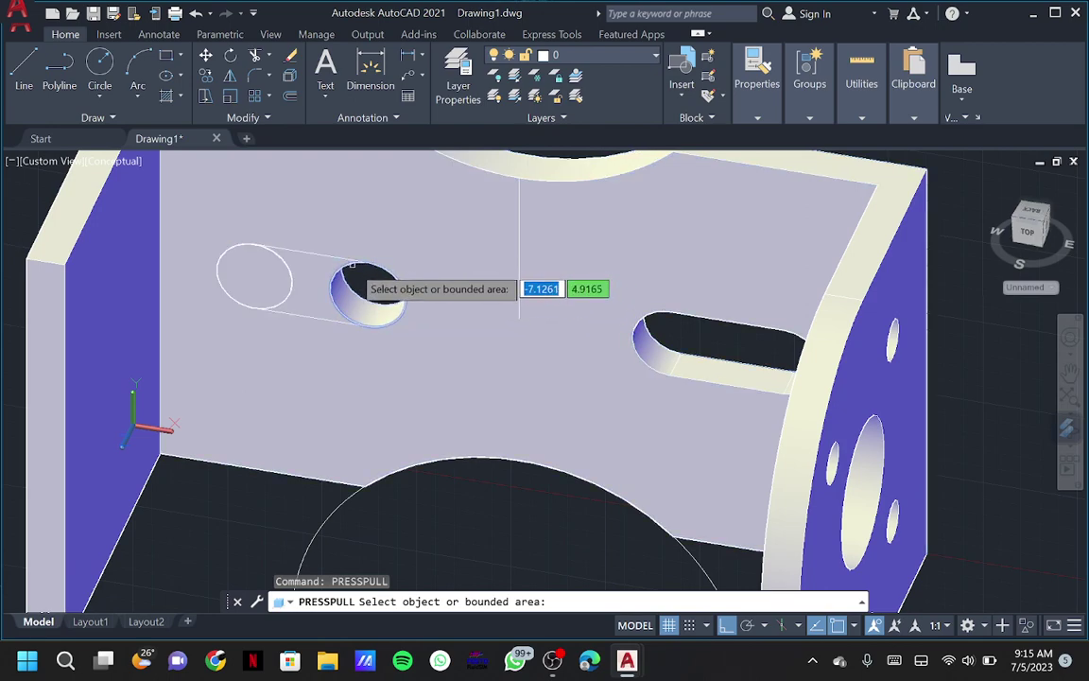
Press-pull the radius-5 circle flush, then union both cylinders with the bracket body
click(352, 267)
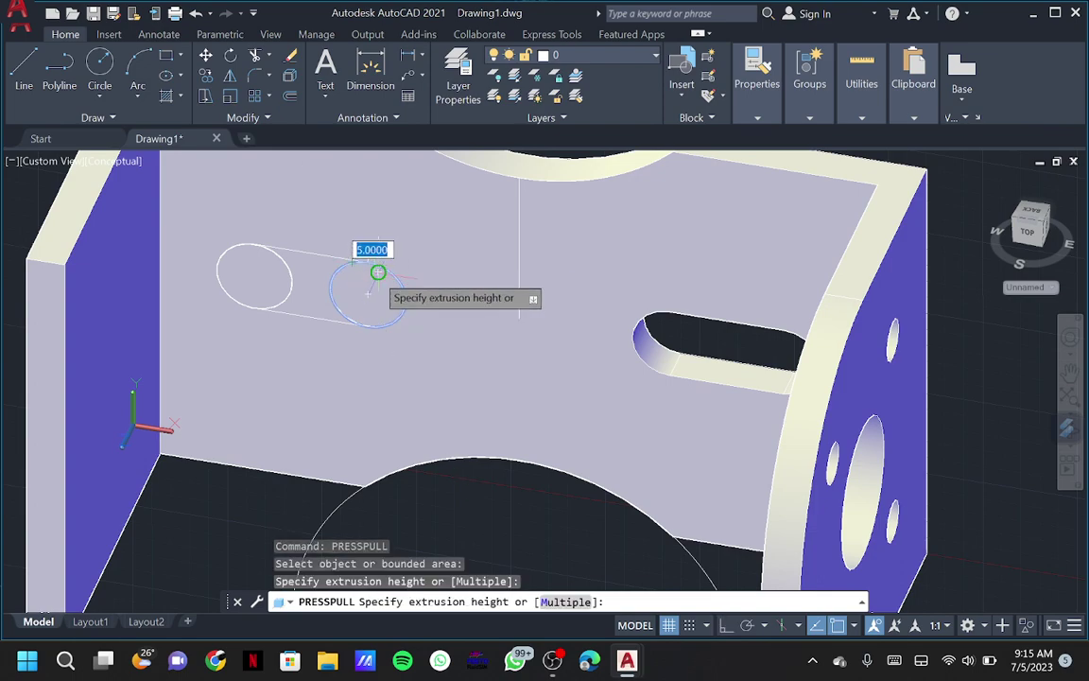
click(387, 300)
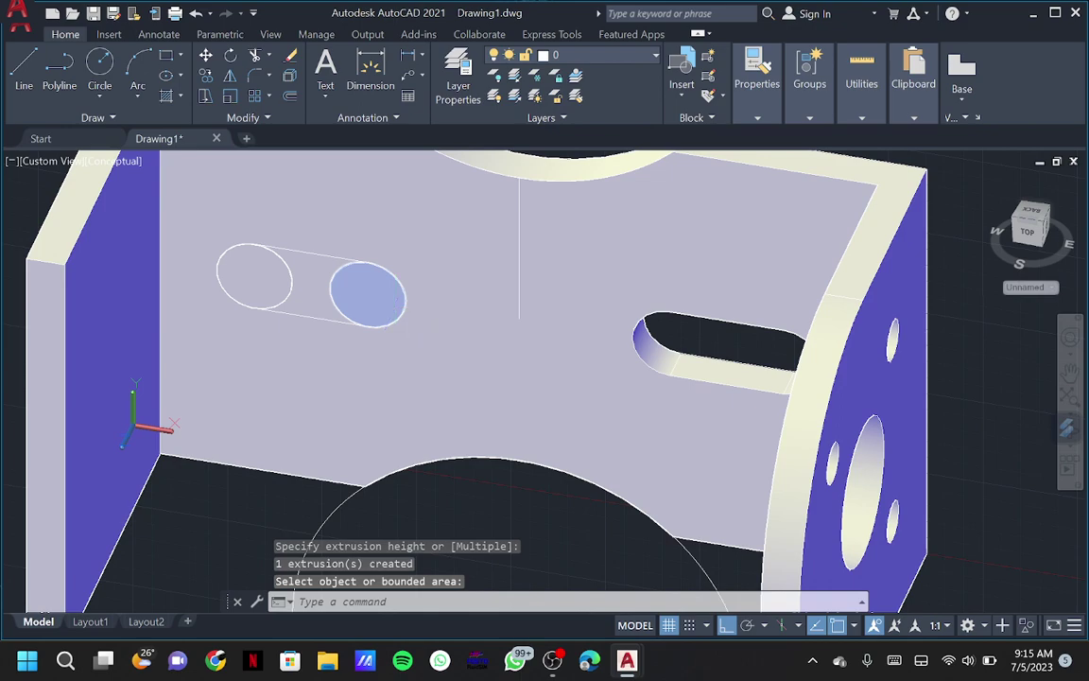
text(union)
key(Return)
click(393, 305)
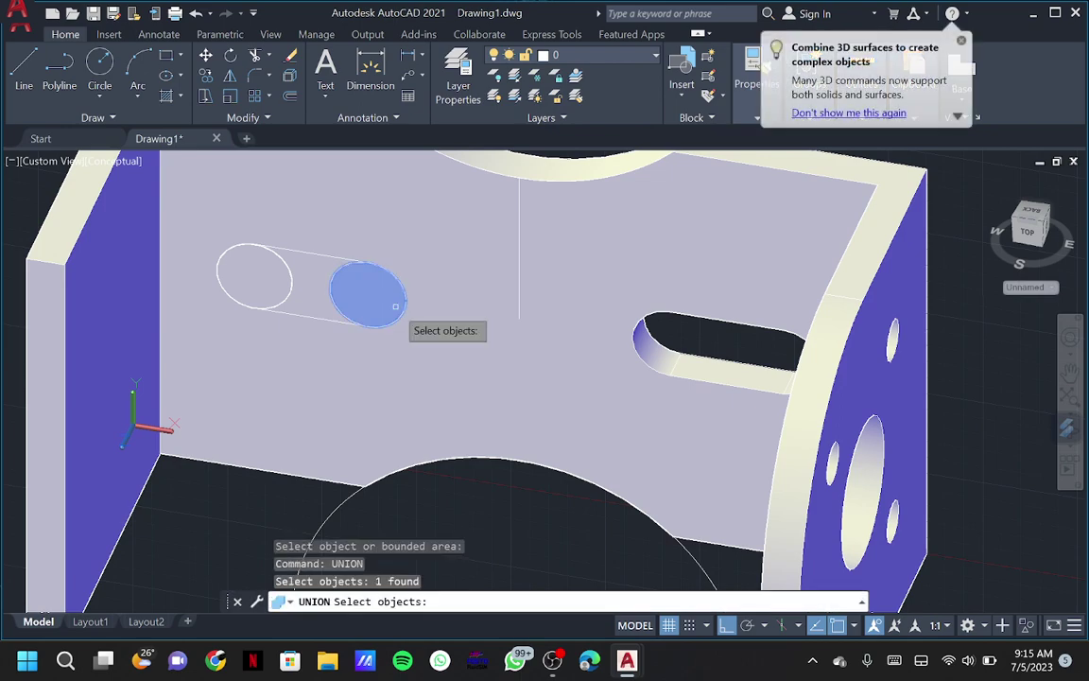
click(269, 271)
click(288, 282)
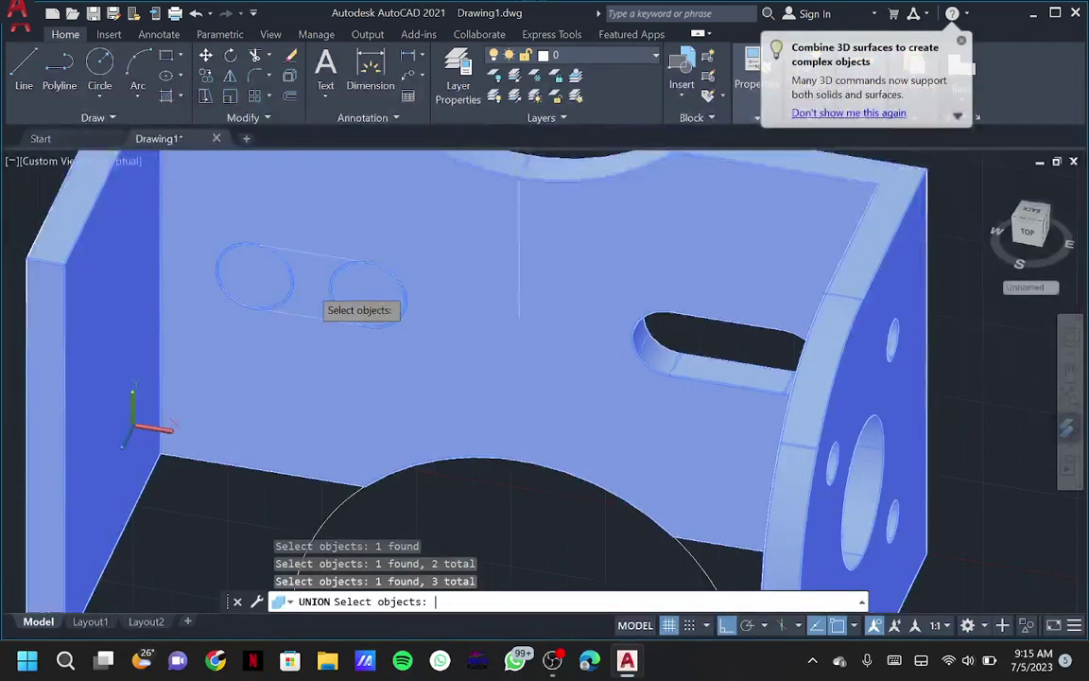
key(Return)
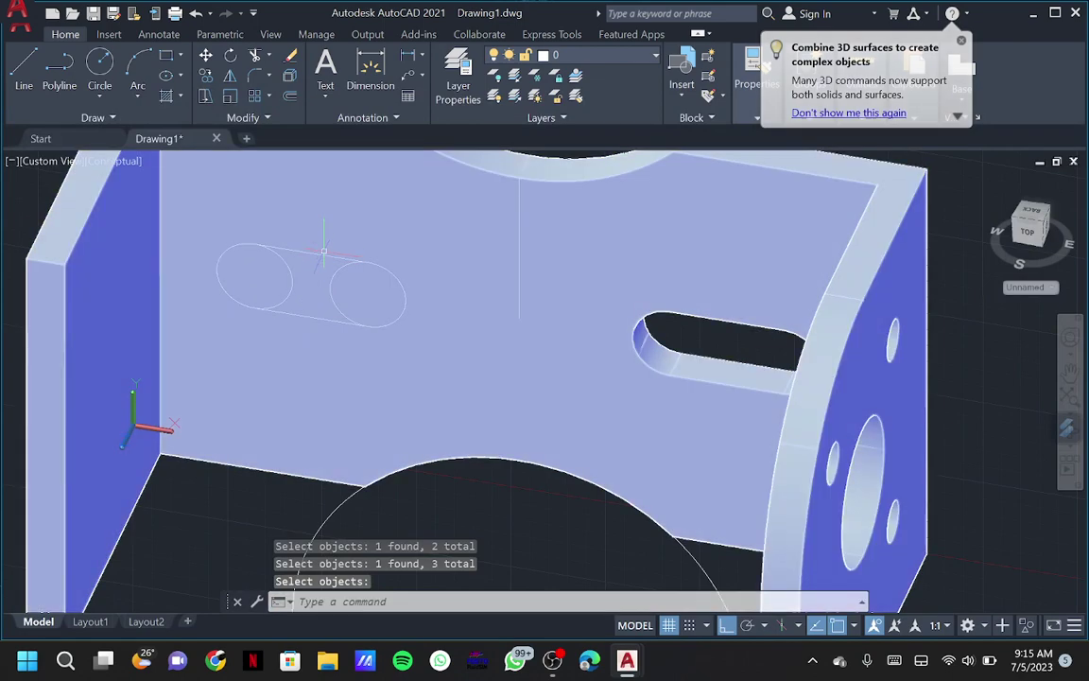
click(323, 252)
scroll(323, 252, down, 4)
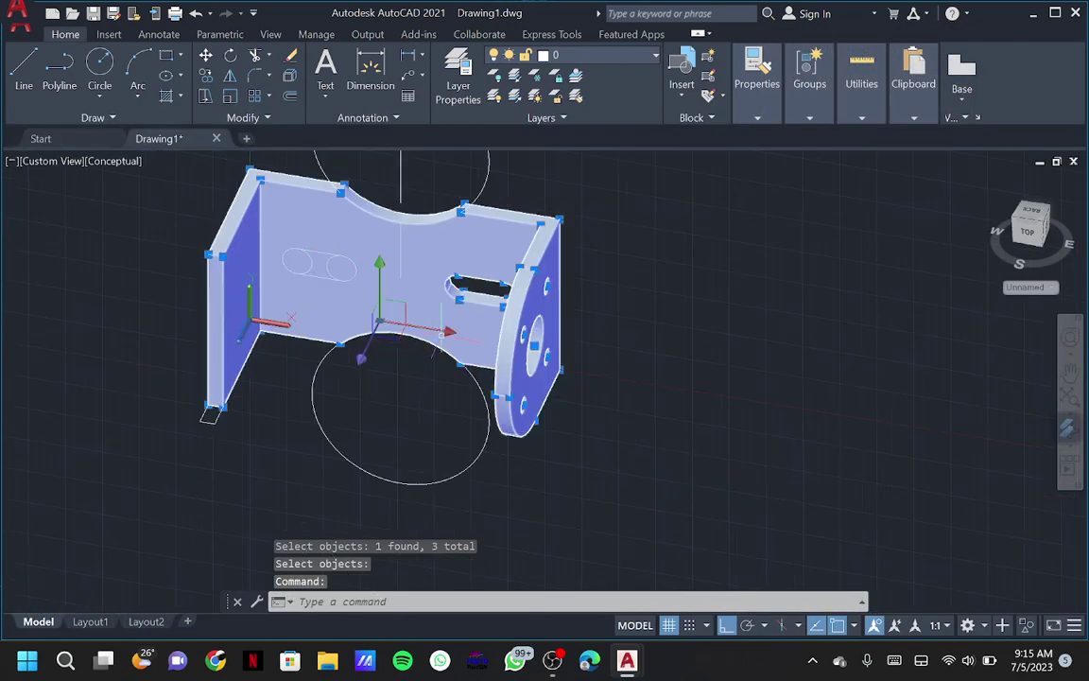
Move the merged bracket right and draw a vertical guide line across the base face
click(447, 336)
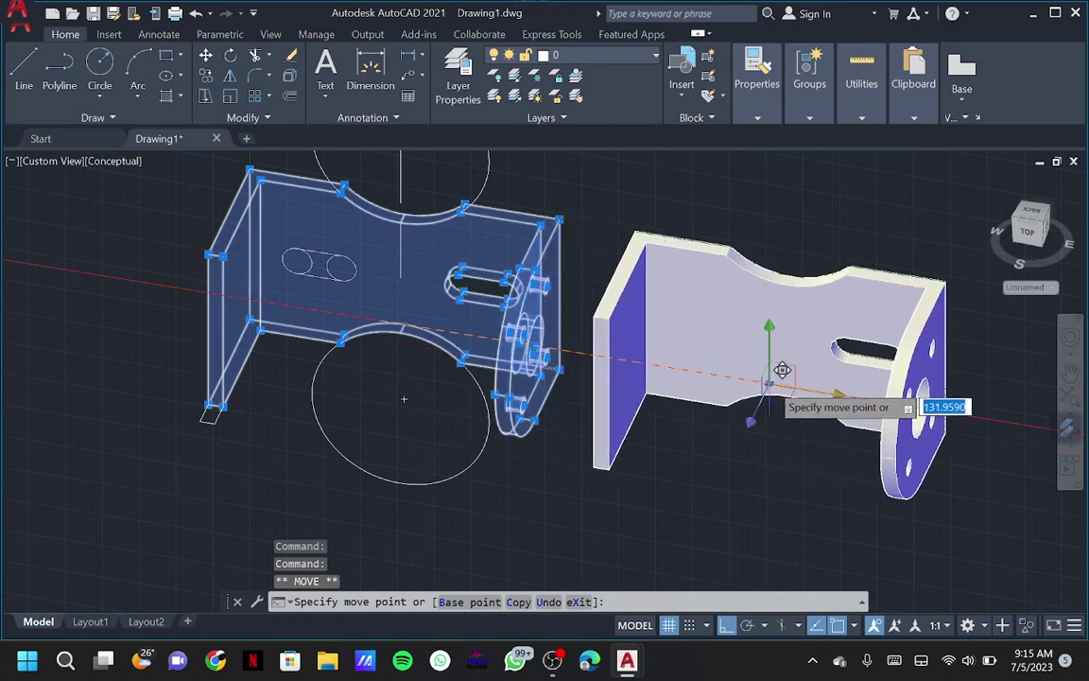
key(Escape)
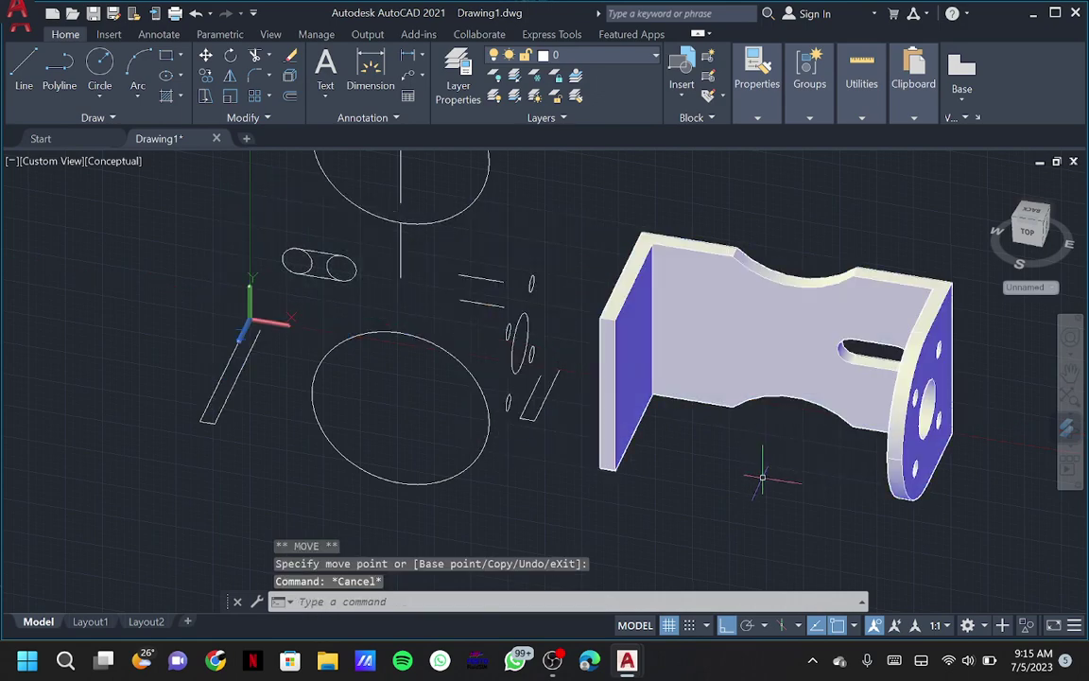
key(Return)
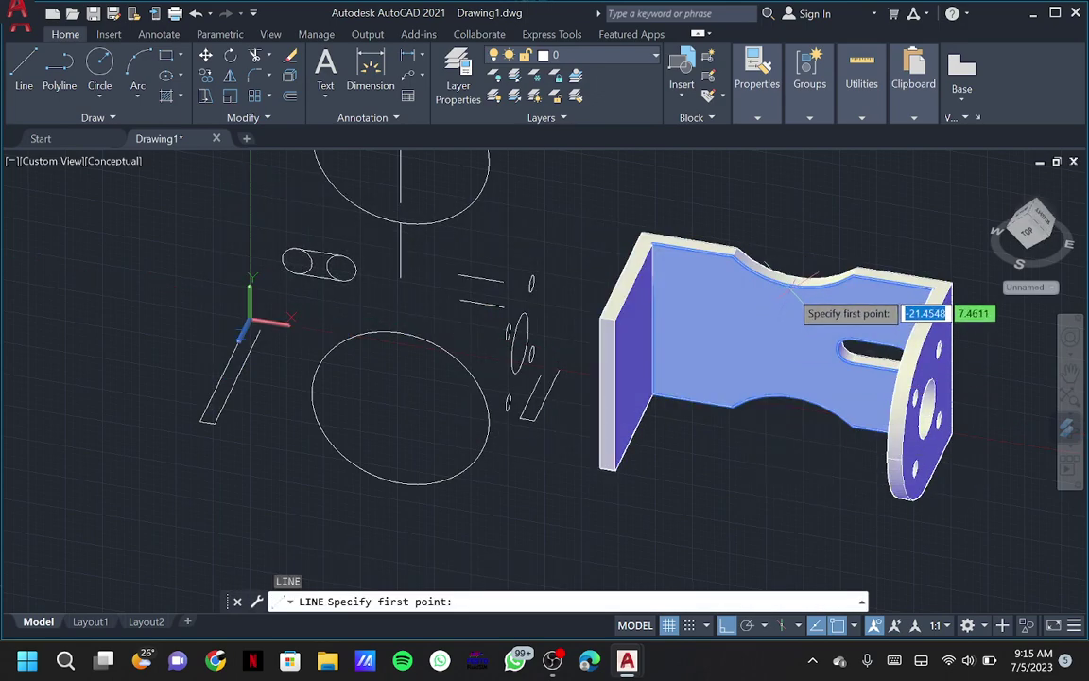
click(792, 286)
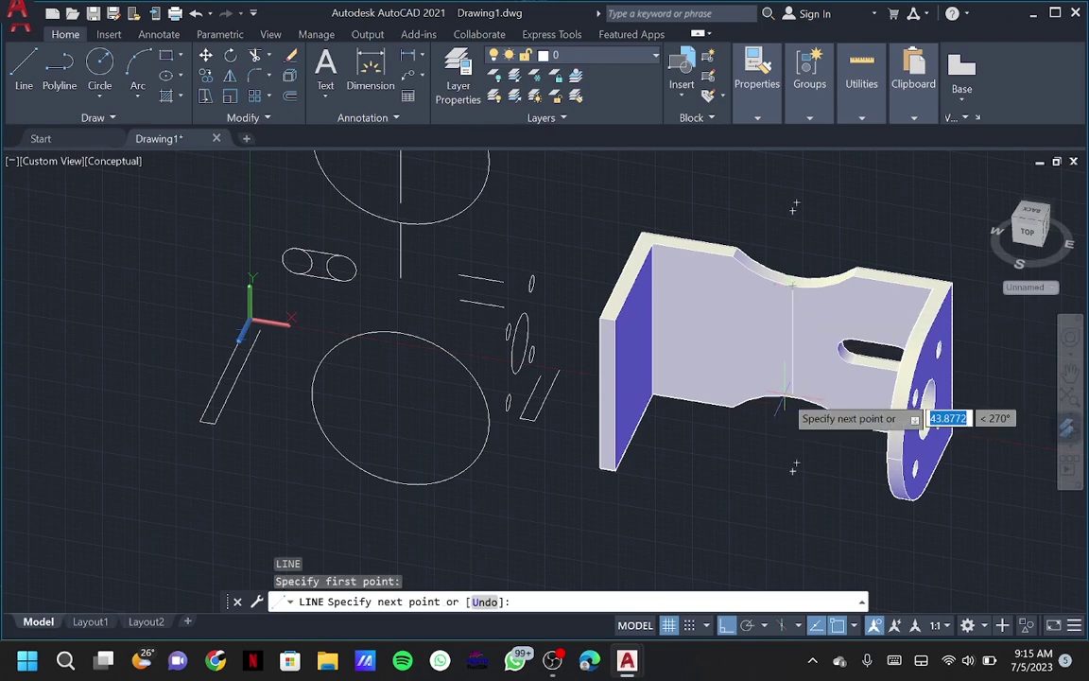
scroll(793, 397, up, 3)
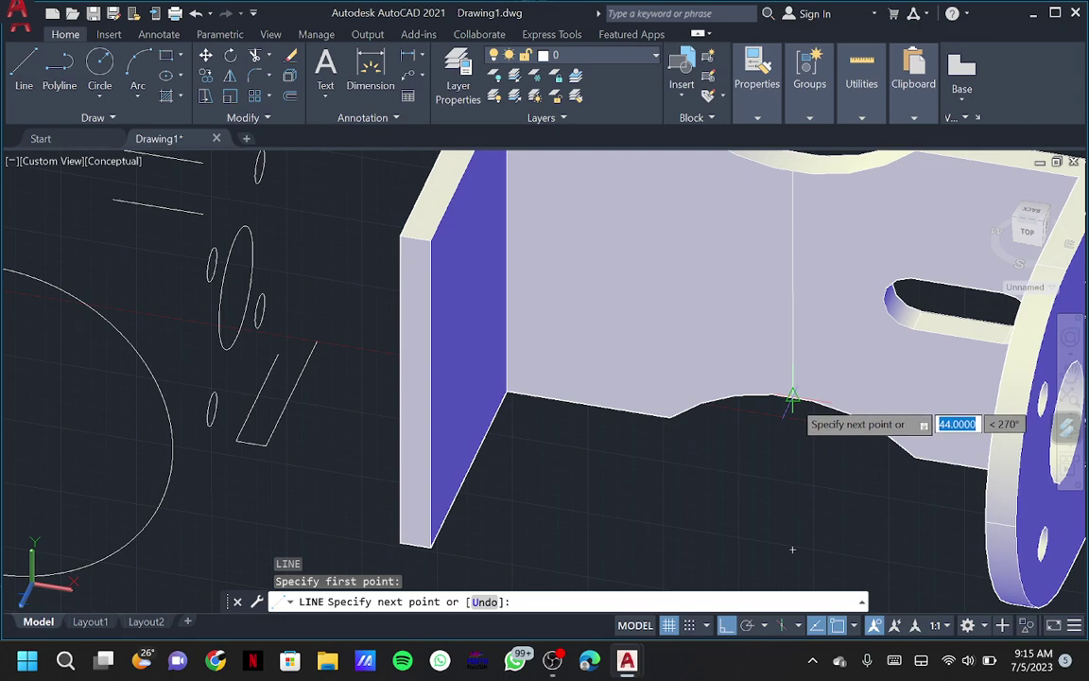
click(792, 397)
key(Escape)
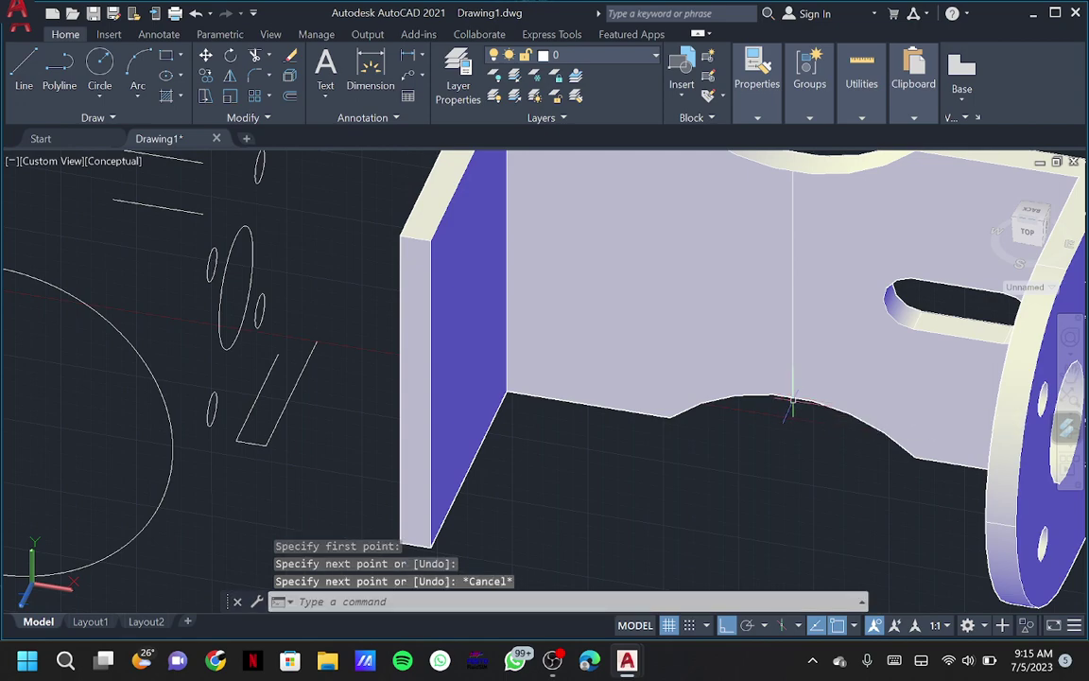
Draw a line from the vertical guide: 20 units left, then a 15-unit segment
key(Return)
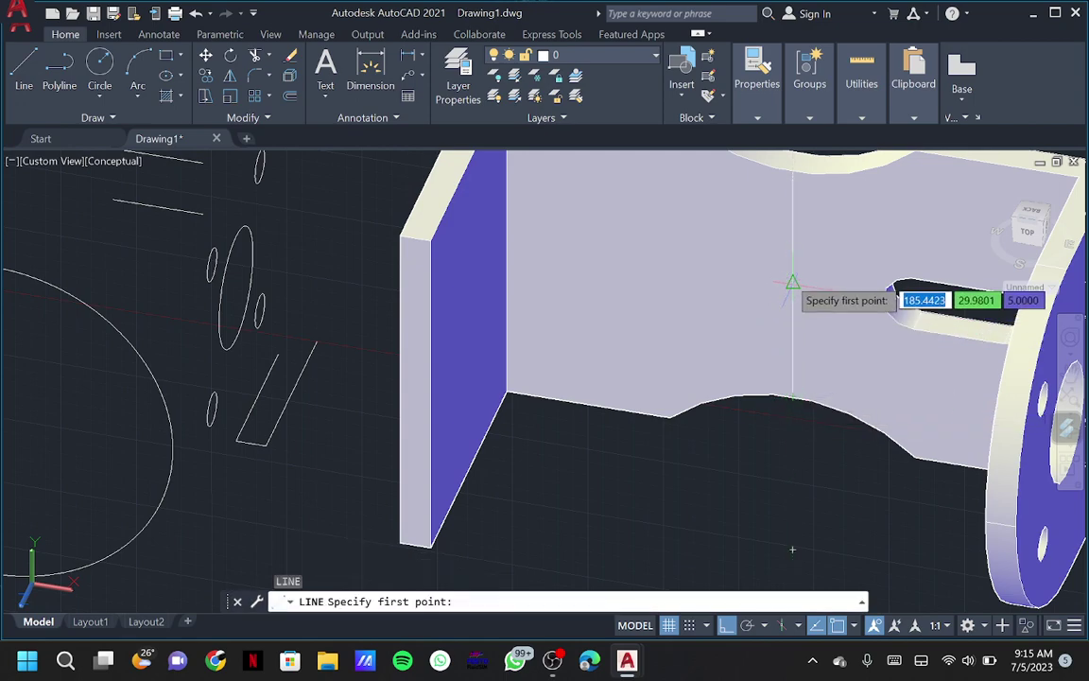
click(793, 282)
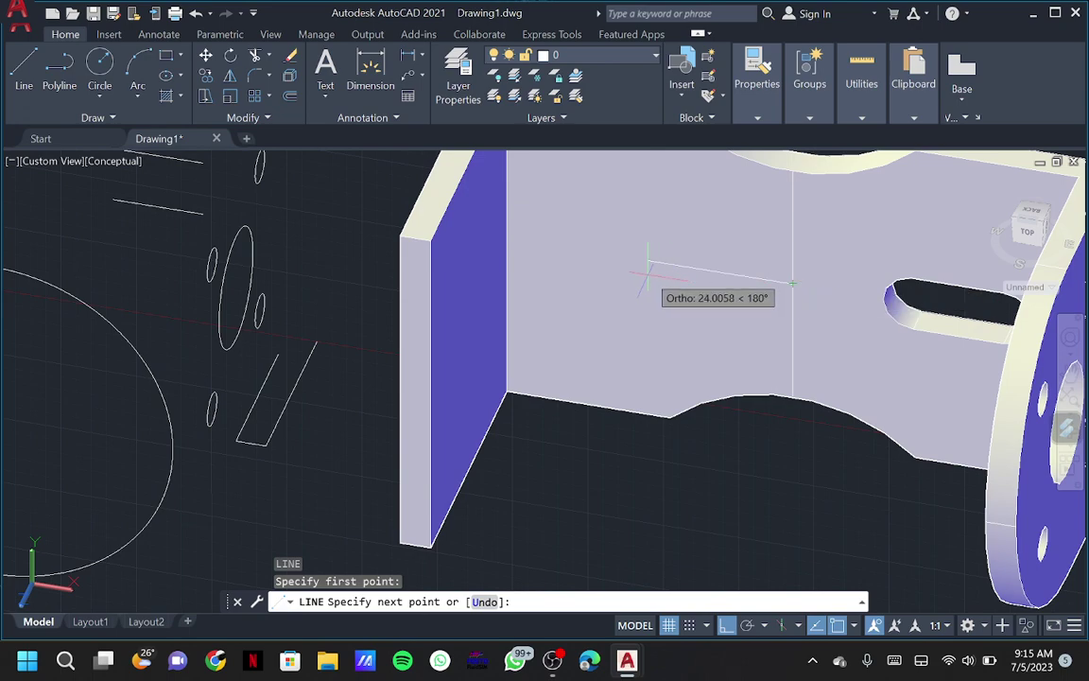
text(22)
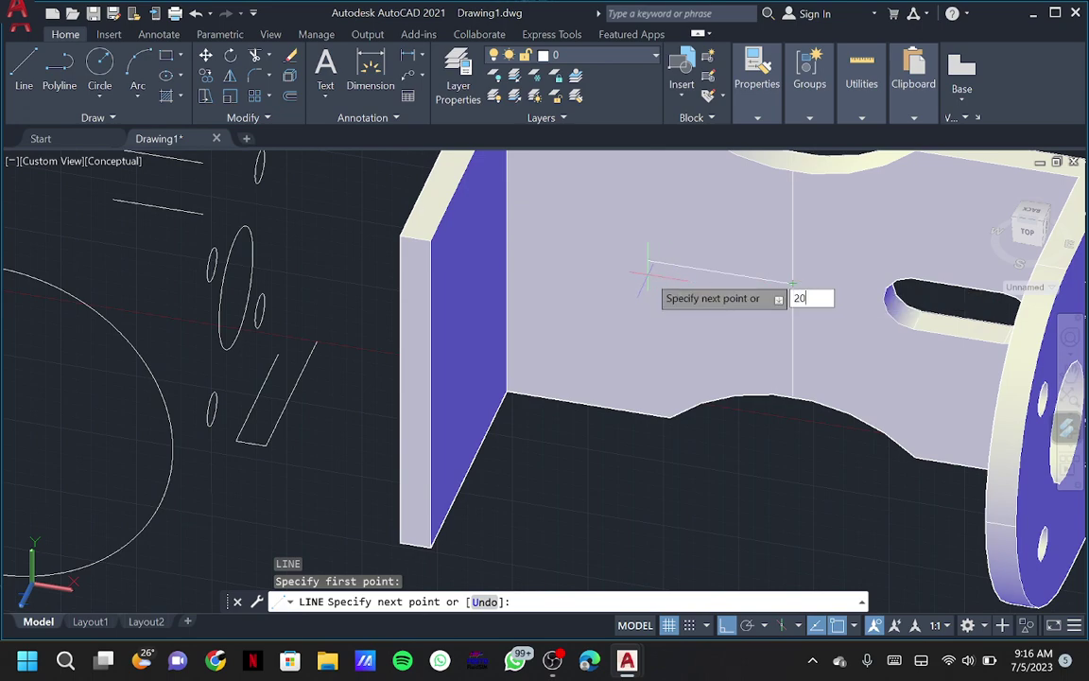
key(Return)
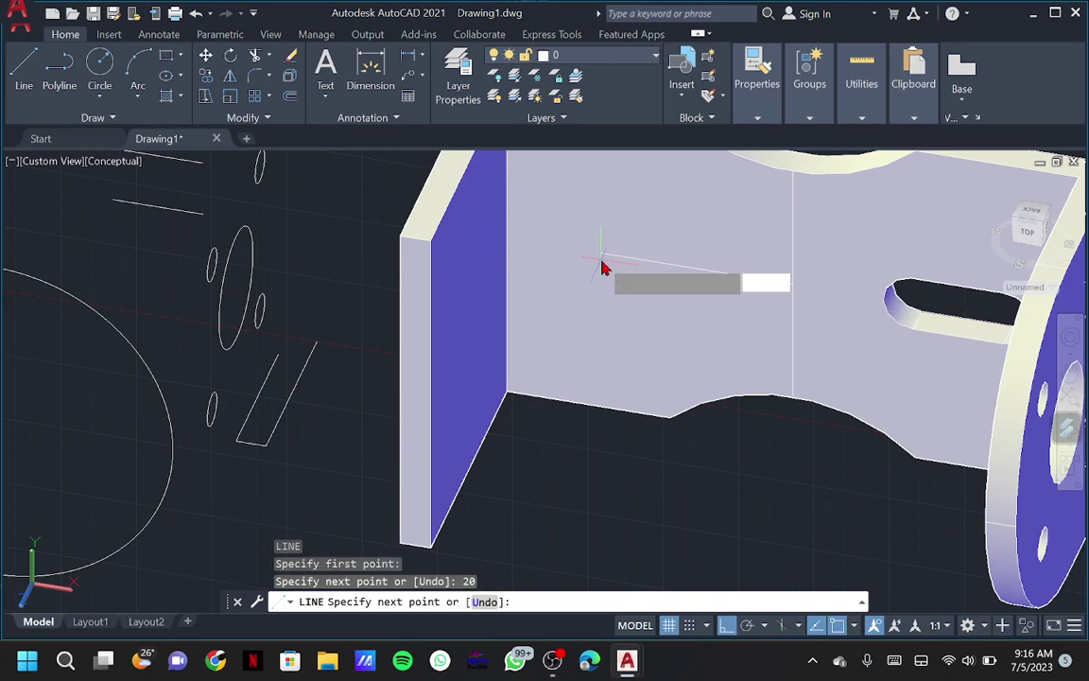
text(15)
key(Return)
key(Escape)
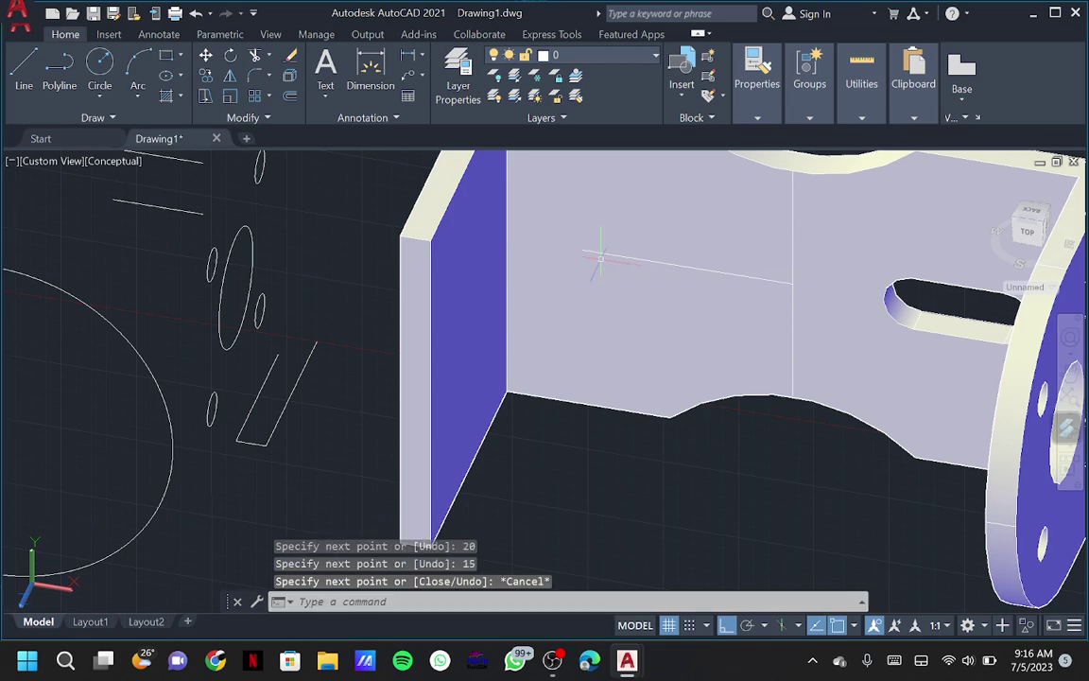
text(c)
key(Return)
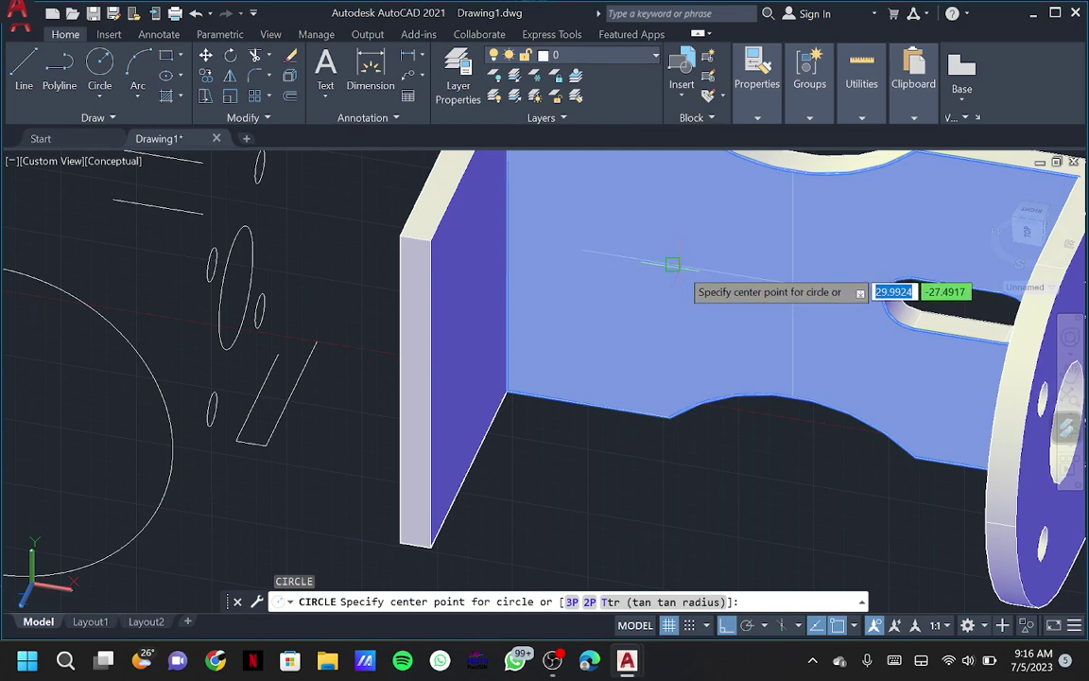
Draw two radius-5 circles on the guide line, the second at its end
click(673, 265)
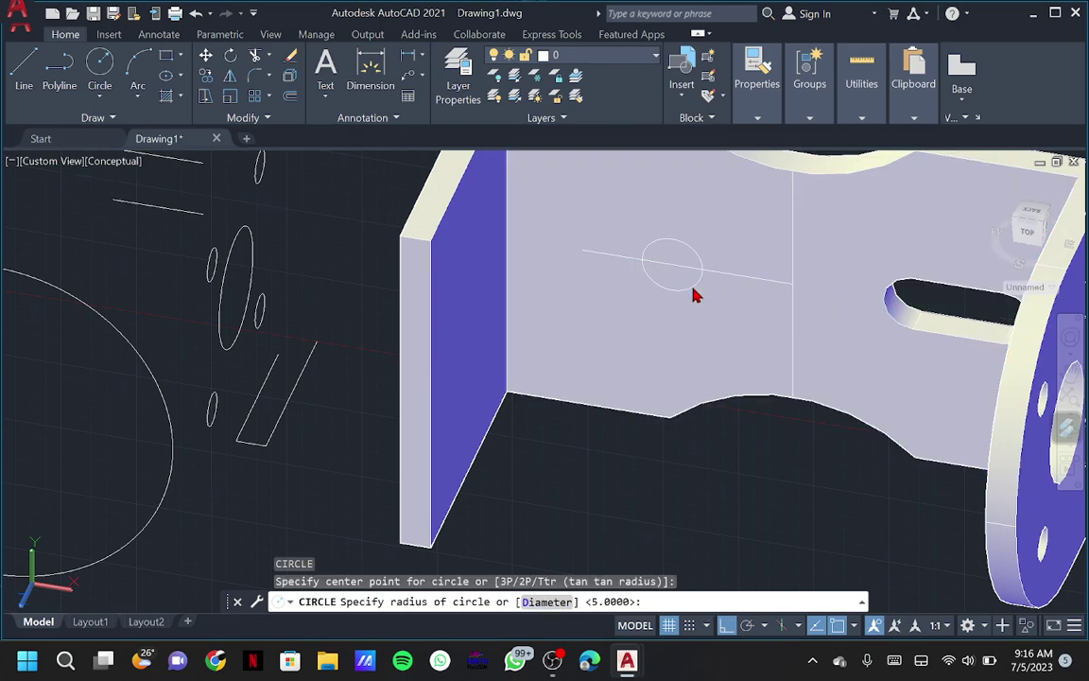
click(693, 295)
key(Return)
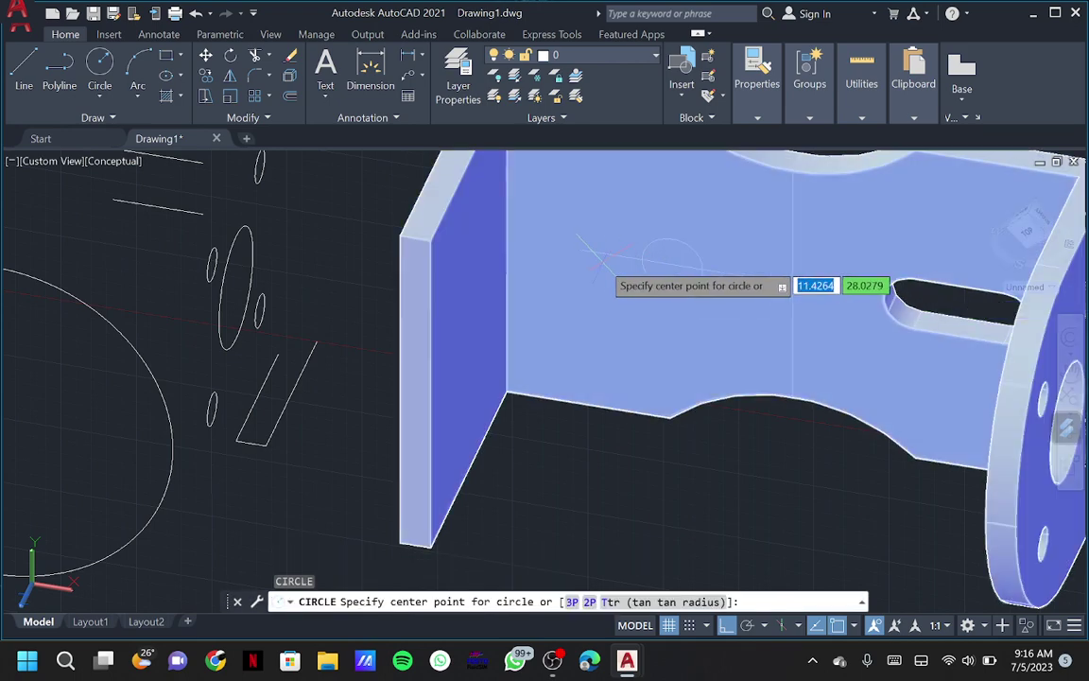
click(581, 249)
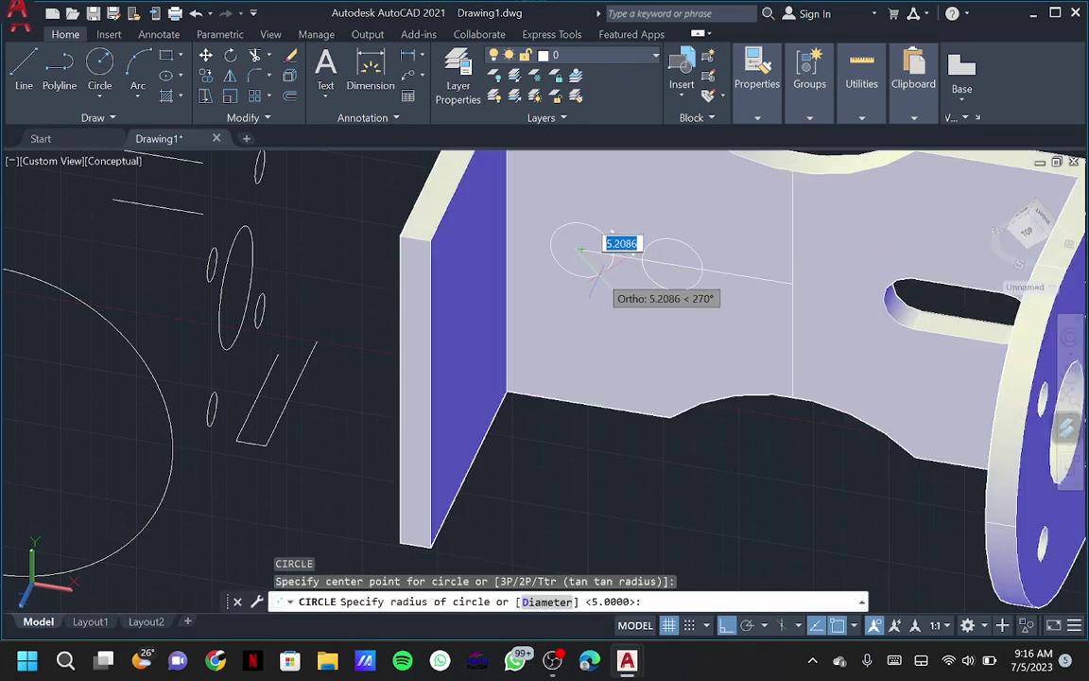
text(5)
key(Return)
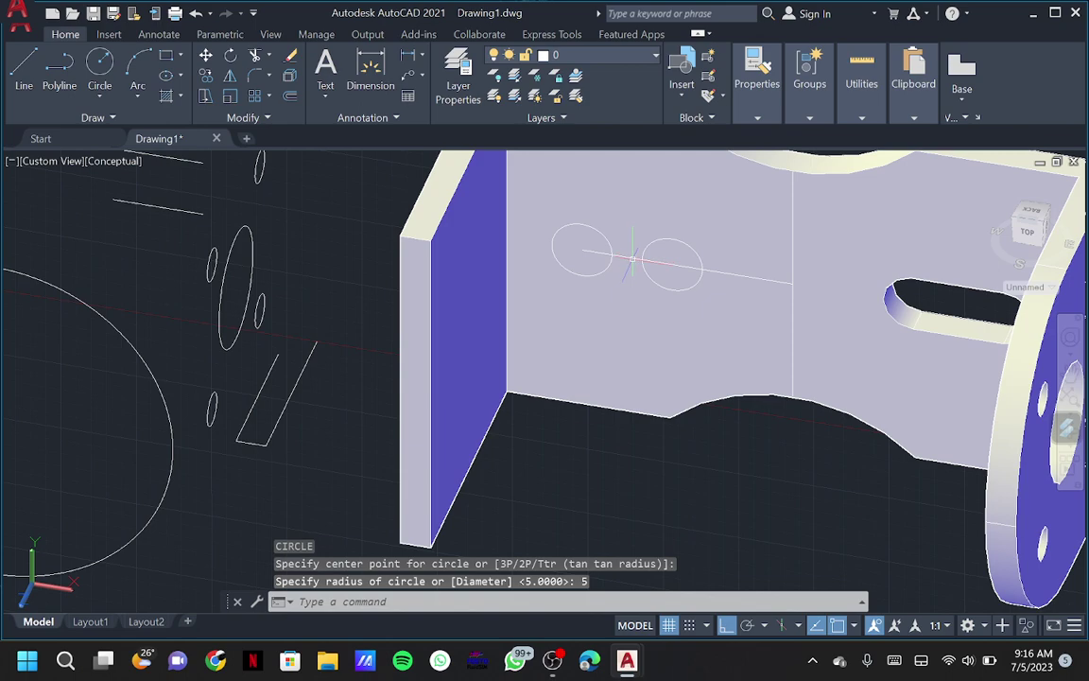
Draw lines from the left circle's centre down and across to the right circle
text(l)
key(Return)
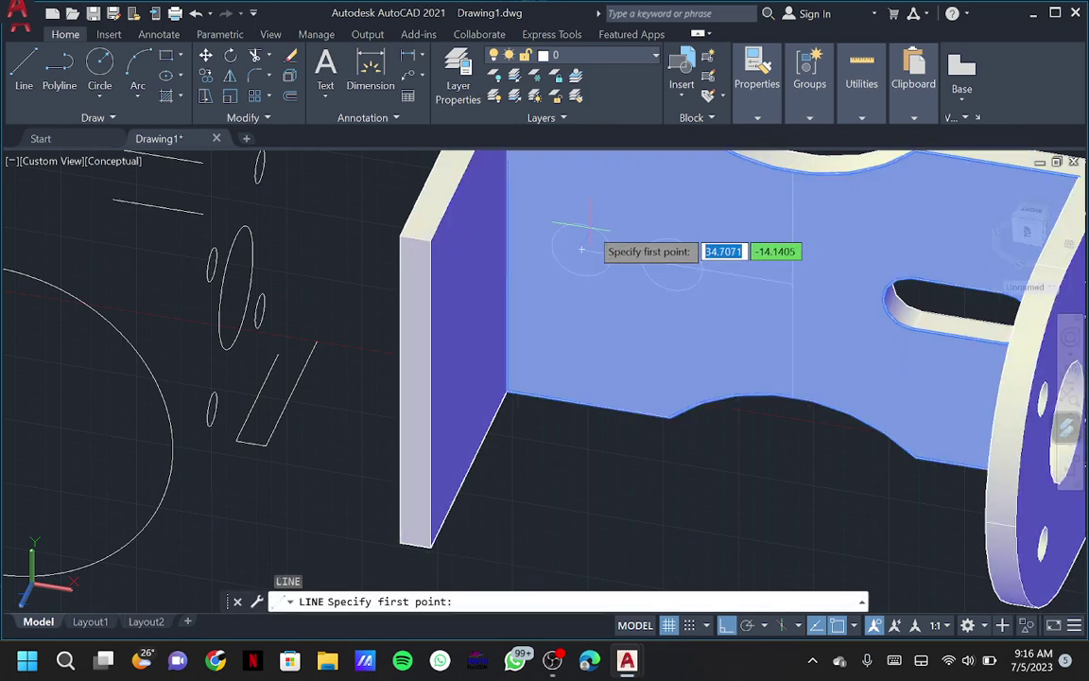
click(580, 228)
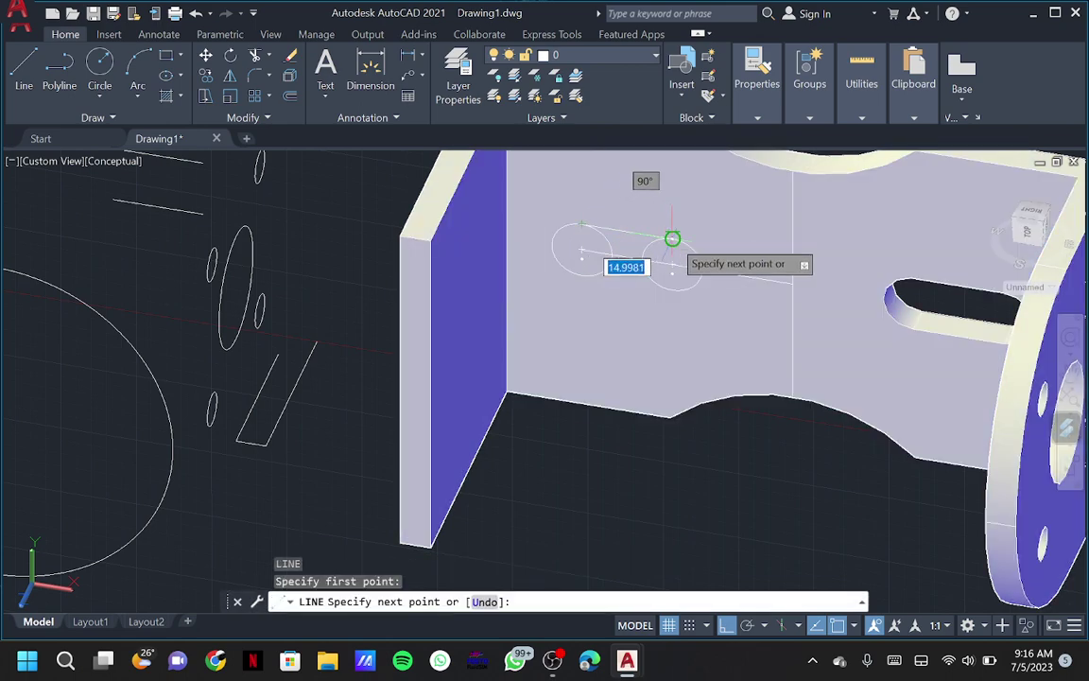
key(Escape)
key(Return)
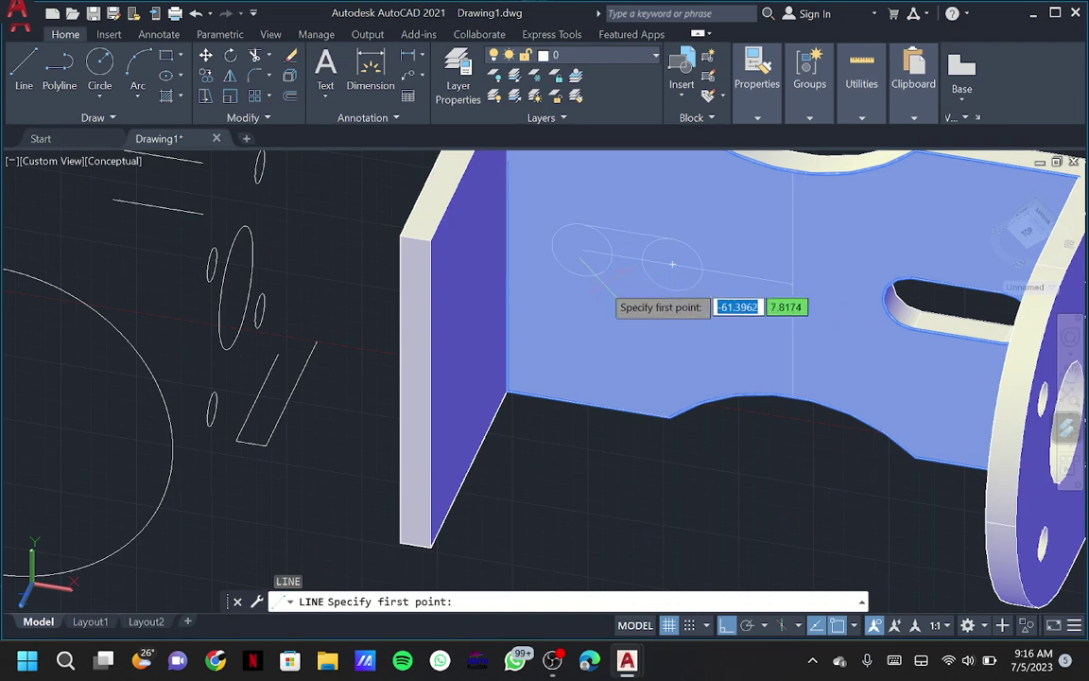
scroll(578, 274, up, 3)
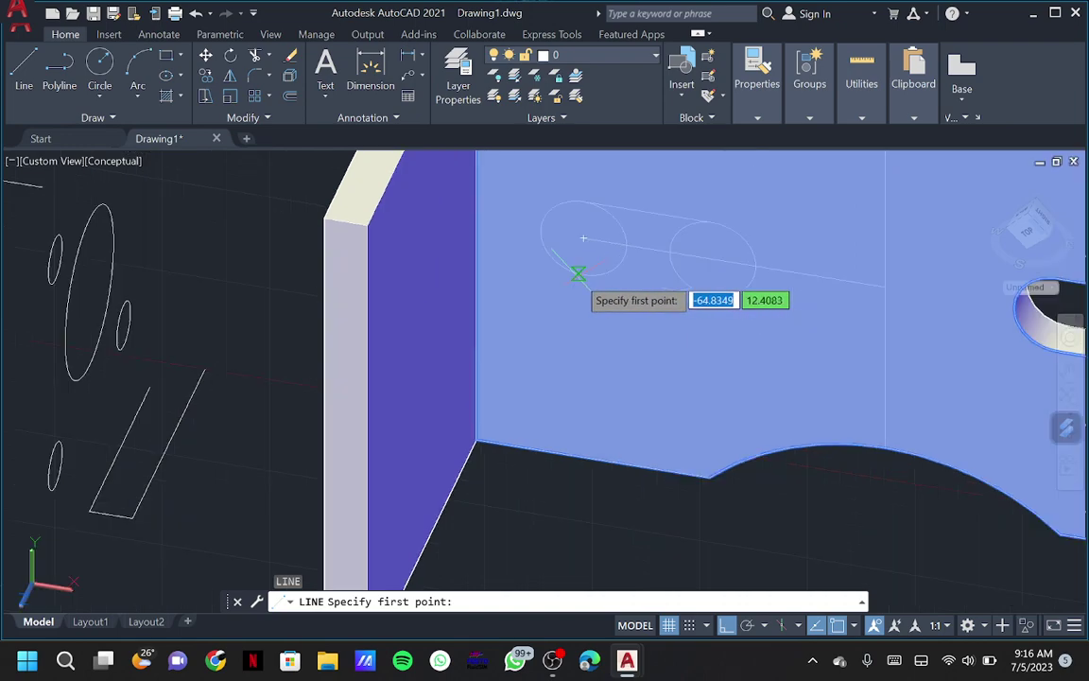
scroll(581, 275, up, 2)
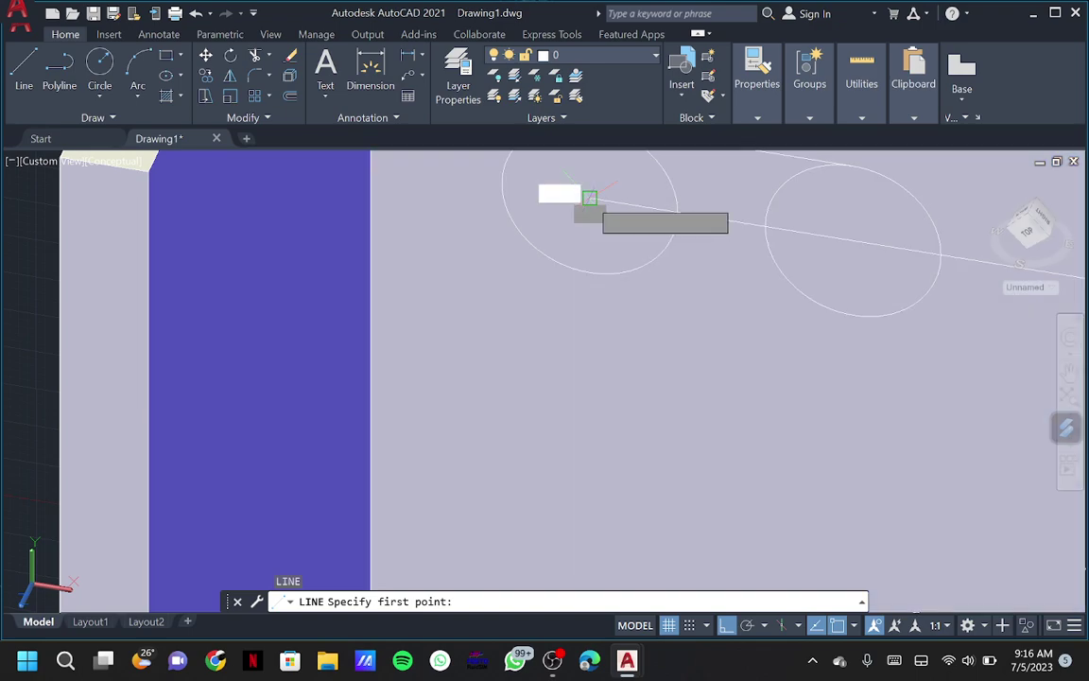
click(589, 196)
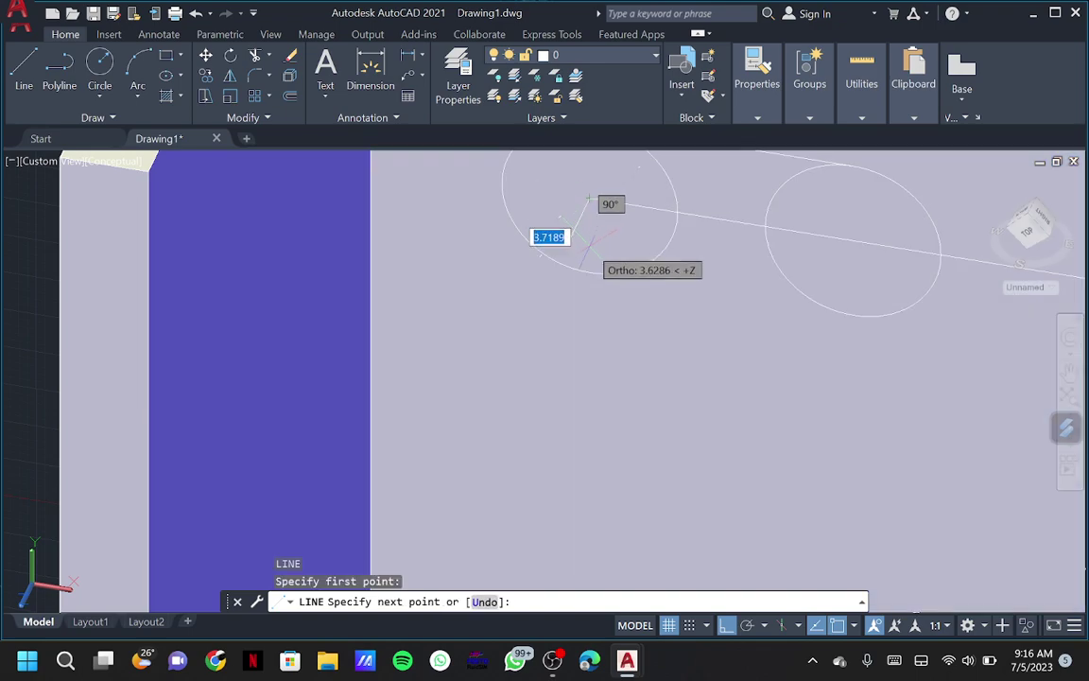
click(588, 272)
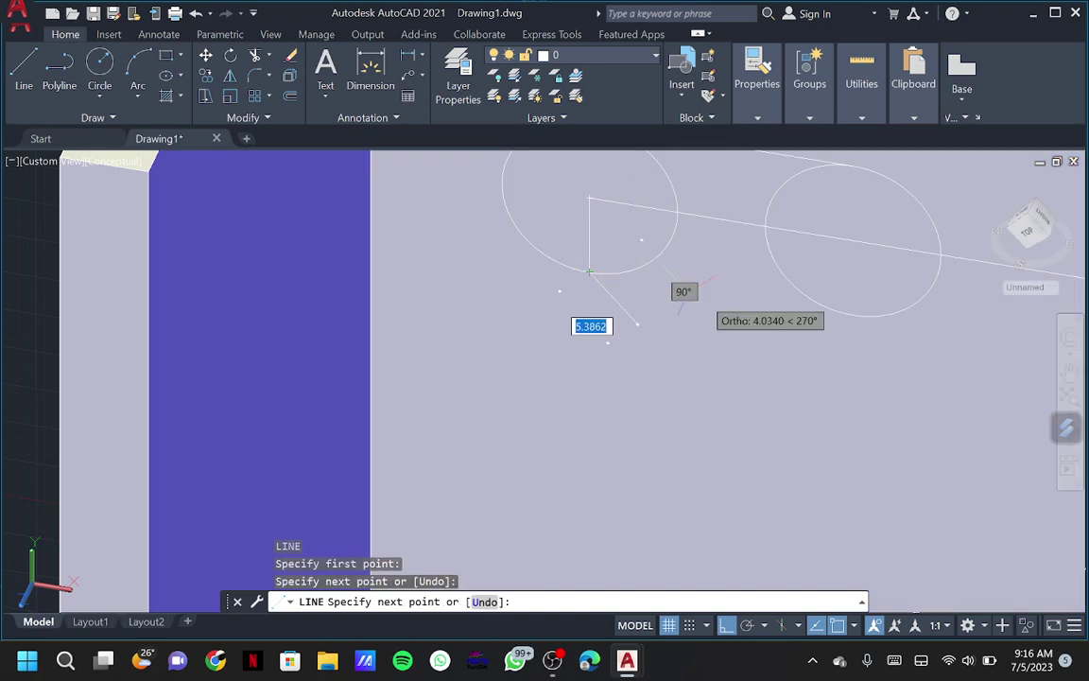
click(853, 315)
key(Escape)
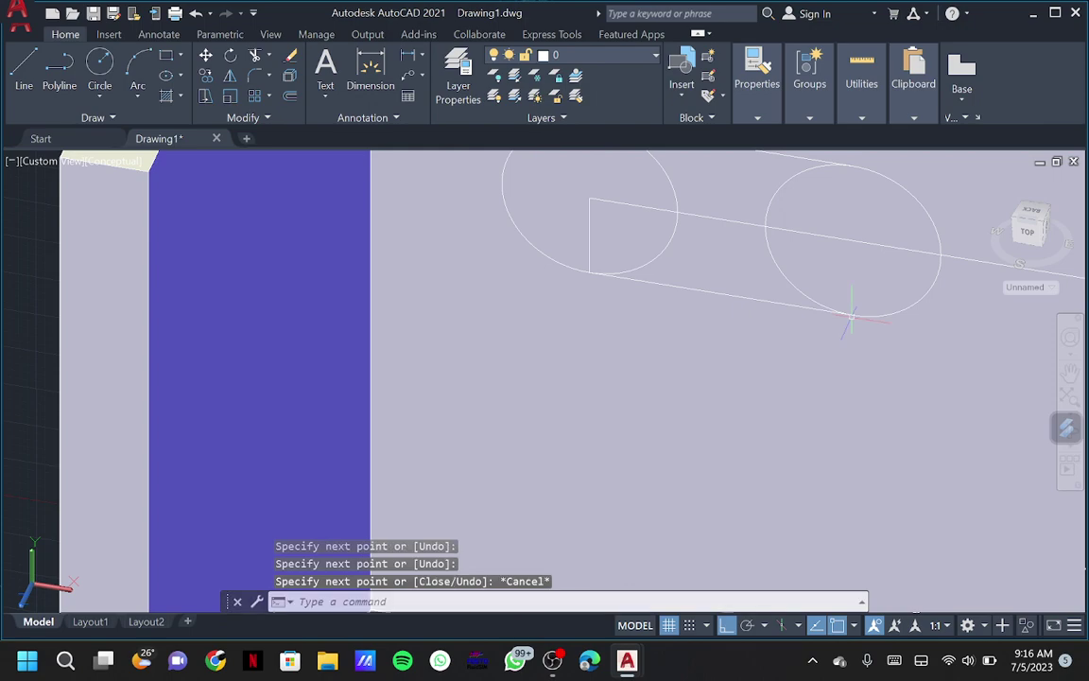
Erase the two helper lines and the long guide line through the right circle
click(589, 245)
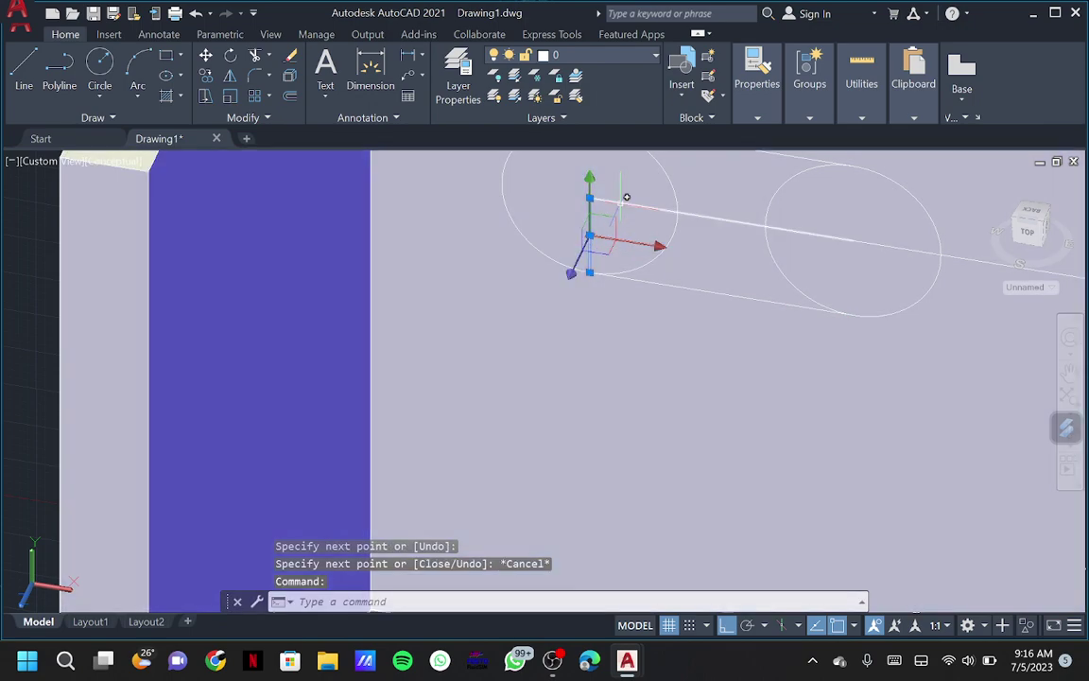
click(621, 200)
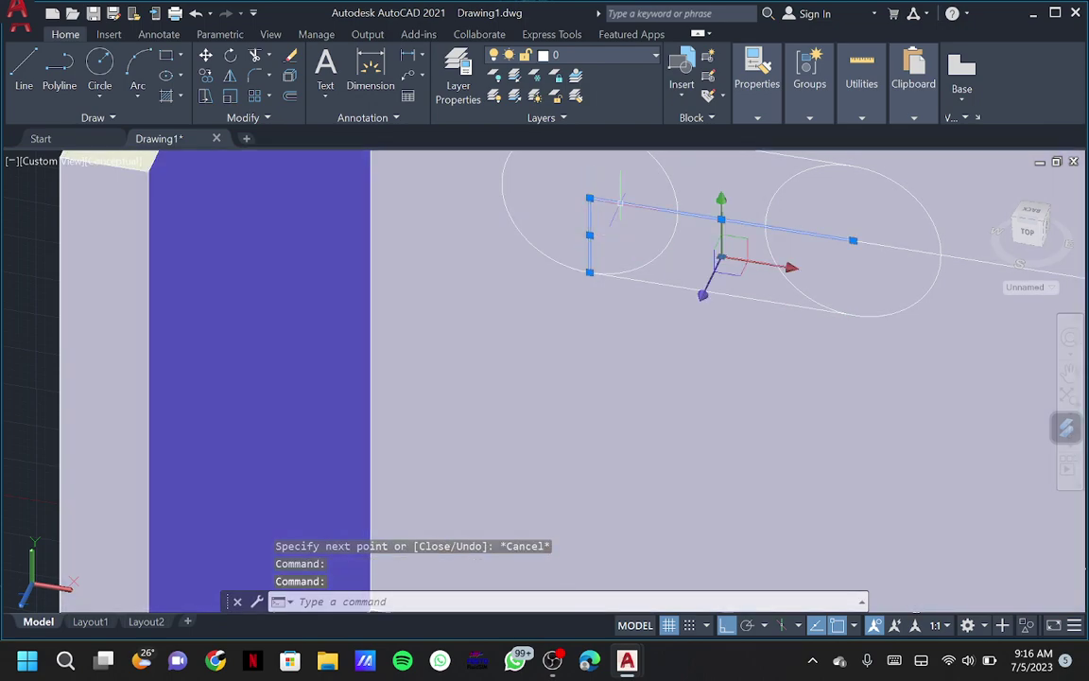
key(Delete)
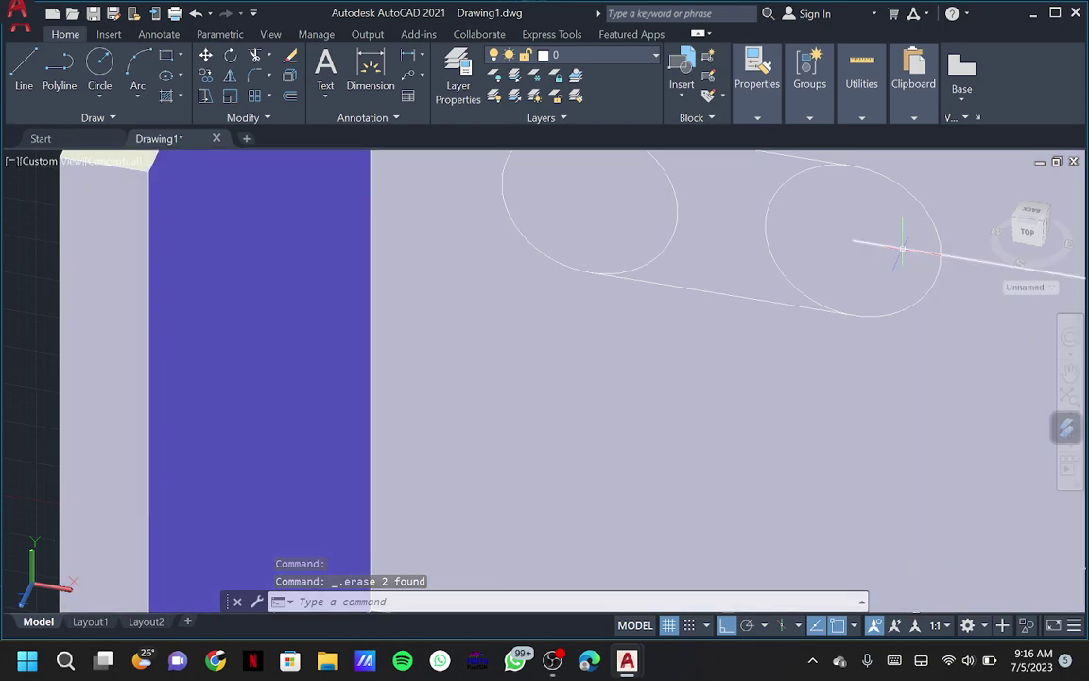
click(903, 250)
key(Escape)
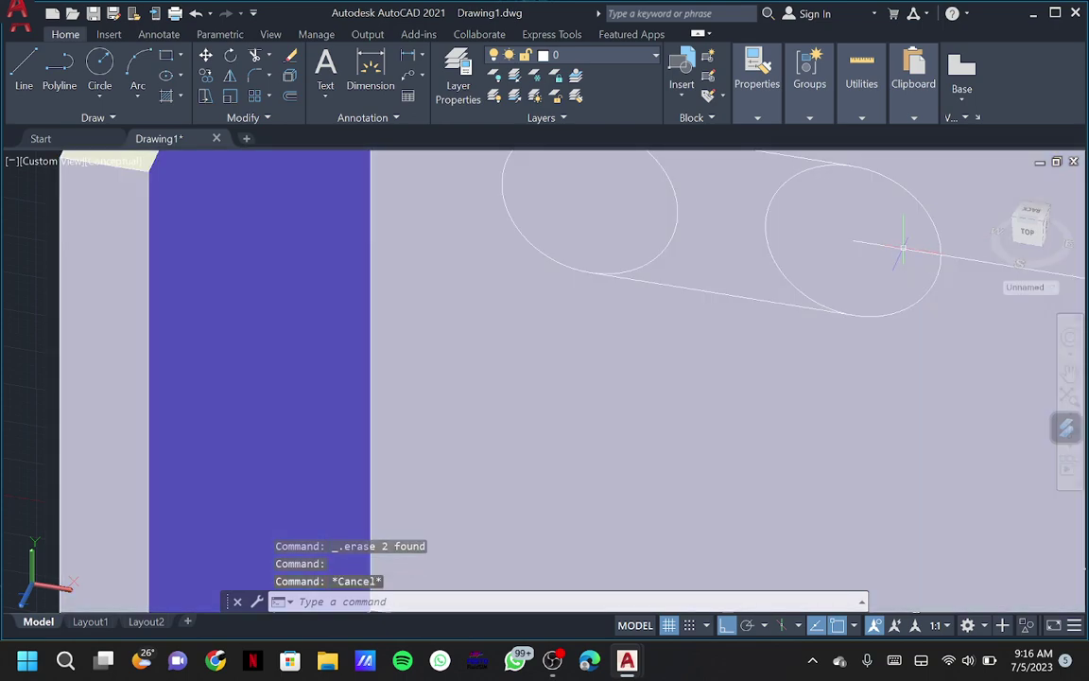
click(903, 250)
key(Delete)
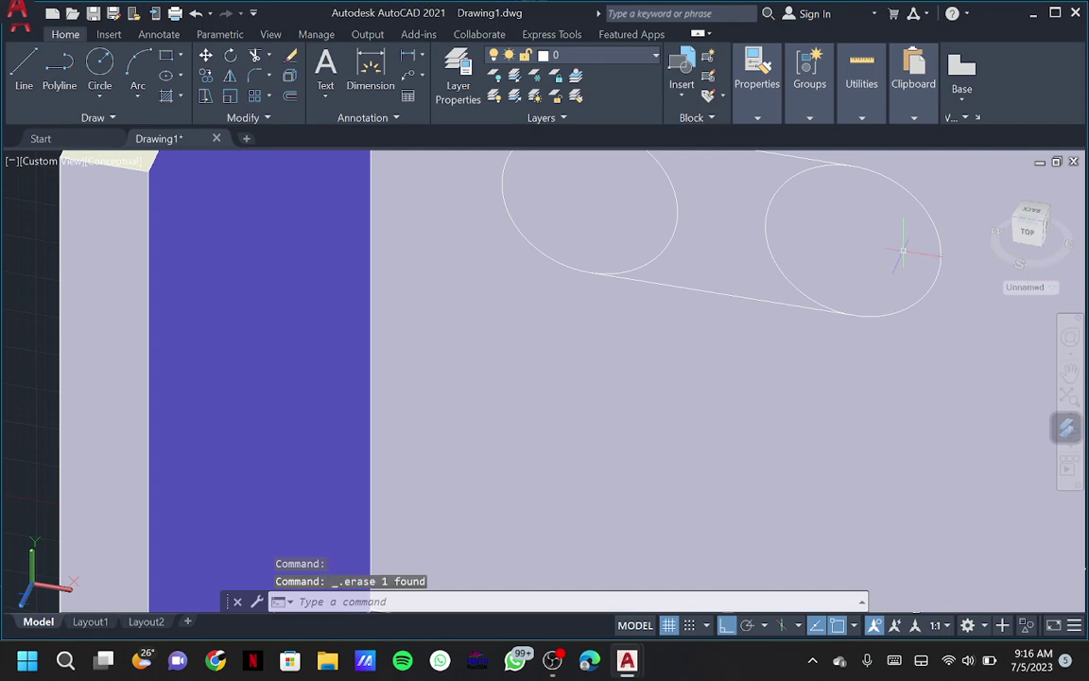
text(trim)
key(Return)
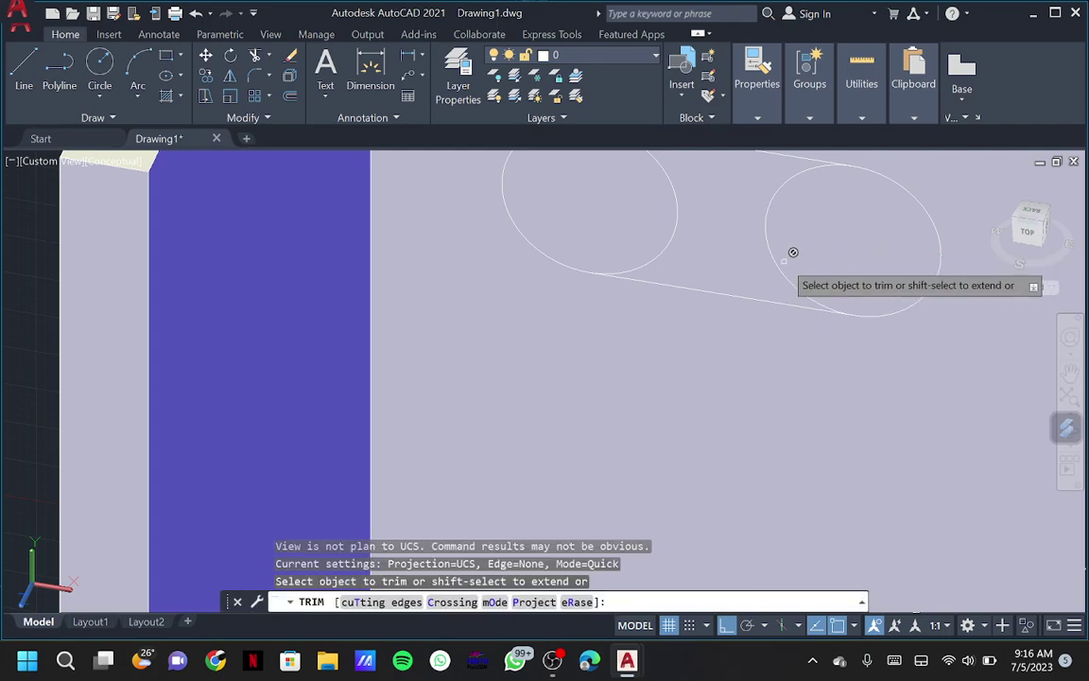
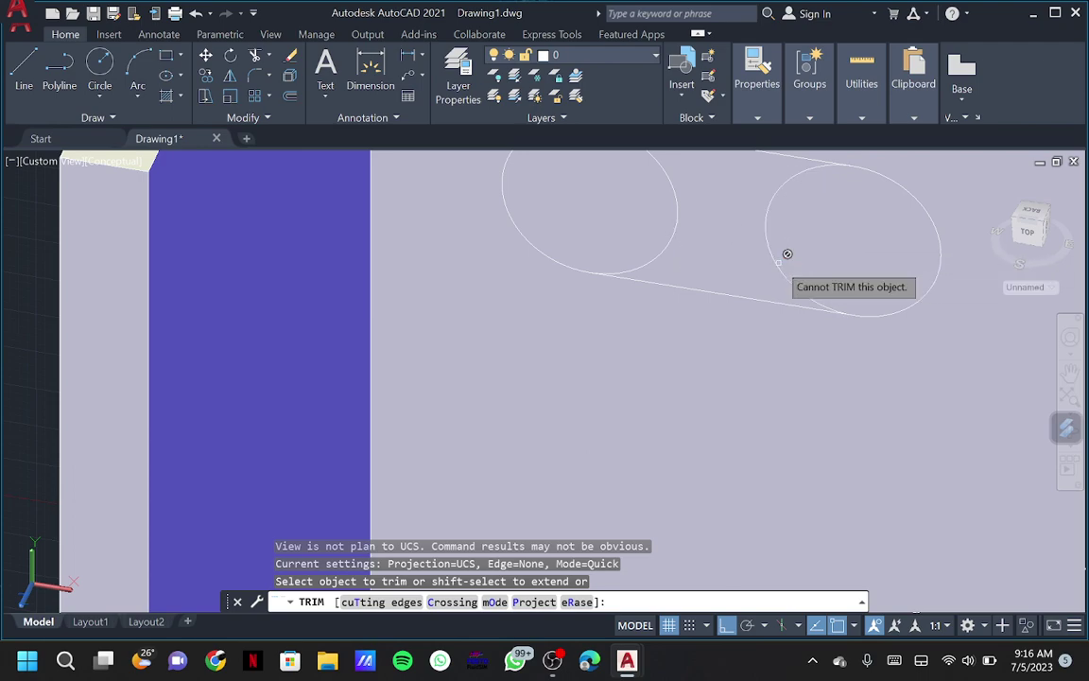
Trim the slot's inner arc, then press-pull the slot area through the base plate
click(781, 259)
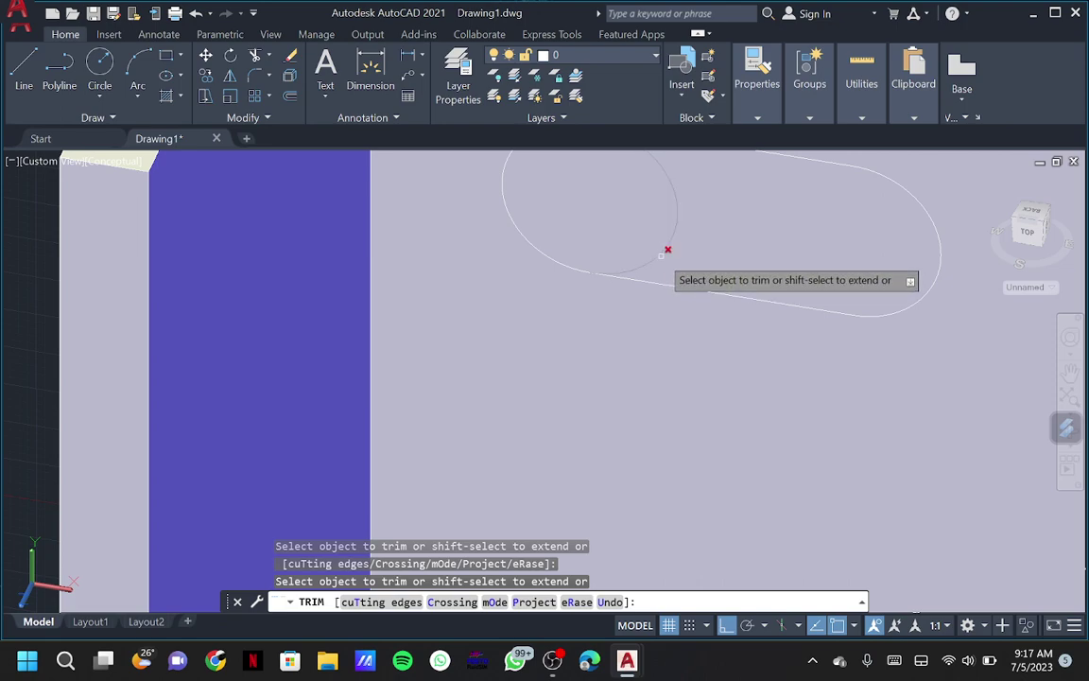
key(Escape)
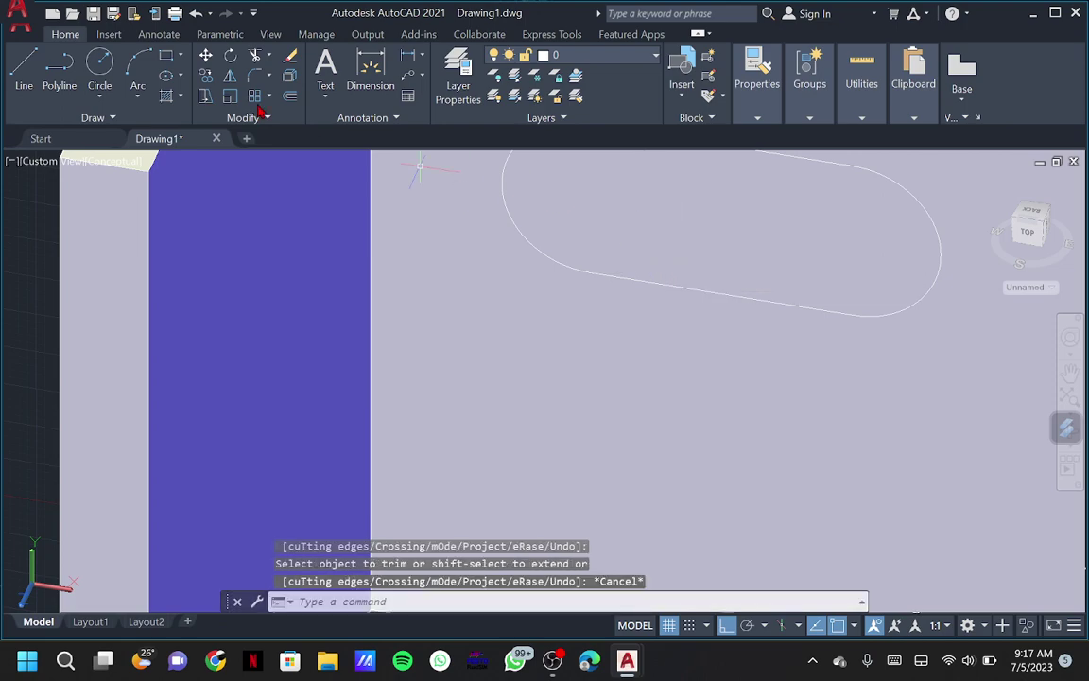
text(pre)
key(Return)
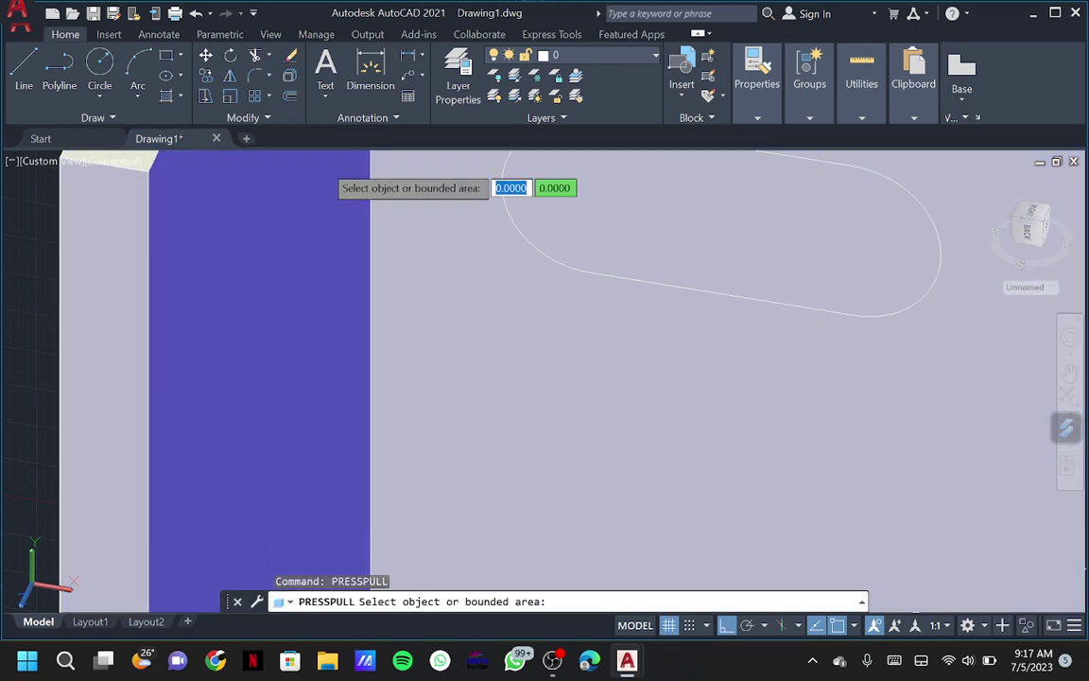
click(656, 215)
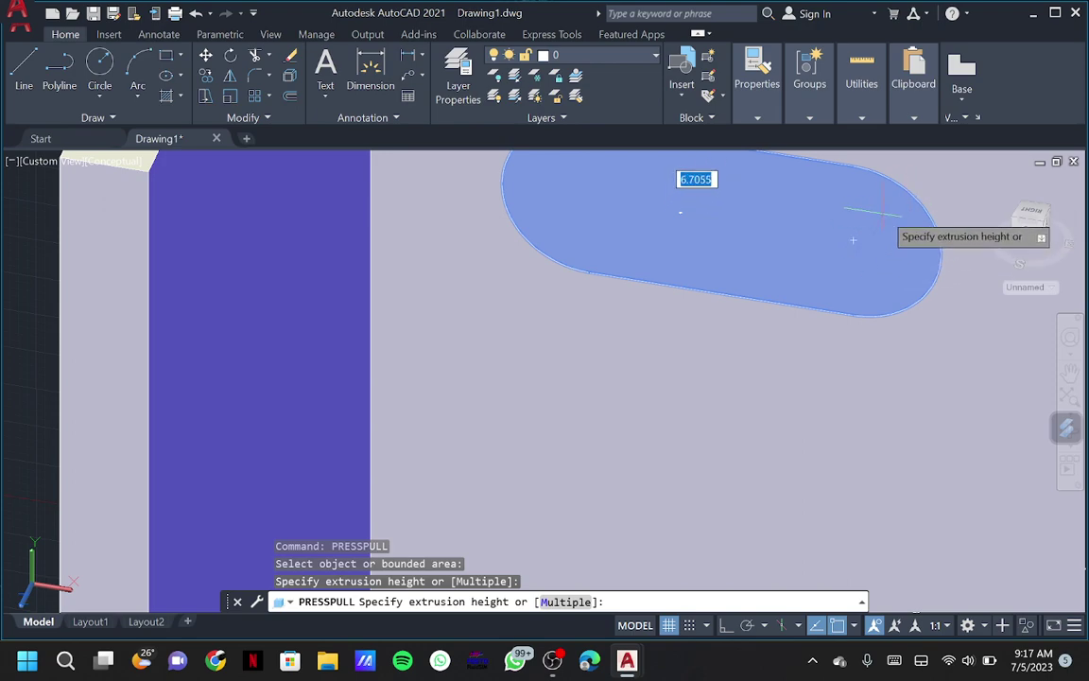
scroll(764, 331, down, 3)
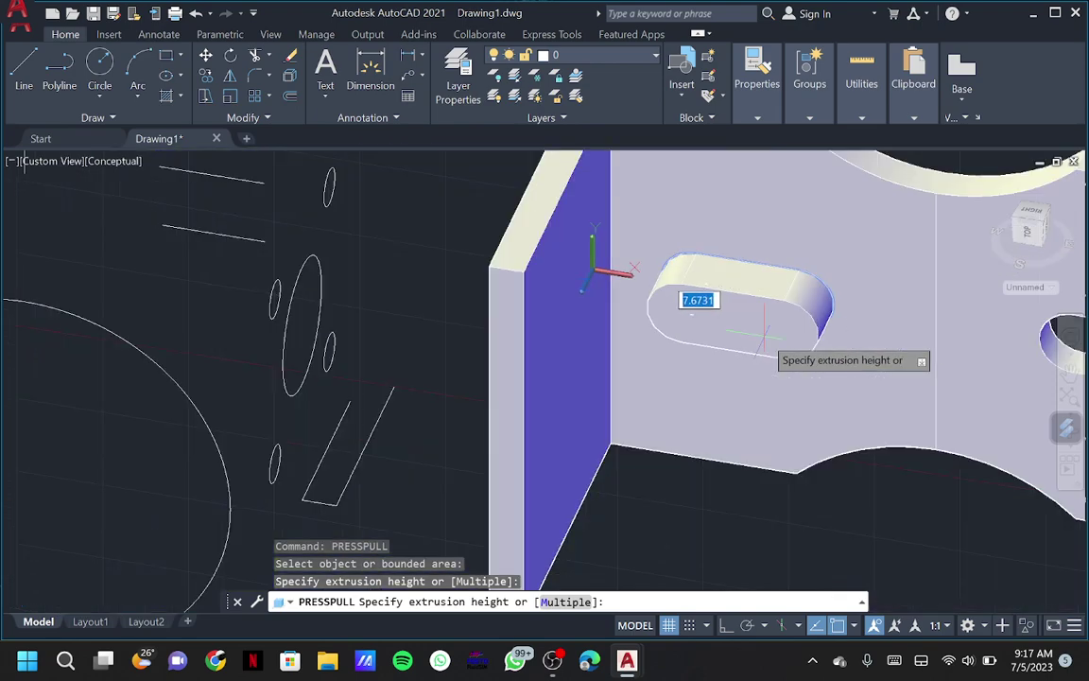
scroll(768, 318, down, 3)
click(709, 310)
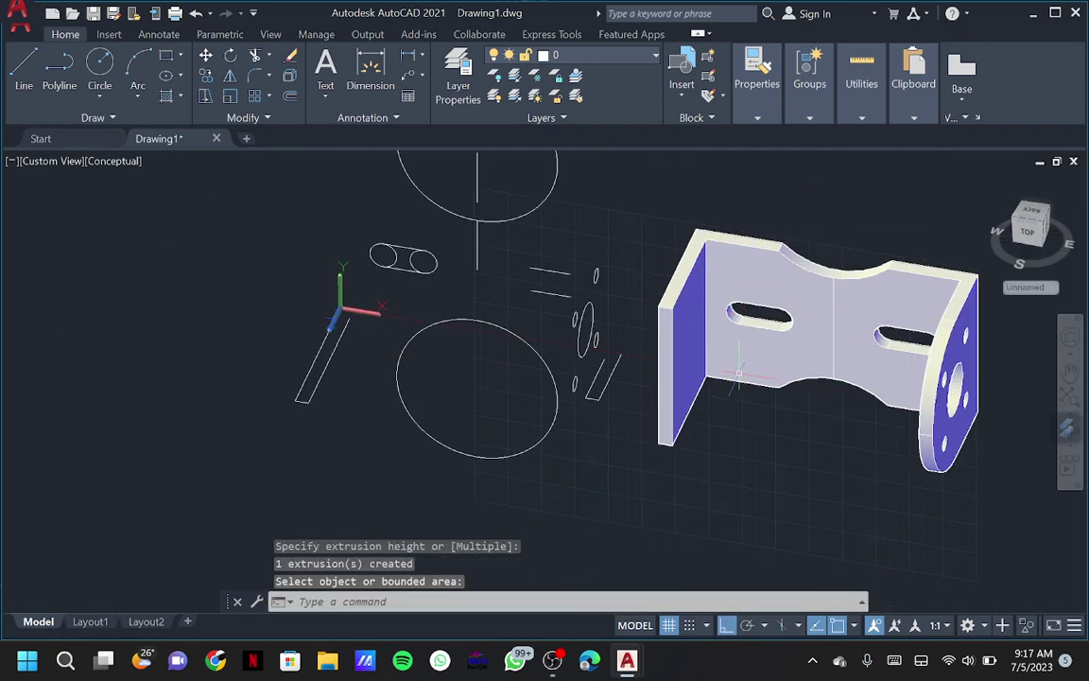
Draw a 30-unit construction line from the corner of the blue upright face
mouse_move(1030, 227)
drag(1036, 264, 956, 275)
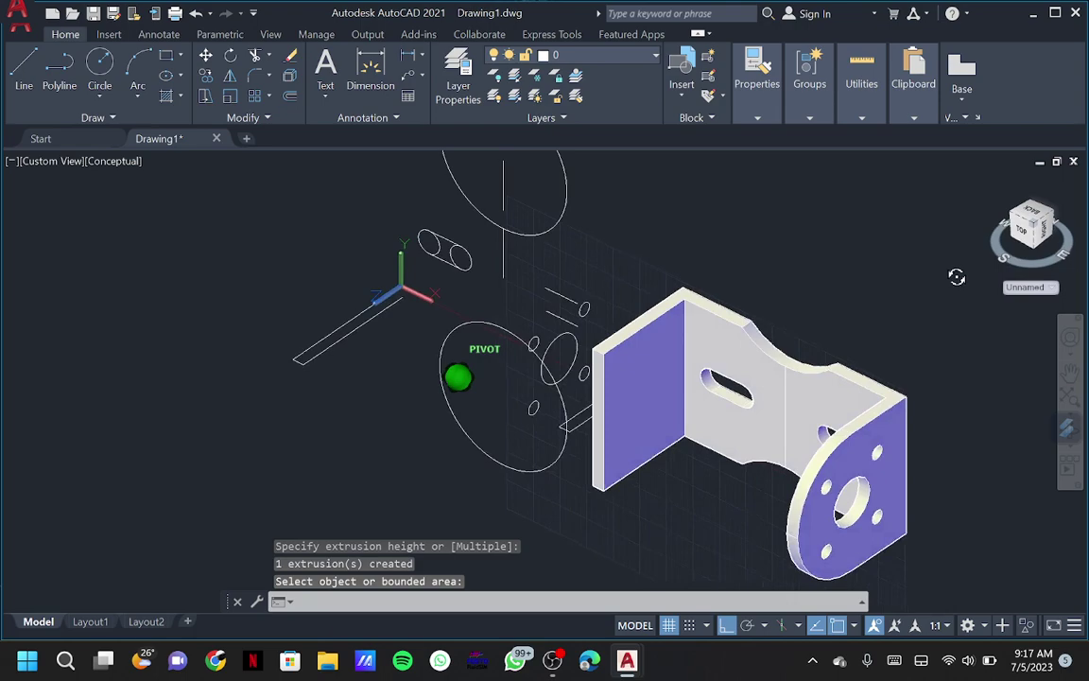
text(l)
key(Return)
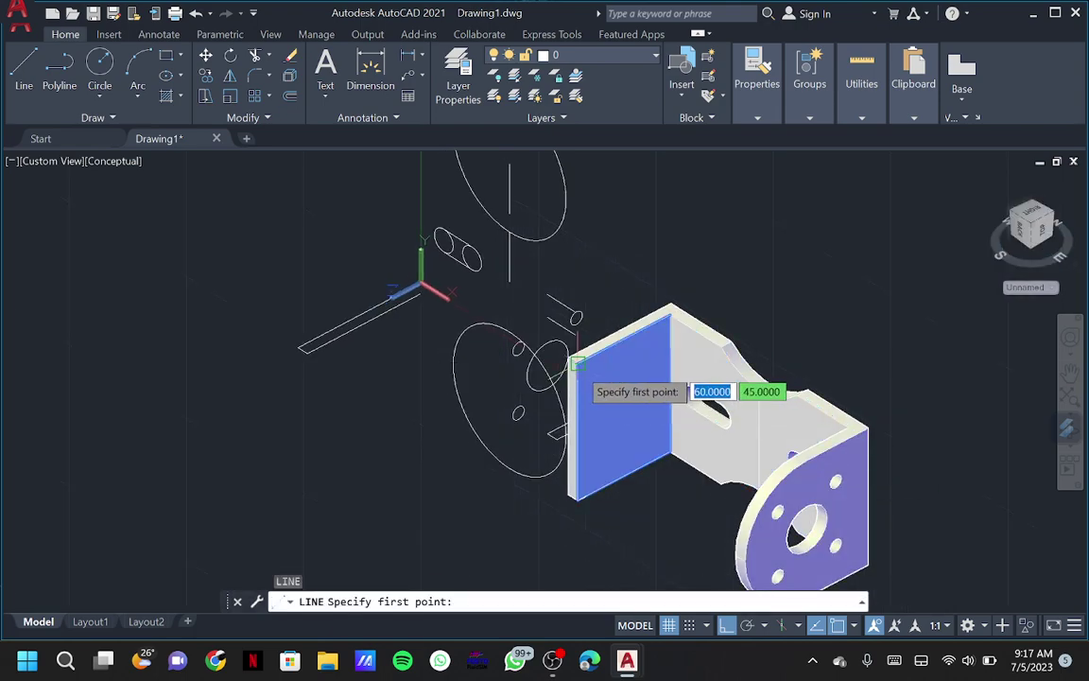
click(578, 362)
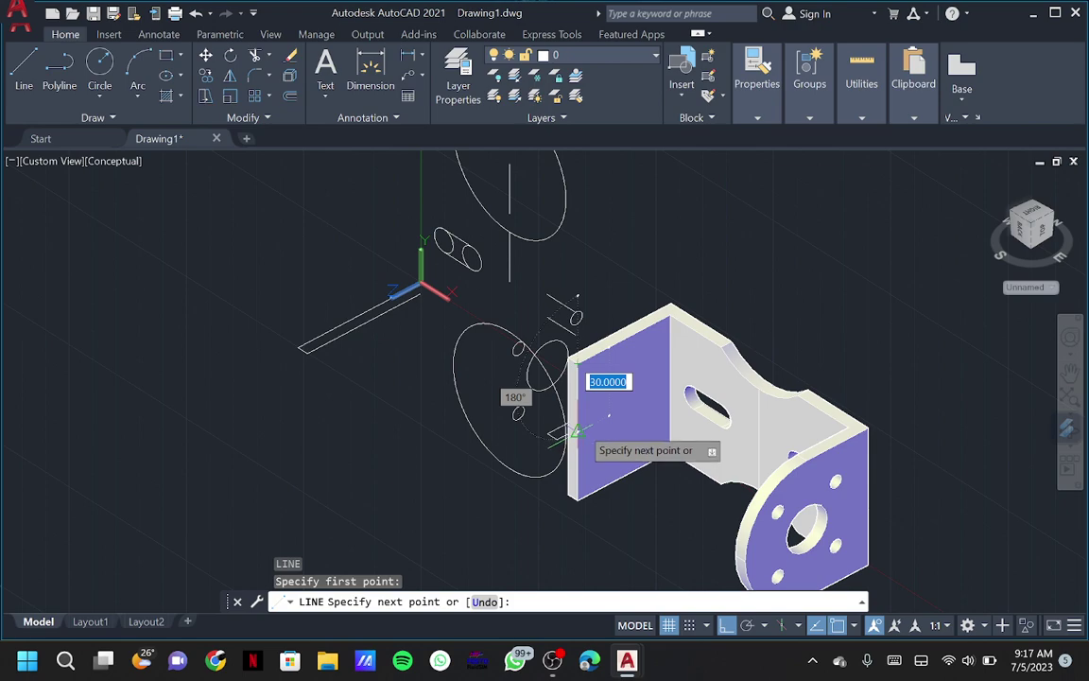
scroll(609, 421, up, 1)
scroll(619, 408, up, 1)
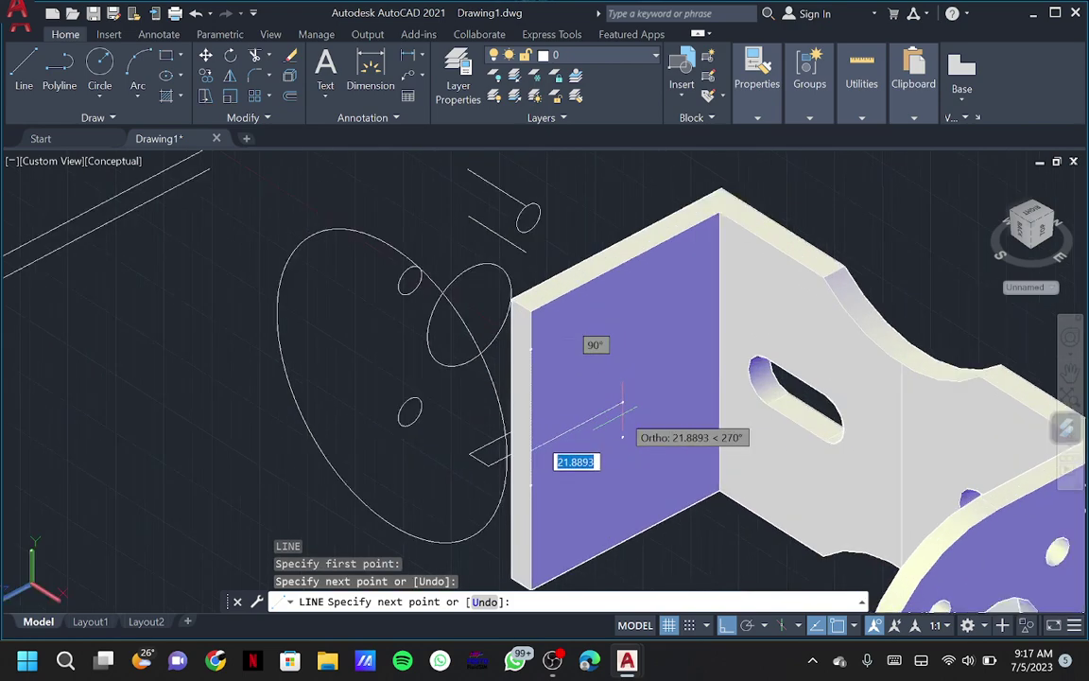
text(30)
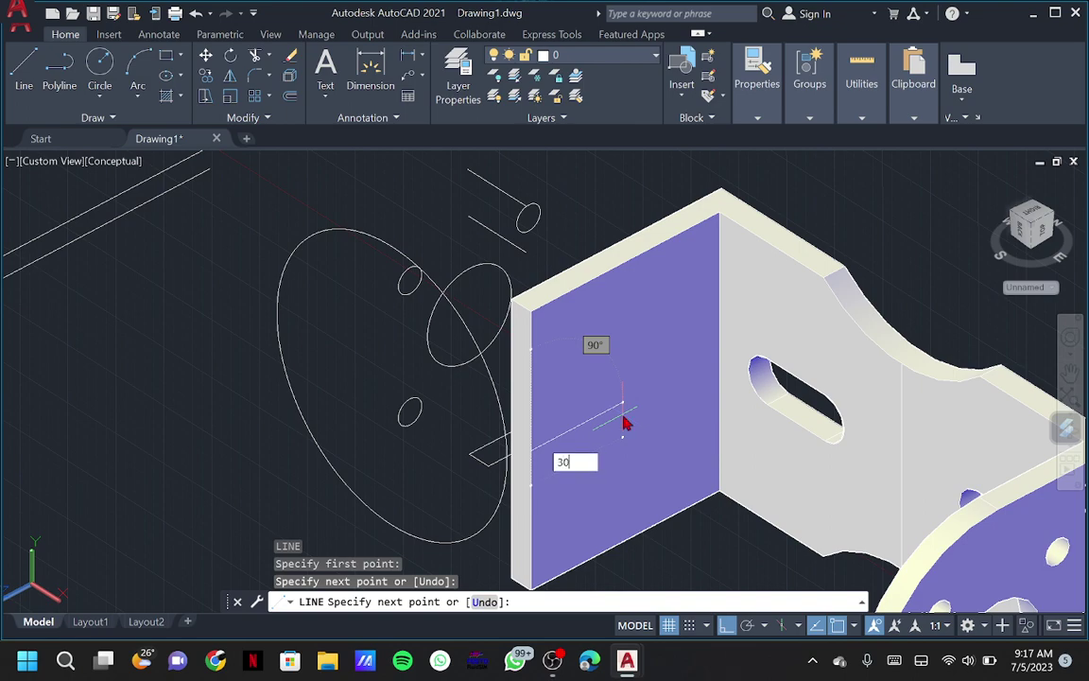
key(Return)
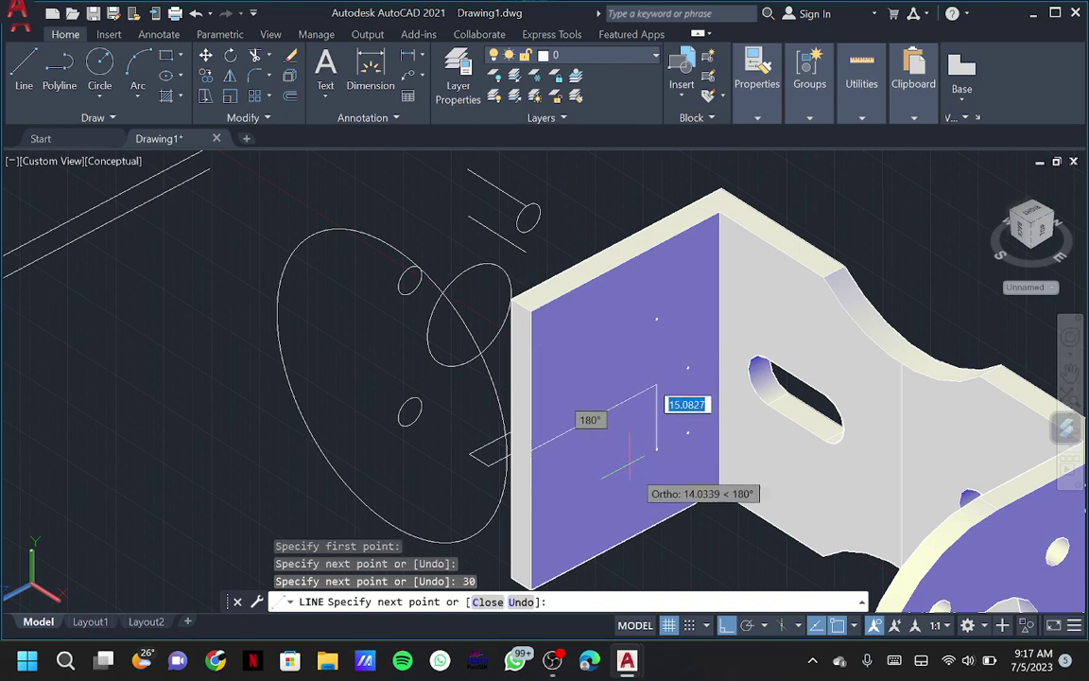
key(Escape)
Redefine the UCS X axis direction using the coordinate system icon
scroll(650, 510, down, 4)
scroll(650, 510, down, 3)
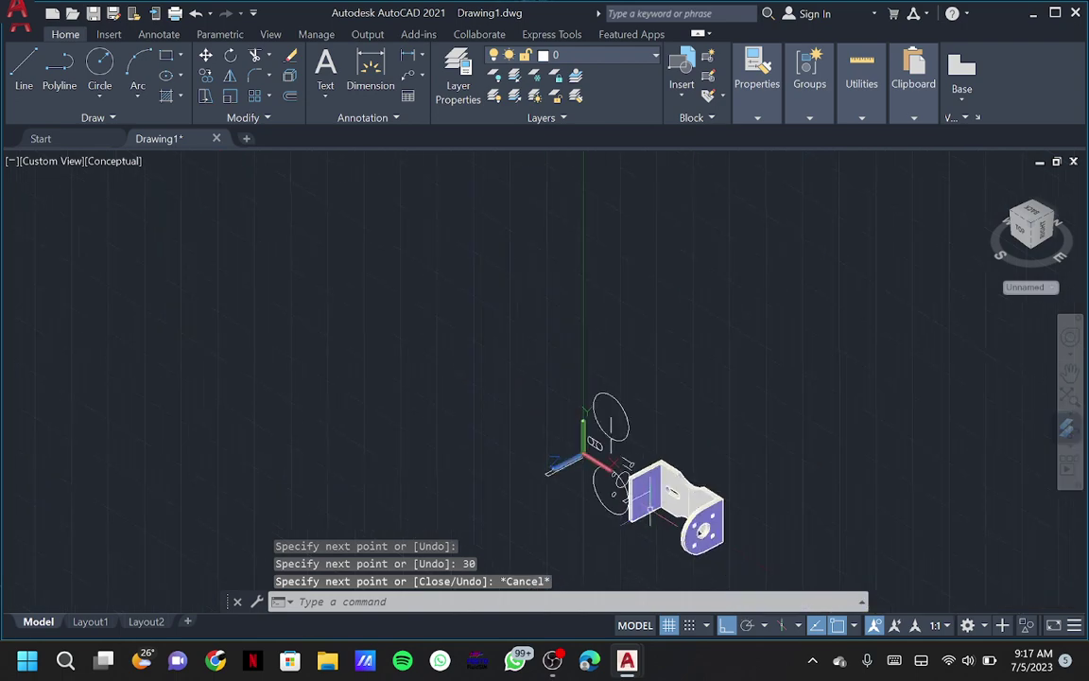
click(614, 470)
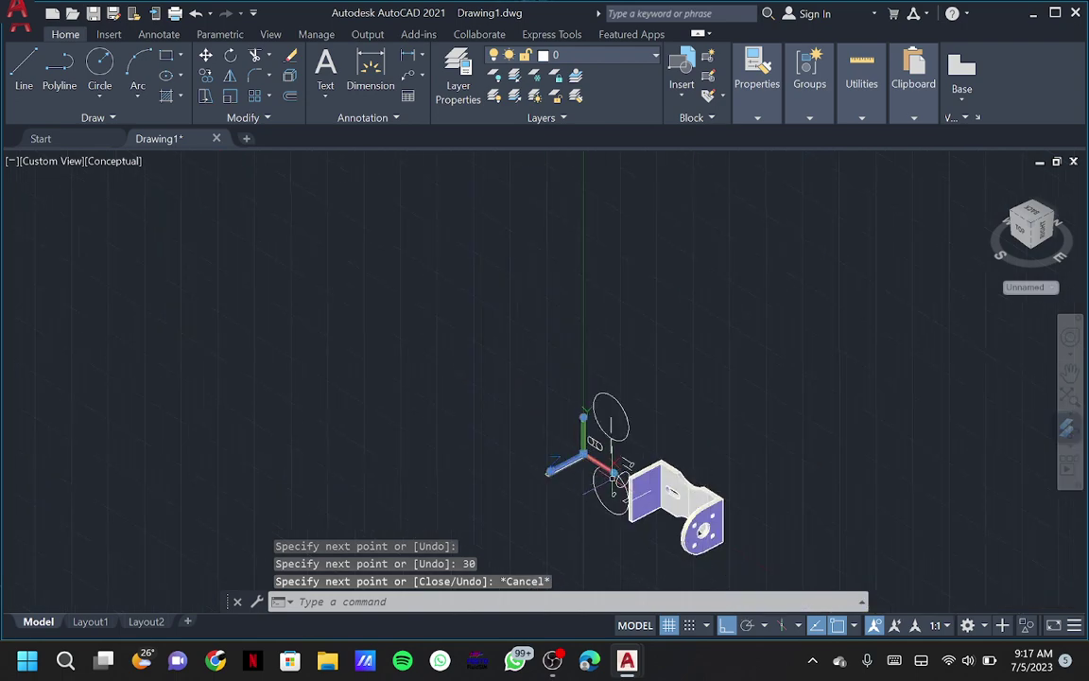
click(615, 470)
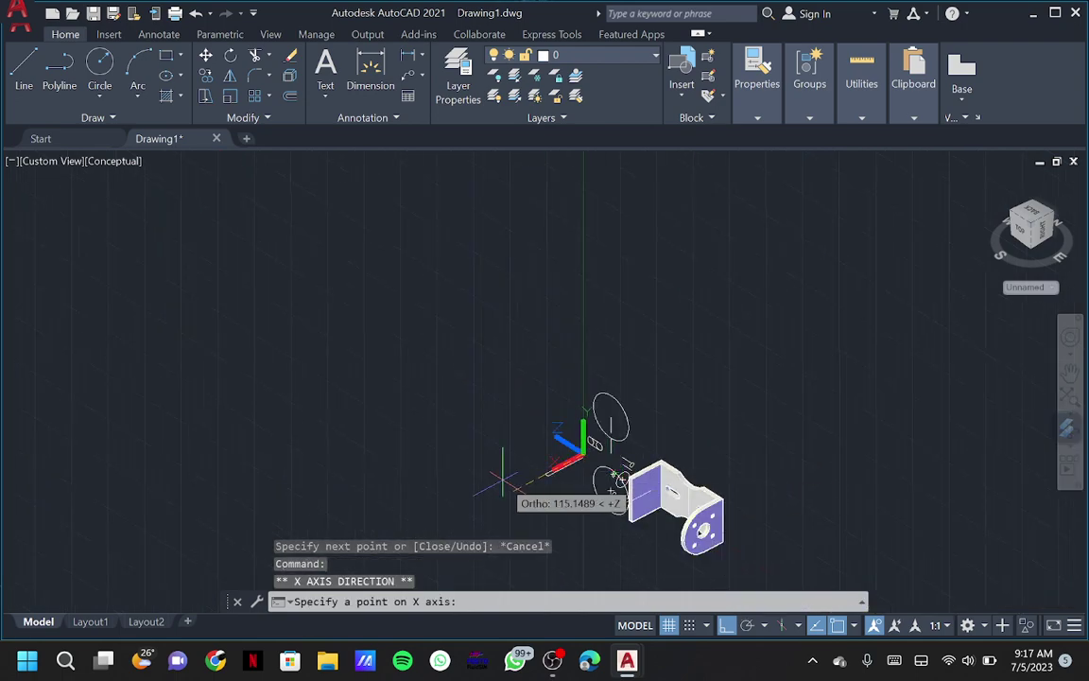
click(503, 479)
scroll(628, 538, up, 5)
text(c)
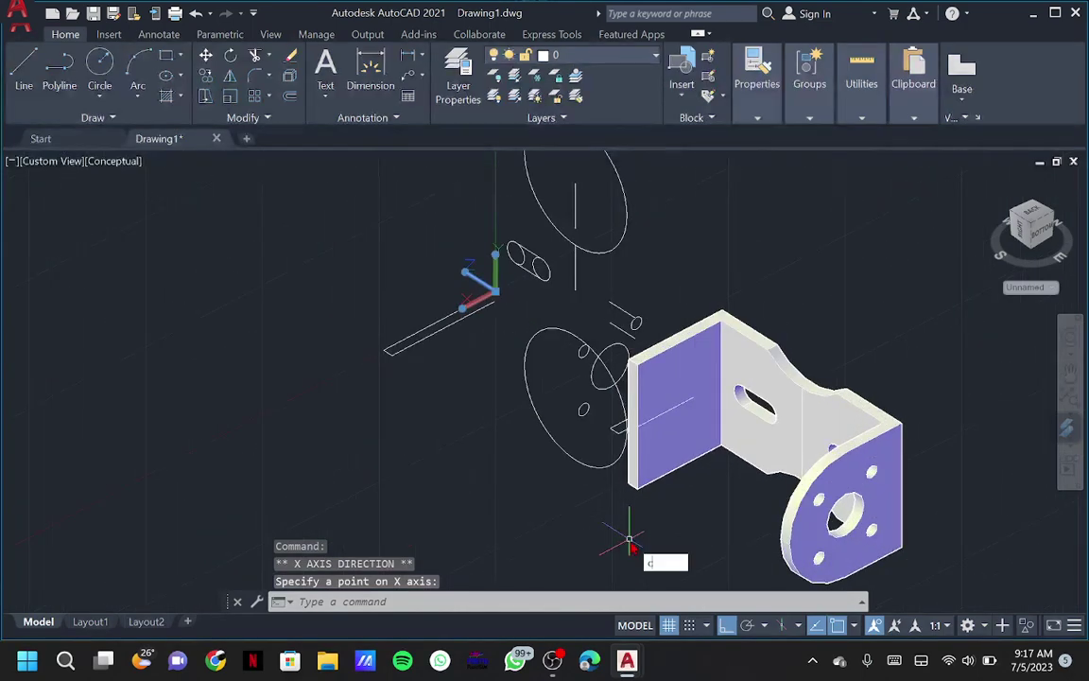
key(Return)
scroll(685, 431, up, 3)
scroll(685, 430, up, 3)
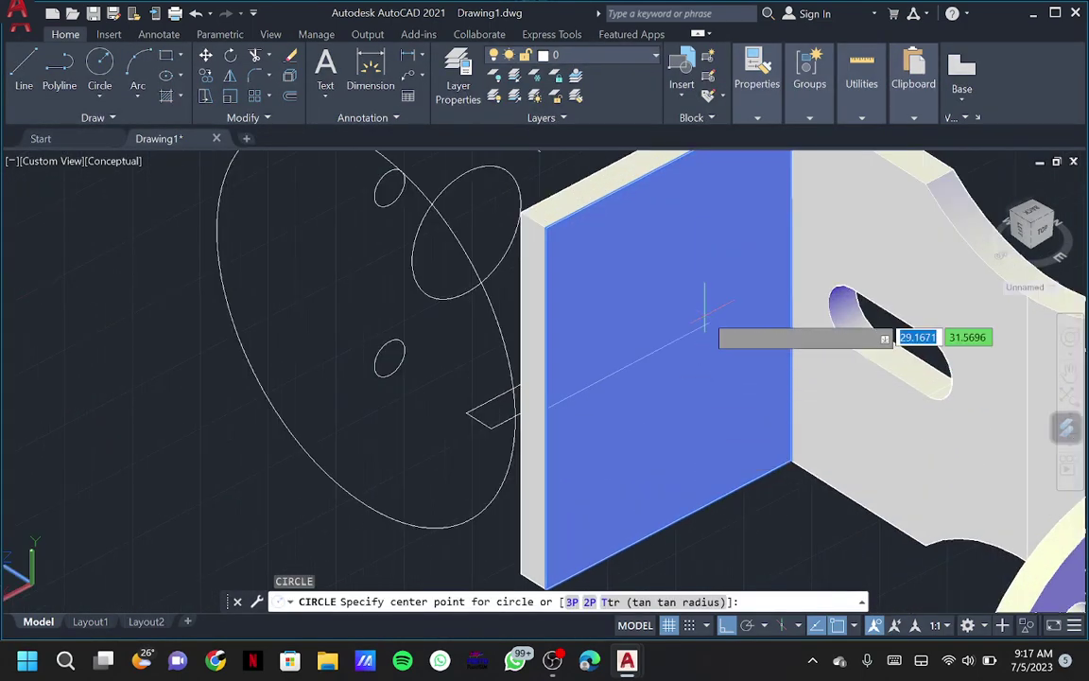
click(706, 322)
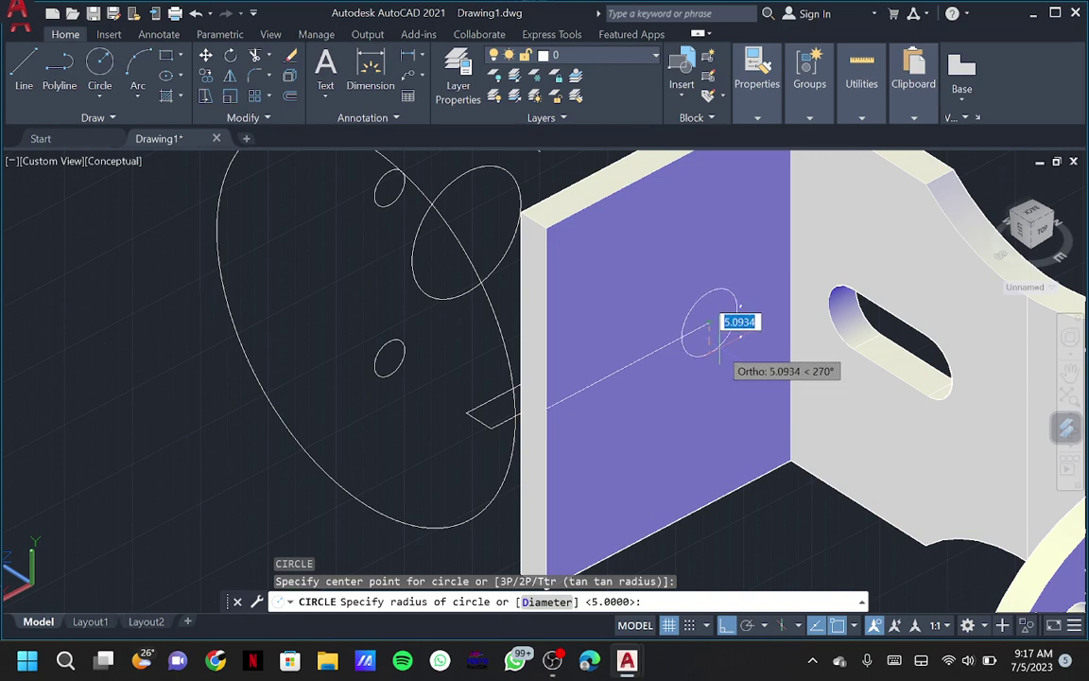
text(6)
key(Return)
text(l)
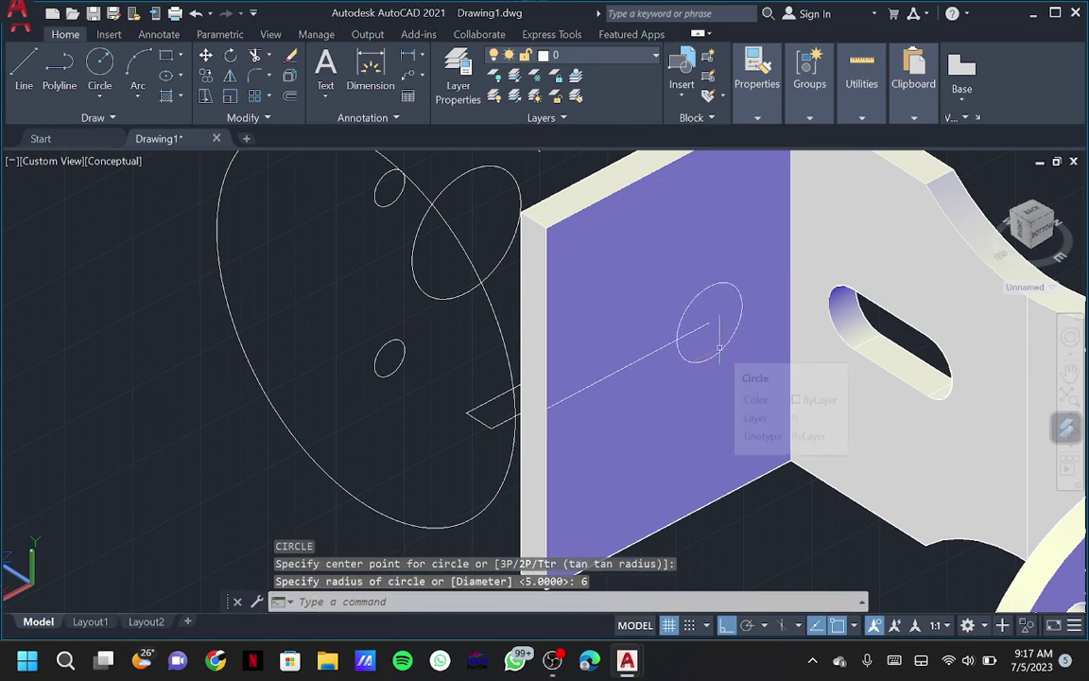
key(Return)
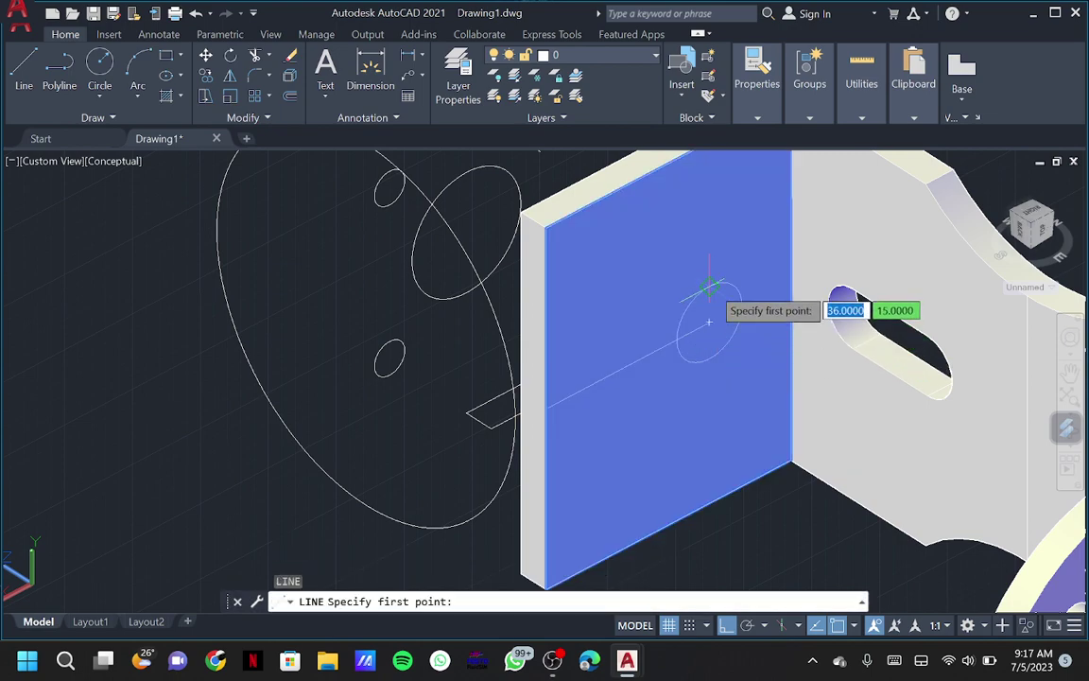
click(715, 285)
click(547, 375)
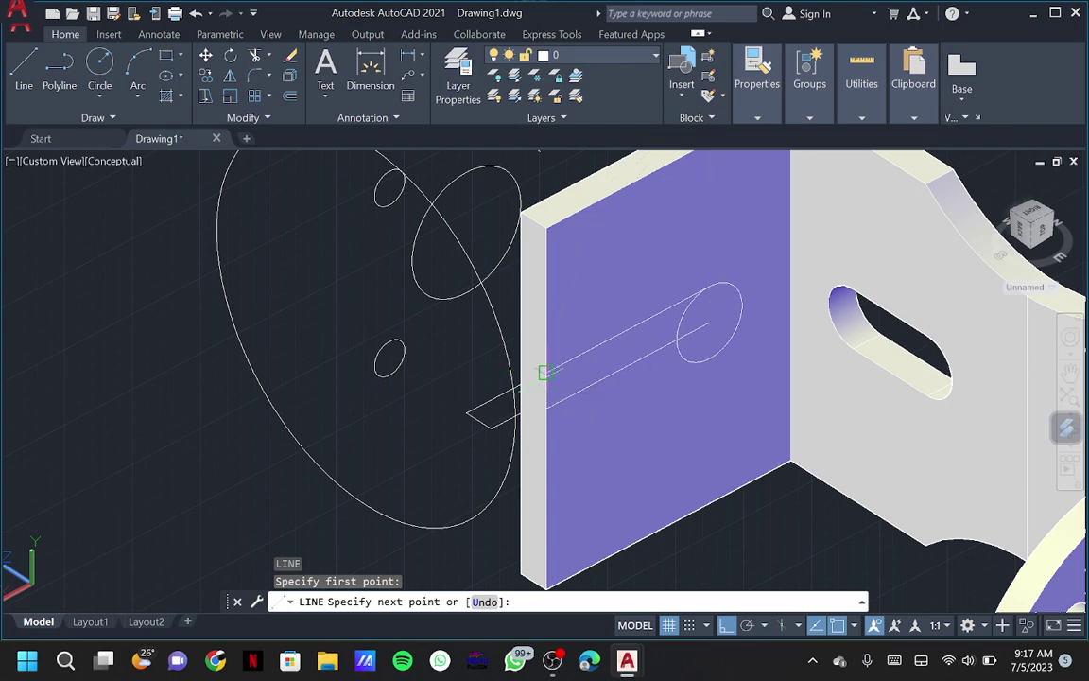
key(Escape)
key(Return)
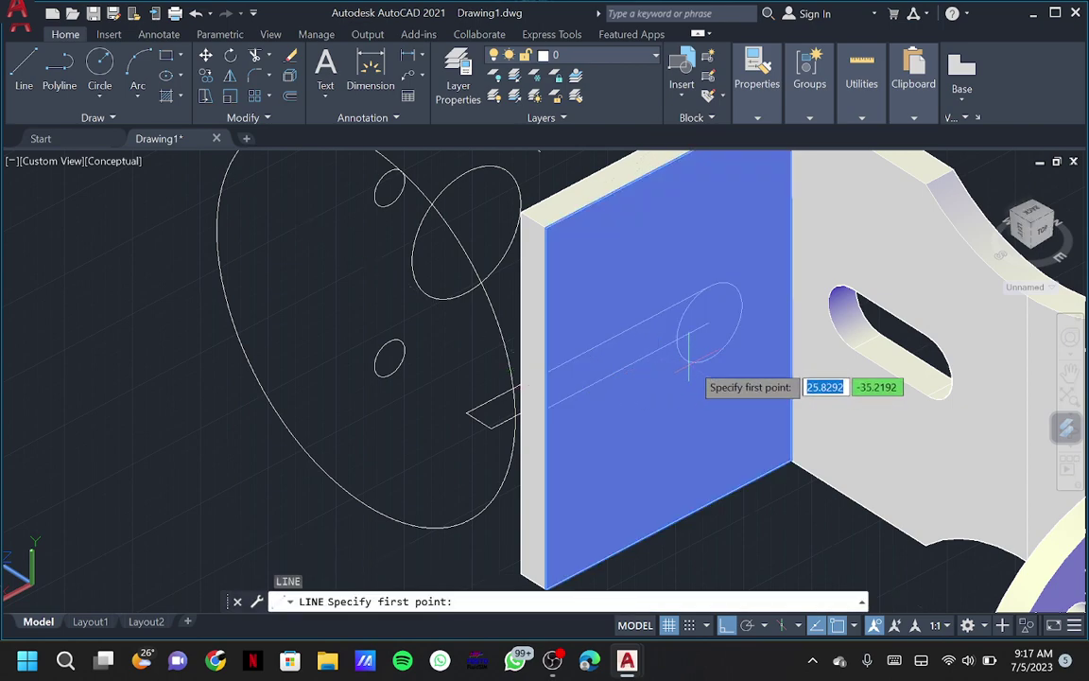
click(708, 358)
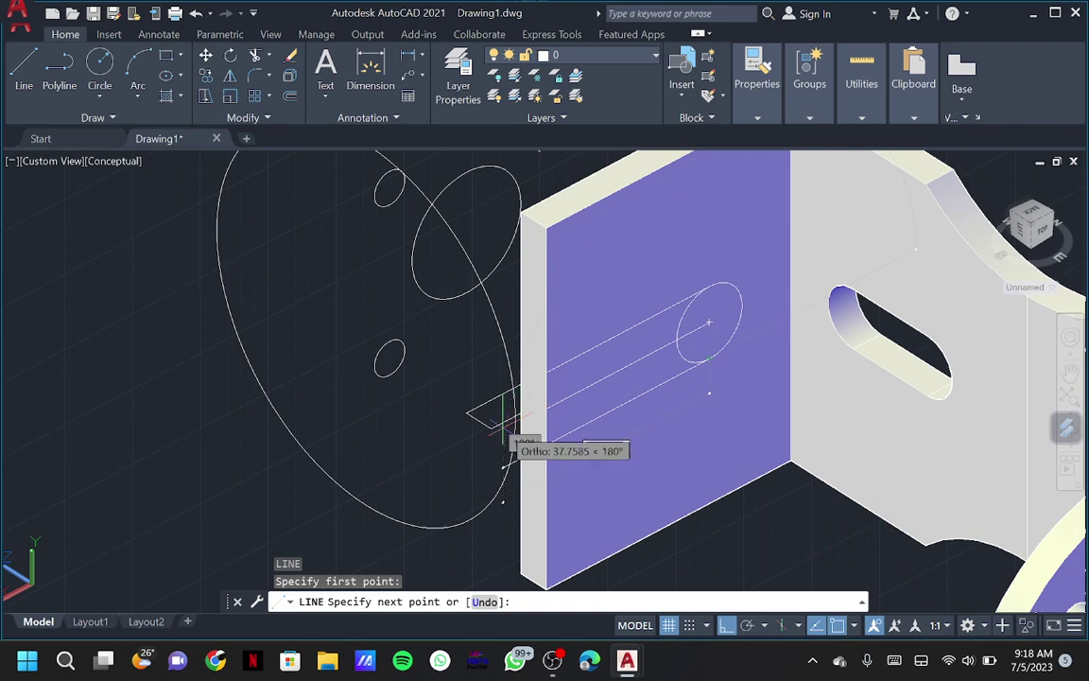
click(543, 444)
key(Escape)
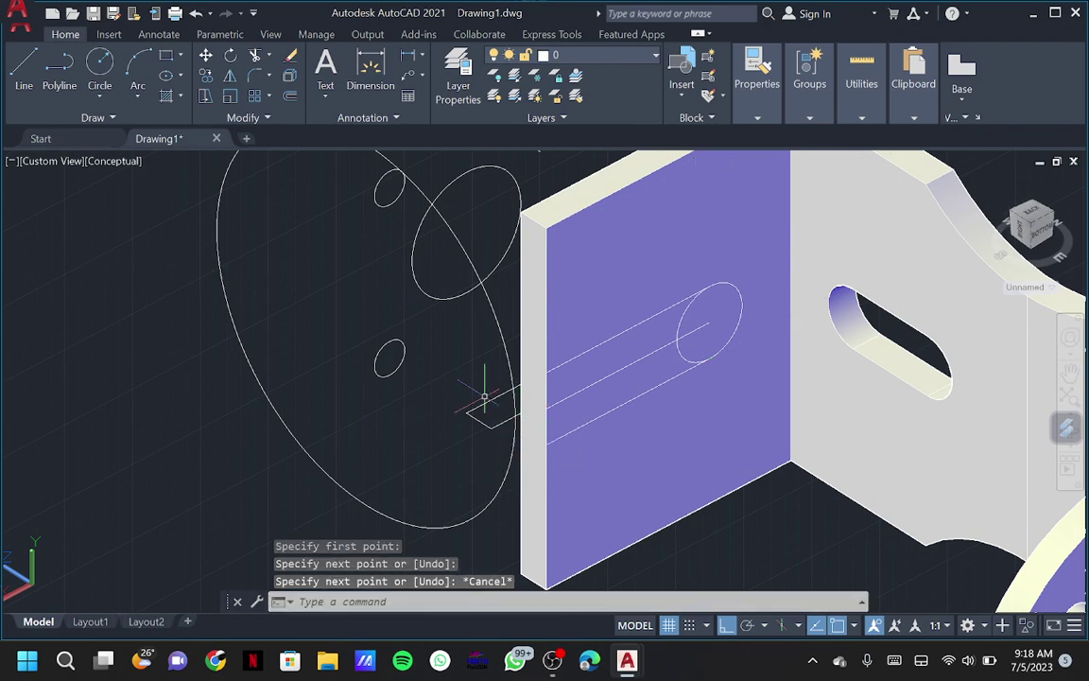
click(552, 393)
click(643, 359)
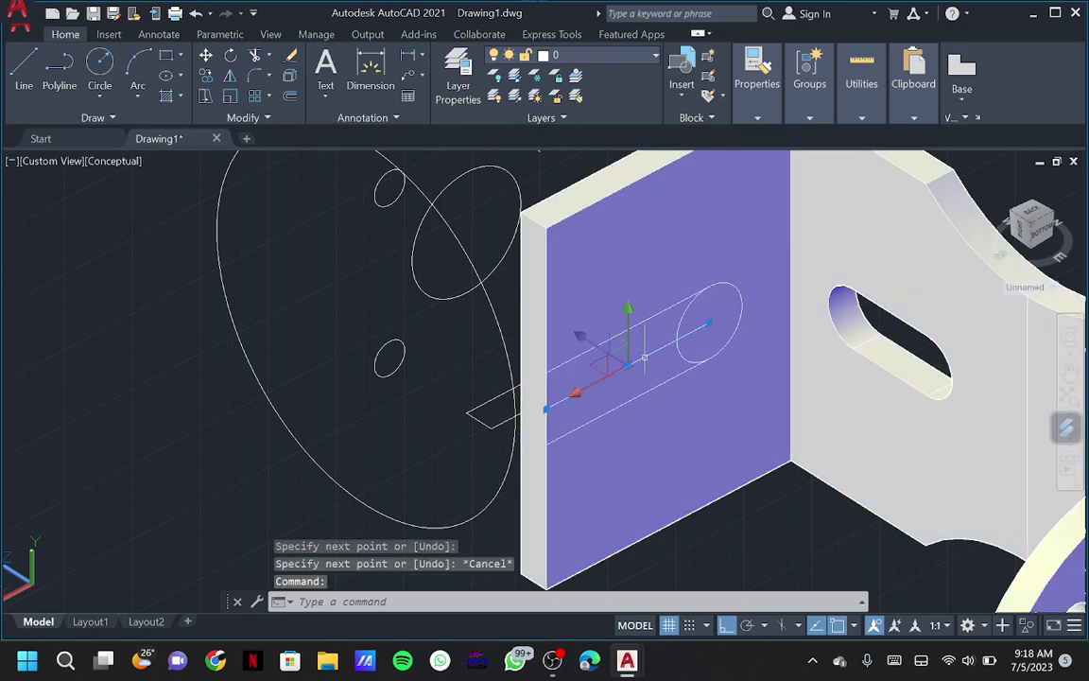
key(Delete)
text(tri)
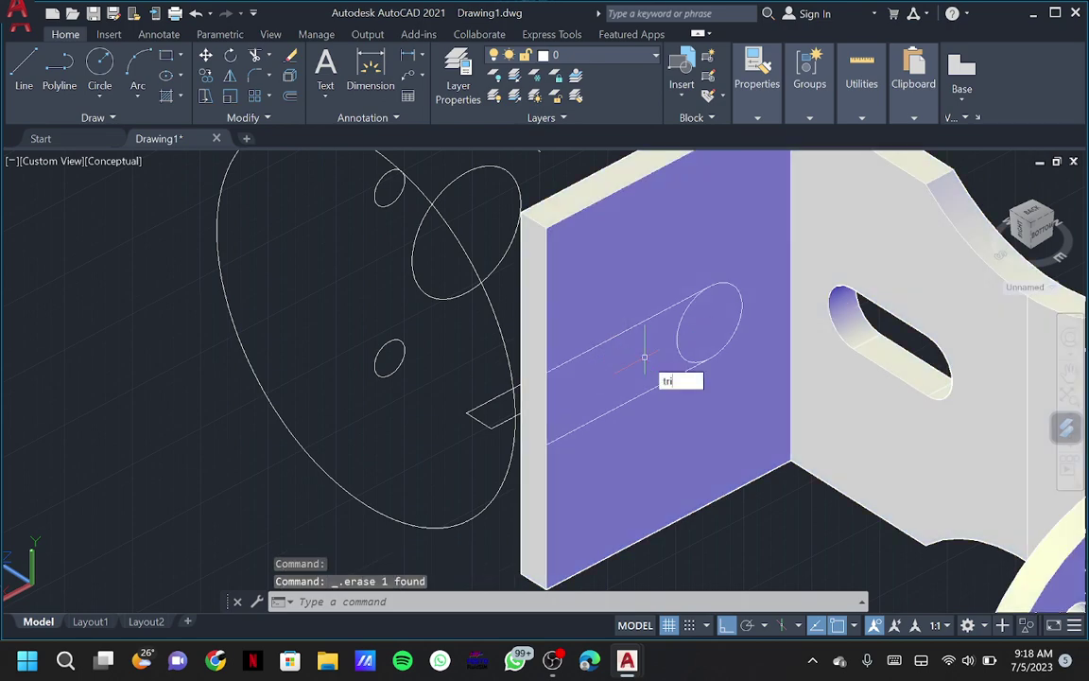
text(m)
key(Return)
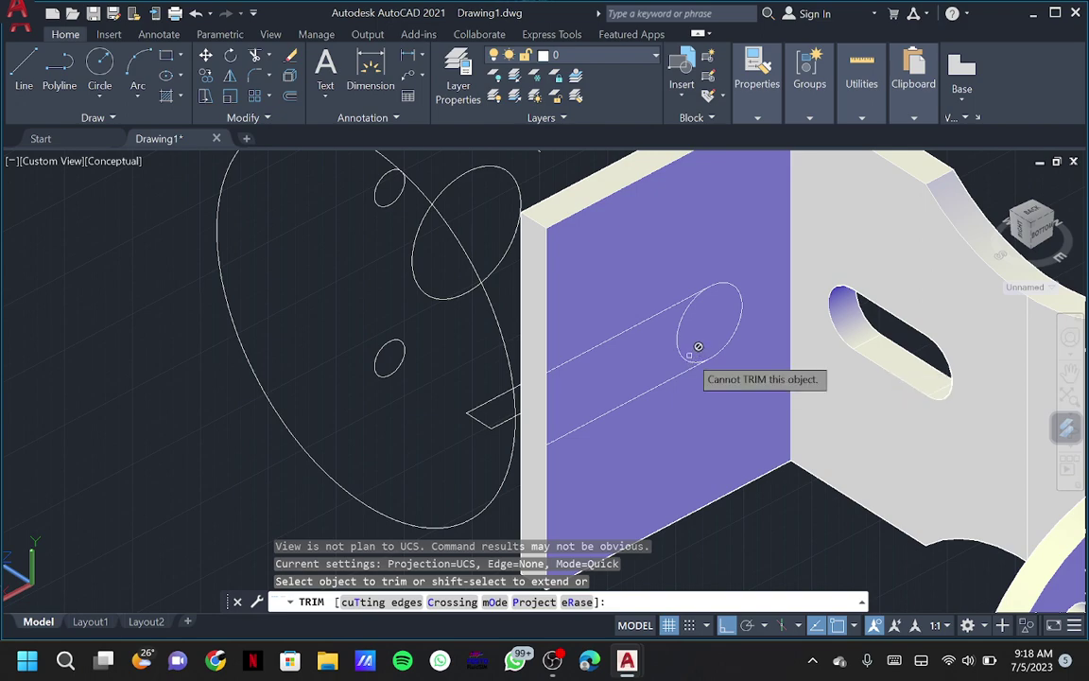
right_click(689, 364)
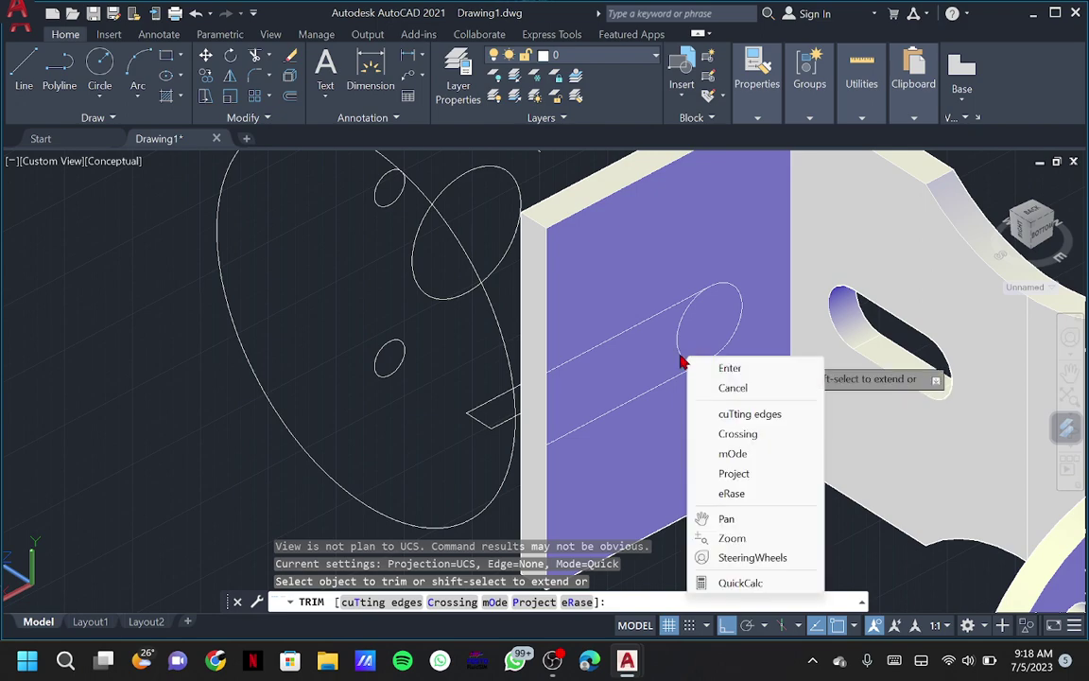
key(Escape)
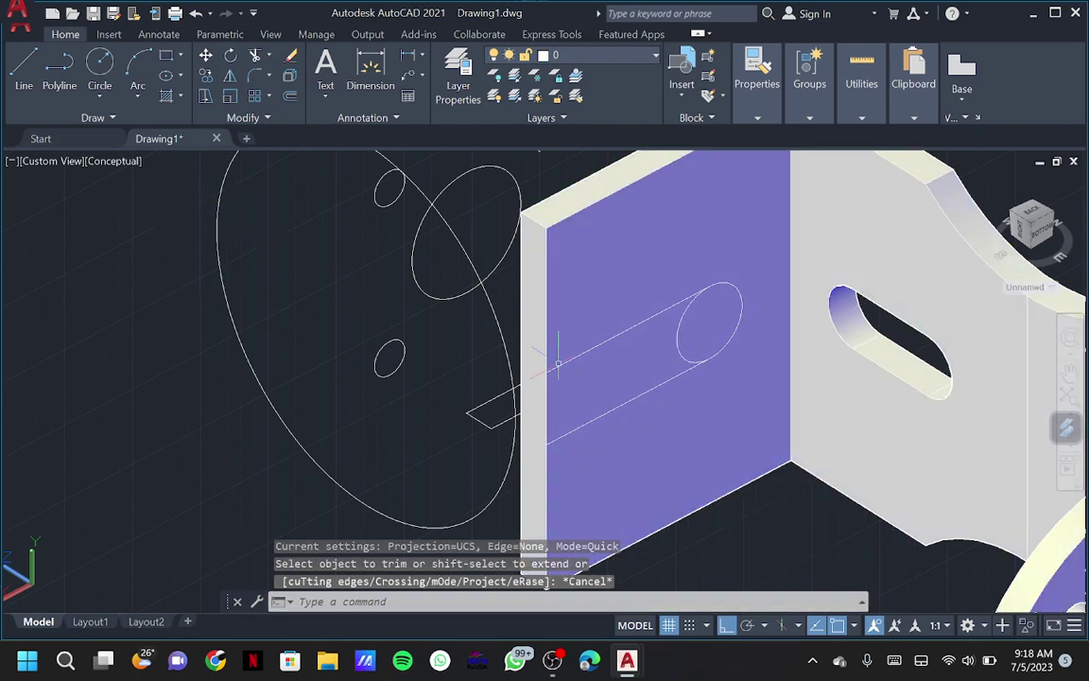
text(pre)
key(Return)
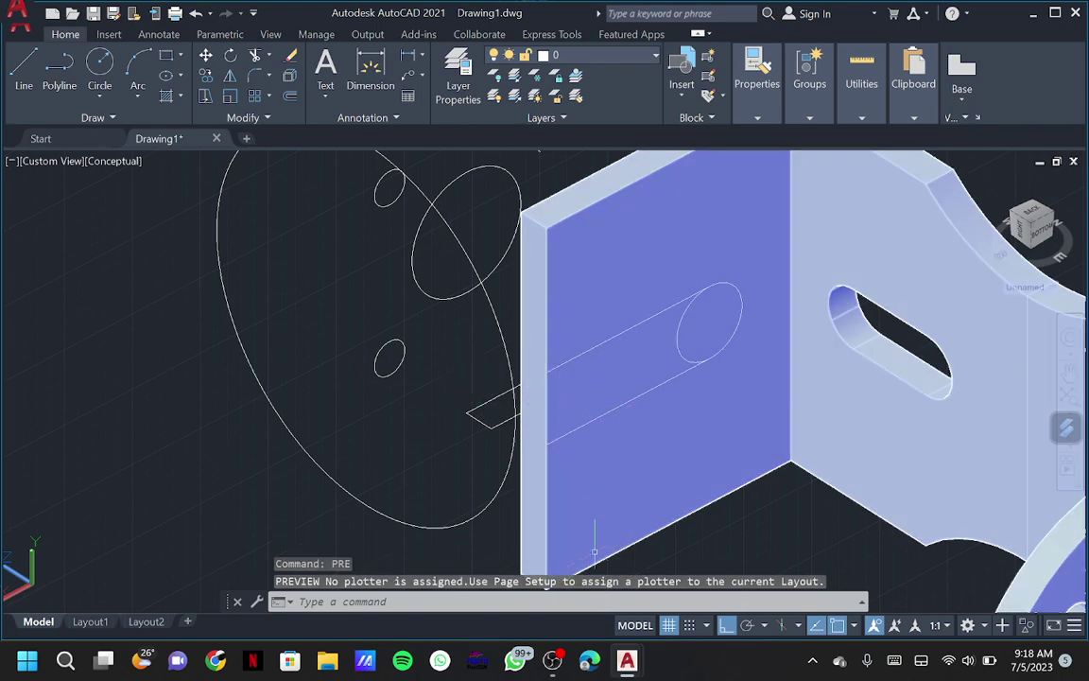
Press-pull the cylinder area and its circular end face through the upright plate
key(Escape)
key(Escape)
text(pr)
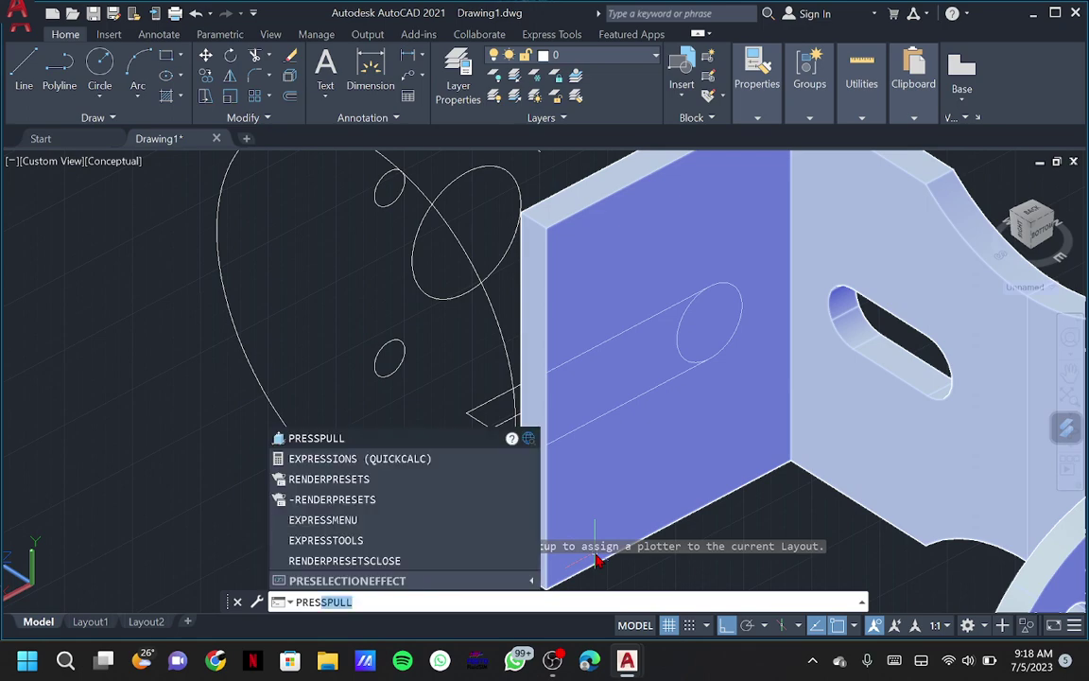
key(Return)
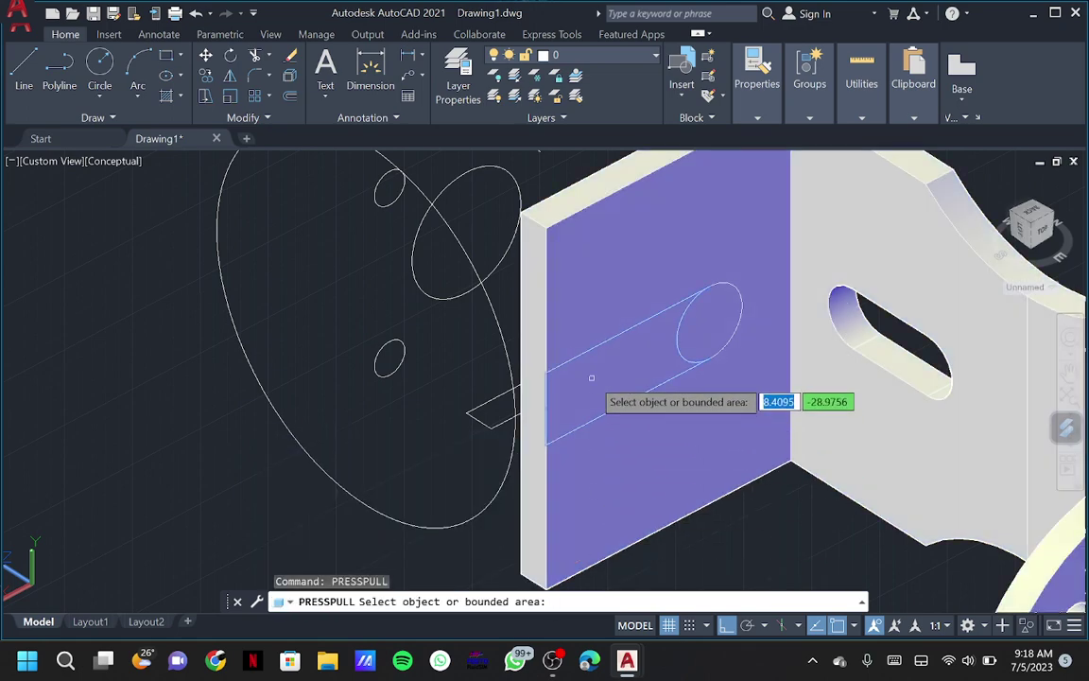
click(568, 393)
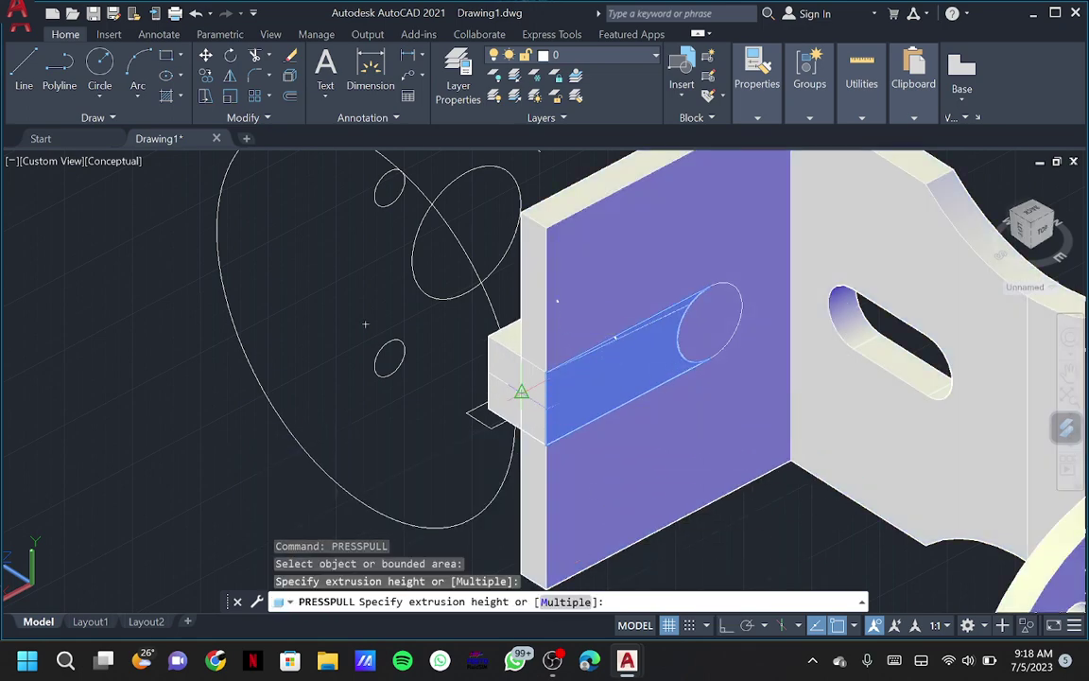
click(522, 388)
click(710, 322)
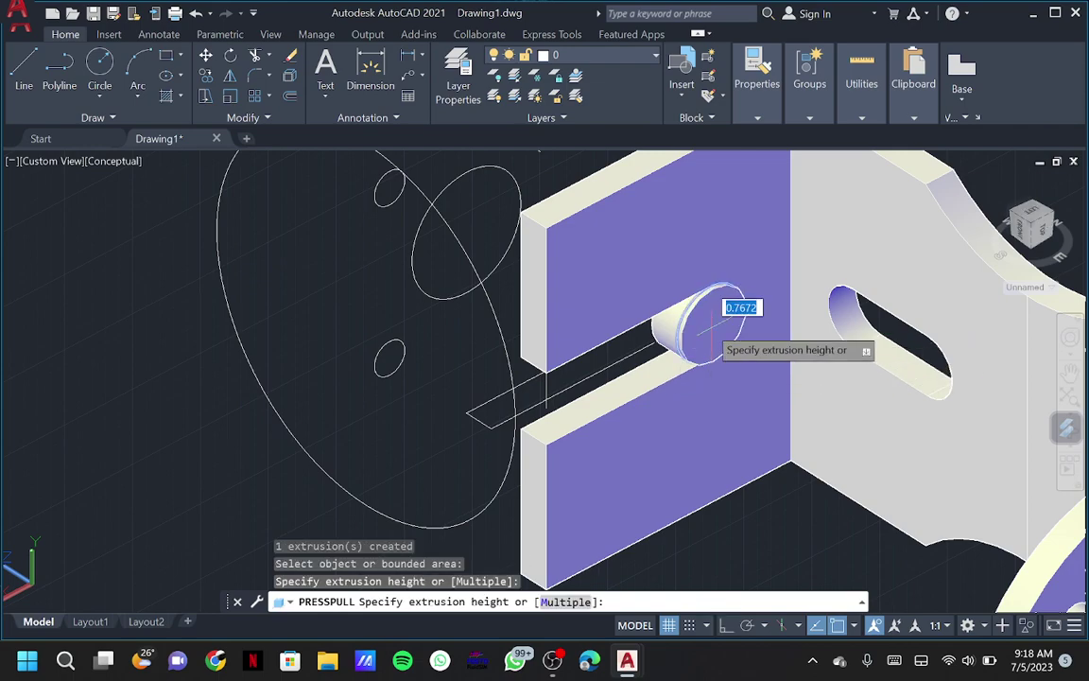
click(666, 322)
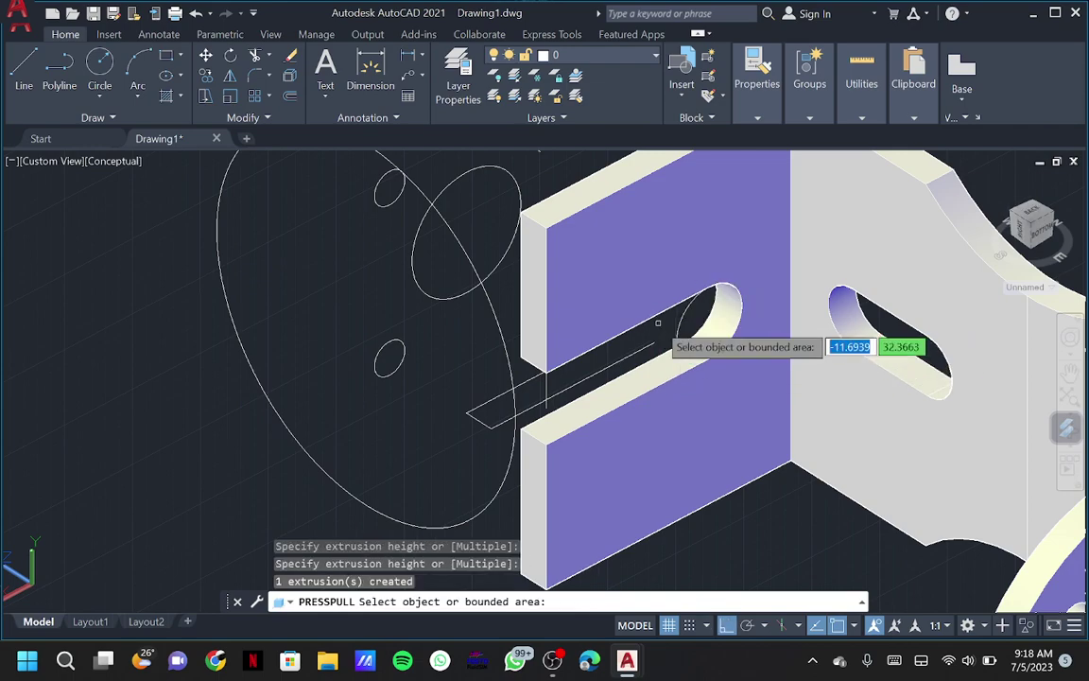
key(Escape)
Erase the leftover outline remaining inside the new slot
click(680, 327)
key(Delete)
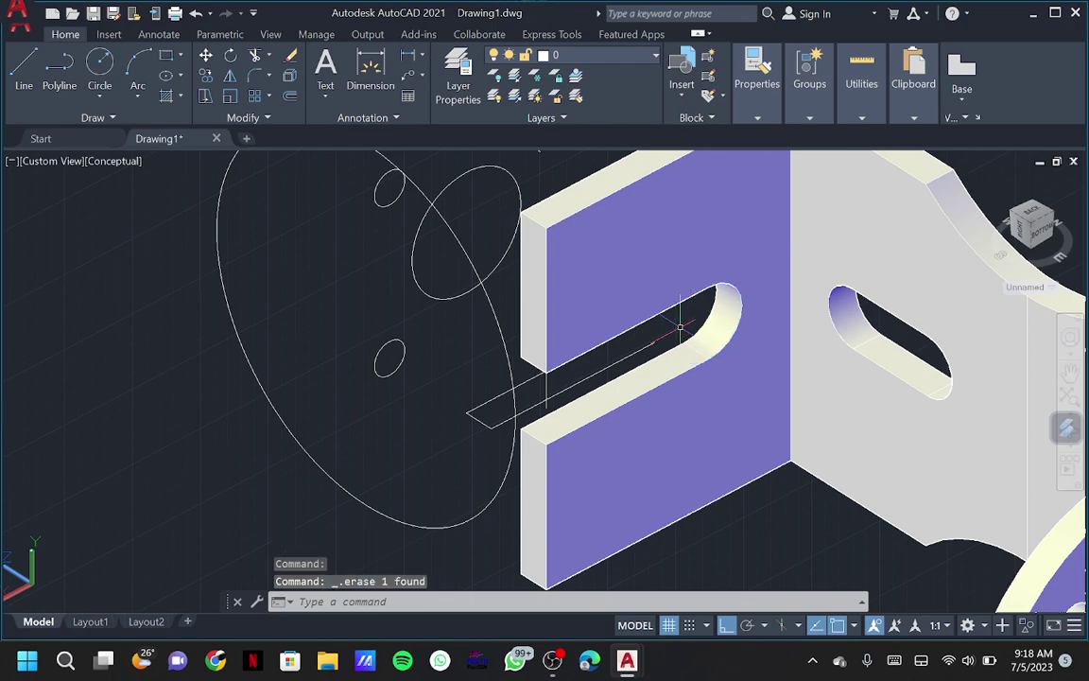
text(c)
key(Return)
key(Escape)
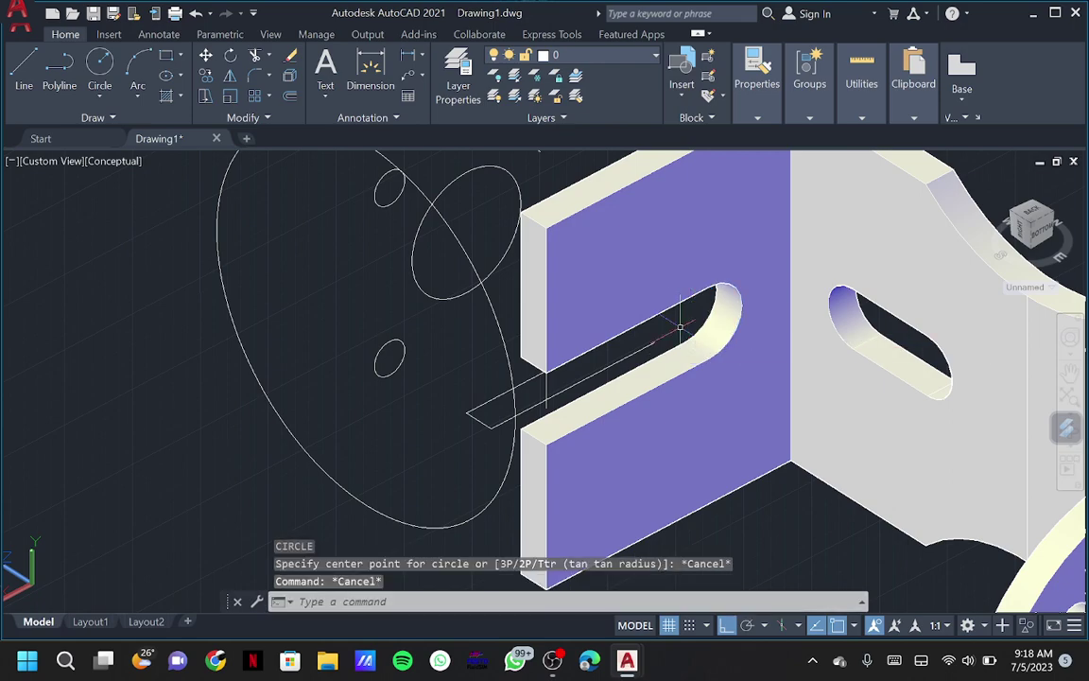
text(l)
key(Return)
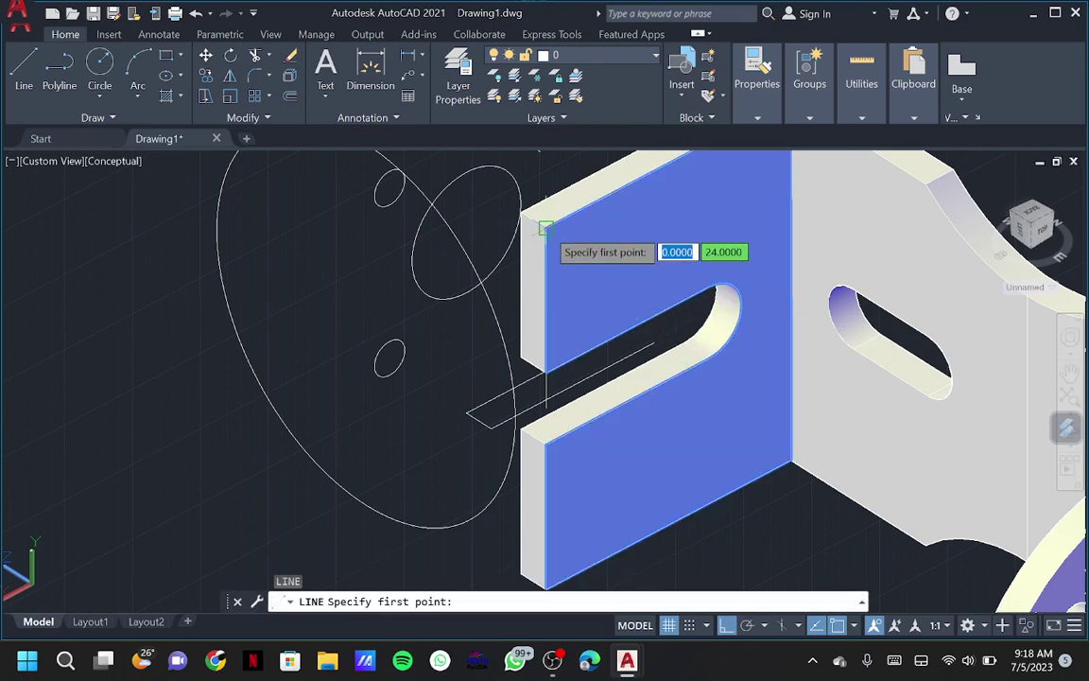
Draw 10, 10 and 20-unit guide lines from the upright plate's top corner
click(543, 227)
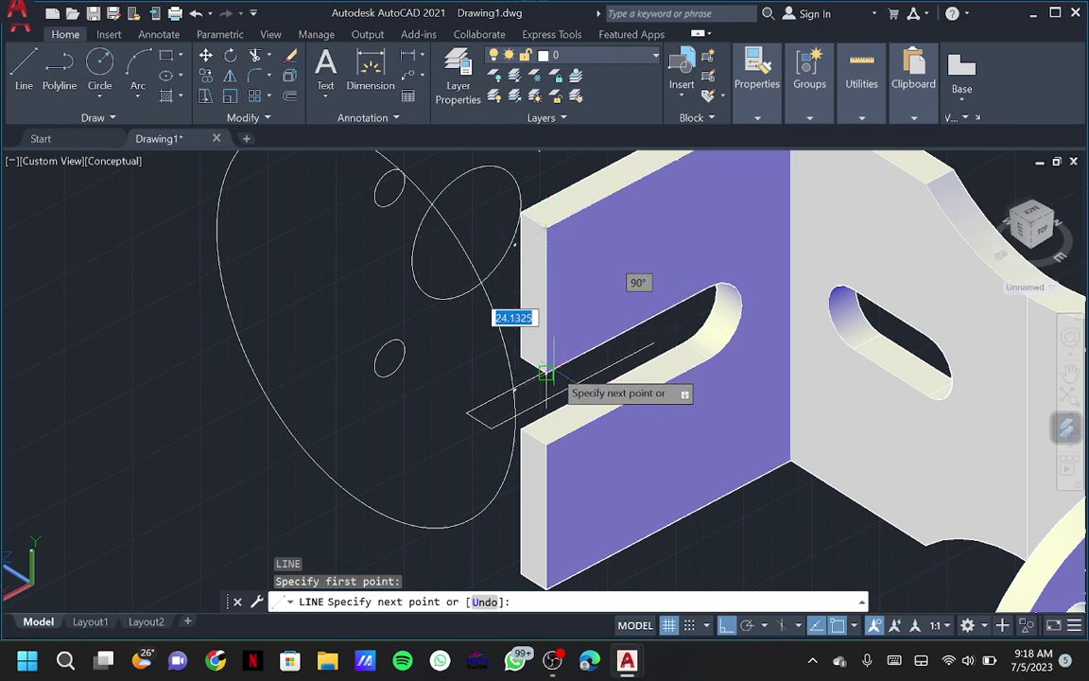
key(Return)
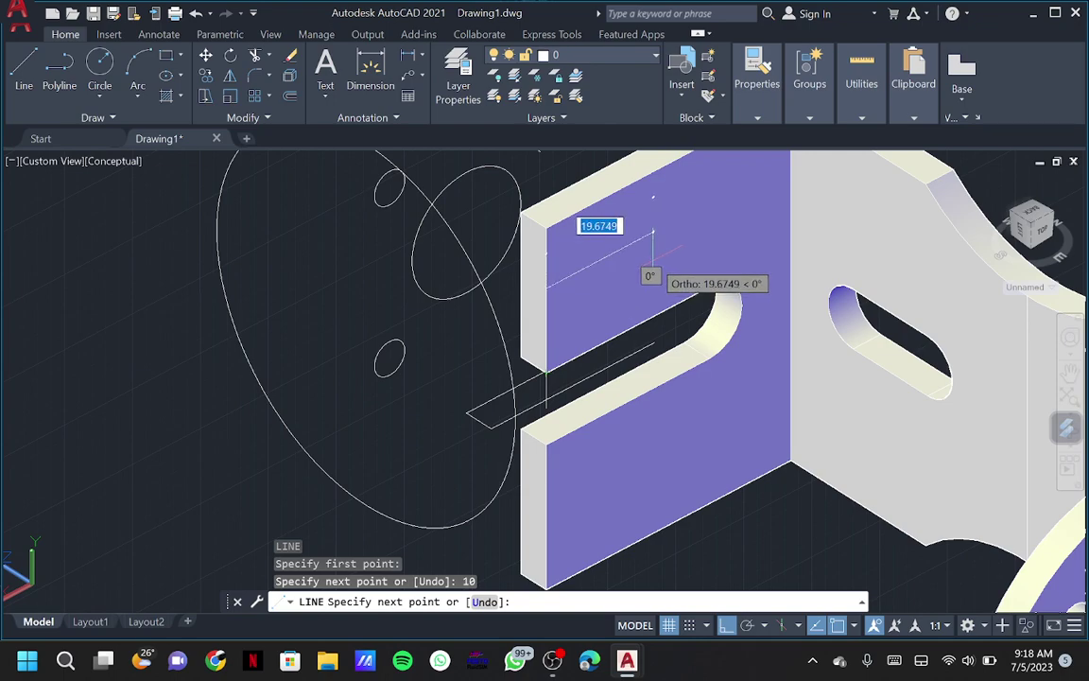
text(10)
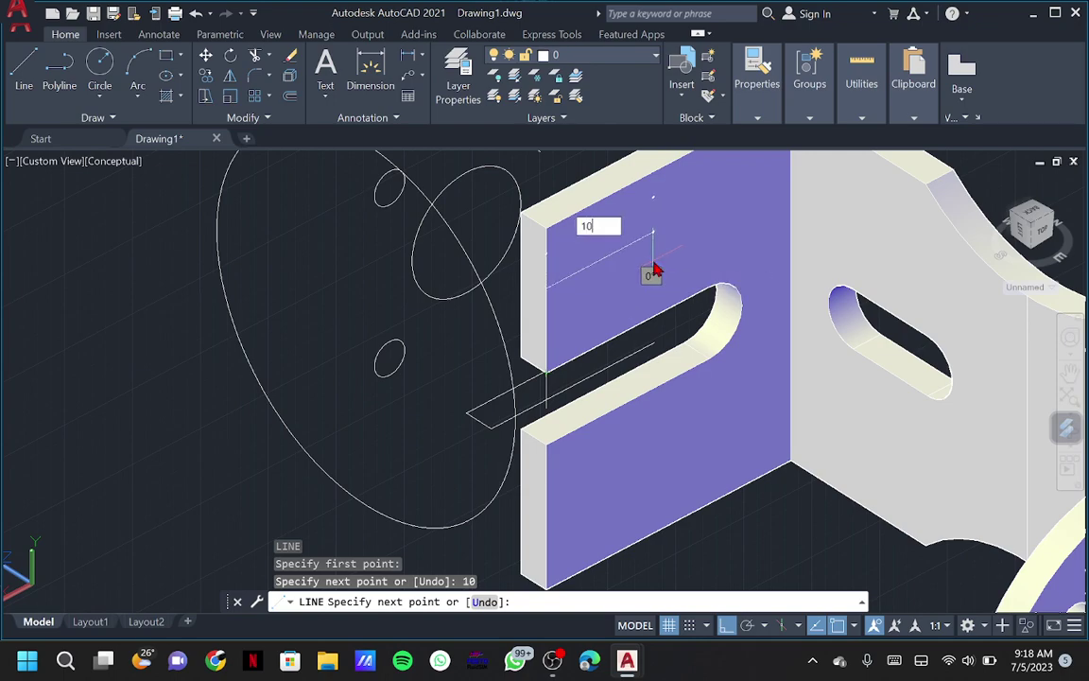
key(Return)
text(20)
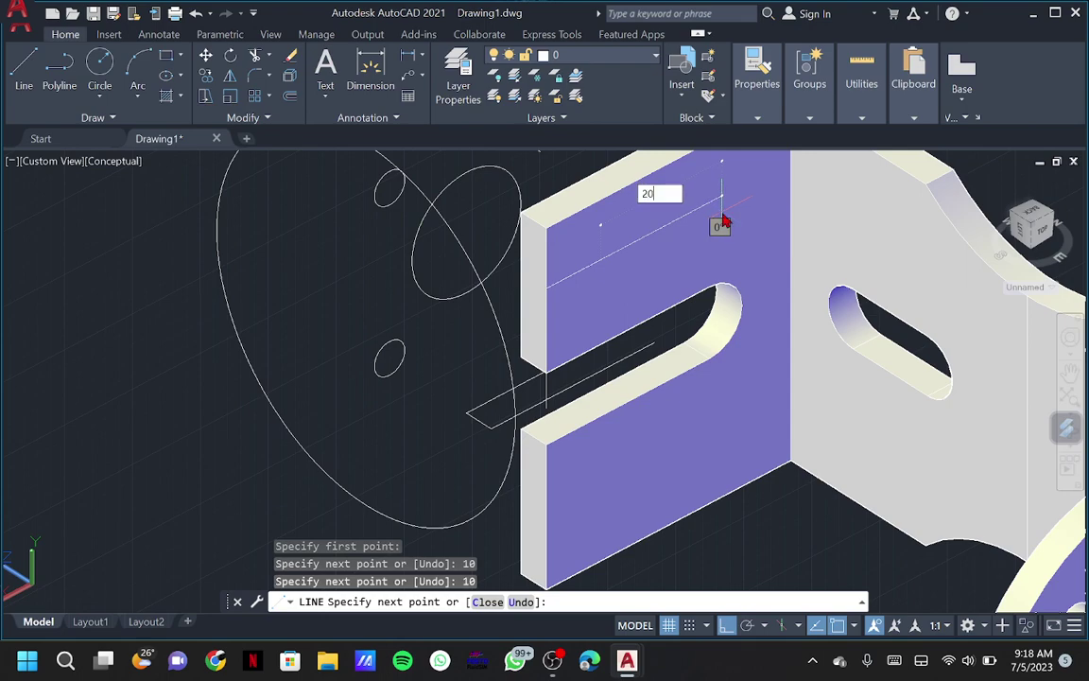
key(Return)
key(Escape)
Draw two radius 3.15 hole circles on the guide line above the slot
text(c)
key(Return)
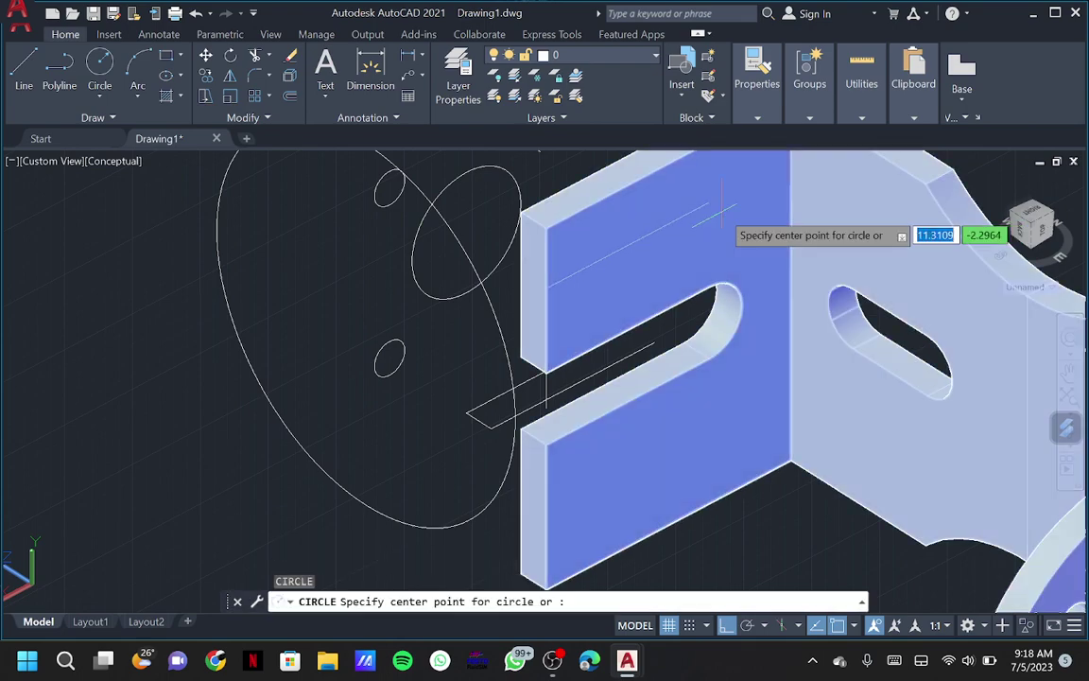
click(604, 258)
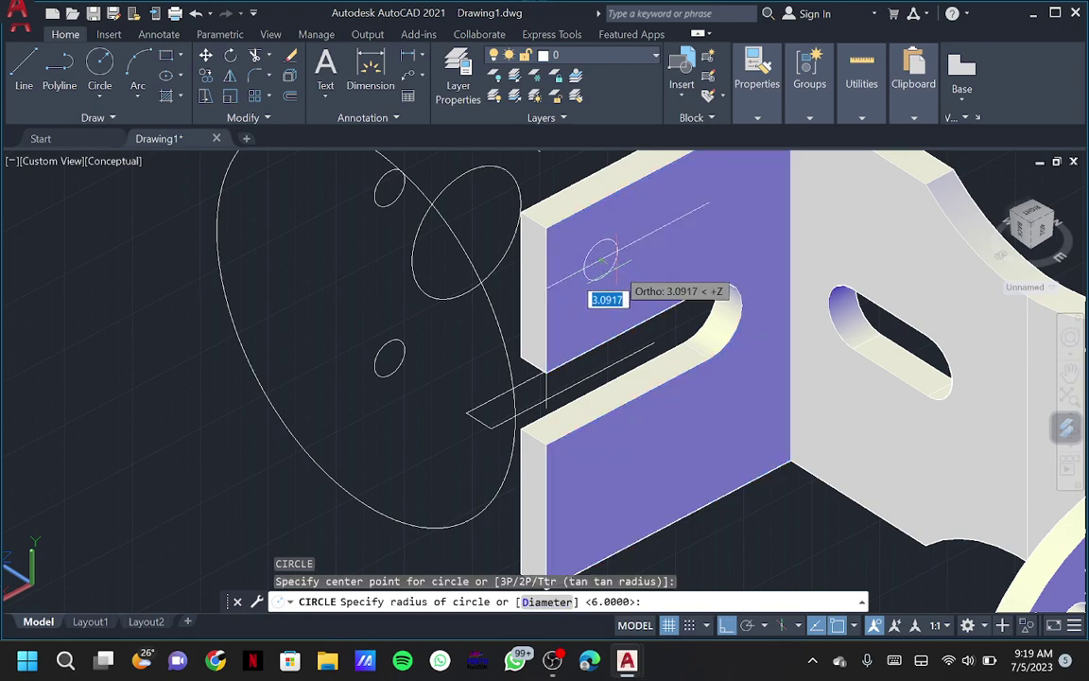
text(3)
key(Return)
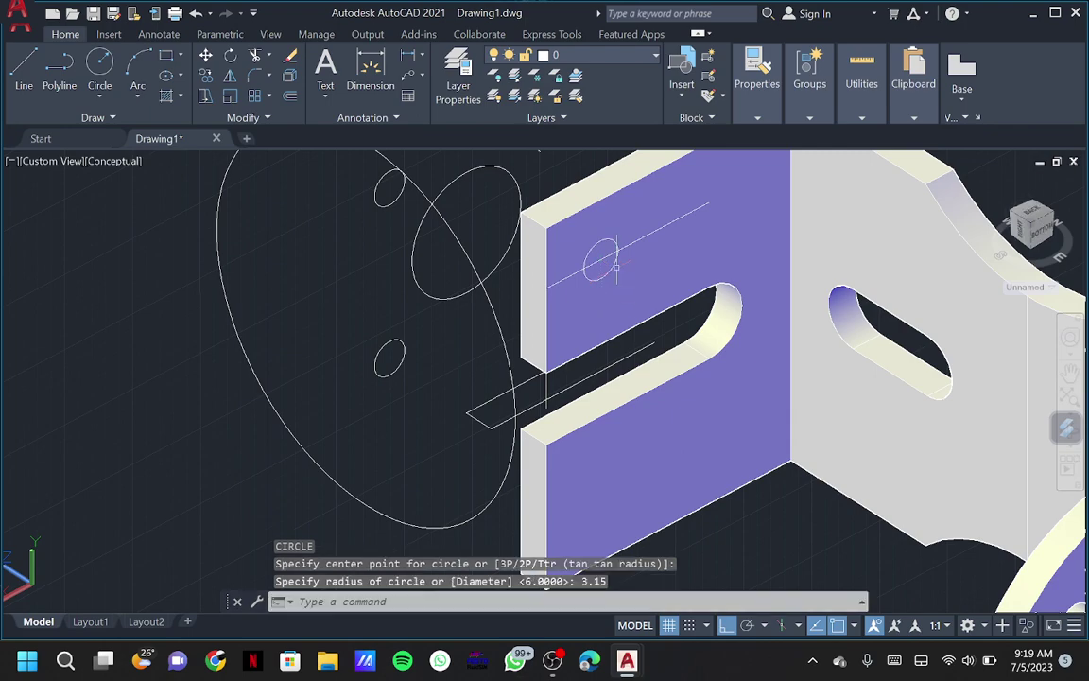
key(Return)
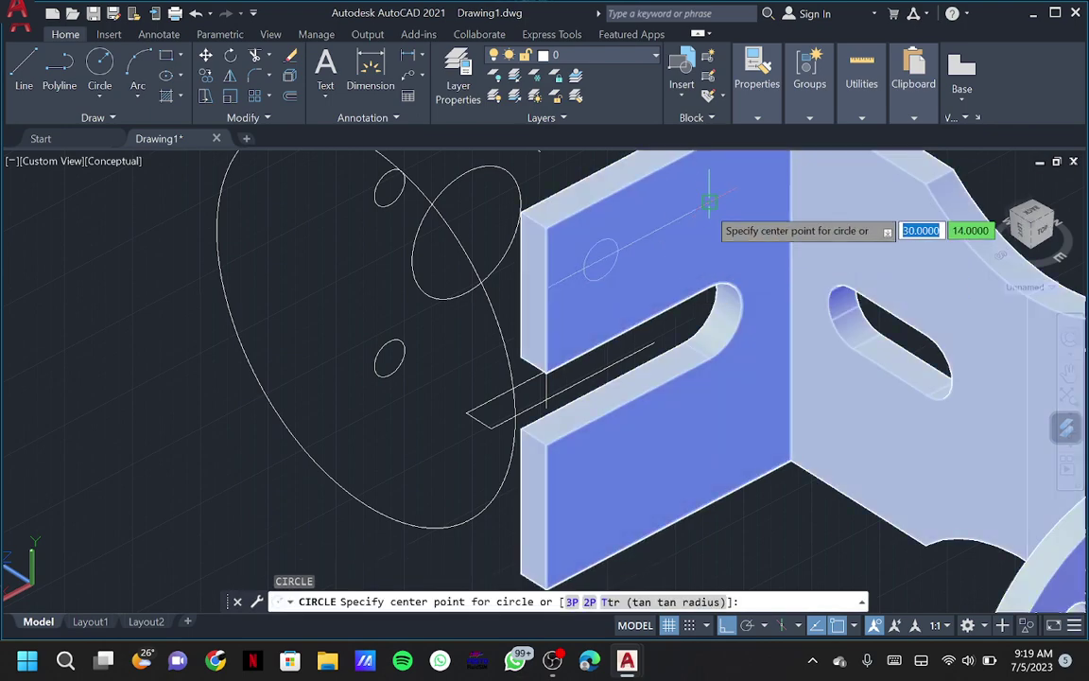
click(708, 203)
text(3.15)
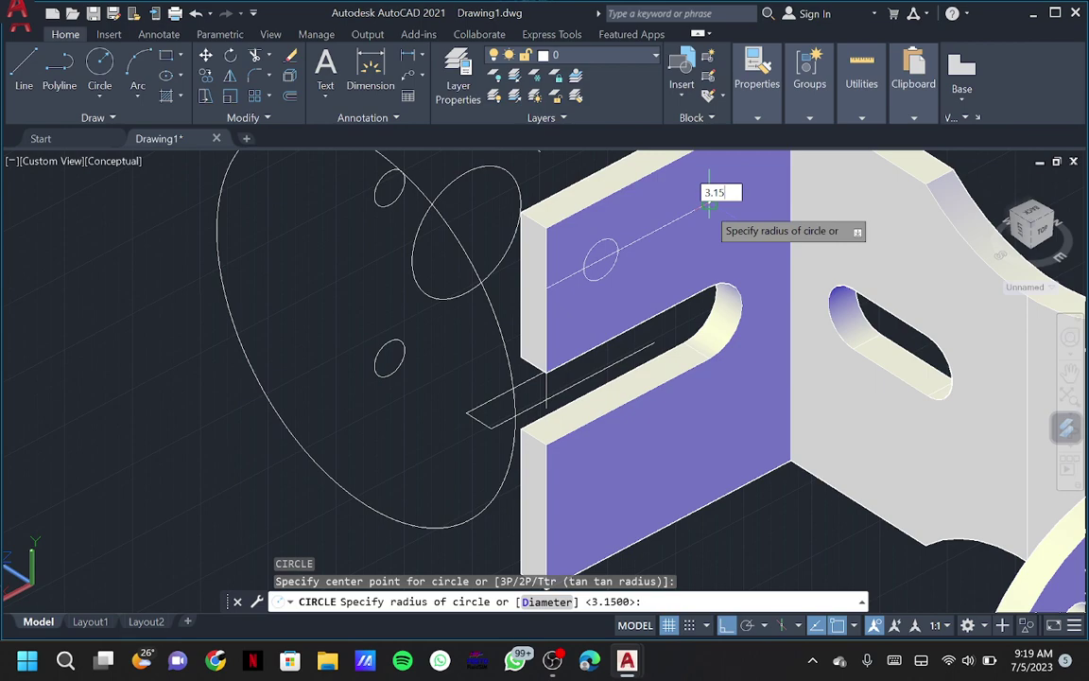
key(Return)
key(Escape)
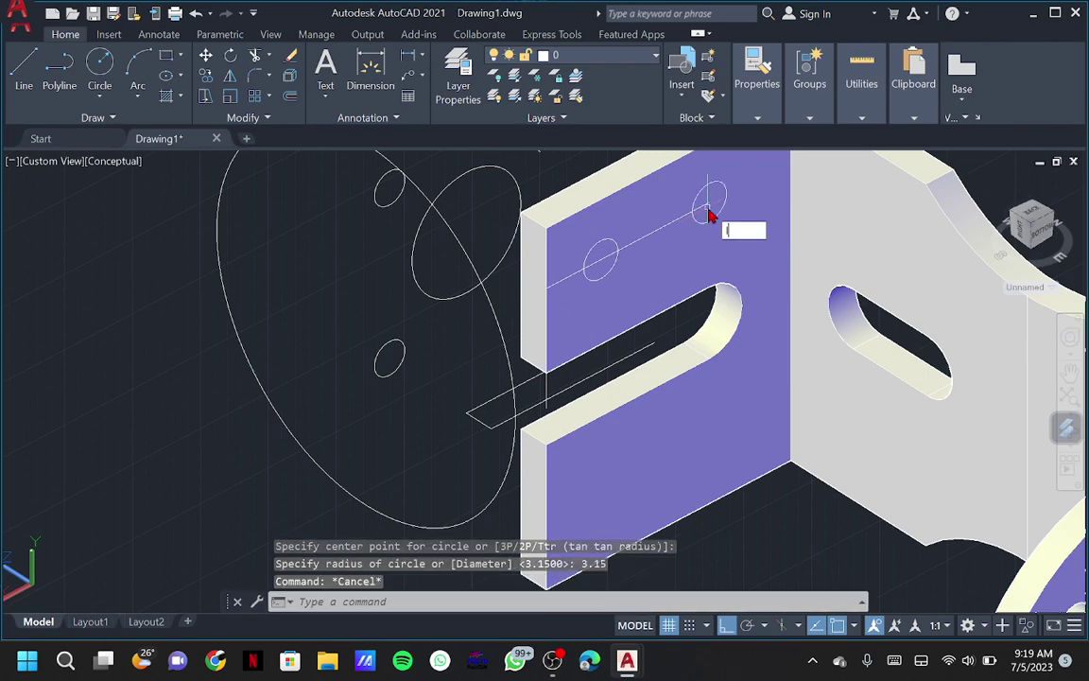
text(l)
key(Return)
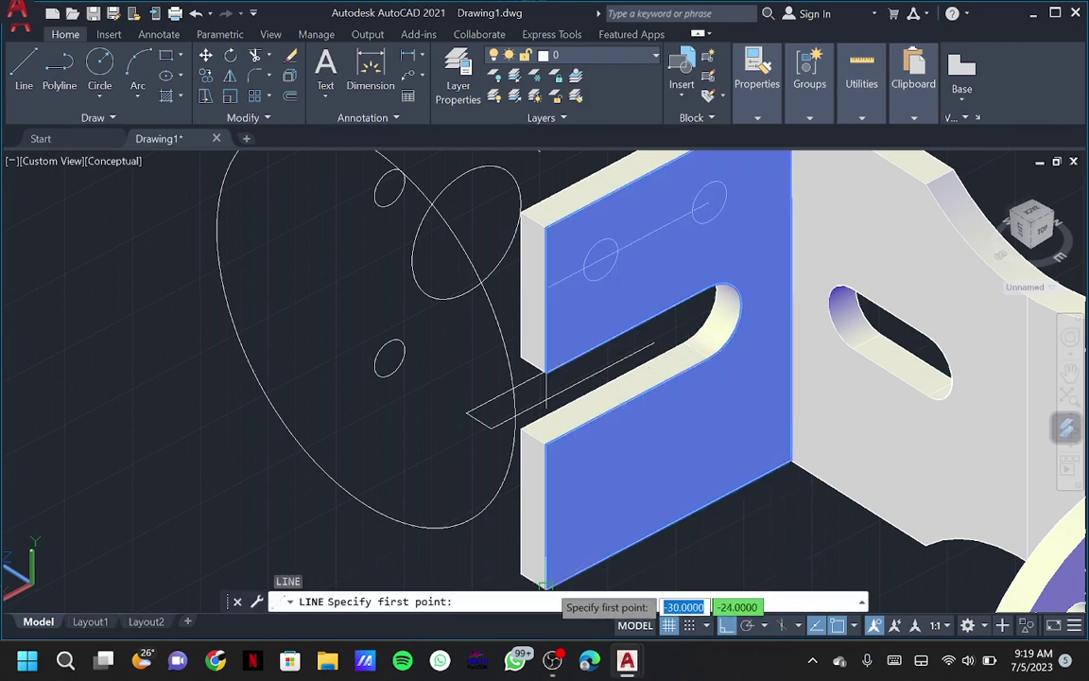
Draw 10, 10 and 20-unit guide lines from the bottom corner and delete the stray diagonal
click(545, 583)
text(10)
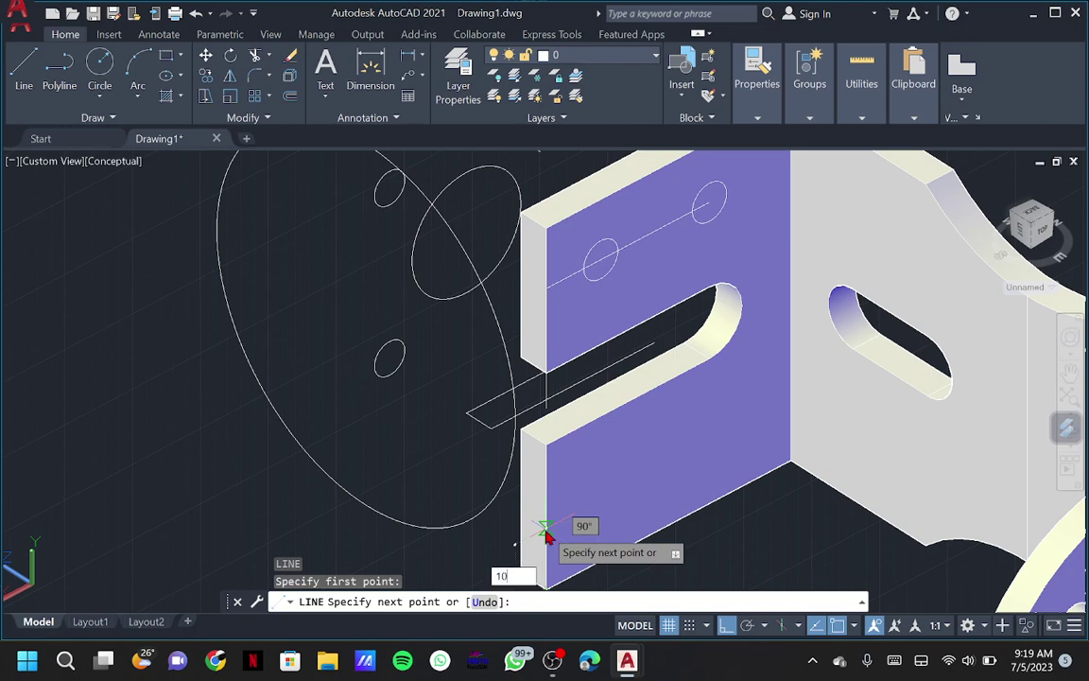
key(Return)
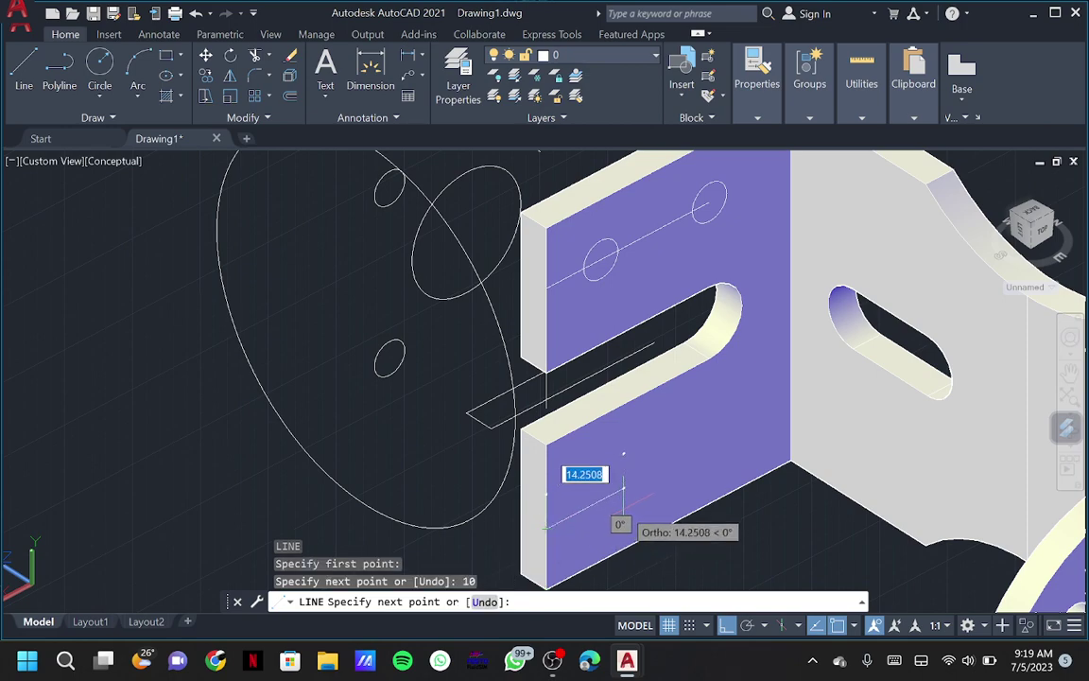
text(10)
key(Return)
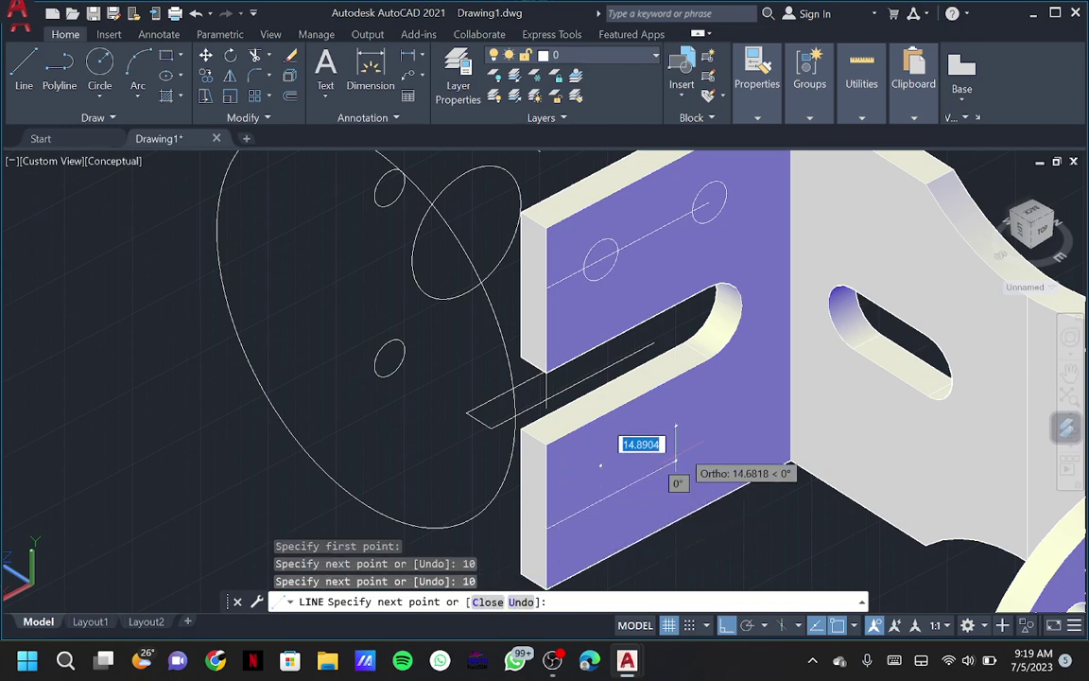
key(Return)
text(c)
key(Return)
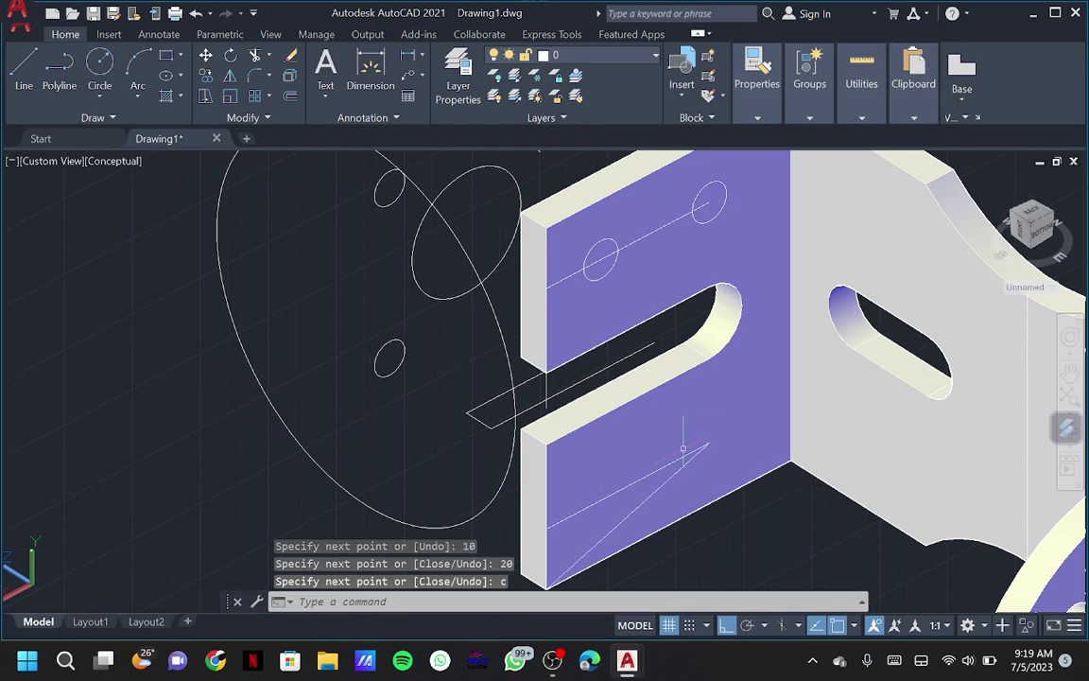
key(Escape)
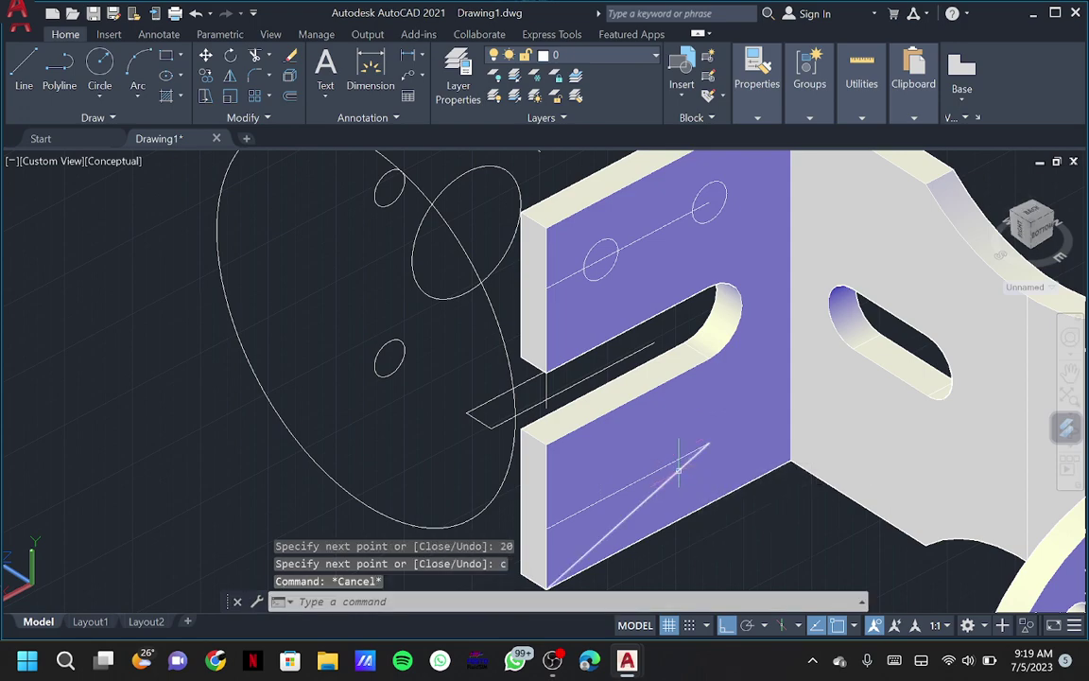
click(678, 470)
key(Delete)
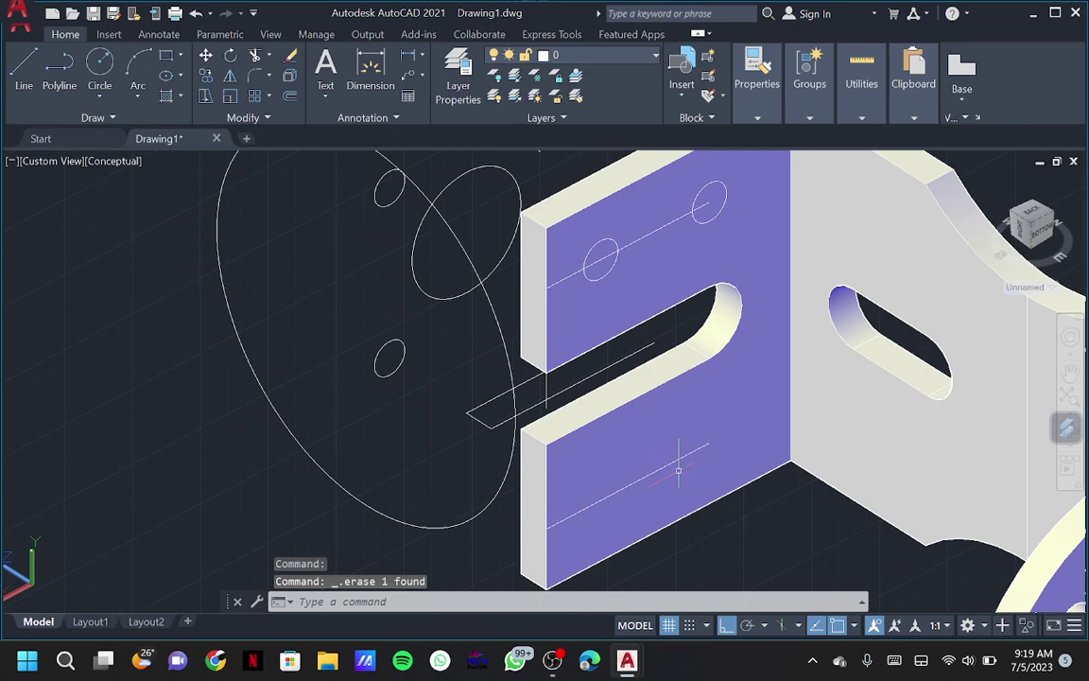
Draw two radius 3.15 circles on the lower tab's guide line
text(c)
key(Return)
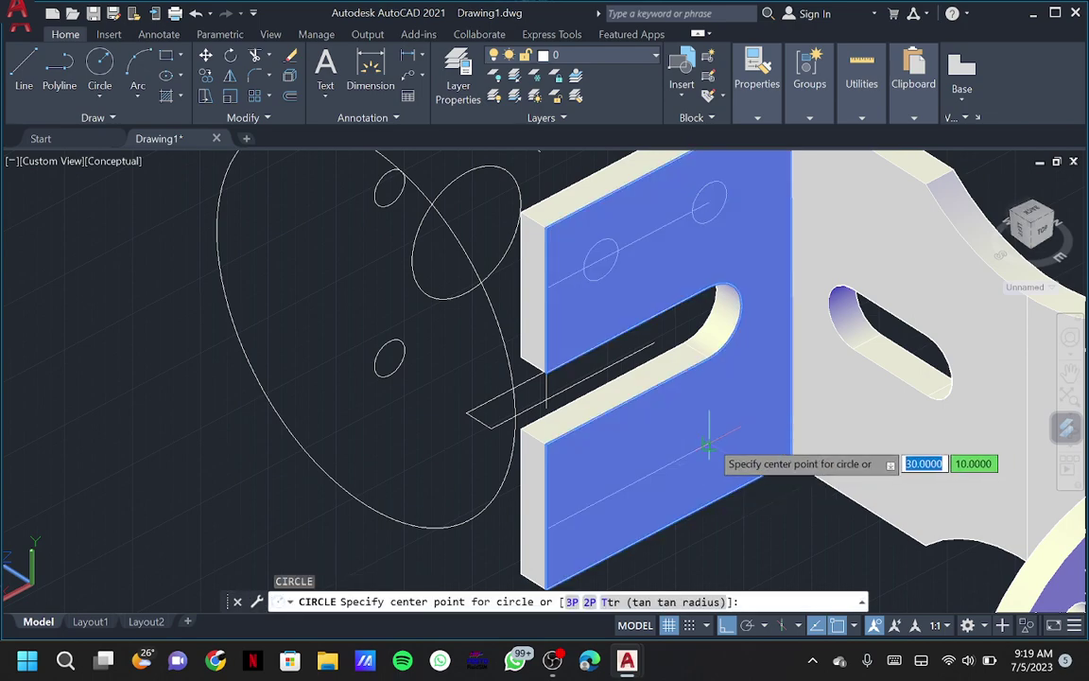
click(709, 442)
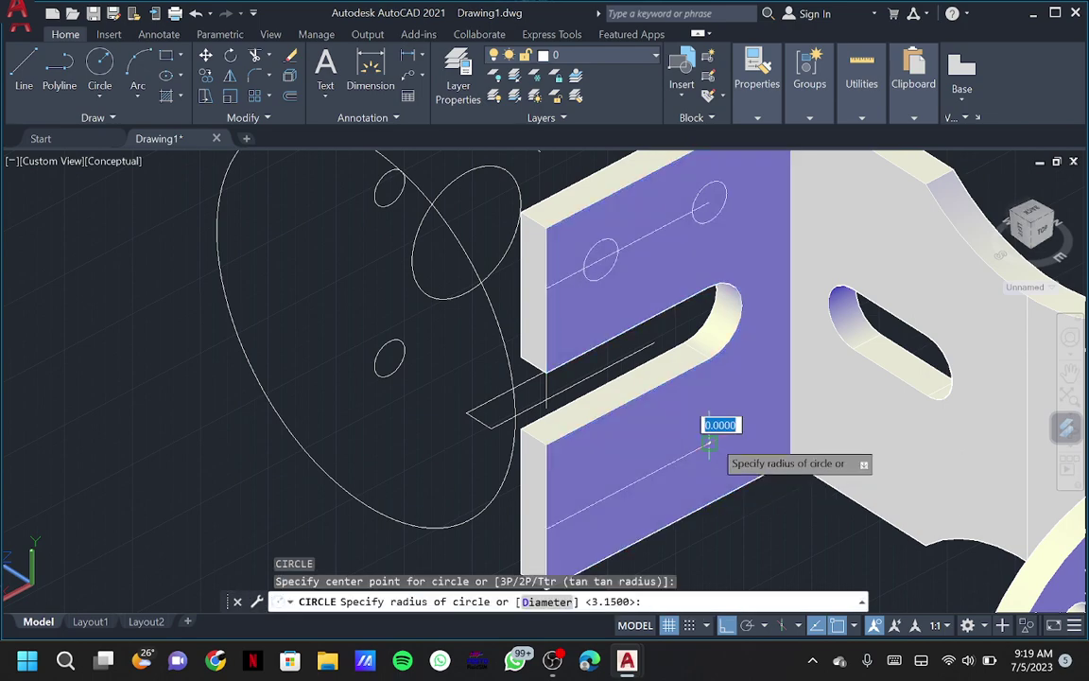
text(3.15)
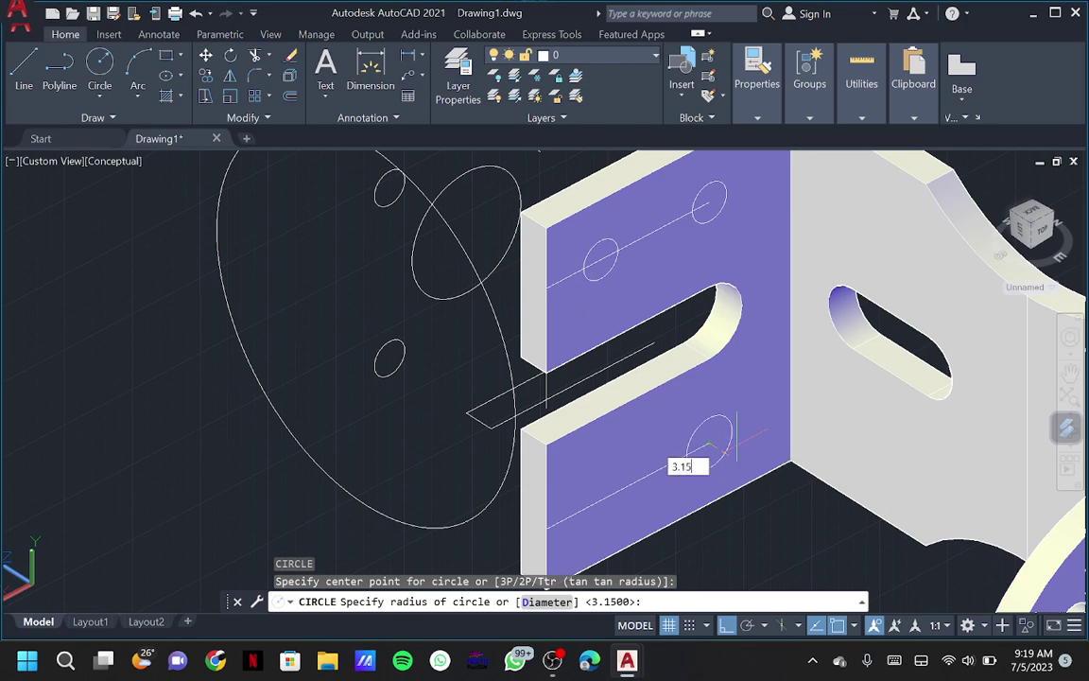
key(Return)
key(Return)
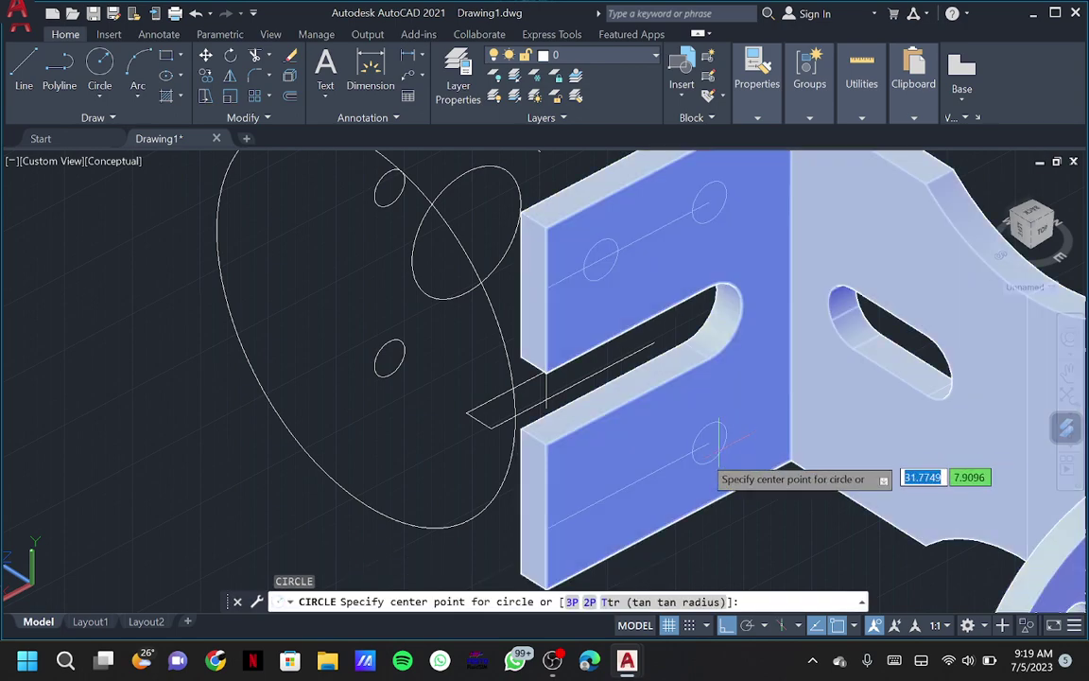
click(600, 498)
text(3.15)
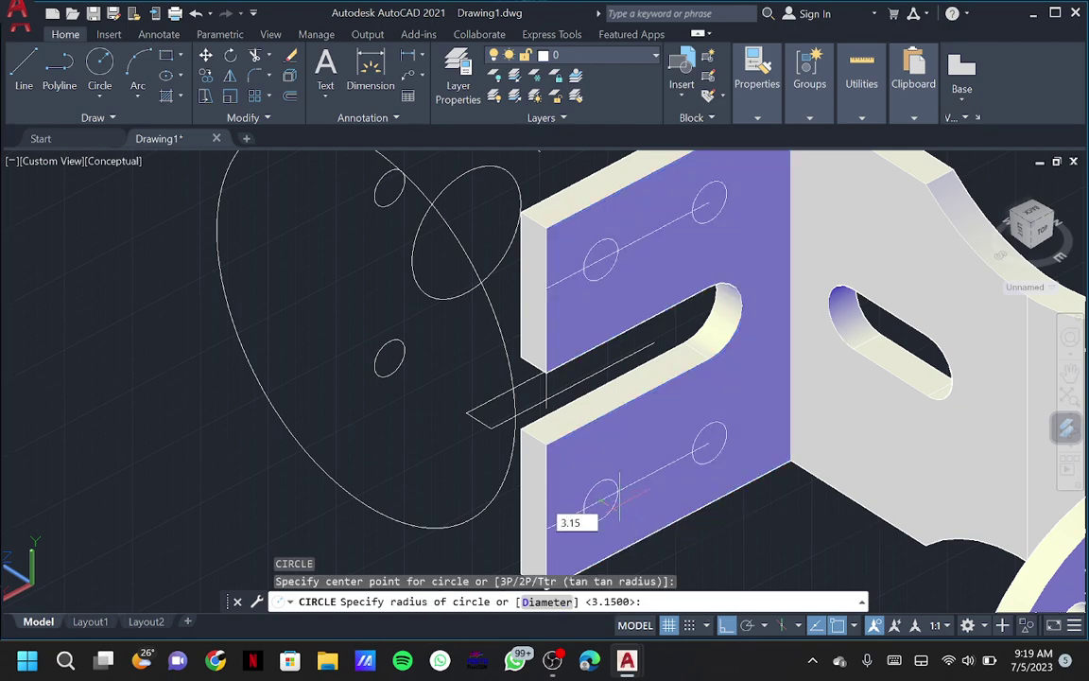
key(Return)
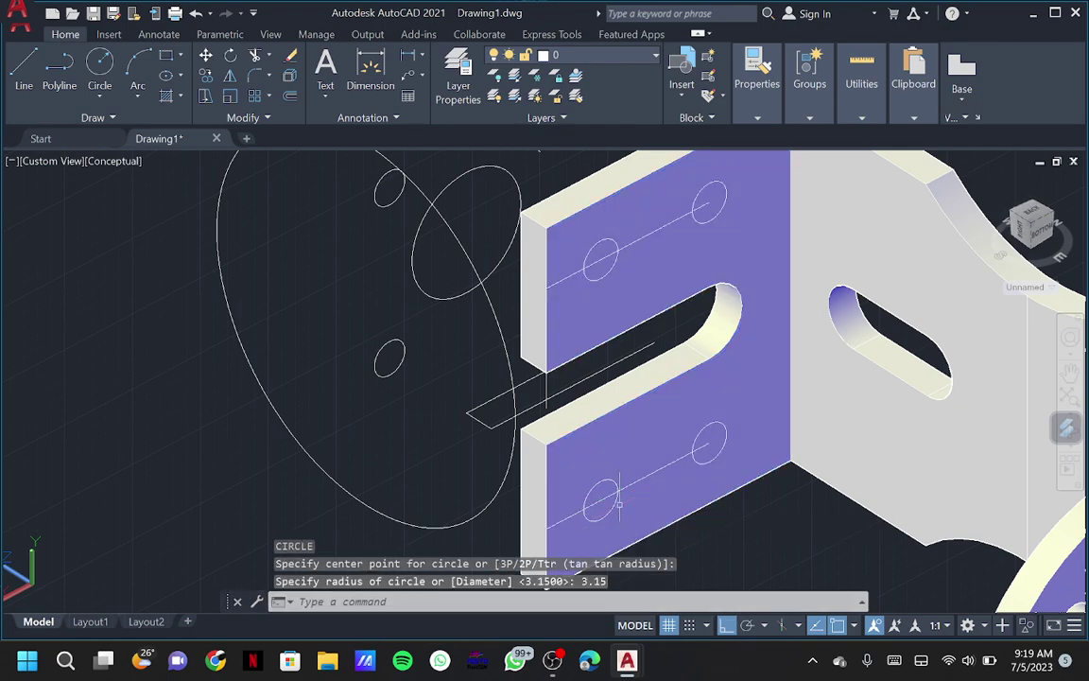
Delete the upper and lower construction lines through the hole centres
click(584, 274)
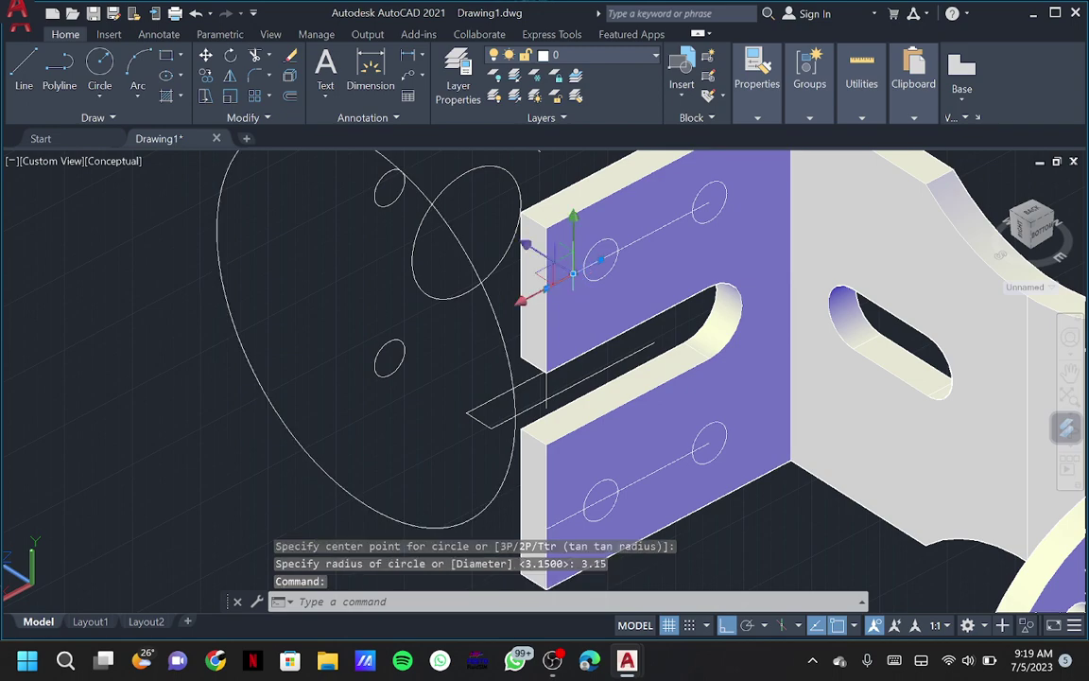
click(652, 232)
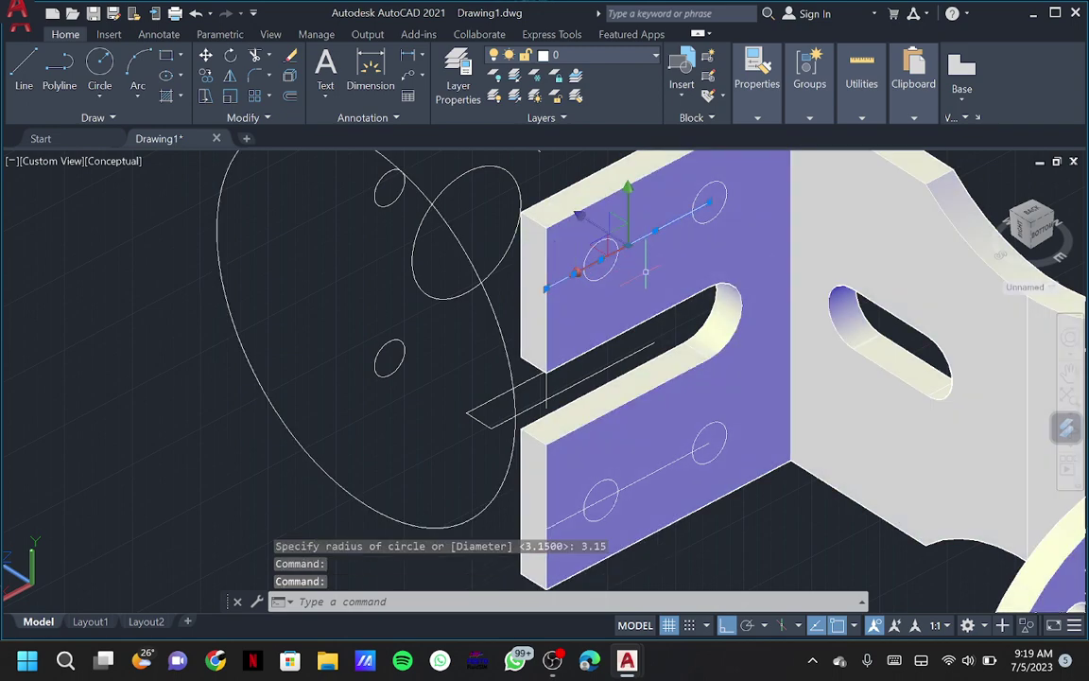
click(659, 465)
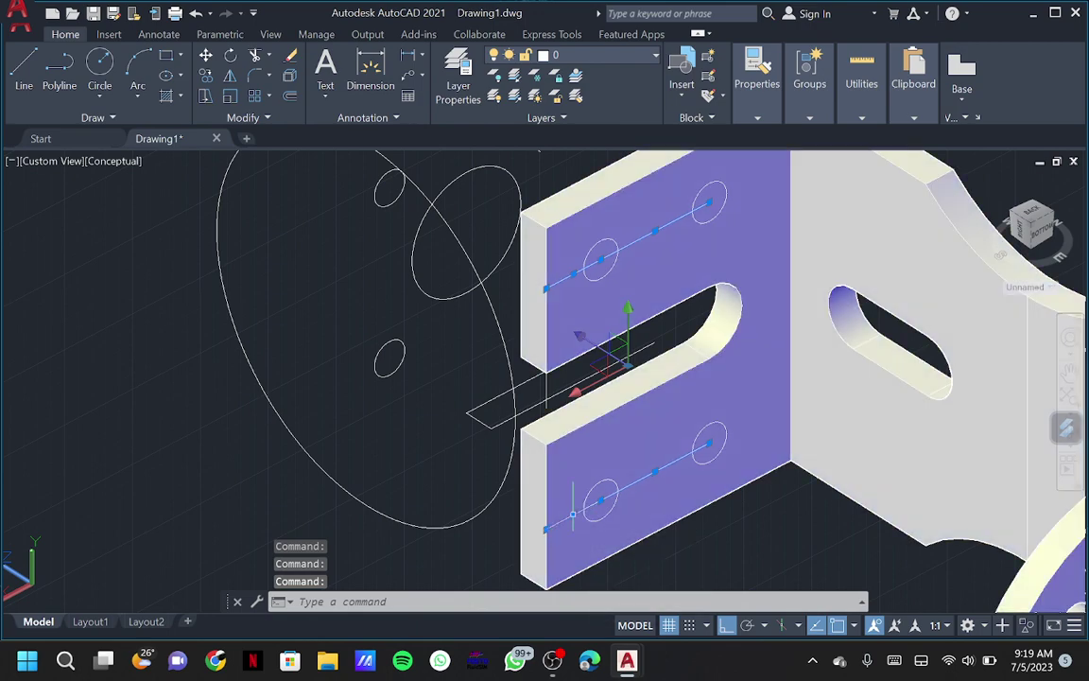
key(Delete)
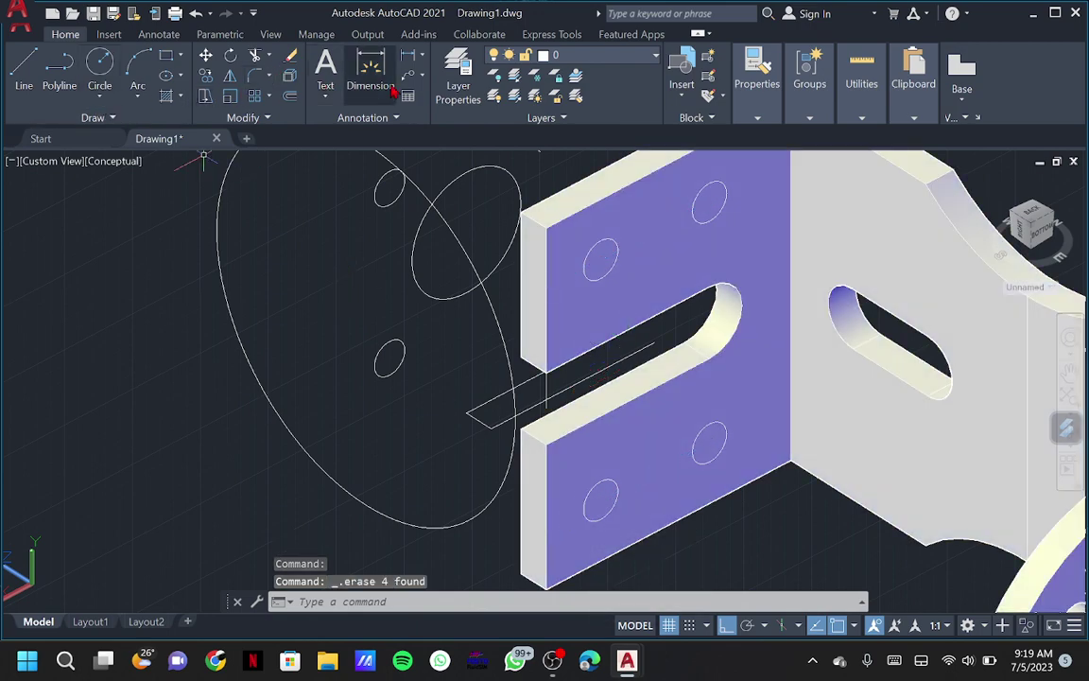
Press-pull all four 3.15-radius circles through the upright plate as holes
text(pres)
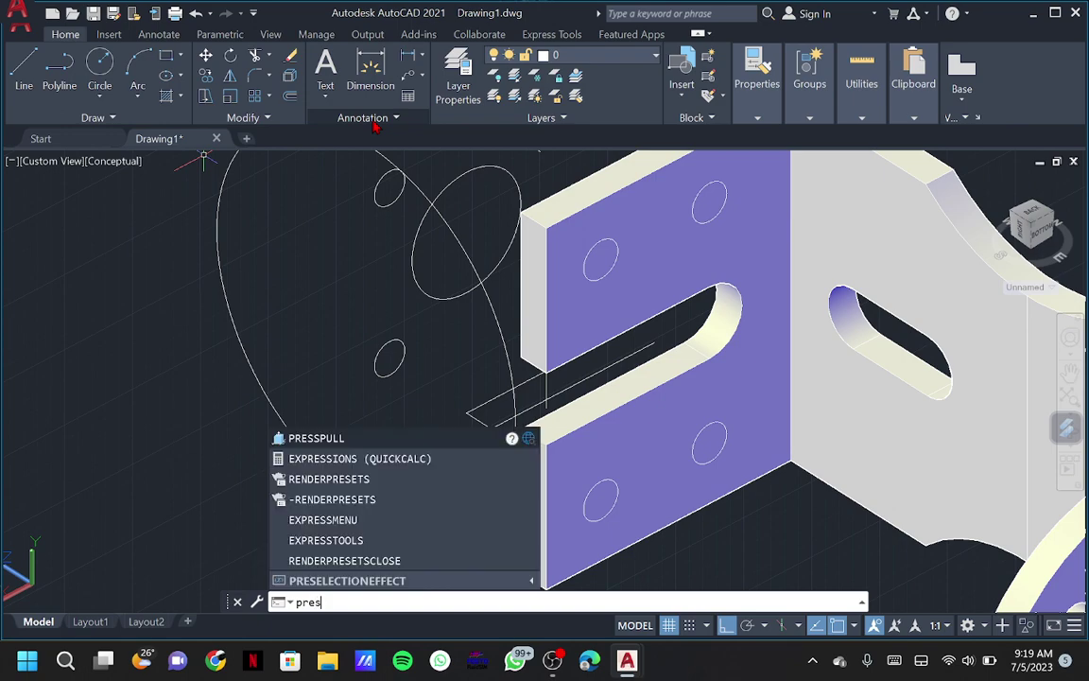
key(Return)
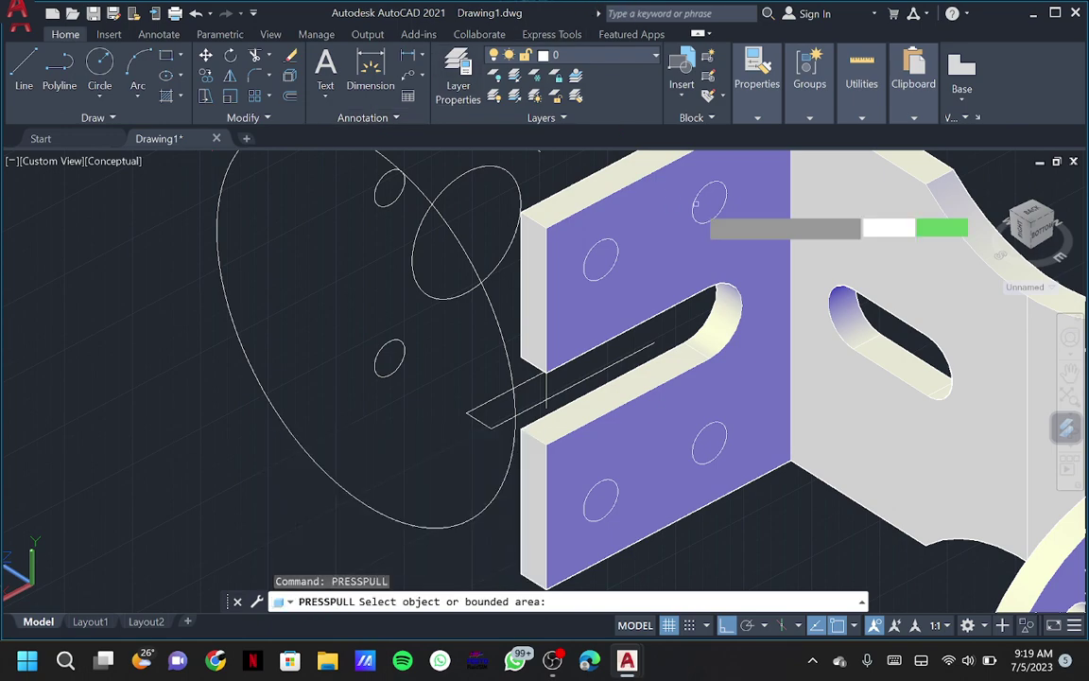
click(601, 259)
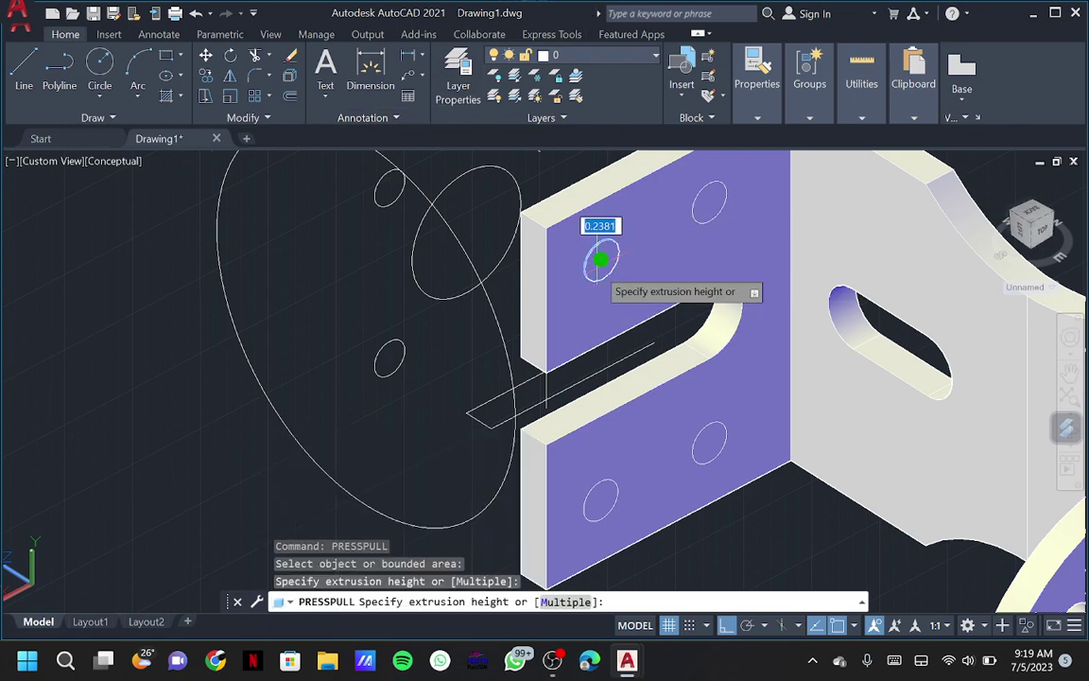
click(520, 257)
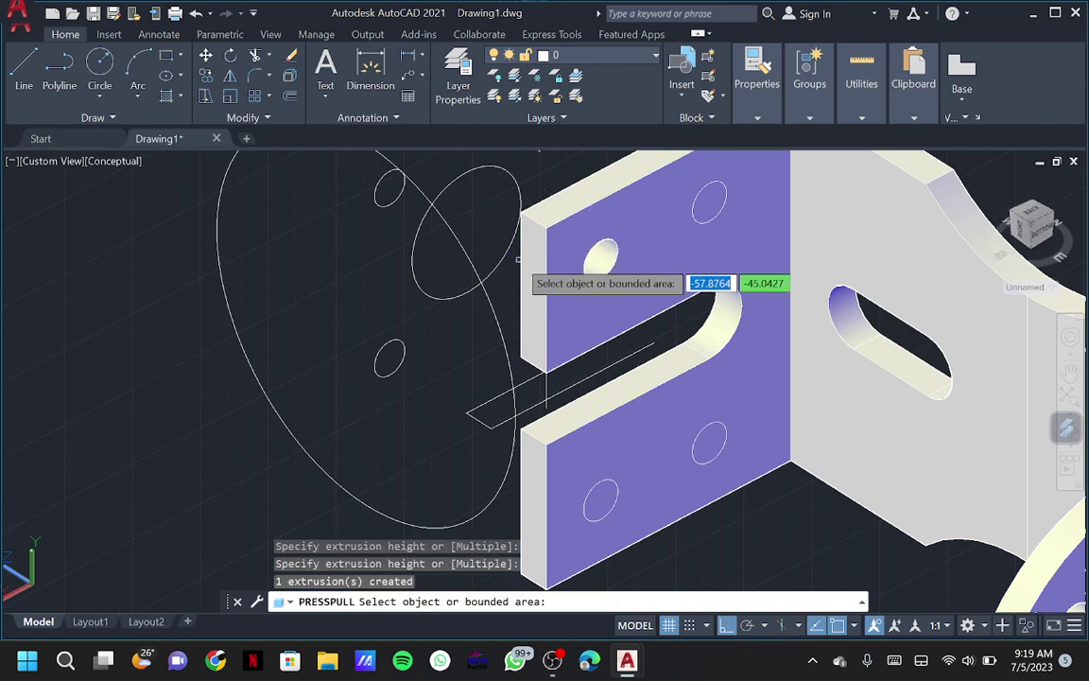
click(711, 204)
click(641, 176)
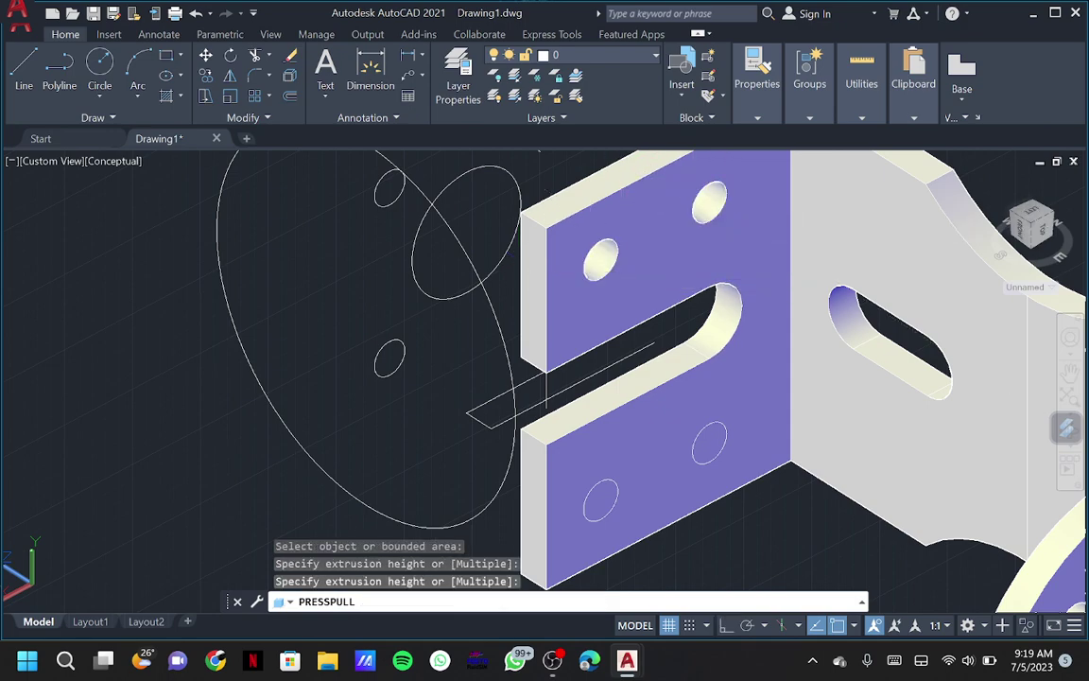
click(708, 441)
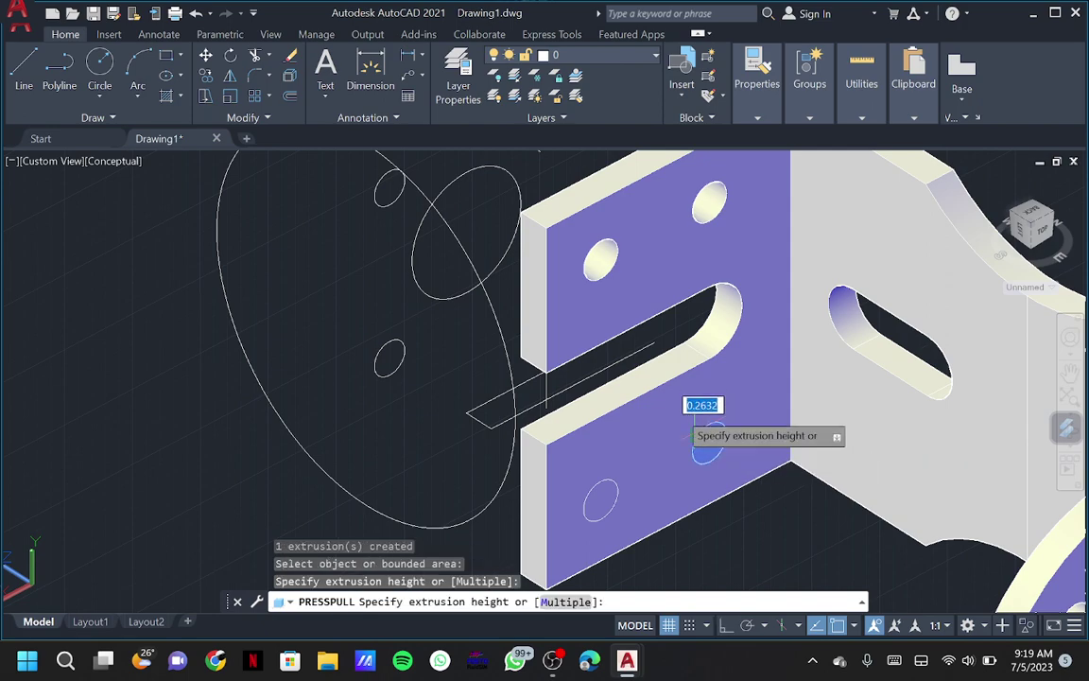
click(651, 359)
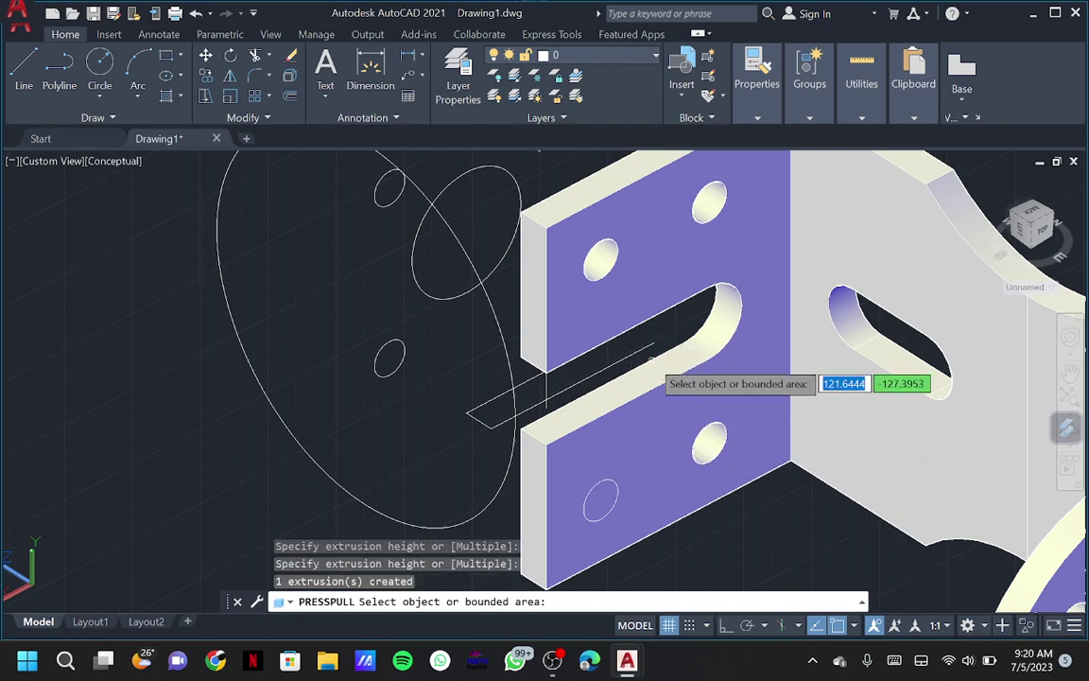
click(600, 504)
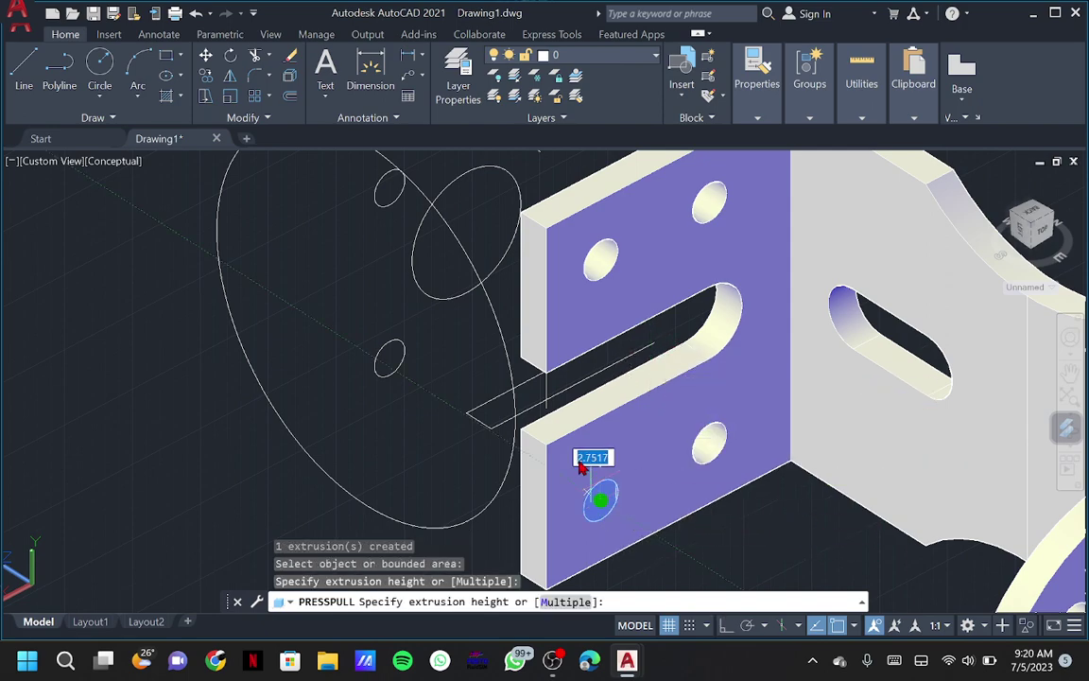
click(562, 410)
key(Return)
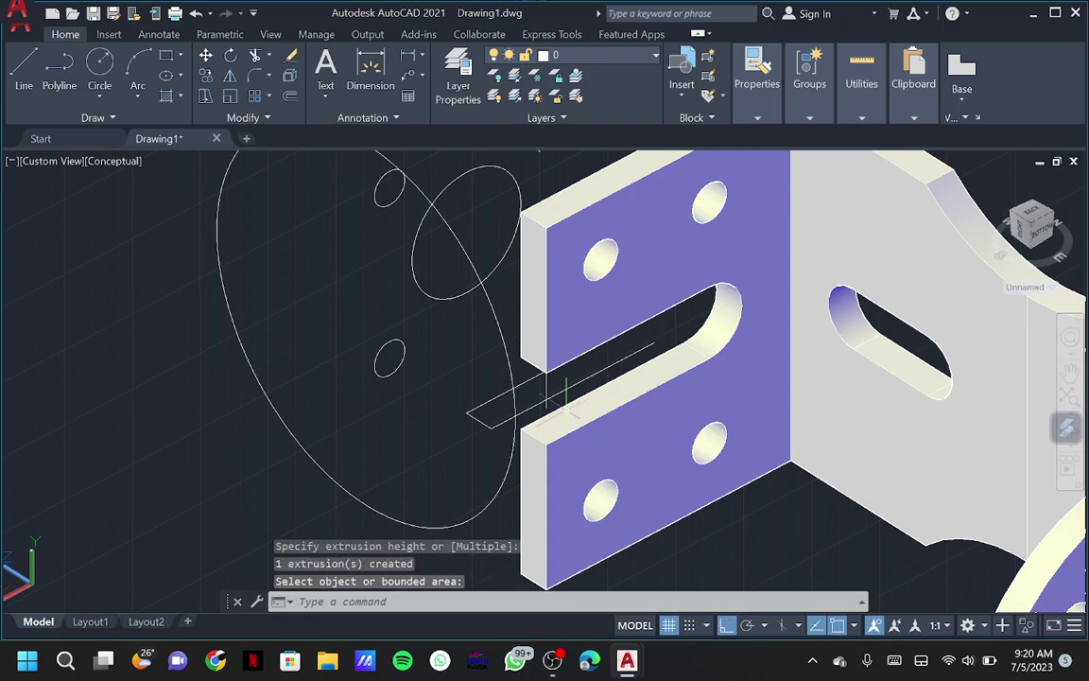
key(Escape)
text(union)
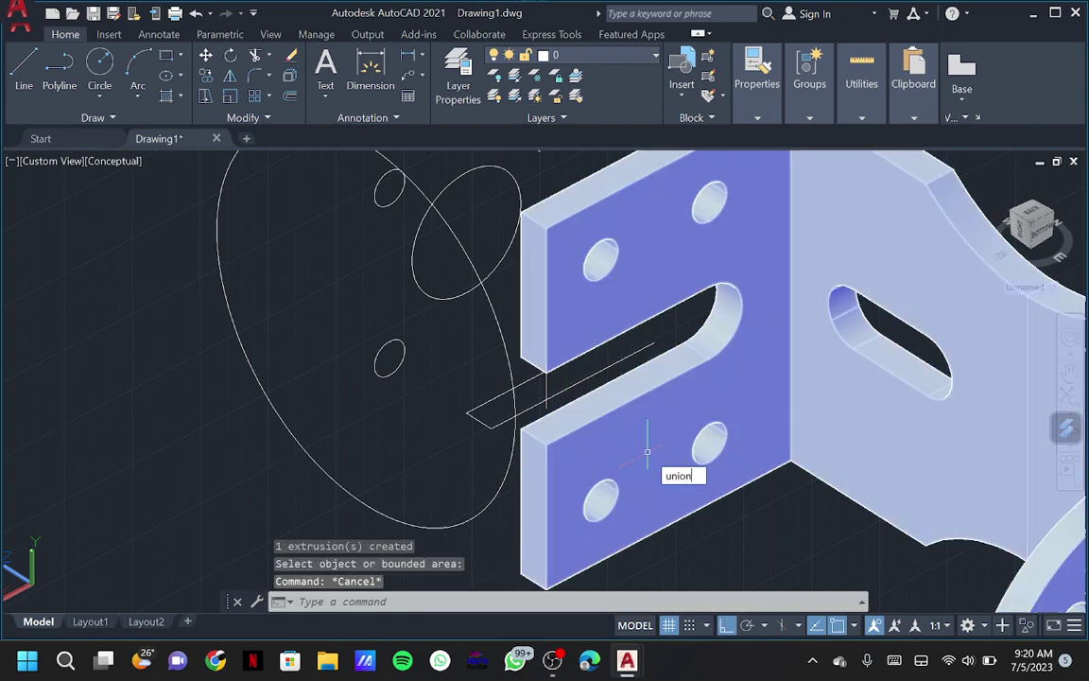
Begin a Union of the solids, then cancel it
key(Return)
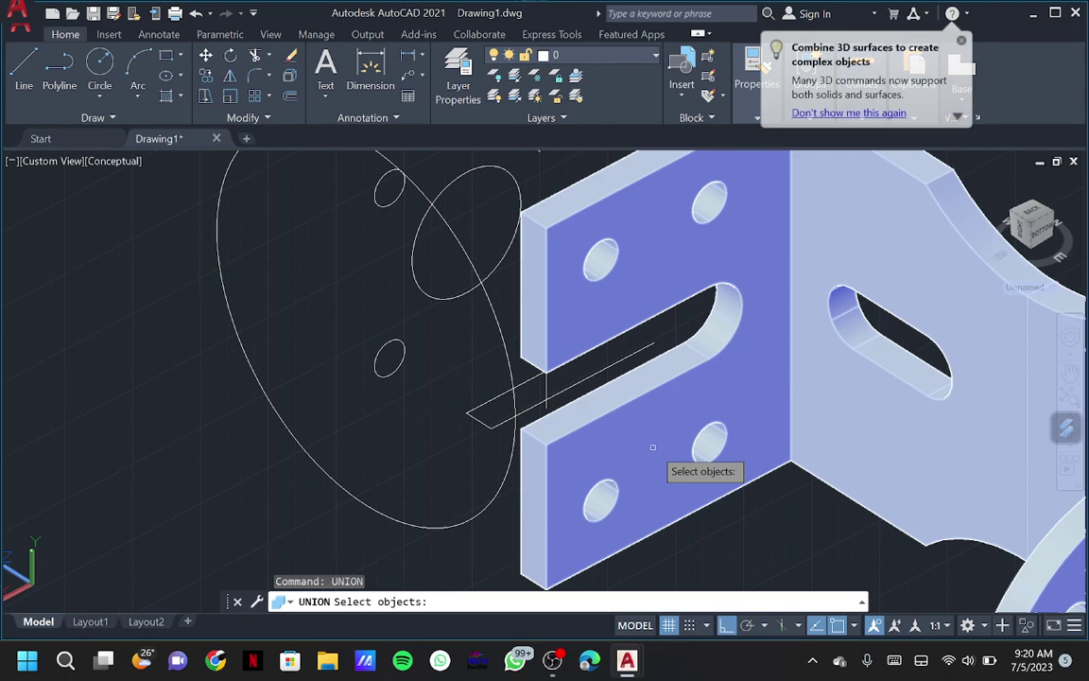
scroll(647, 452, down, 3)
scroll(661, 452, down, 1)
key(Escape)
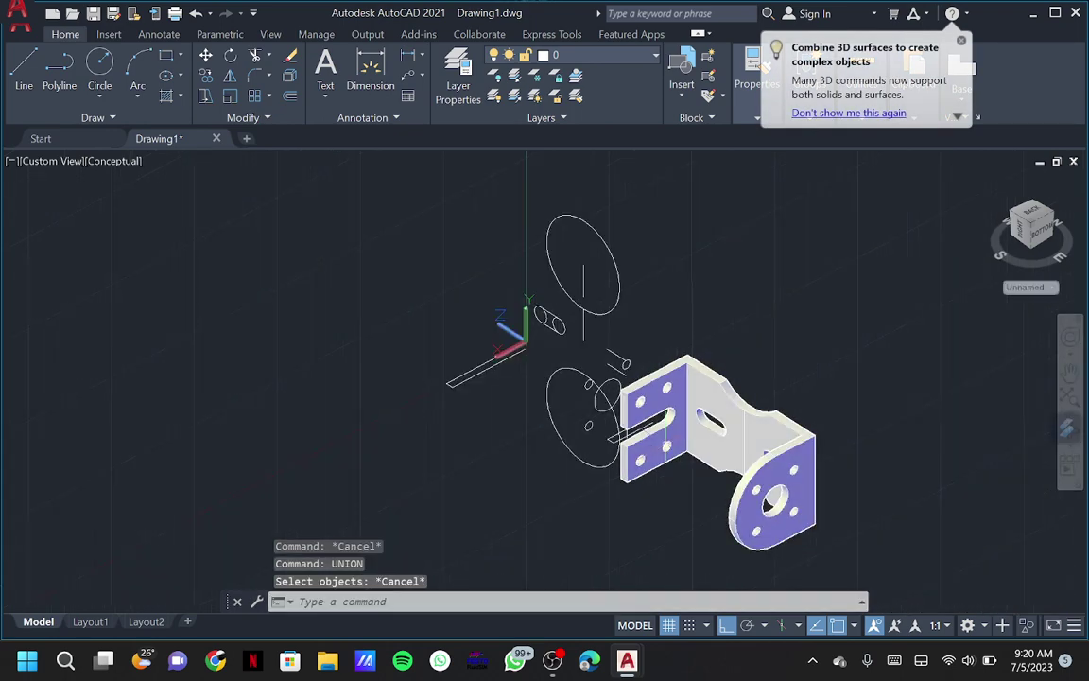
scroll(666, 446, up, 4)
Fillet the first bend edge of the bracket with radius 5
text(llet)
key(Return)
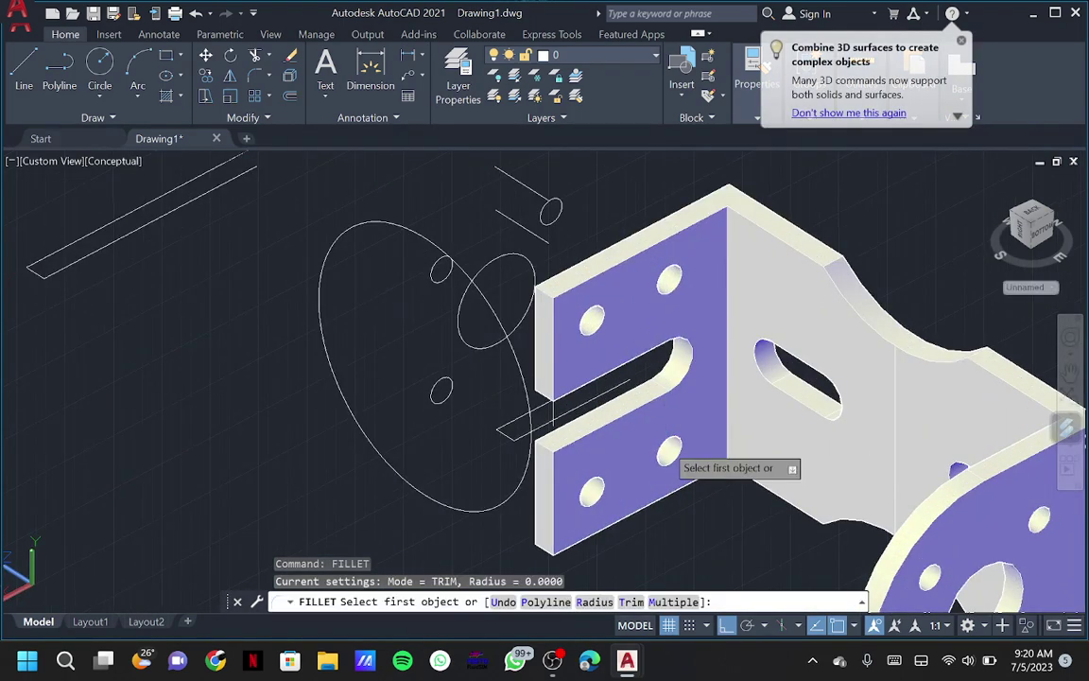
click(596, 604)
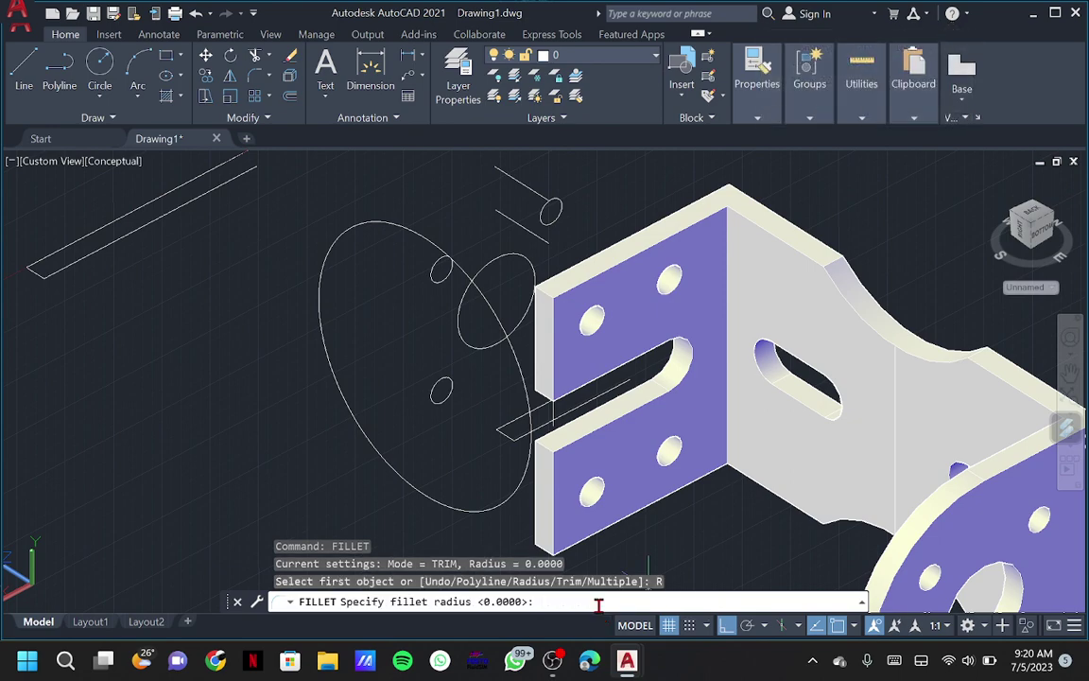
text(5)
key(Return)
scroll(710, 450, up, 3)
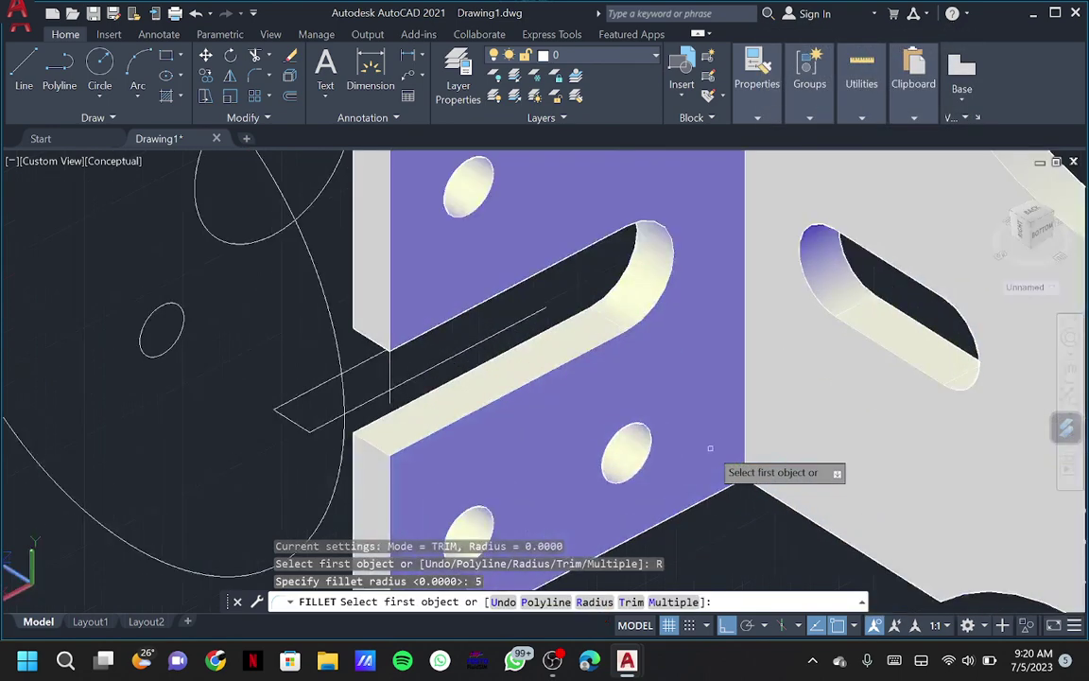
click(744, 438)
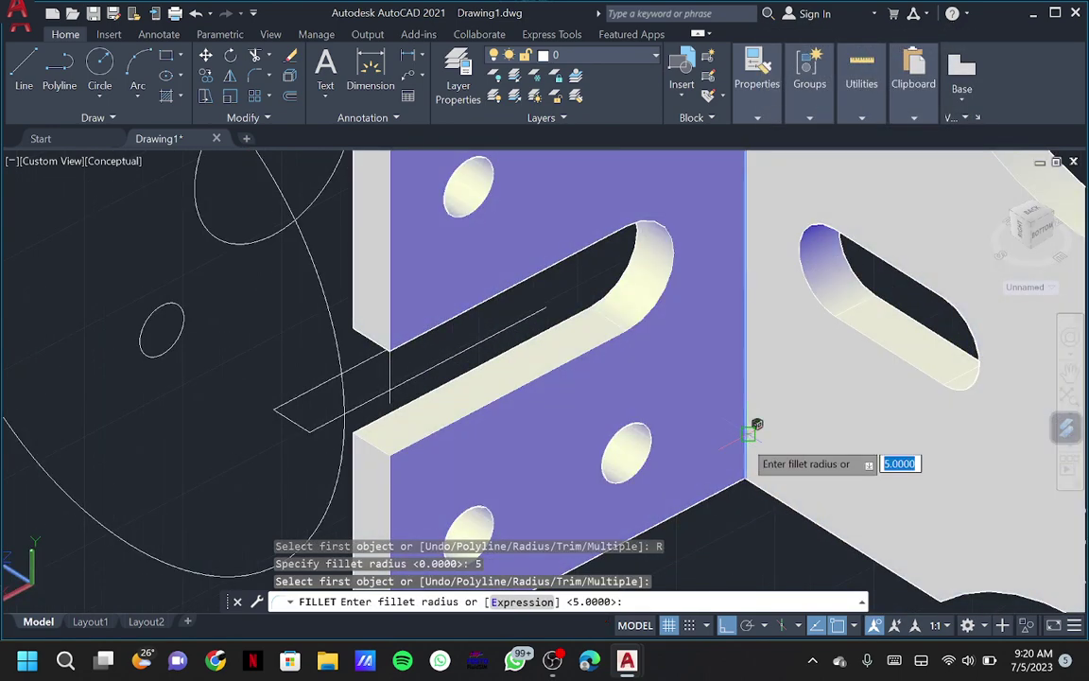
key(Return)
key(Return)
scroll(745, 439, down, 5)
mouse_move(1030, 237)
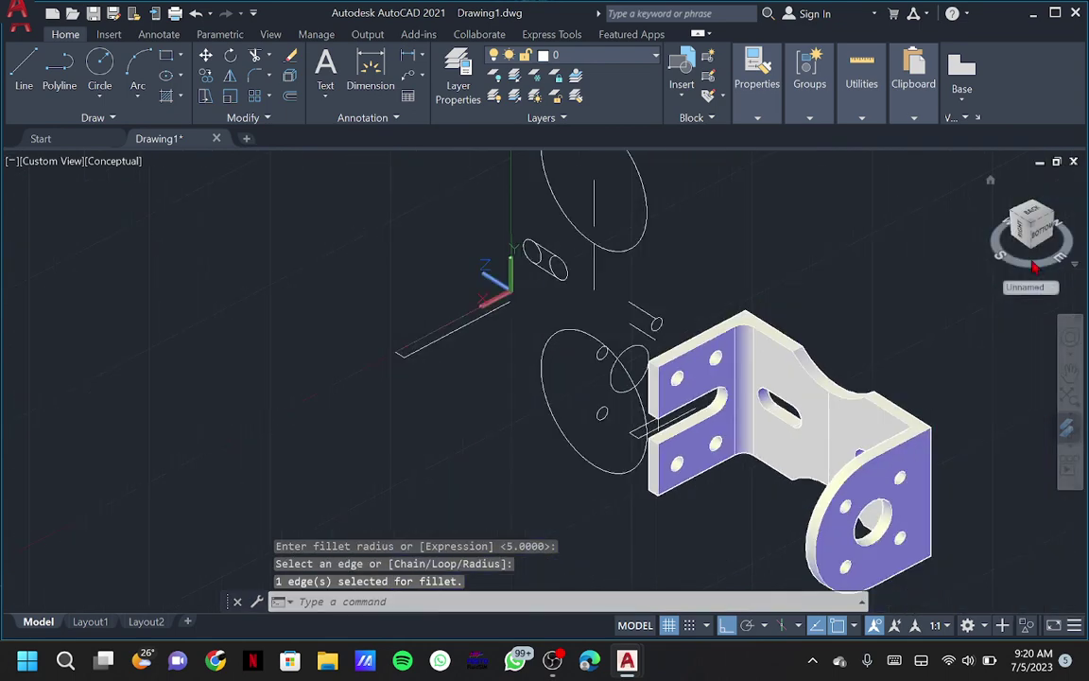
click(858, 406)
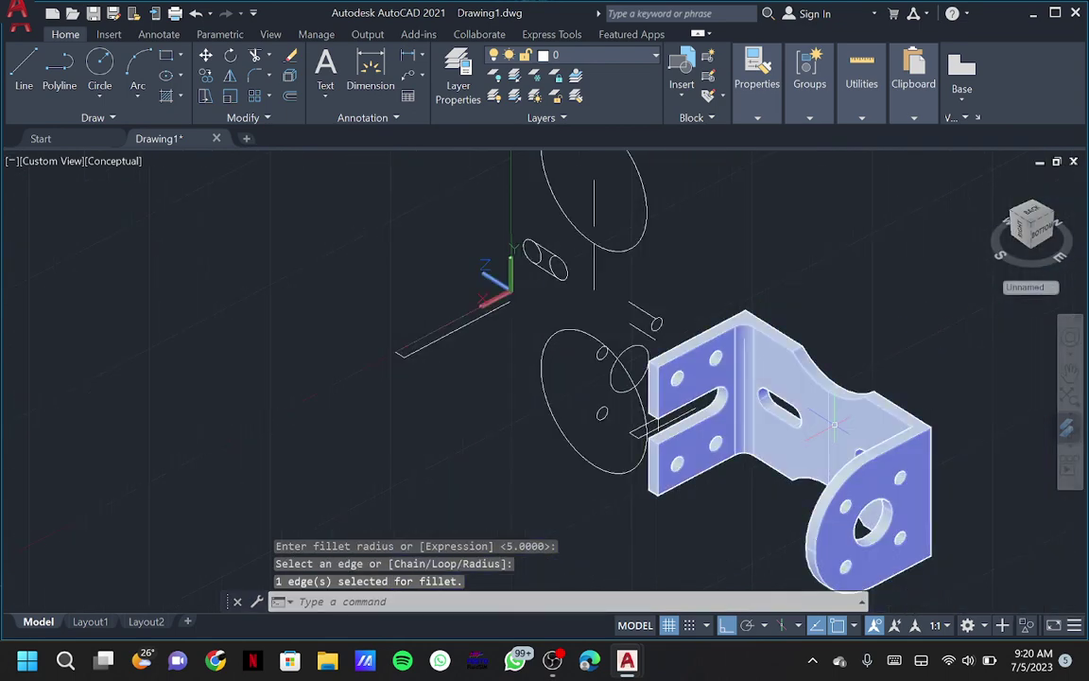
click(1008, 267)
key(Escape)
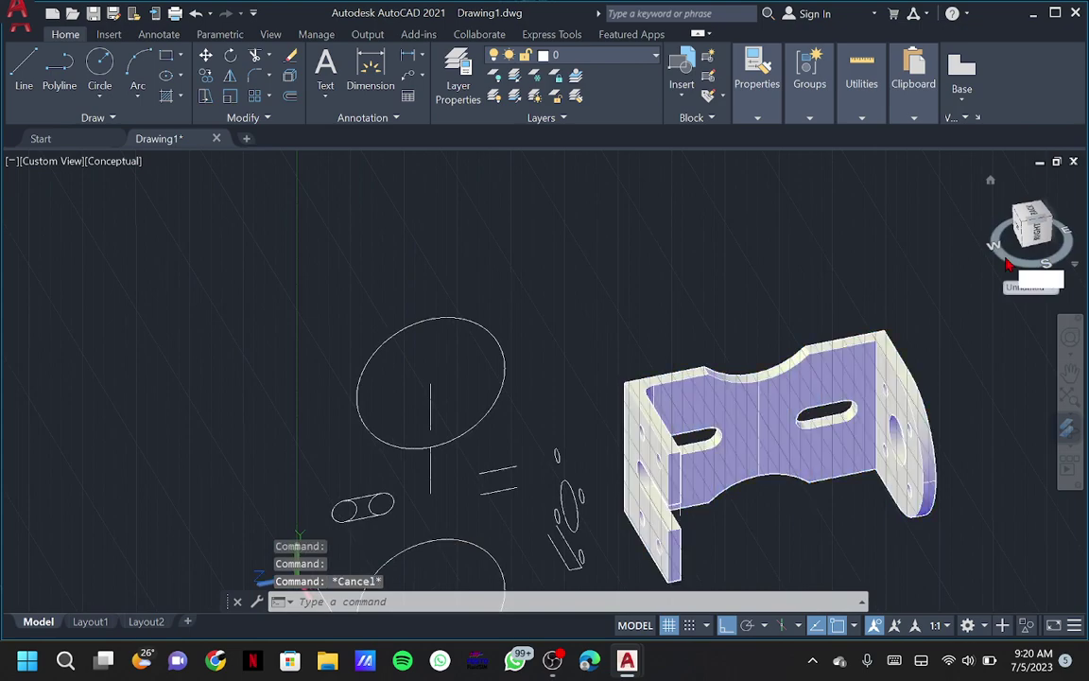
text(fil)
Round a second bend edge with a 5-unit fillet
key(Return)
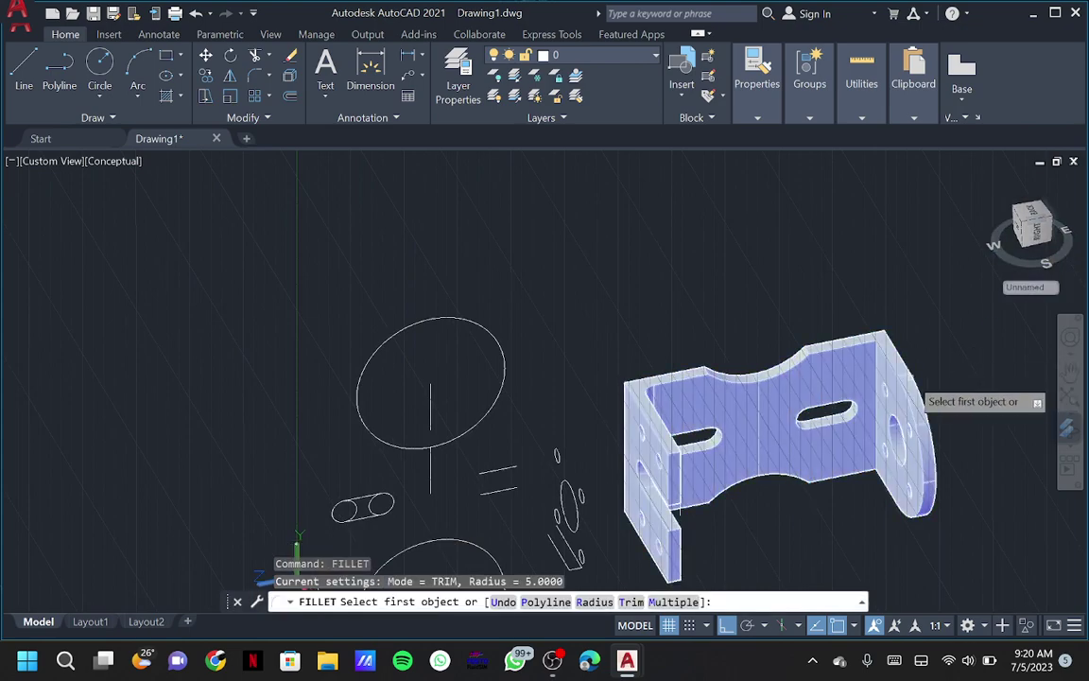
scroll(916, 391, up, 3)
scroll(842, 456, up, 2)
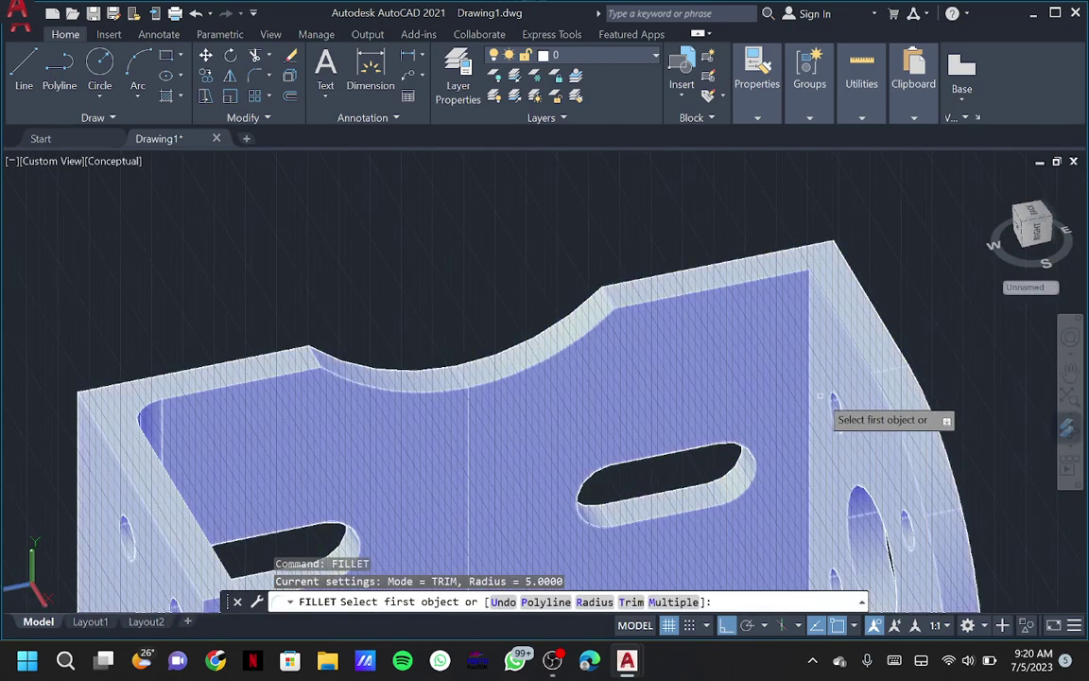
click(809, 395)
key(Return)
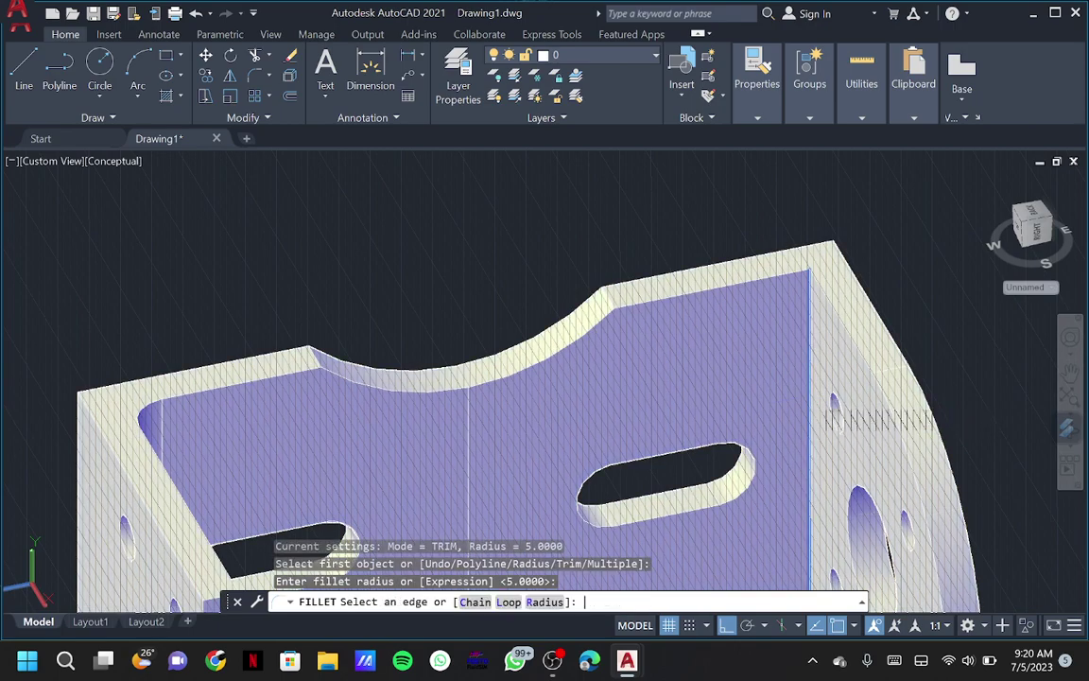
key(Return)
key(Escape)
shift+middle_drag(1066, 263, 712, 382)
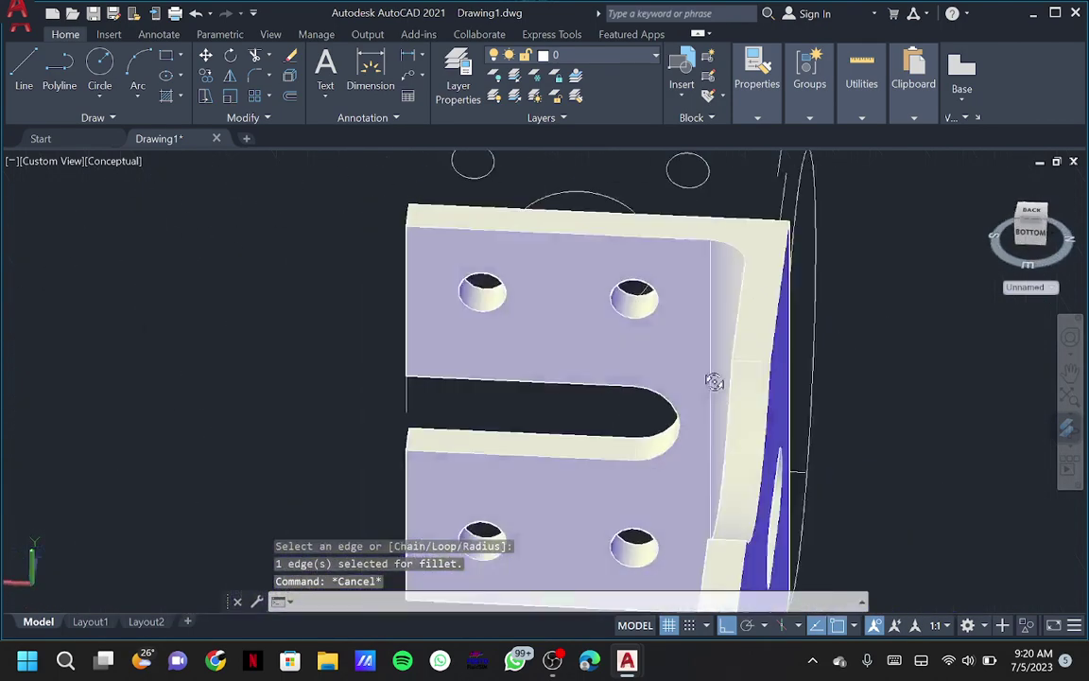
scroll(747, 378, down, 3)
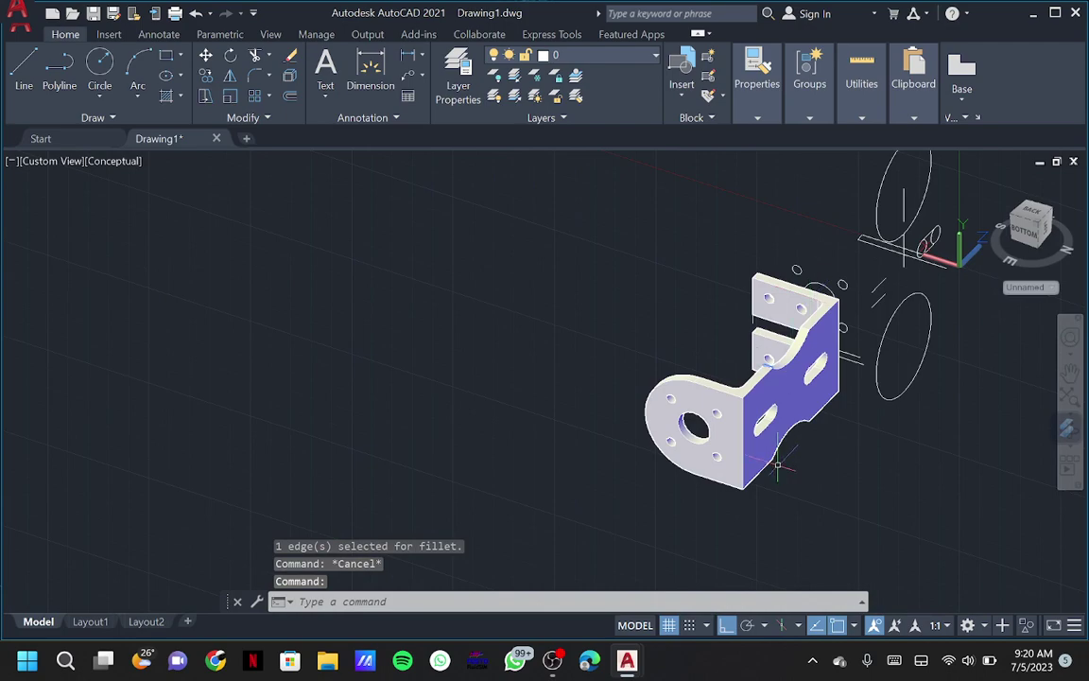
scroll(777, 463, up, 2)
Fillet the flange's bend edge at radius 5
text(llet)
key(Return)
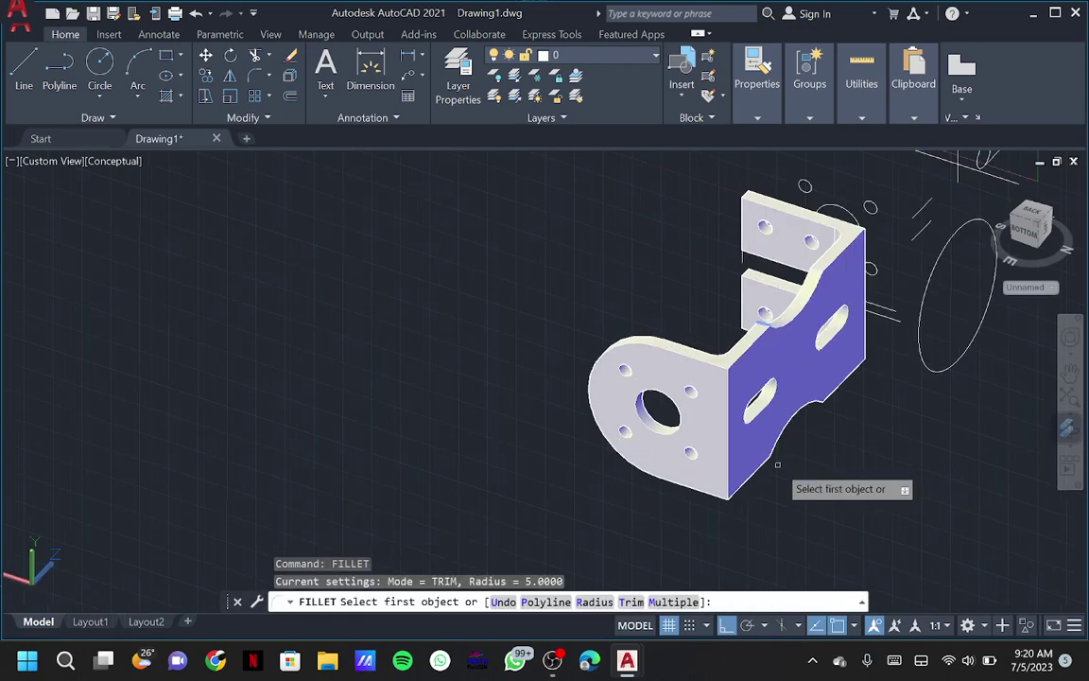
click(728, 456)
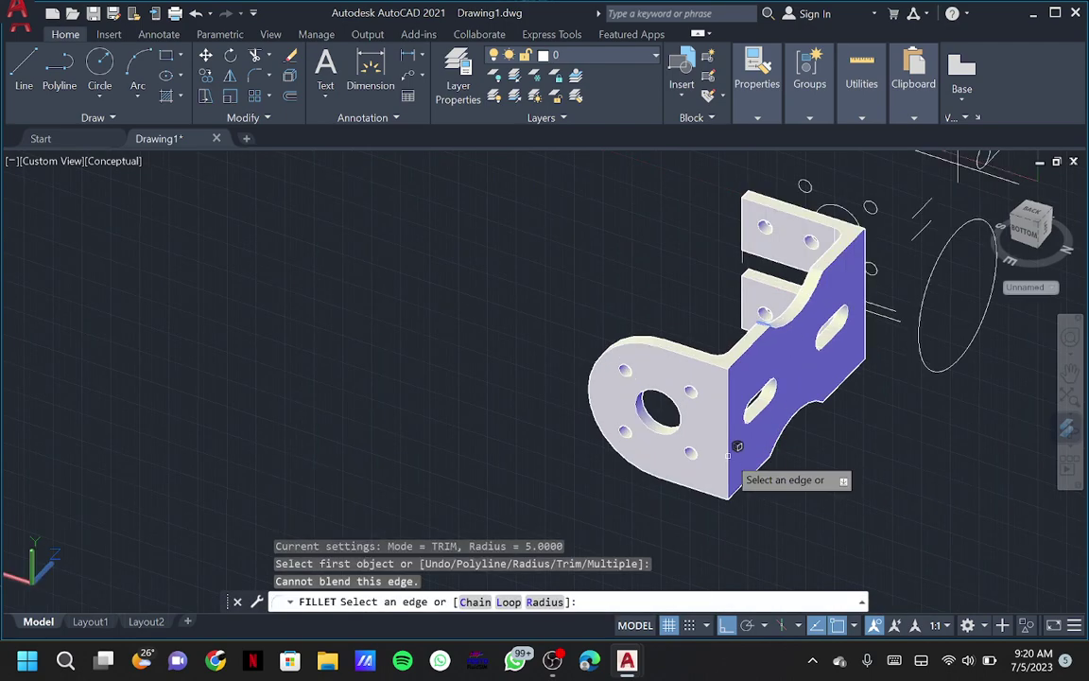
scroll(728, 456, up, 5)
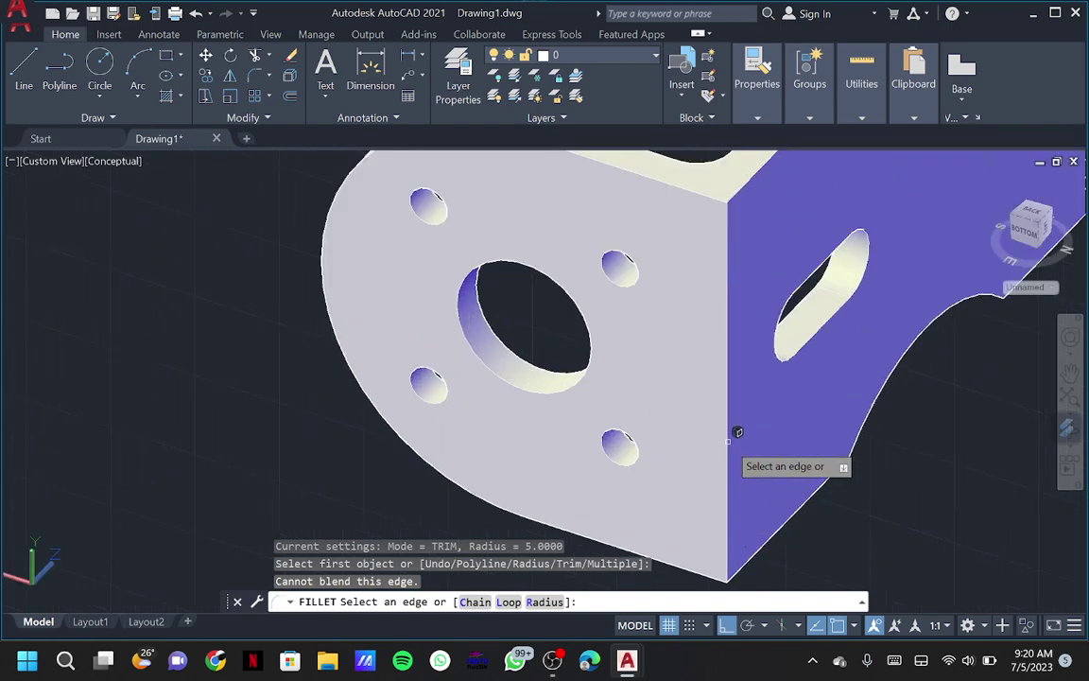
click(726, 444)
key(Return)
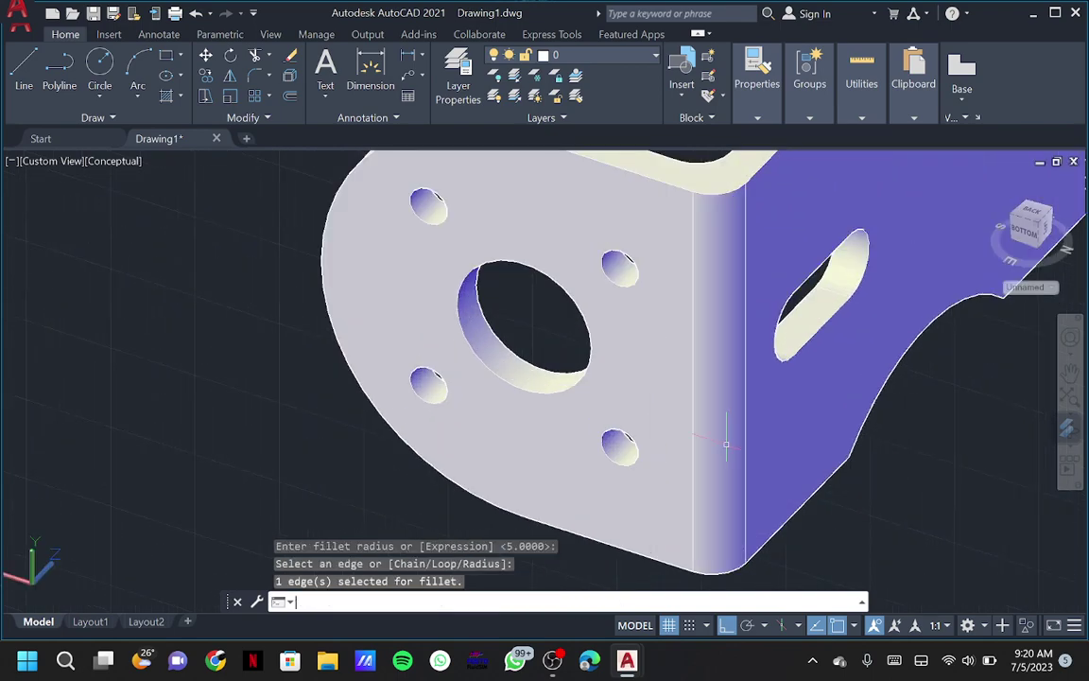
scroll(726, 444, down, 5)
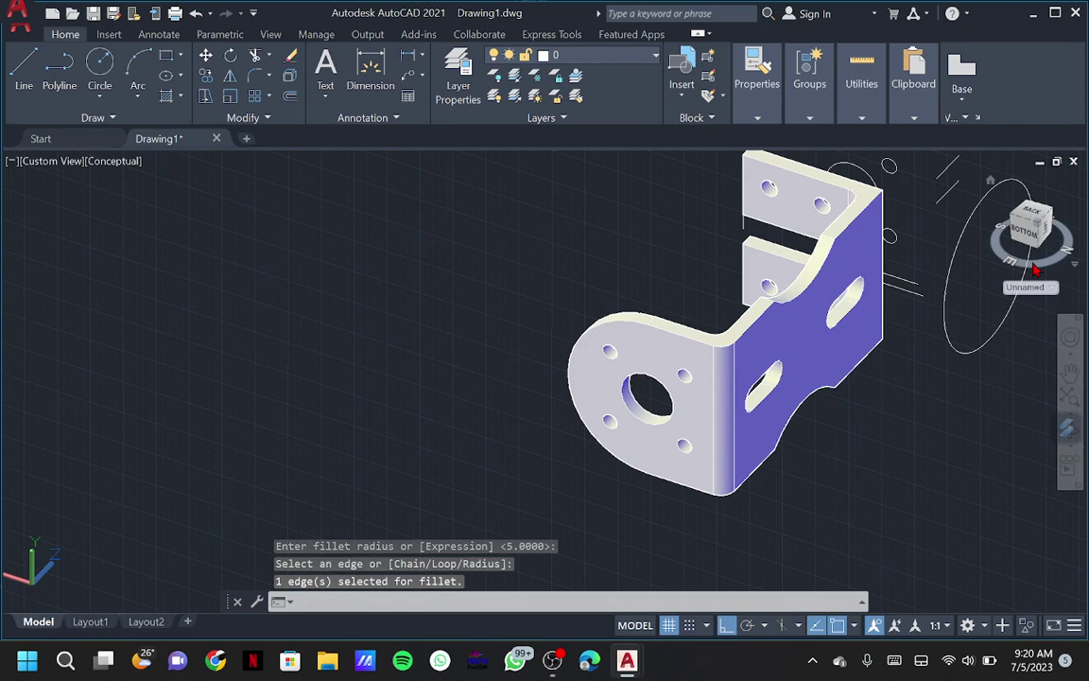
shift+middle_drag(736, 261, 990, 348)
key(Return)
scroll(981, 425, up, 3)
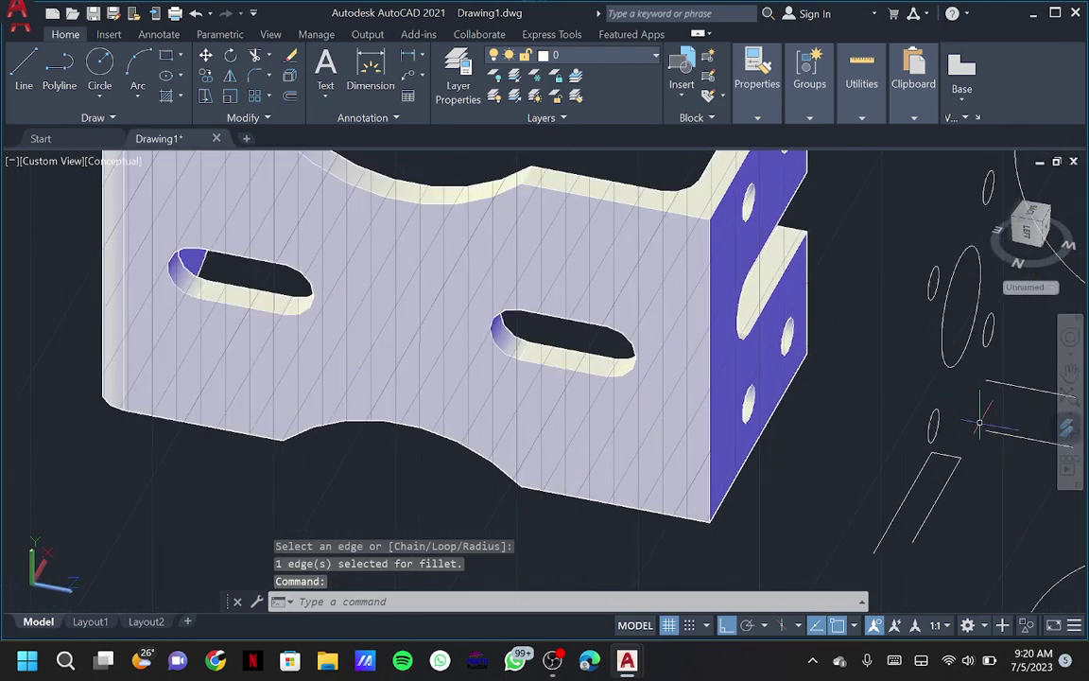
text(fil)
Apply a radius 5 fillet to the remaining bend edge
key(Return)
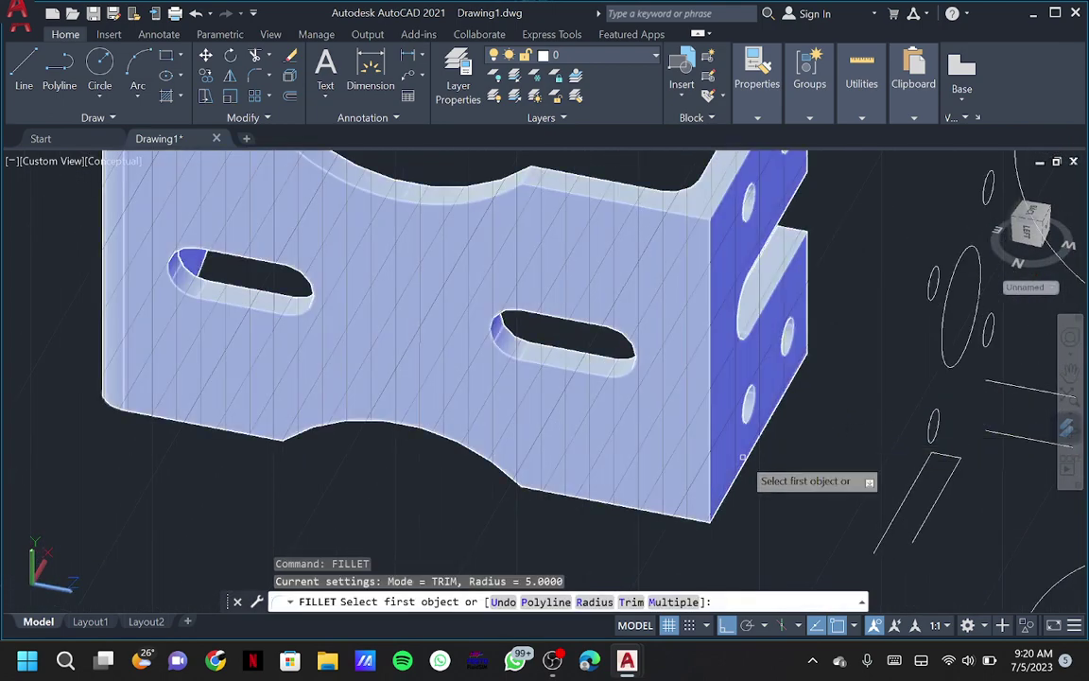
click(710, 451)
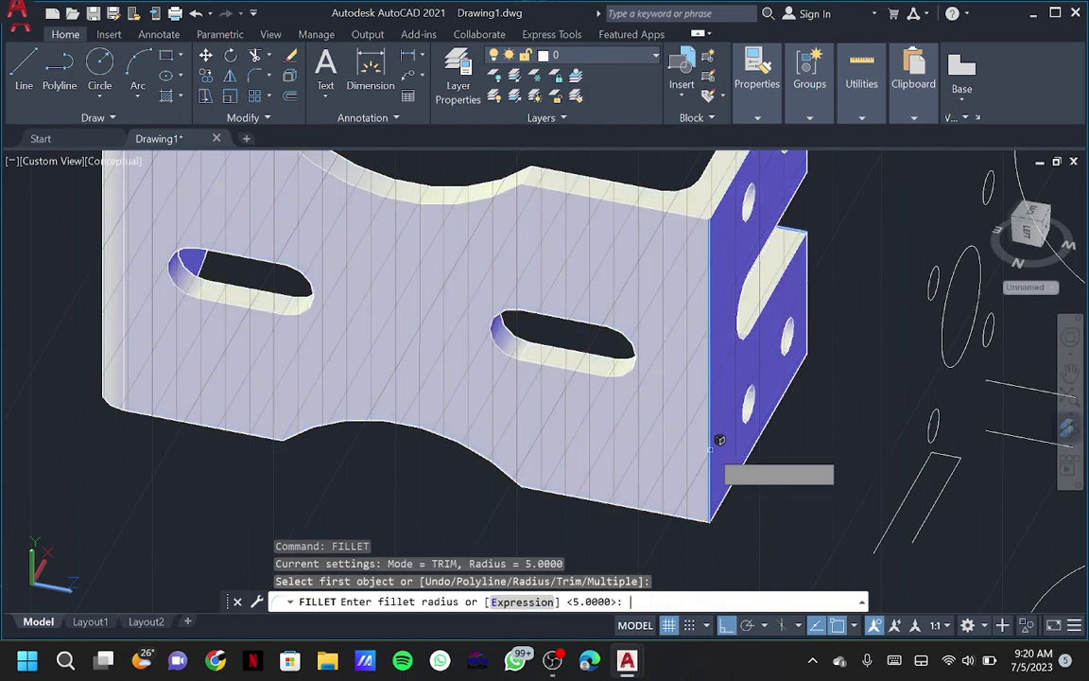
key(Return)
key(Return)
scroll(677, 437, down, 4)
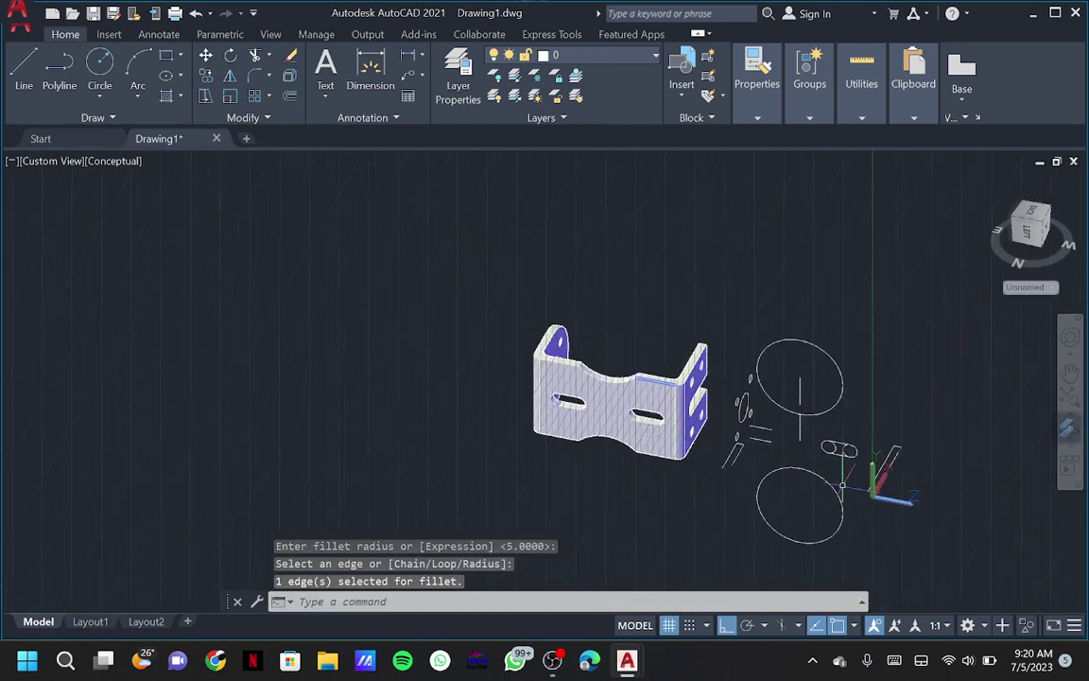
click(878, 488)
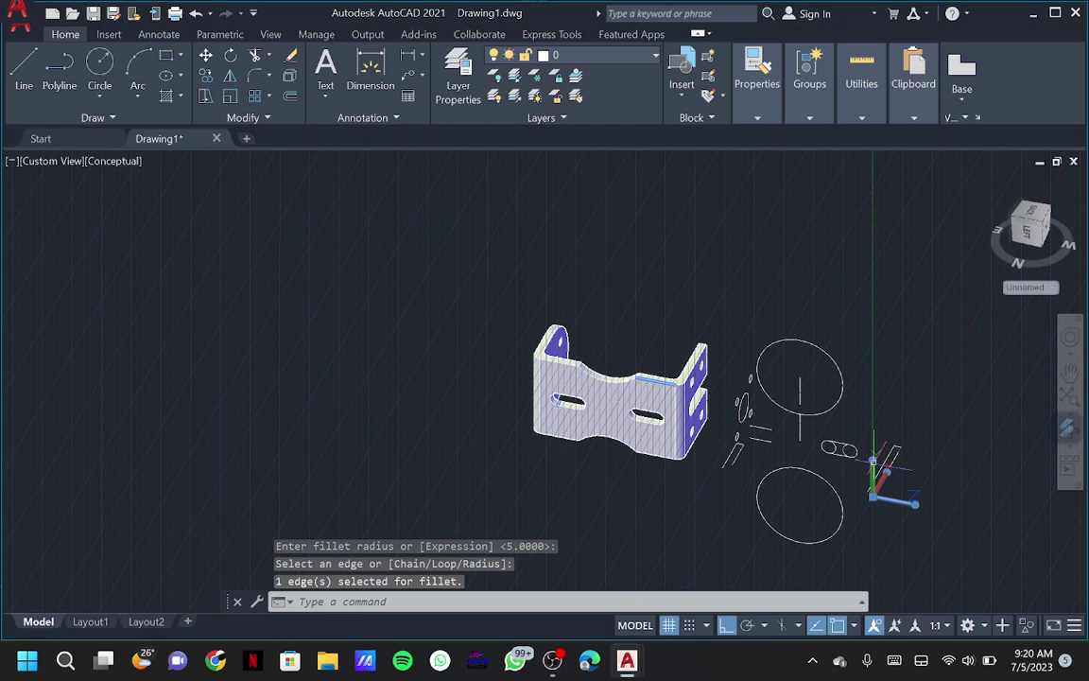
click(875, 456)
Erase the 20 leftover construction circles and lines, then switch to OBS Studio
key(Escape)
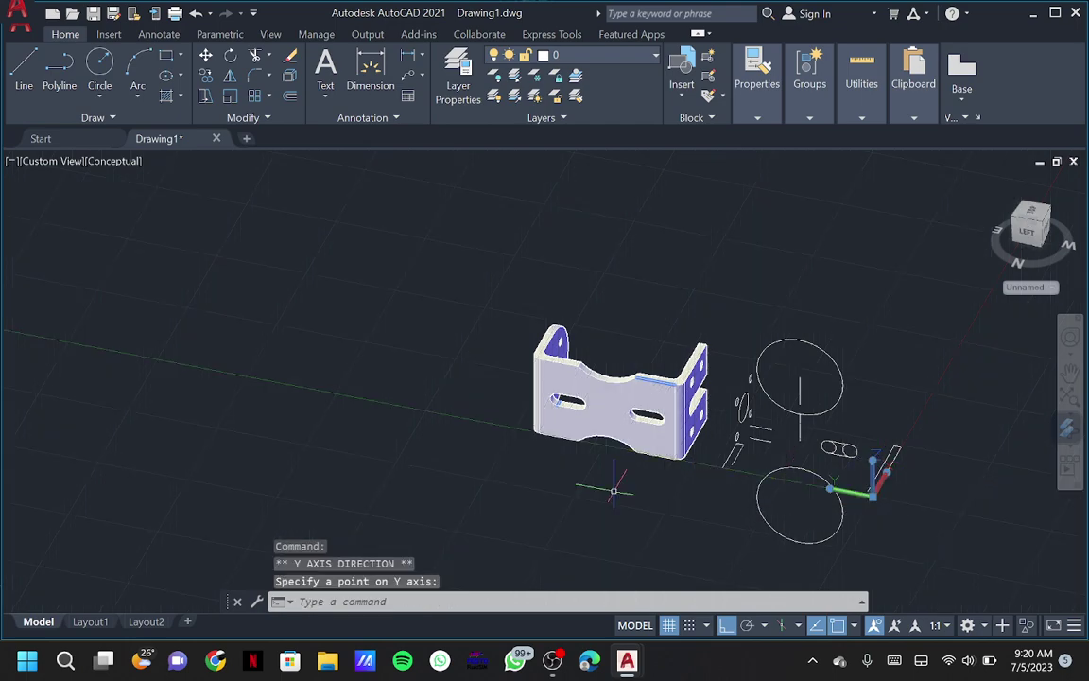
mouse_move(854, 251)
mouse_down()
mouse_move(742, 380)
mouse_move(917, 501)
mouse_up()
key(Delete)
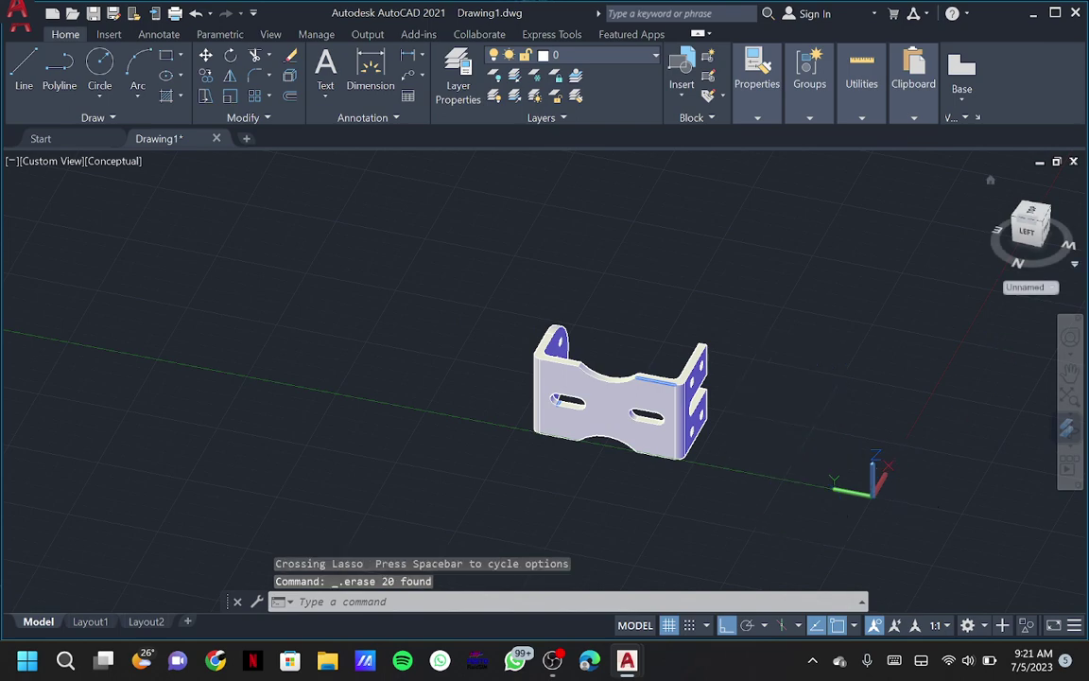
mouse_move(955, 218)
shift+middle_down()
mouse_move(871, 325)
mouse_move(1068, 247)
shift+middle_up()
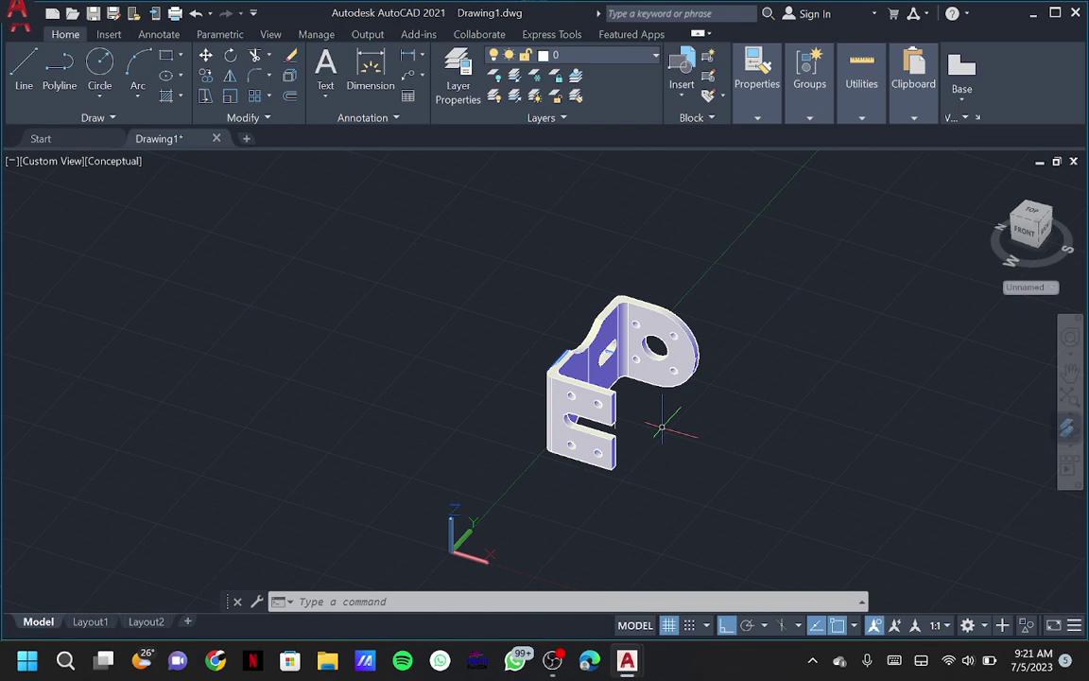
click(553, 660)
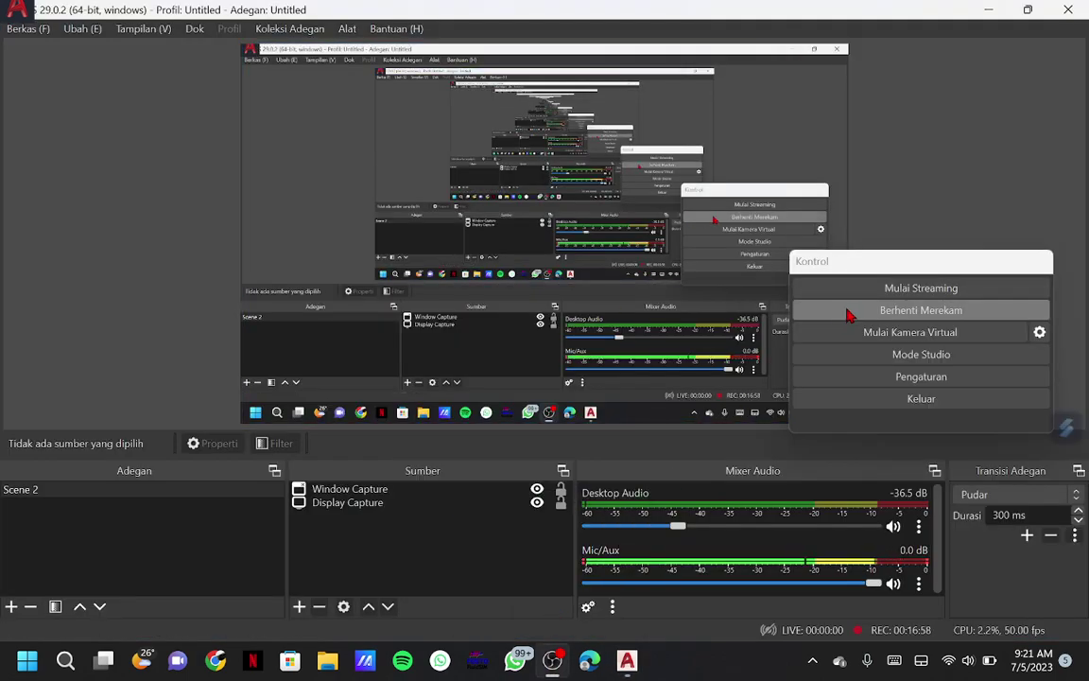